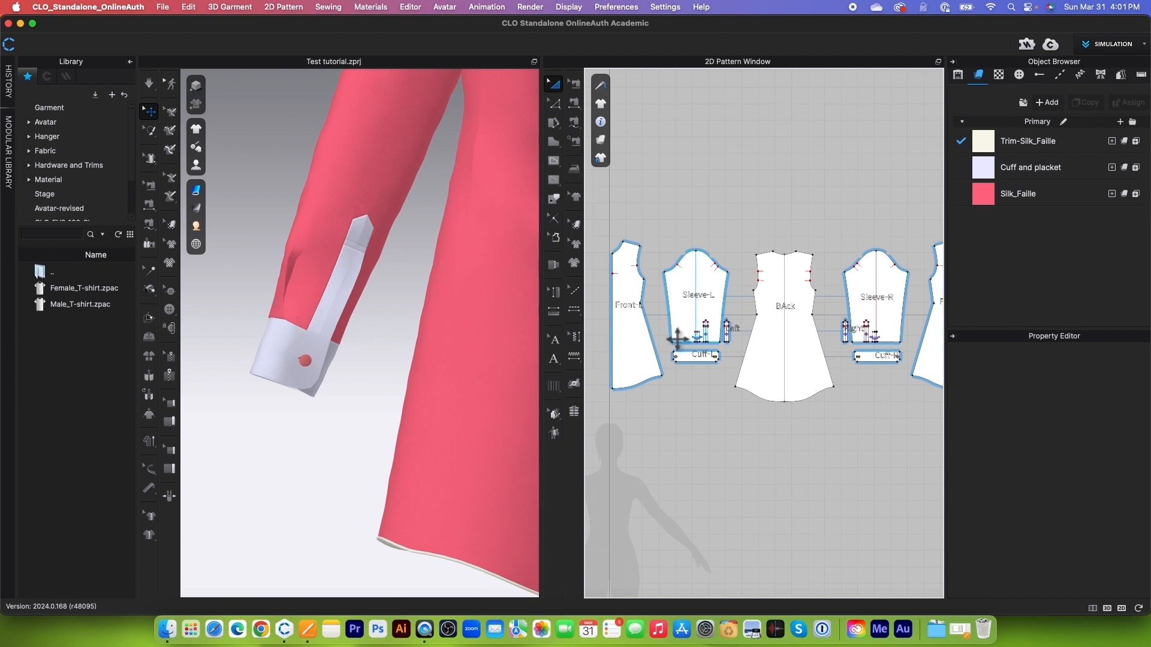
# Step: Examine the left sleeve and cuff patterns and the left placket's outline, internal lines and circle
pyautogui.scroll(5, 683, 281)
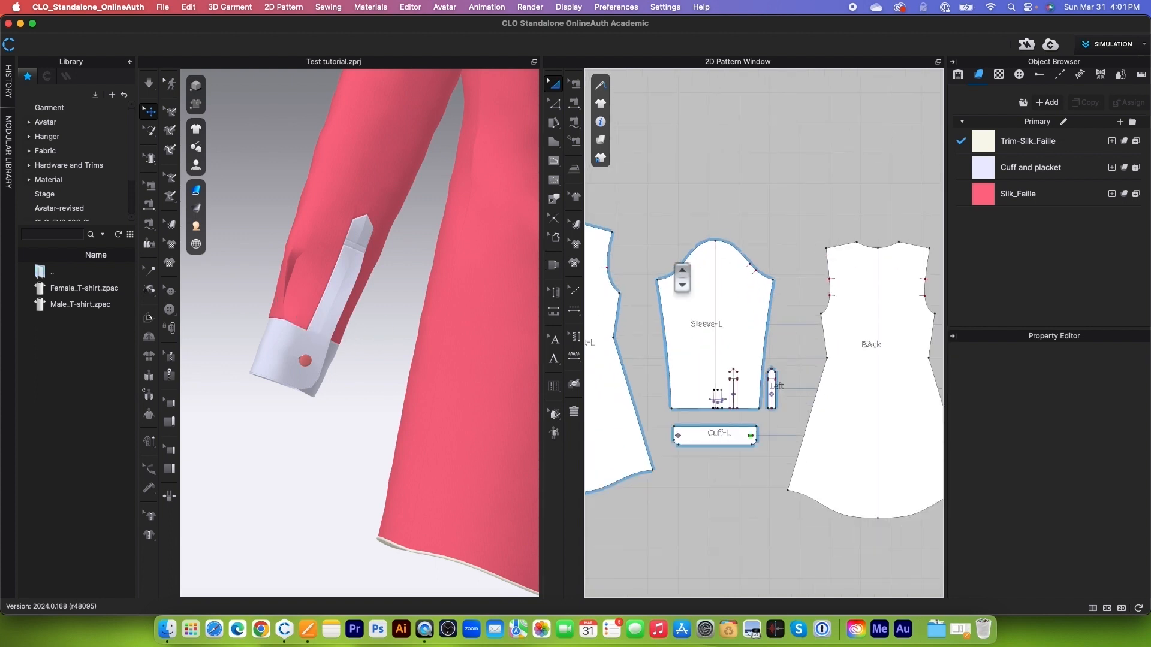
pyautogui.scroll(5, 714, 410)
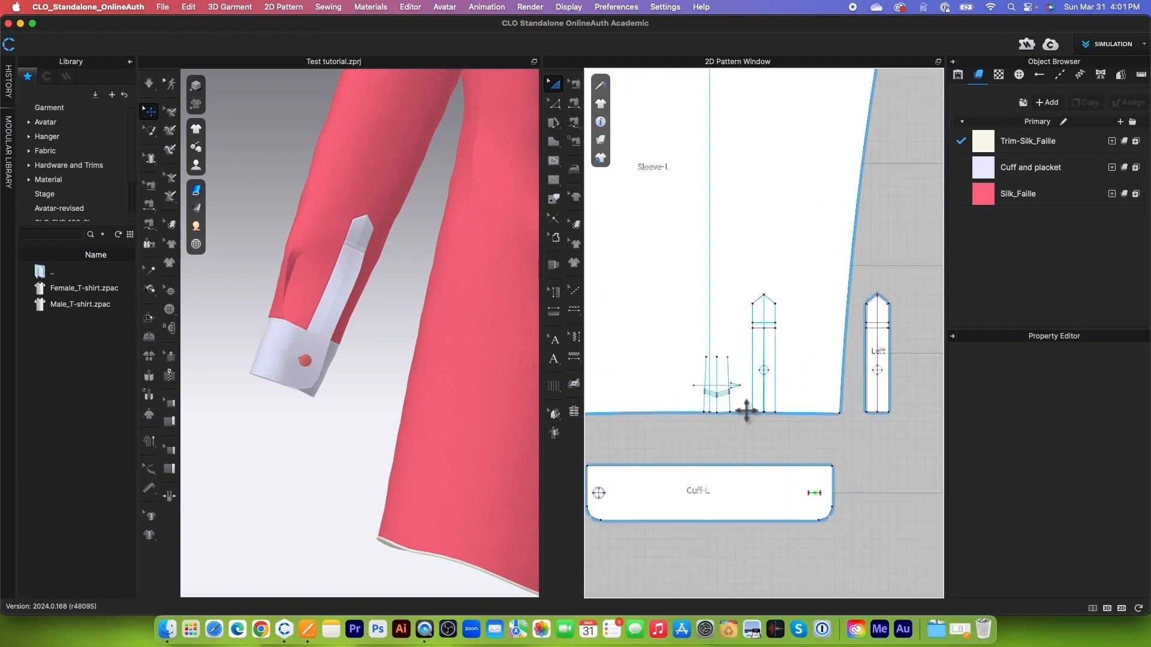
pyautogui.scroll(-3, 721, 416)
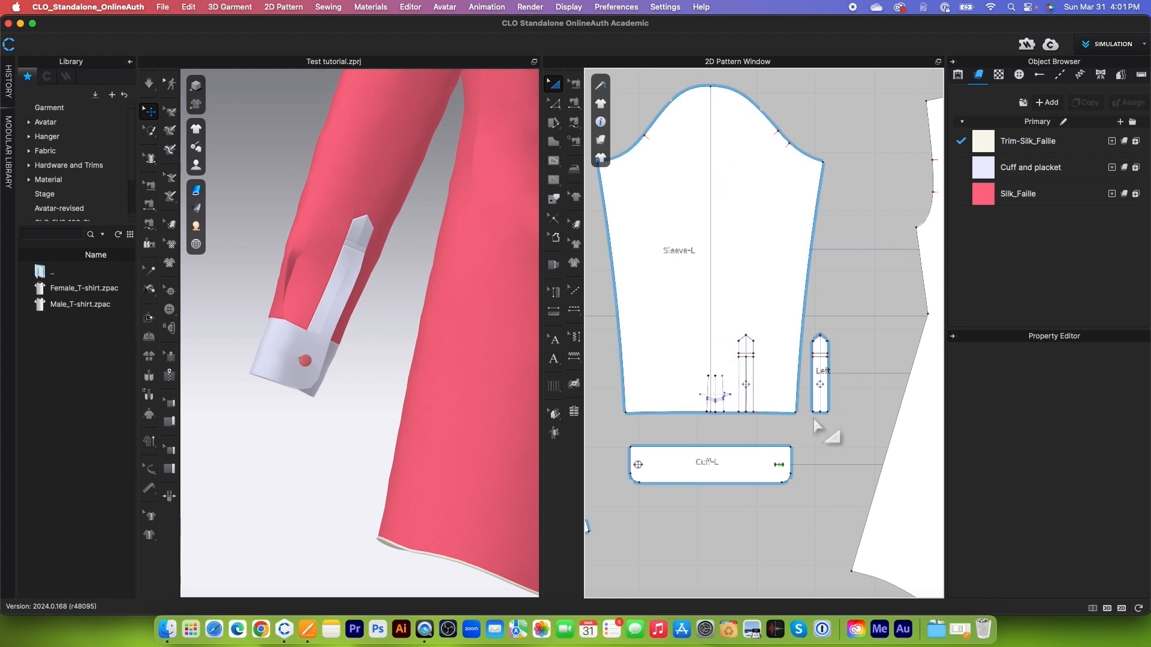
pyautogui.scroll(5, 828, 384)
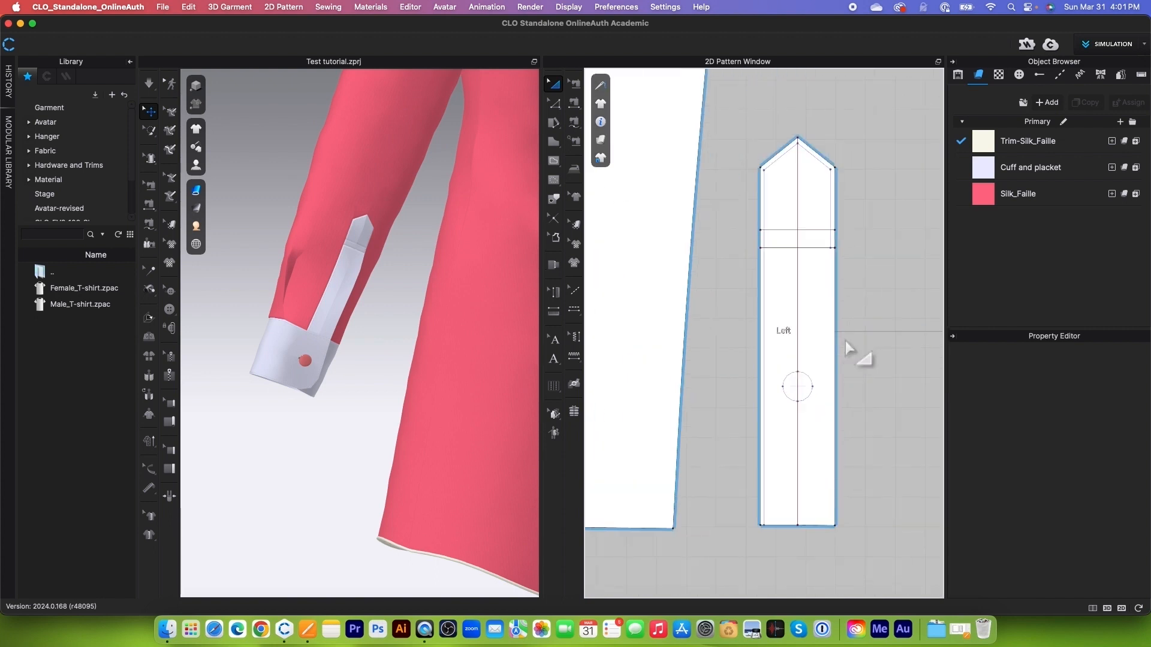
pyautogui.scroll(3, 810, 390)
pyautogui.scroll(-2, 811, 391)
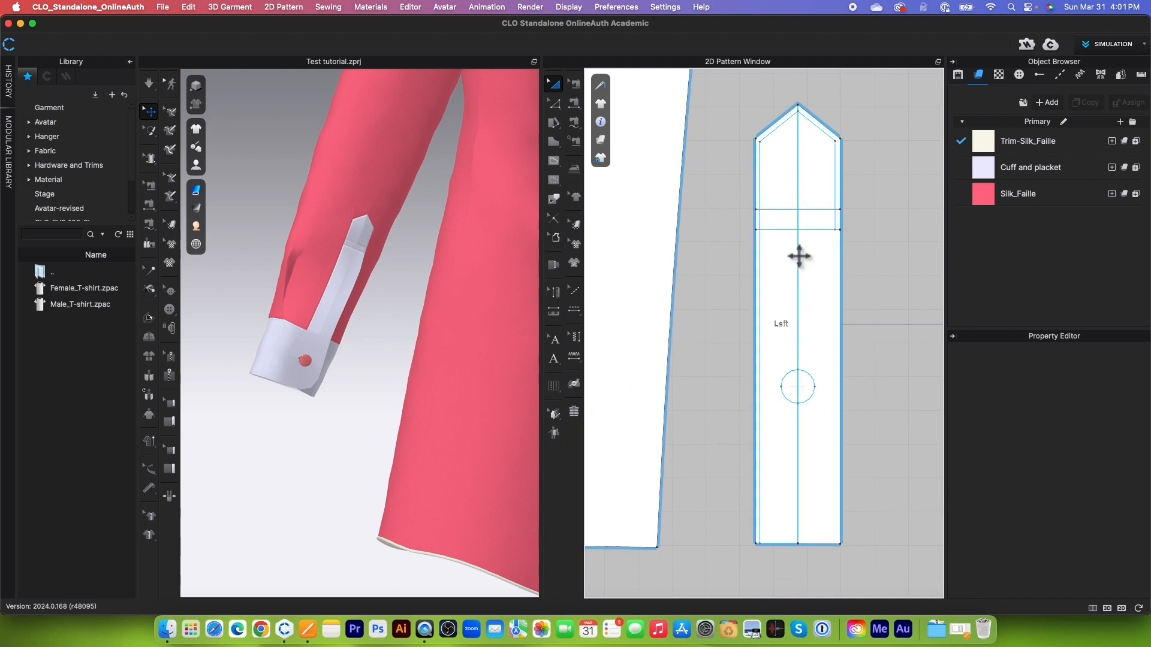
pyautogui.scroll(3, 789, 254)
pyautogui.scroll(-2, 750, 331)
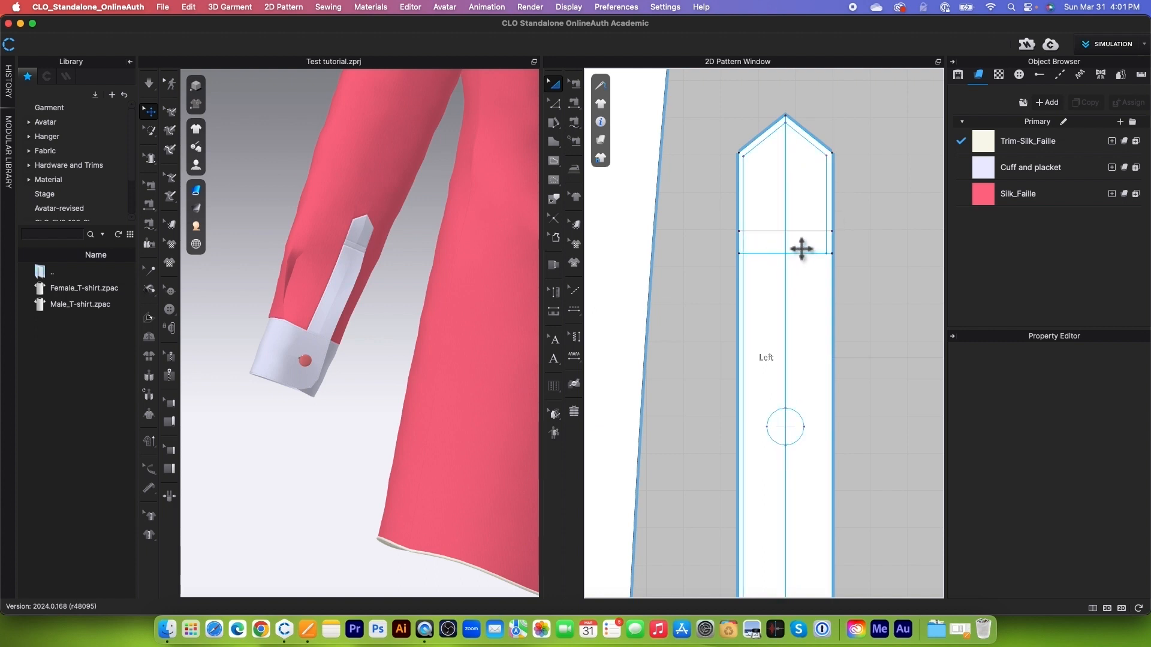
pyautogui.scroll(-1, 801, 249)
pyautogui.scroll(3, 794, 366)
pyautogui.scroll(-2, 822, 386)
pyautogui.scroll(-2, 824, 376)
pyautogui.scroll(2, 822, 375)
pyautogui.scroll(-2, 840, 360)
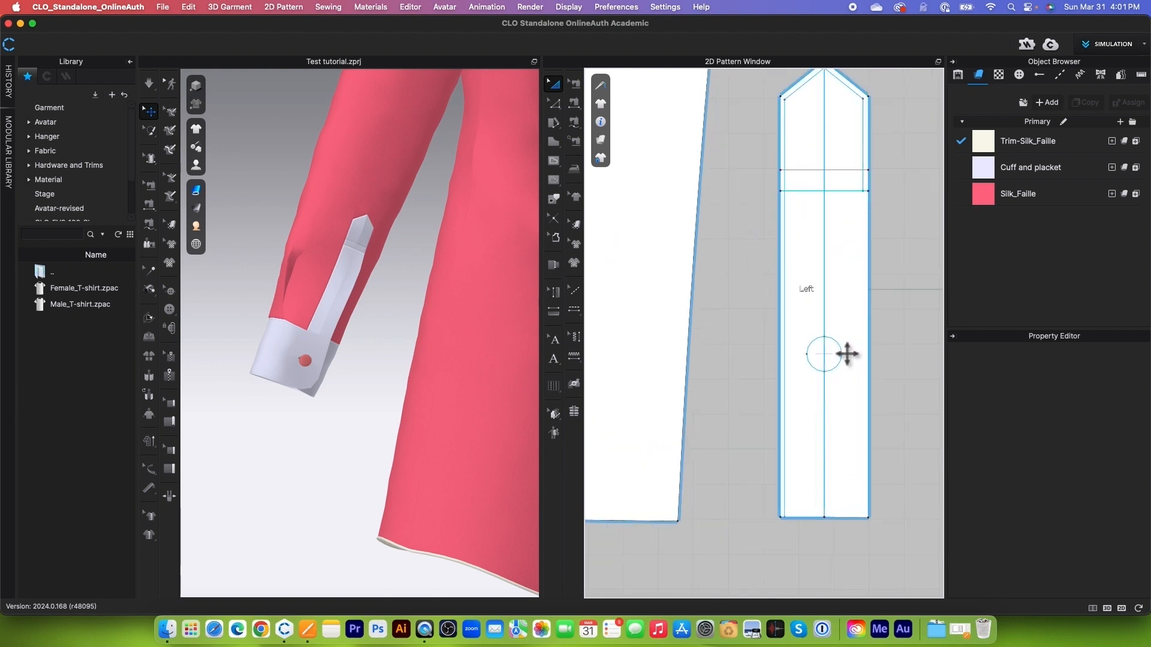
pyautogui.scroll(-1, 839, 366)
pyautogui.scroll(4, 727, 378)
pyautogui.scroll(-1, 678, 333)
pyautogui.scroll(-2, 676, 305)
pyautogui.scroll(-1, 702, 324)
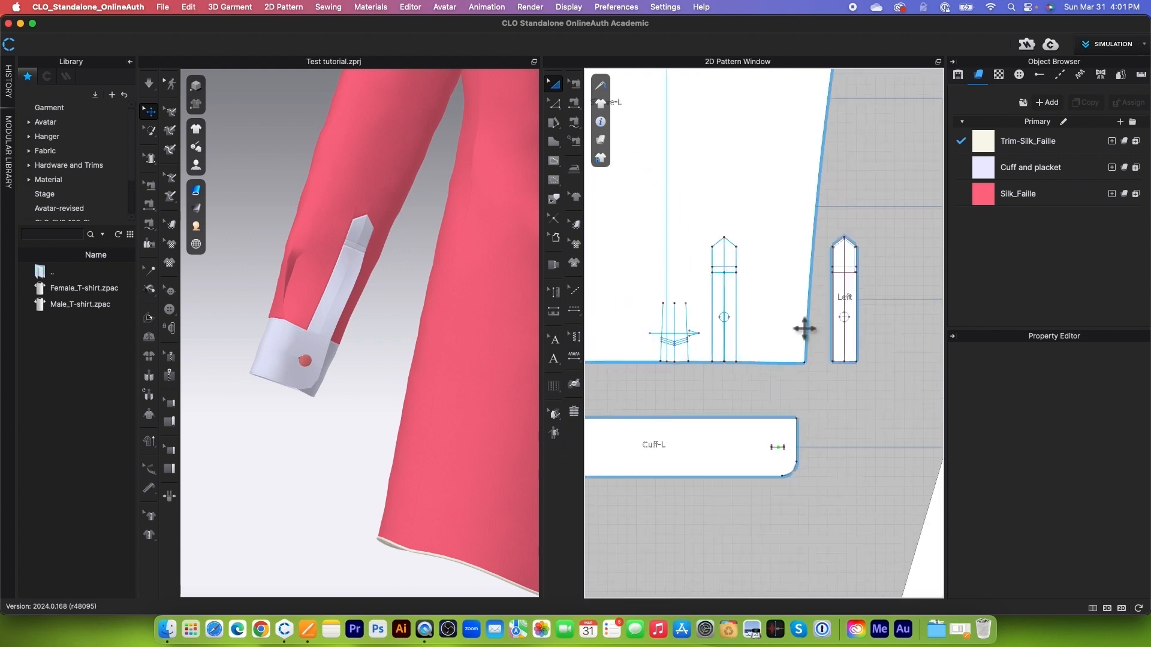
# Step: Examine the pleat lines, direction arrow and placket slit at the hem of the left sleeve pattern
pyautogui.scroll(1, 804, 327)
pyautogui.scroll(3, 727, 370)
pyautogui.scroll(-1, 728, 369)
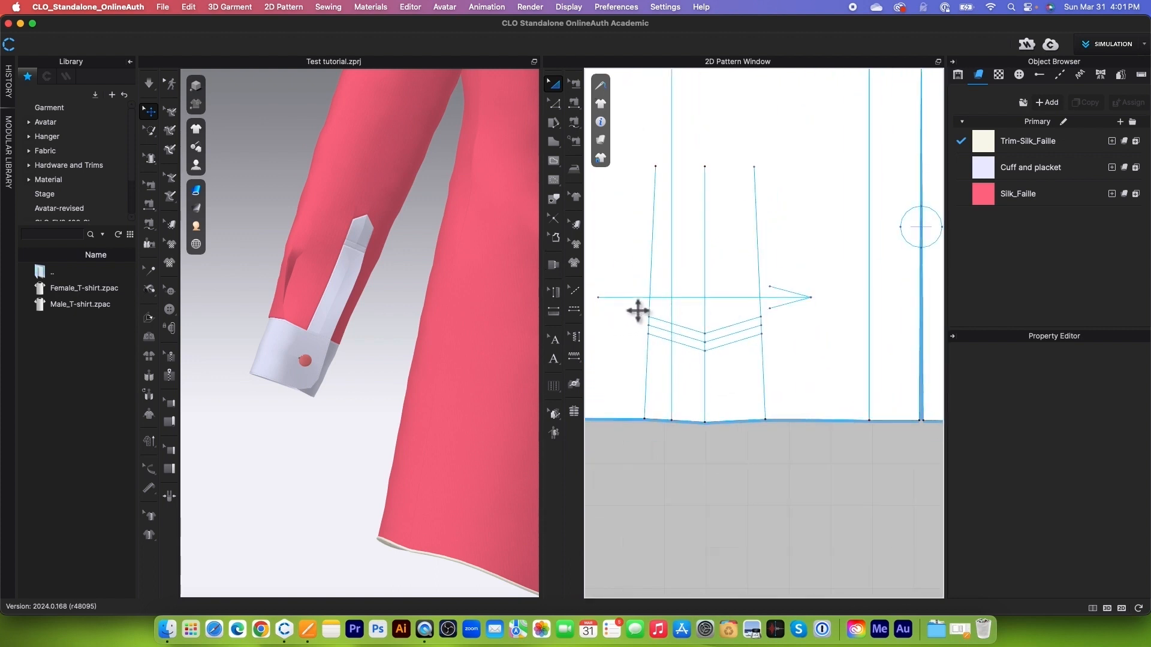
pyautogui.scroll(1, 723, 340)
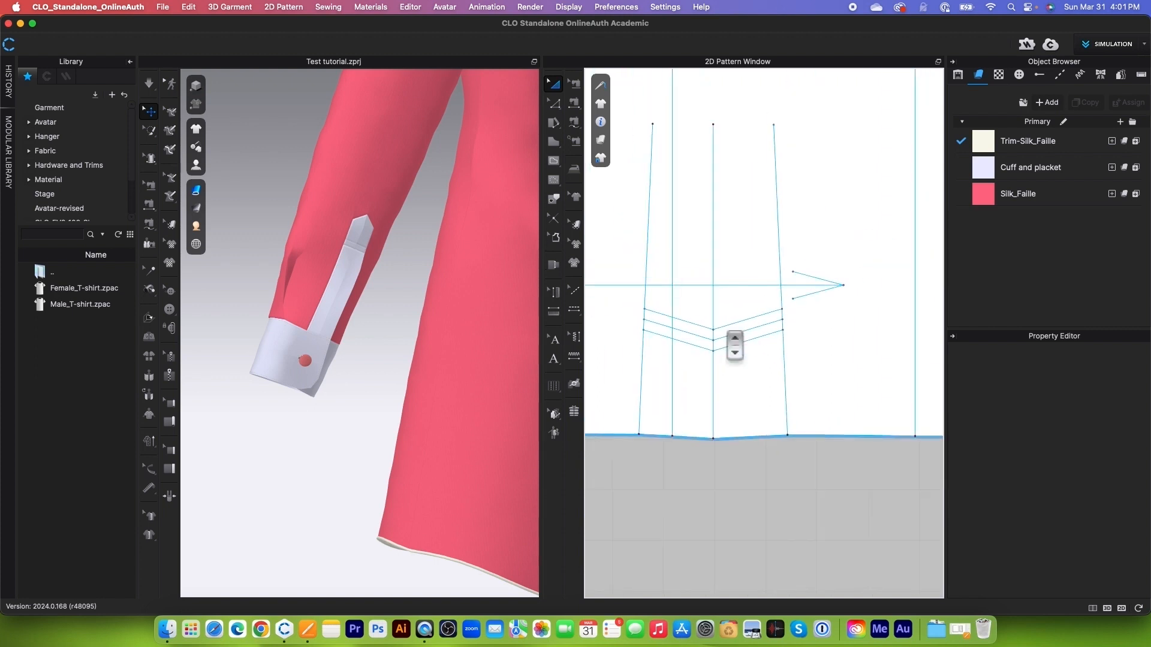
pyautogui.scroll(-2, 734, 345)
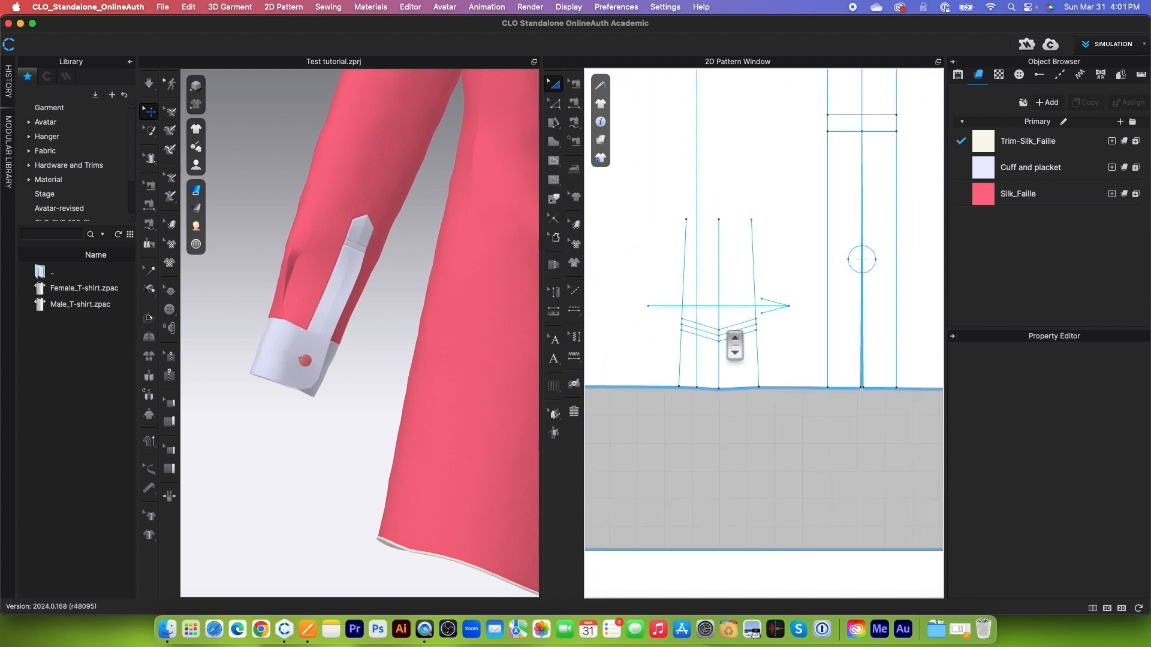
# Step: Switch to the Pages document of sleeve pleat and placket data, review its dimensioned diagrams, and return to CLO
pyautogui.click(307, 626)
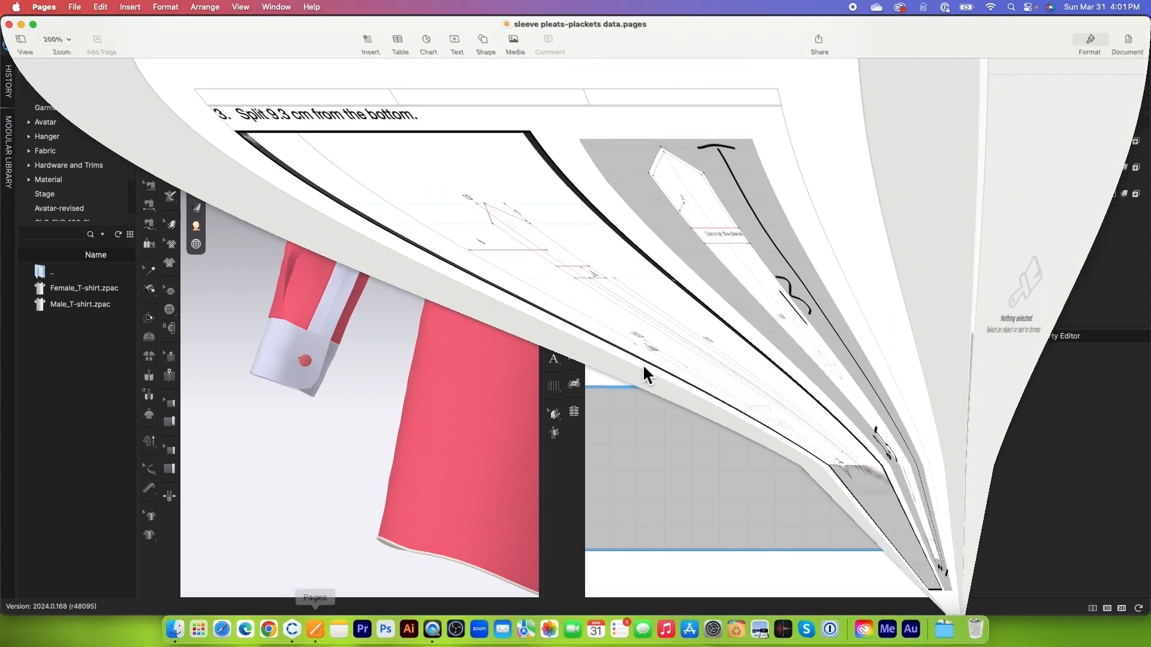
pyautogui.scroll(1, 663, 378)
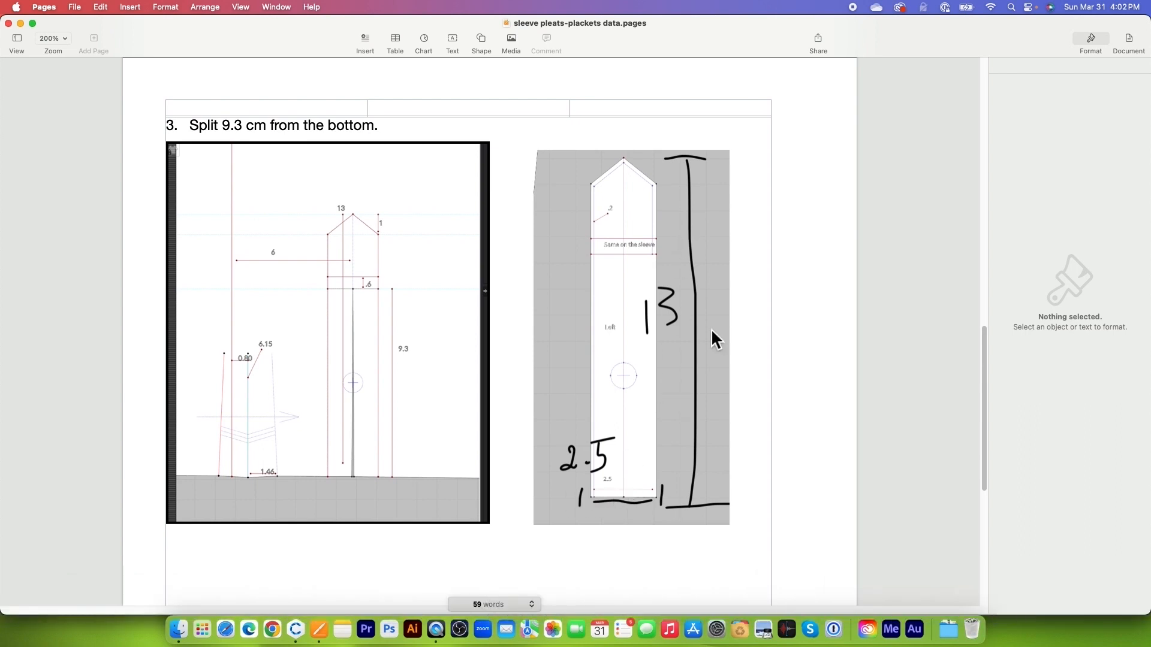
pyautogui.scroll(1, 252, 339)
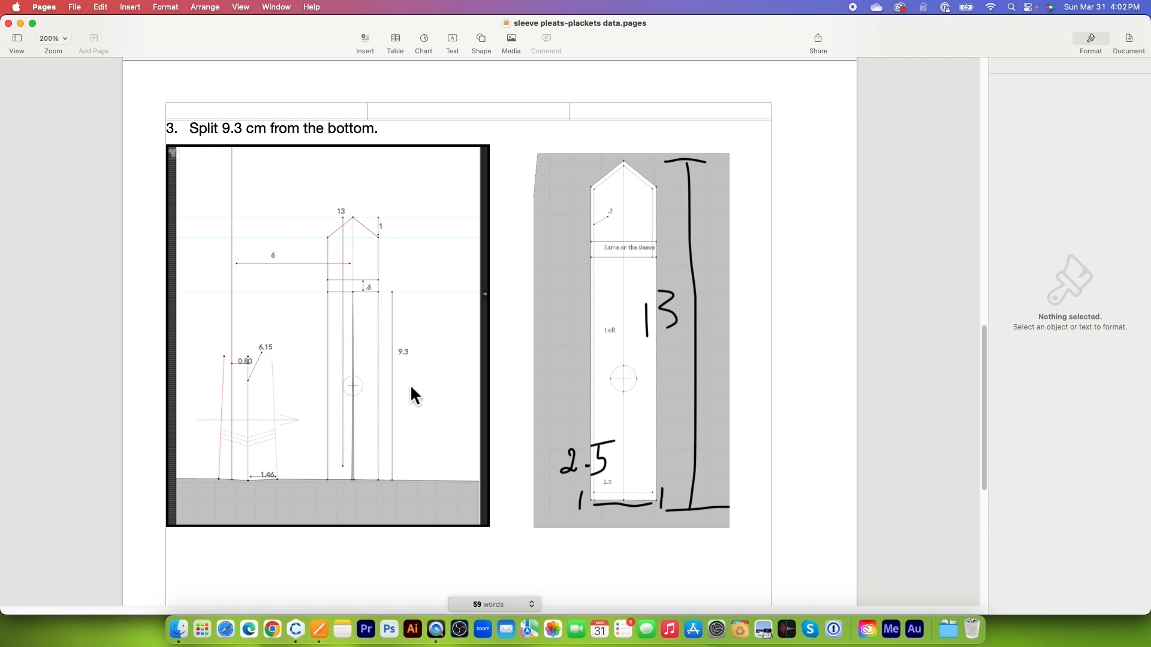
pyautogui.click(296, 629)
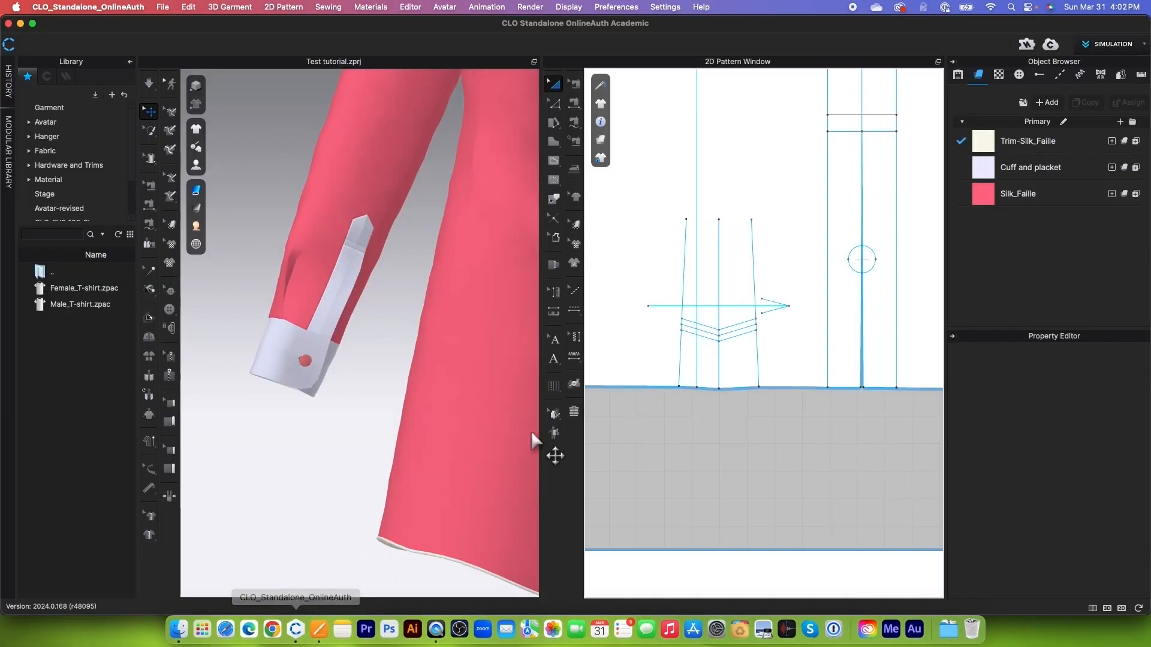
# Step: Copy the left sleeve pattern together with its left placket piece, excluding the cuff
pyautogui.scroll(-6, 680, 292)
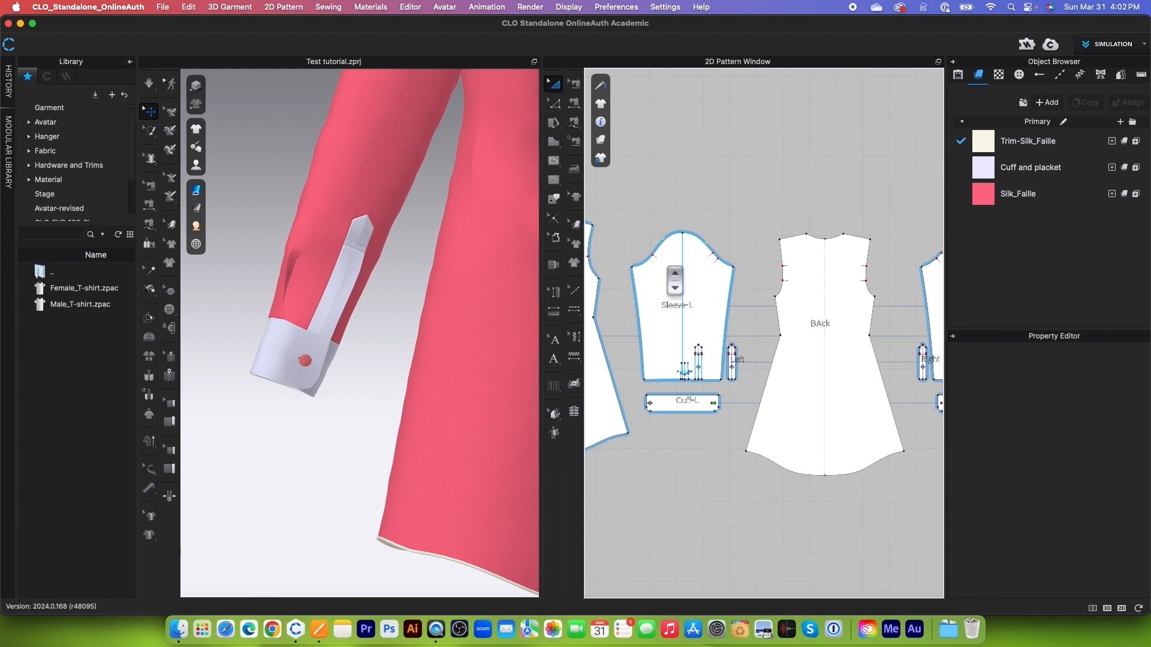
pyautogui.scroll(5, 670, 326)
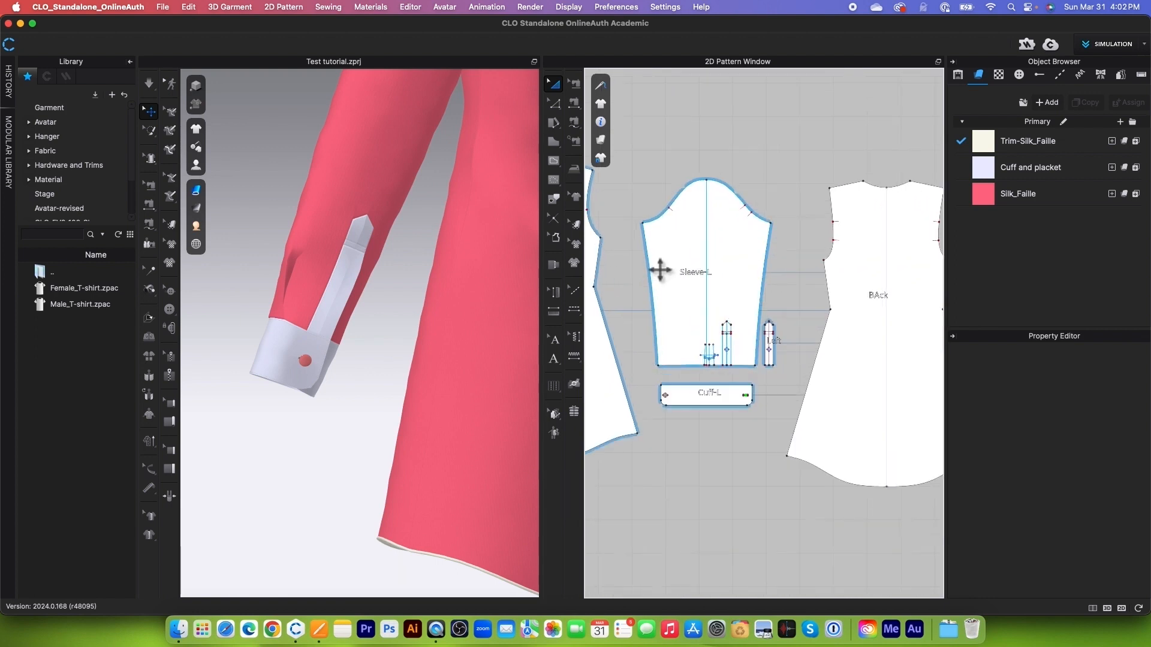
pyautogui.scroll(-2, 670, 283)
pyautogui.scroll(2, 666, 317)
pyautogui.scroll(-2, 664, 322)
pyautogui.moveTo(629, 173); pyautogui.dragTo(768, 362)
pyautogui.rightClick(731, 288)
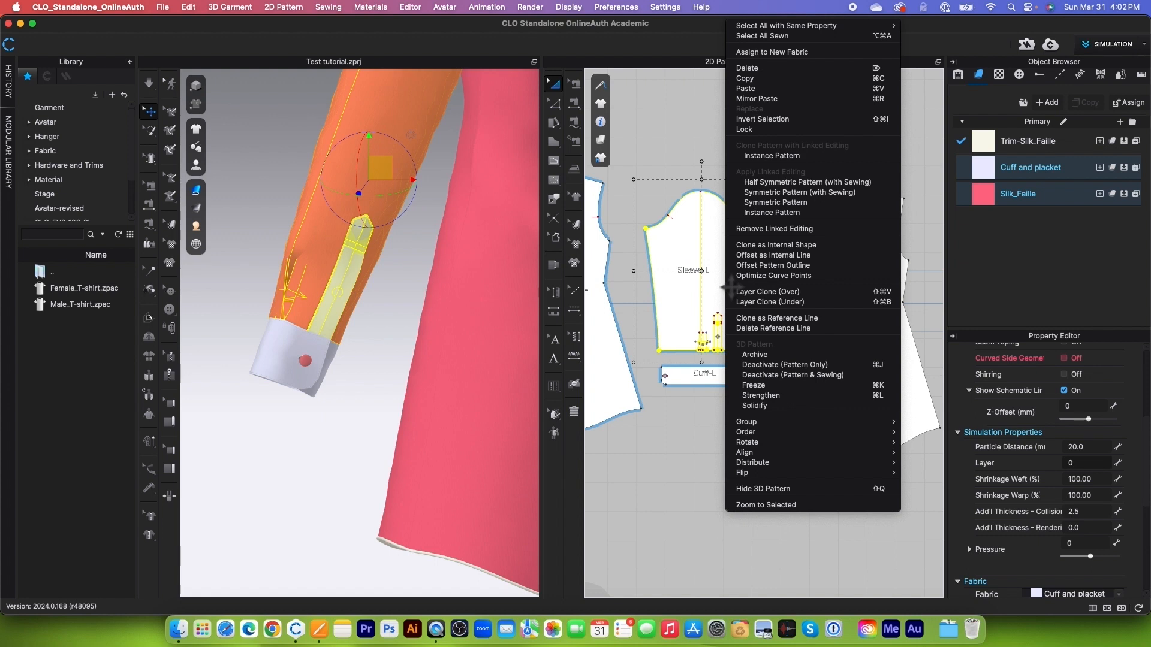
pyautogui.click(757, 80)
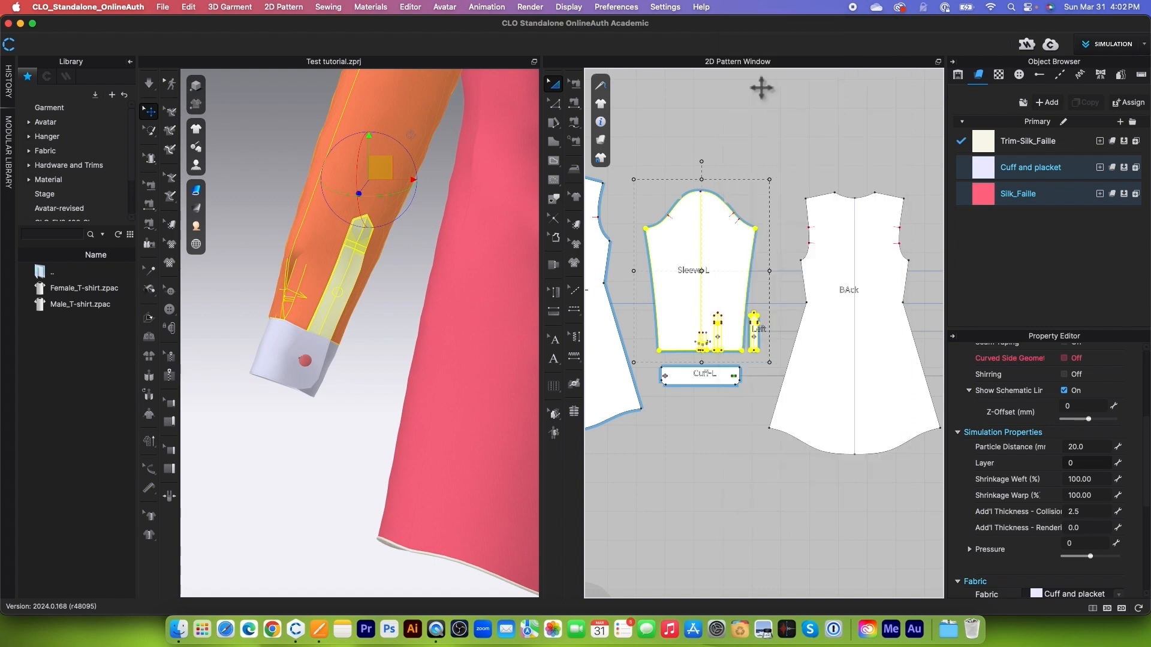
# Step: Paste the copied sleeve and placket into the empty area below the left cuff, vertically aligned with the original sleeve
pyautogui.scroll(-5, 732, 315)
pyautogui.scroll(3, 732, 315)
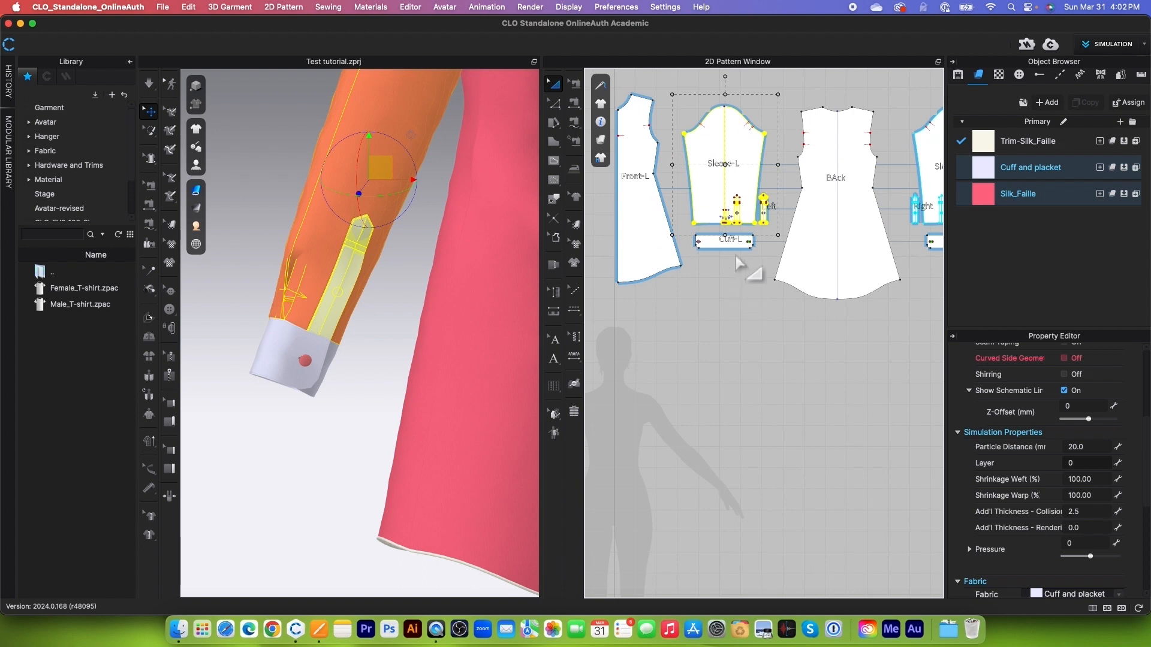
pyautogui.scroll(3, 748, 320)
pyautogui.rightClick(714, 364)
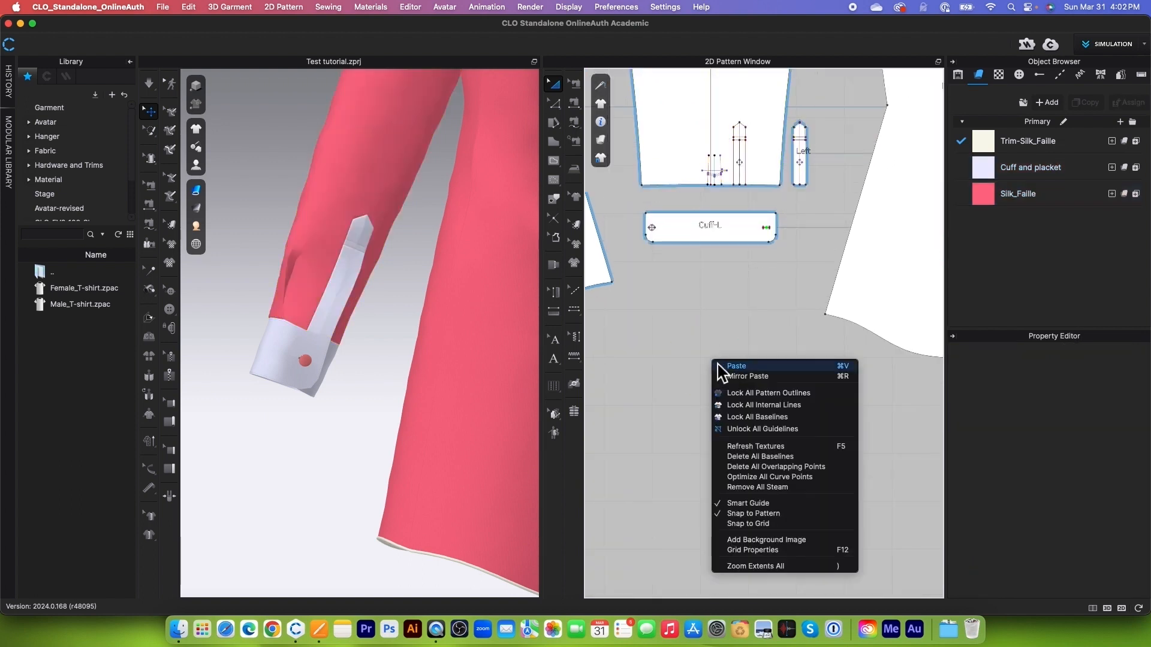
pyautogui.click(732, 366)
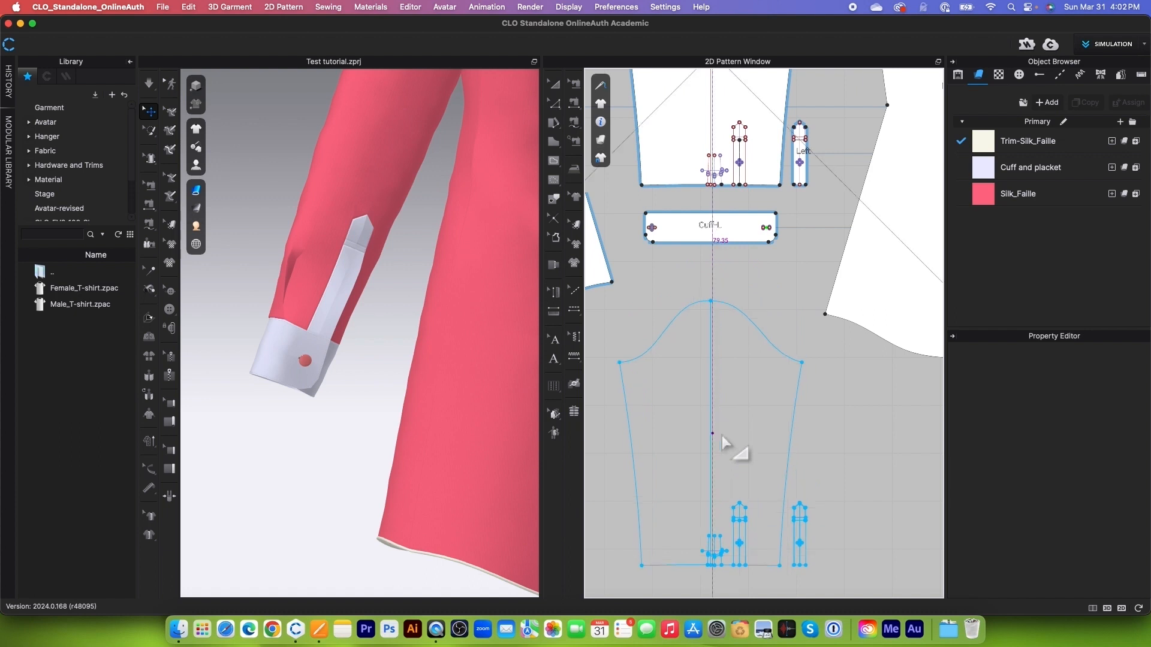
pyautogui.click(722, 436)
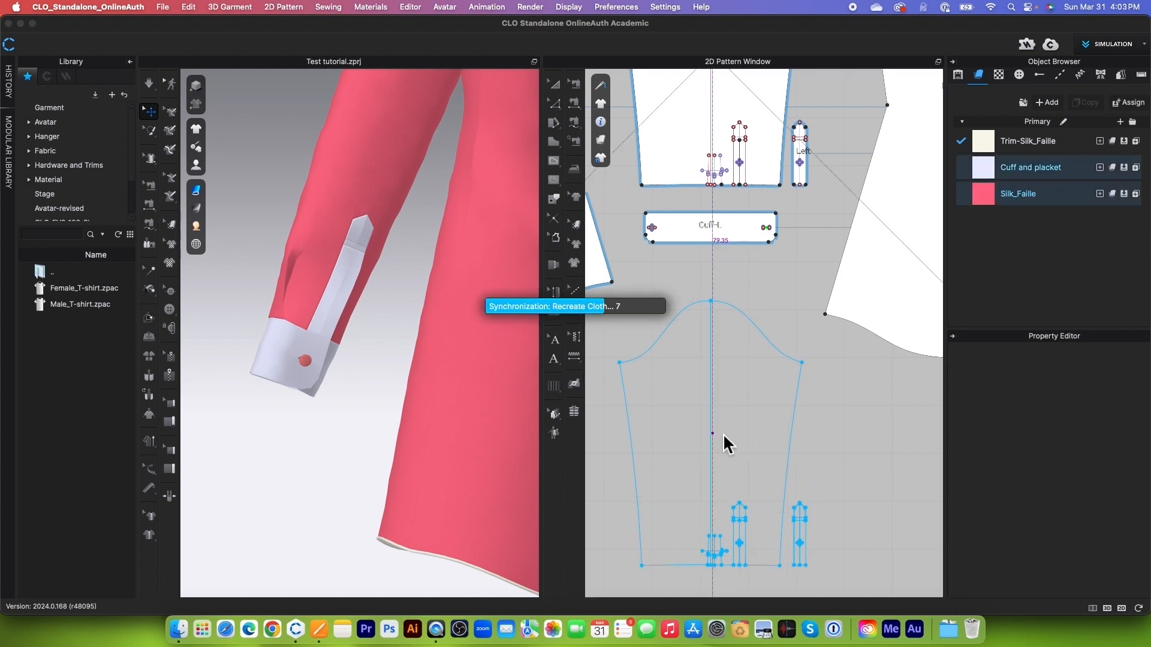
# Step: Delete the duplicate left placket piece beside the pasted sleeve
pyautogui.scroll(-3, 722, 436)
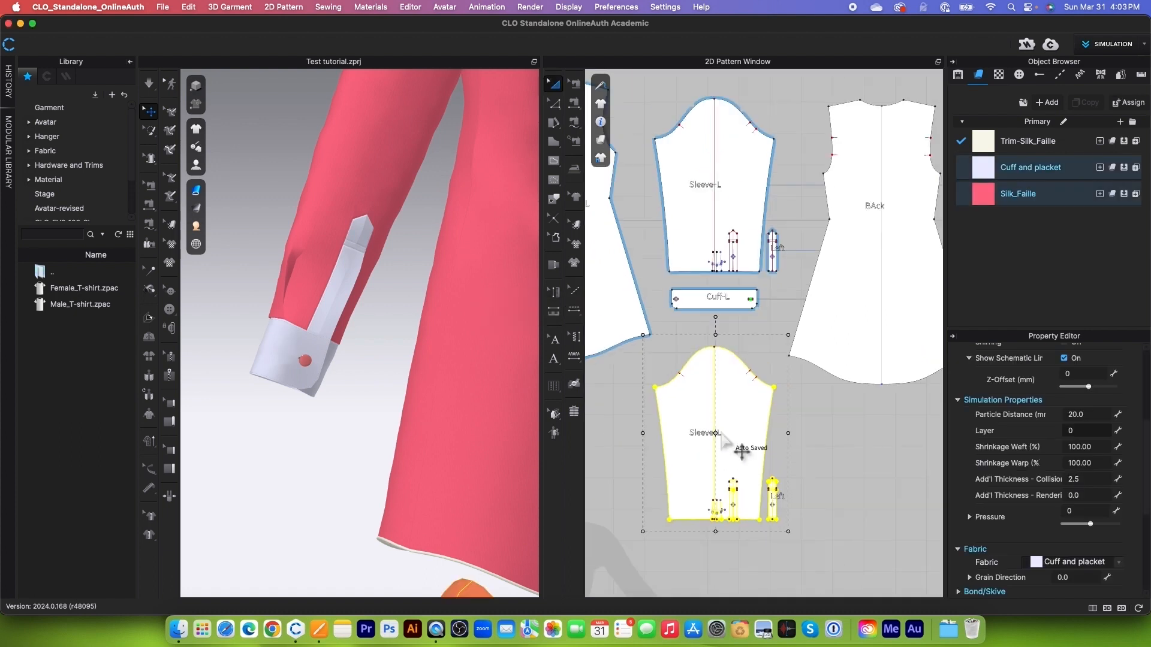
pyautogui.scroll(4, 723, 512)
pyautogui.click(722, 558)
pyautogui.scroll(2, 723, 552)
pyautogui.scroll(-2, 700, 322)
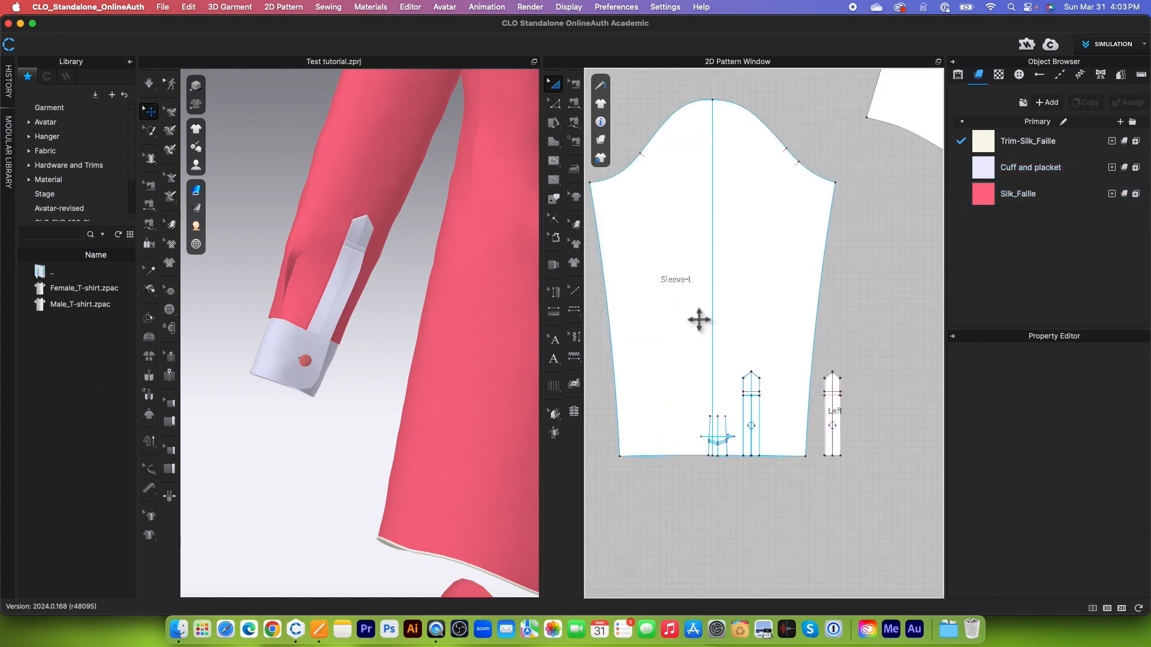
pyautogui.scroll(5, 805, 403)
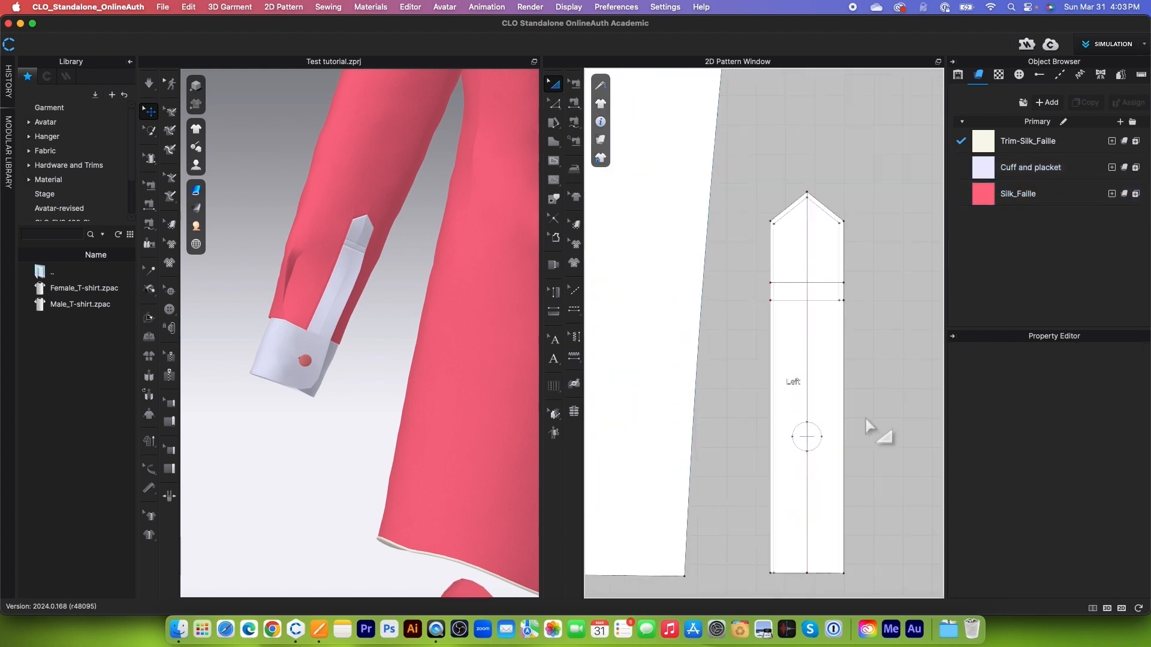
pyautogui.moveTo(763, 226); pyautogui.dragTo(901, 560)
pyautogui.click(898, 554)
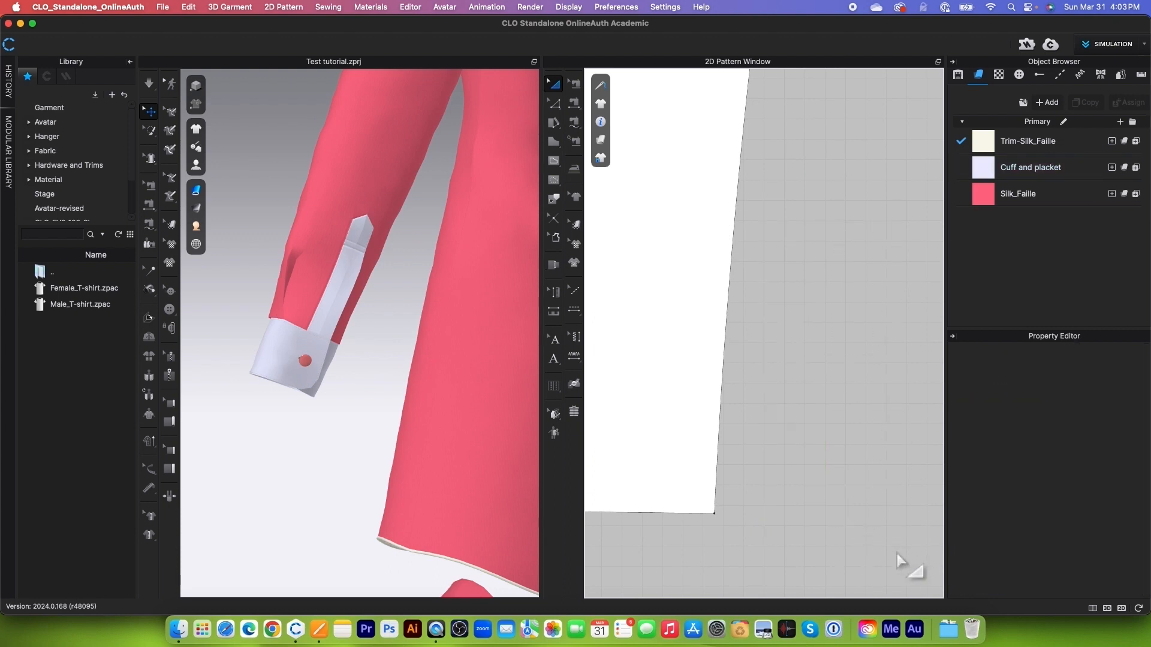
# Step: Cut the pasted left sleeve into two pieces along its vertical center internal line
pyautogui.scroll(-3, 841, 501)
pyautogui.scroll(5, 755, 358)
pyautogui.scroll(-3, 696, 303)
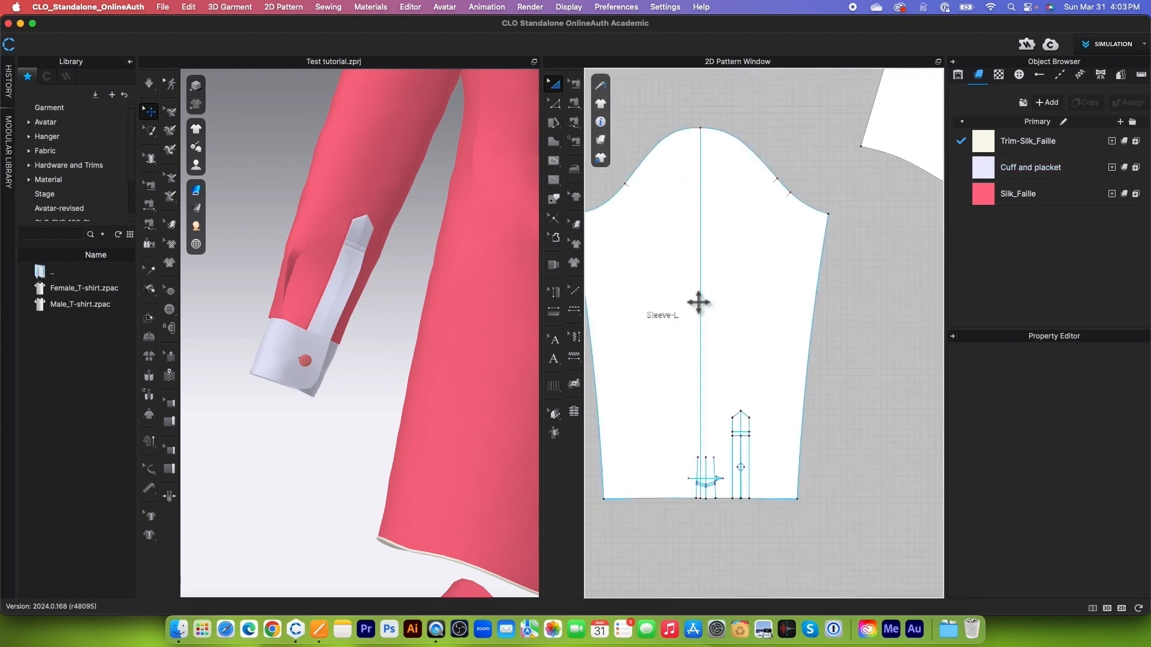
pyautogui.scroll(3, 729, 475)
pyautogui.scroll(-2, 730, 483)
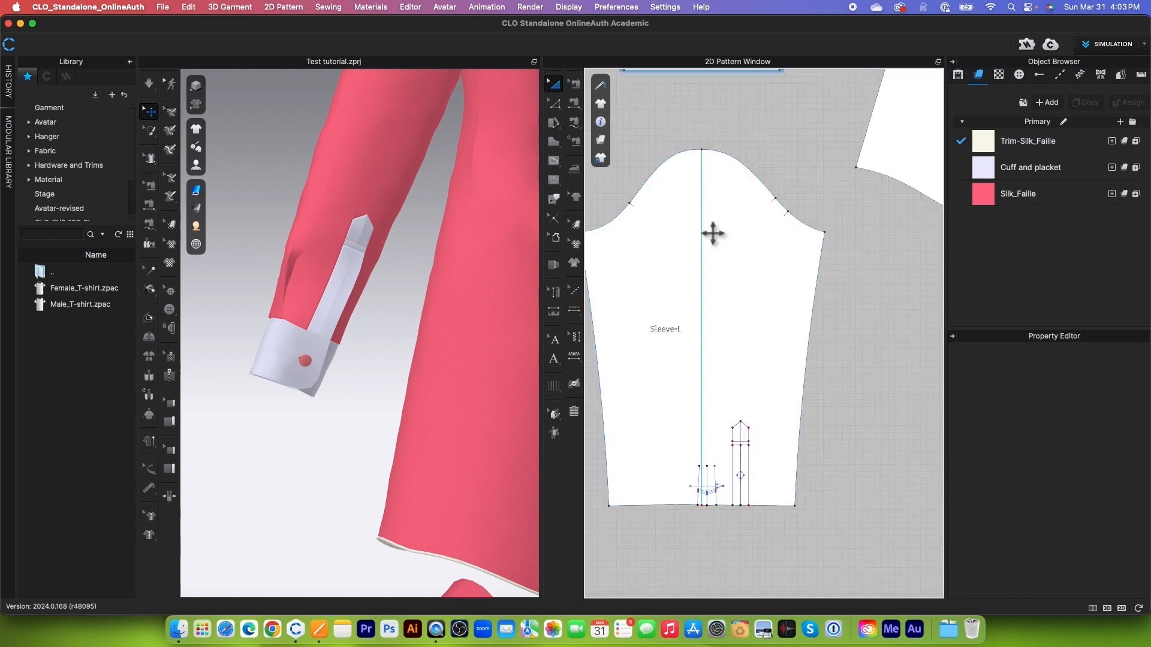
pyautogui.scroll(3, 713, 237)
pyautogui.scroll(-2, 715, 239)
pyautogui.scroll(-1, 716, 240)
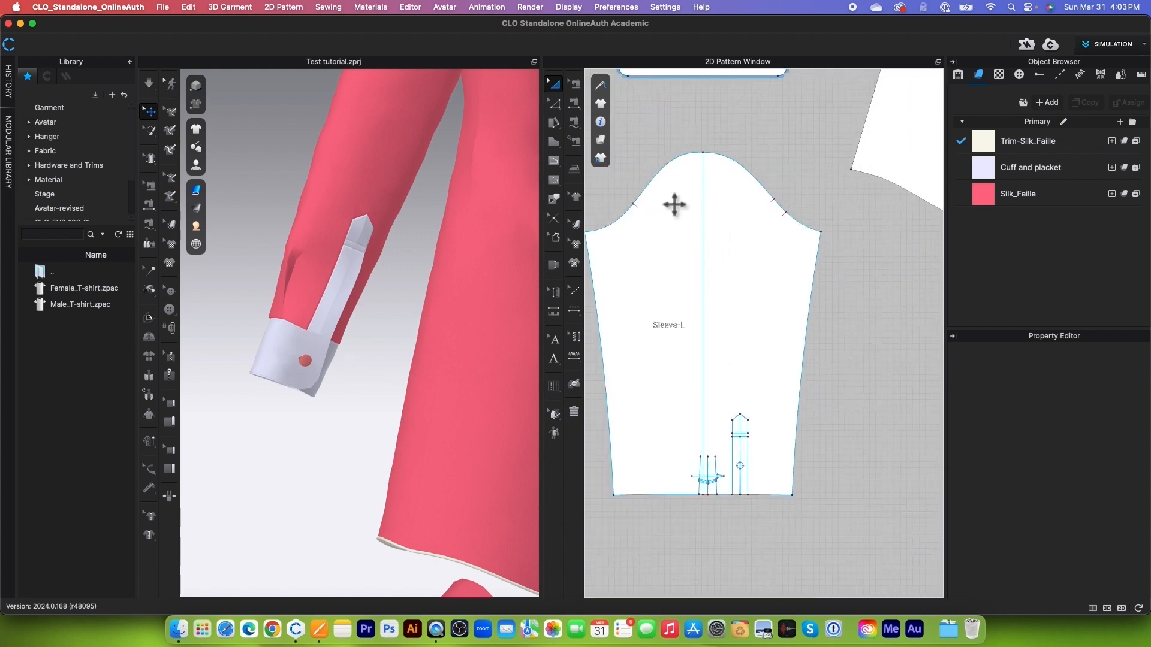
pyautogui.click(557, 108)
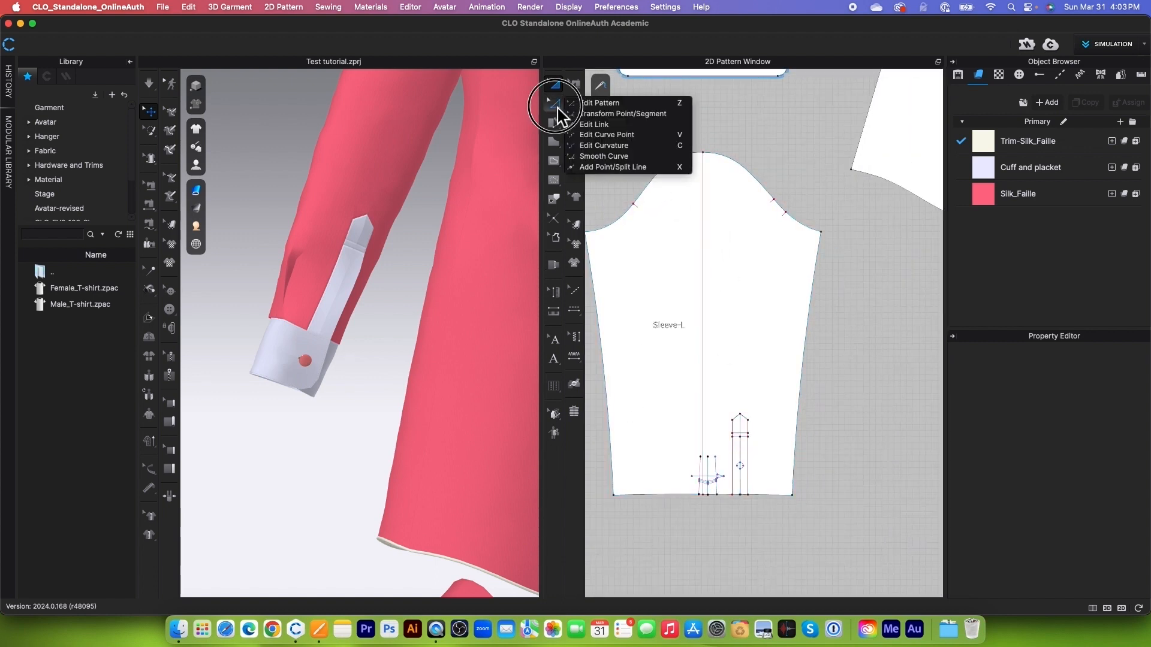
pyautogui.click(610, 104)
pyautogui.click(704, 342)
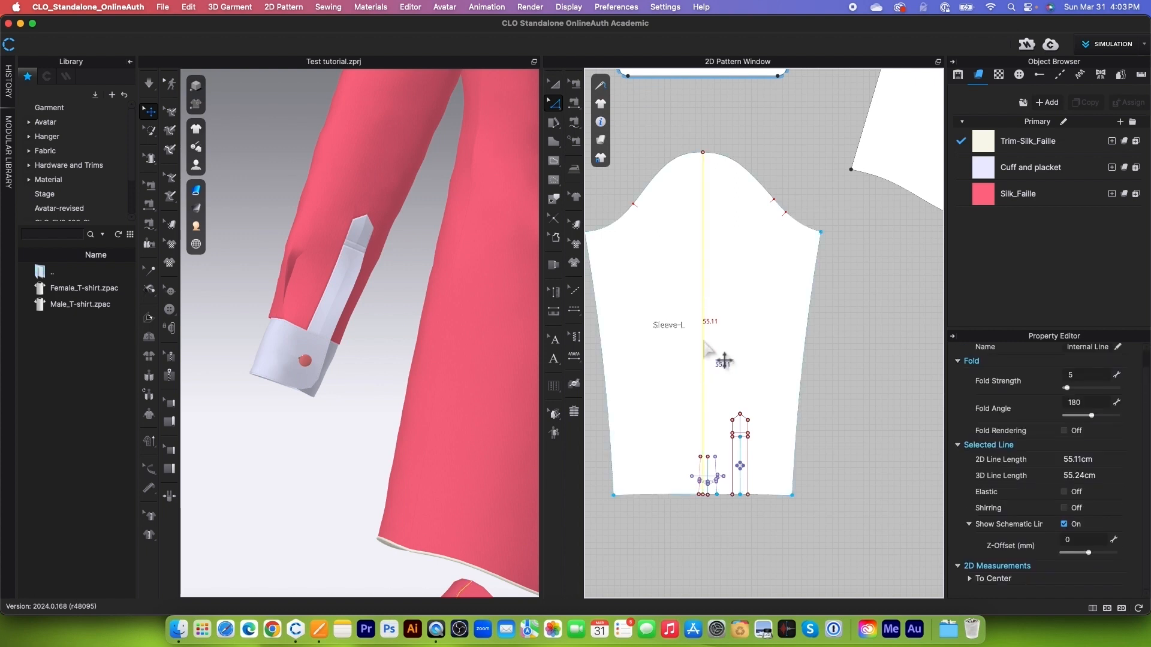
pyautogui.rightClick(705, 342)
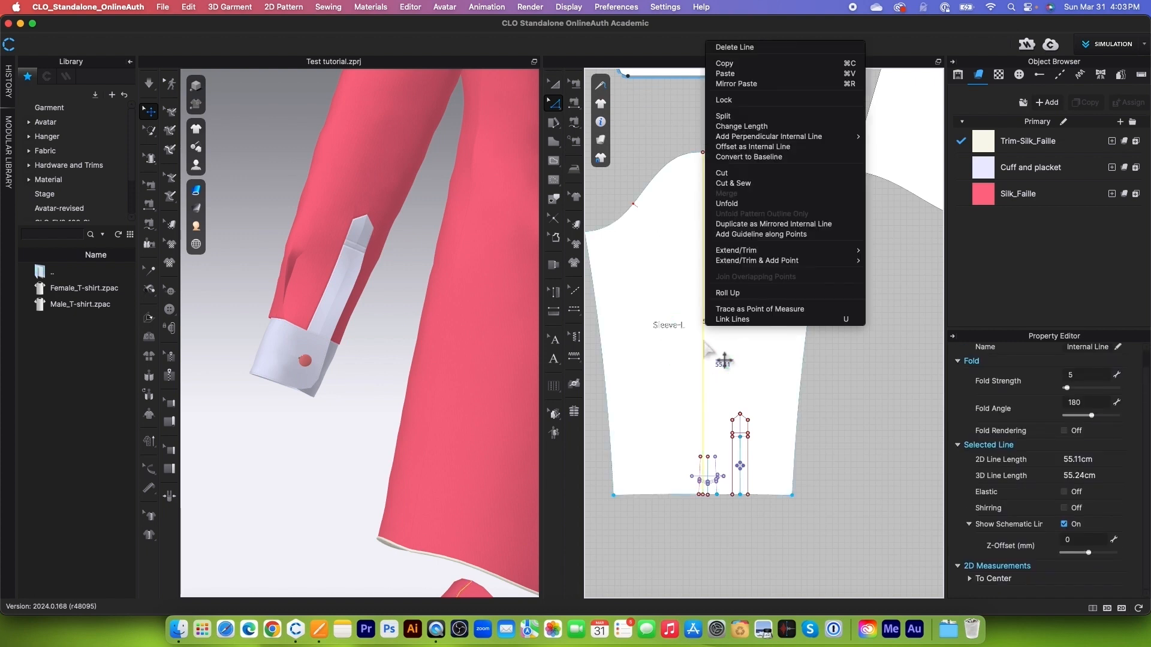
pyautogui.click(723, 174)
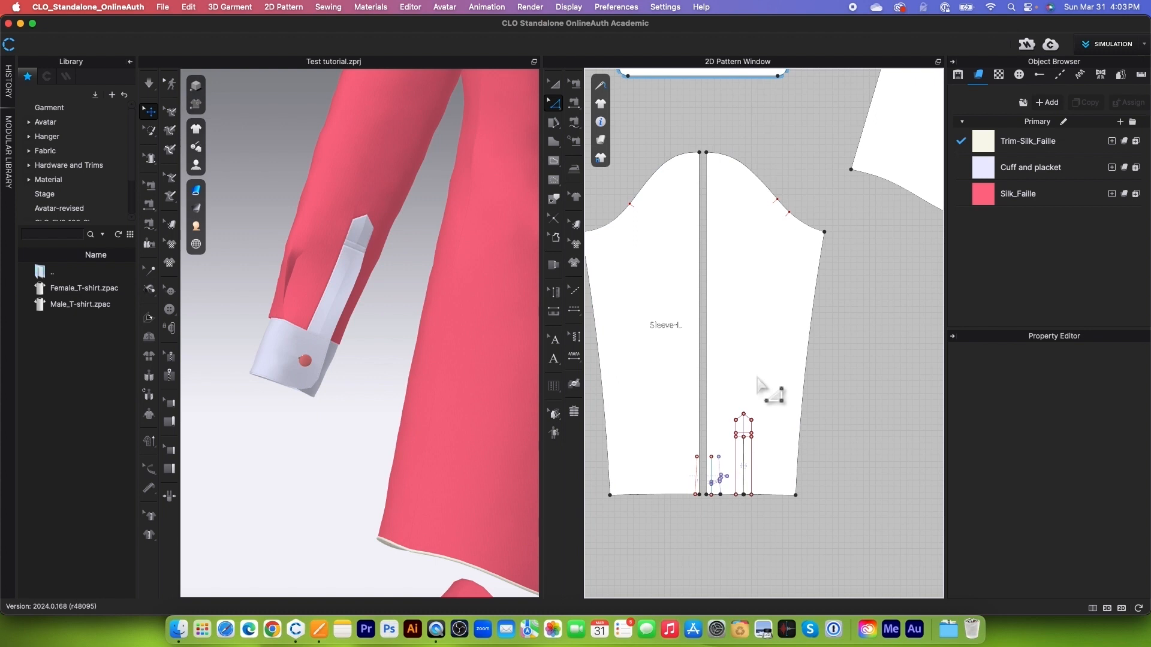
pyautogui.scroll(2, 766, 391)
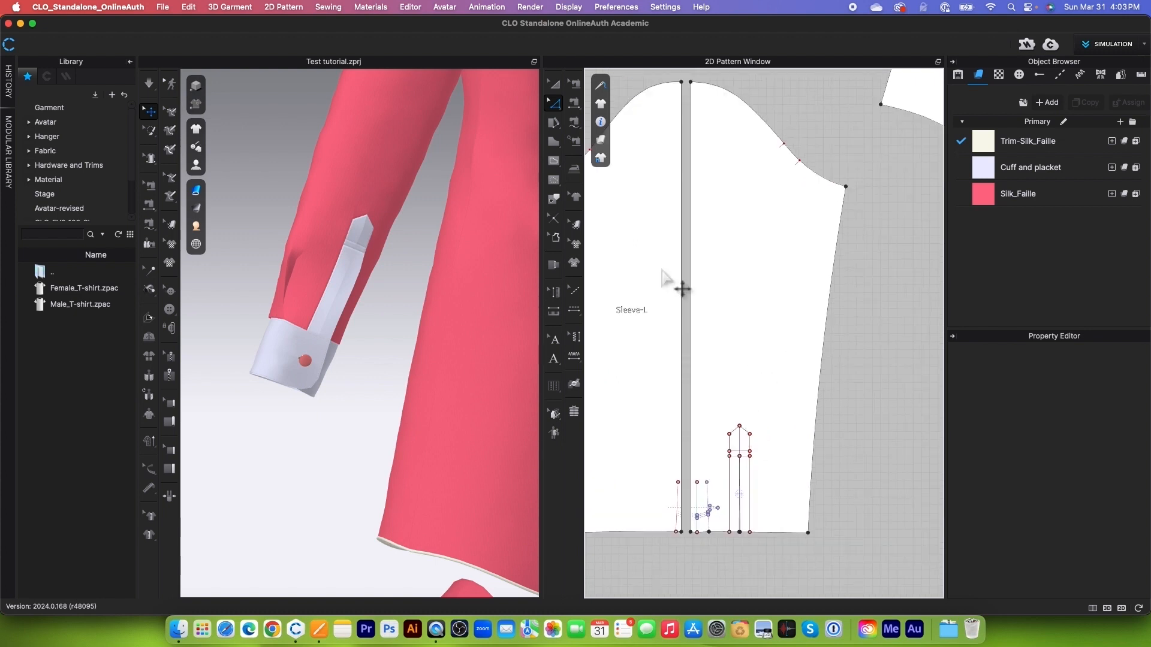
# Step: Delete the right half of the cut sleeve copy, keeping only the left half
pyautogui.click(558, 87)
pyautogui.click(747, 319)
pyautogui.rightClick(748, 318)
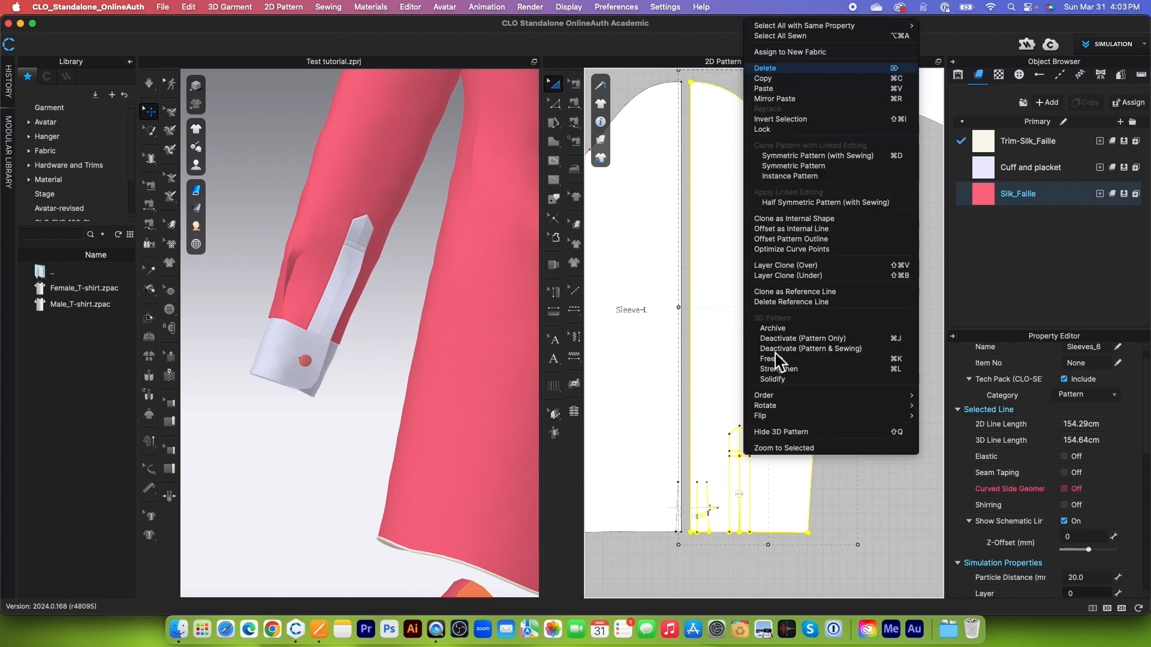
pyautogui.click(772, 329)
# Step: Delete the slanted internal pleat line near the hem of the remaining left sleeve half
pyautogui.scroll(-5, 780, 371)
pyautogui.scroll(10, 749, 395)
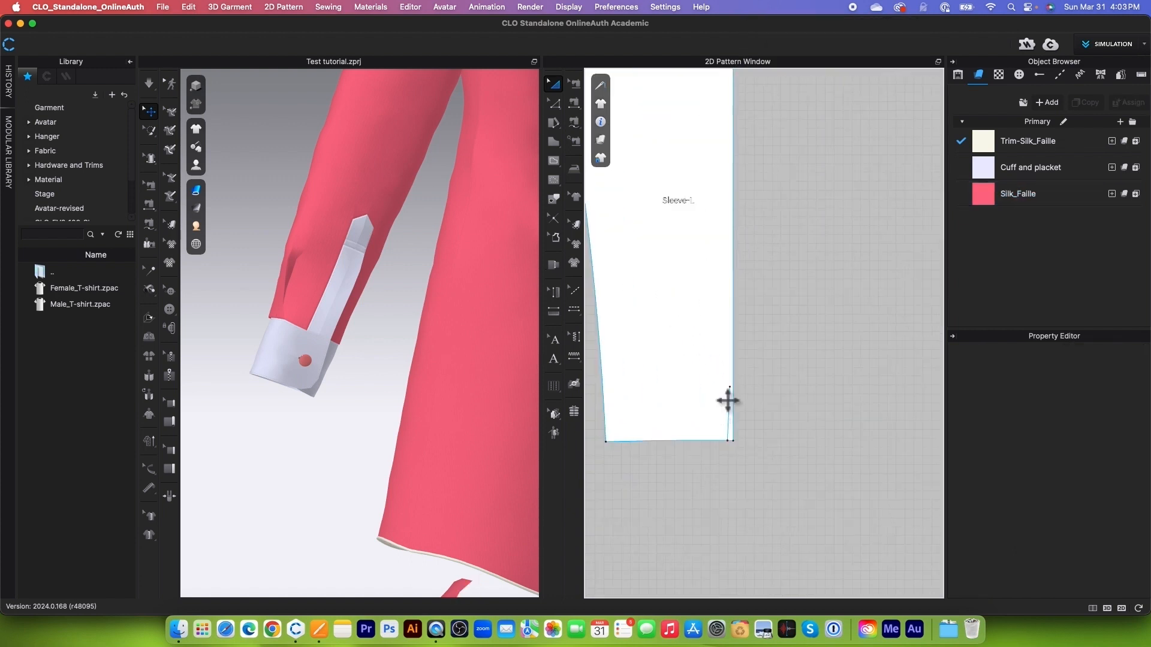
pyautogui.scroll(-2, 738, 424)
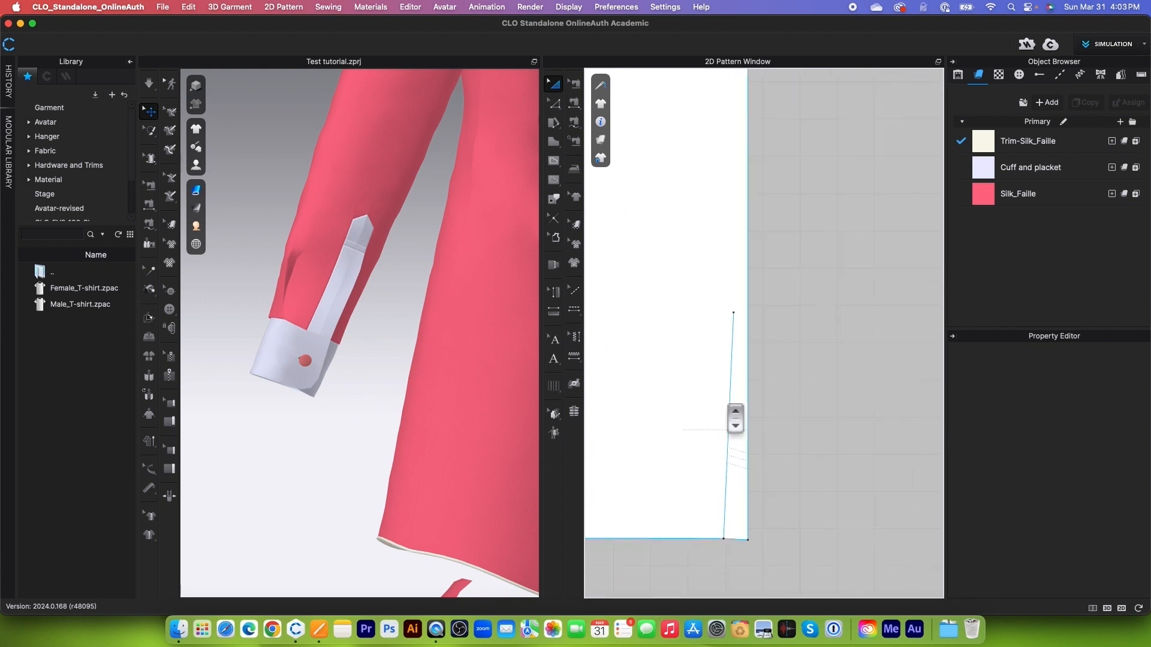
pyautogui.scroll(2, 735, 417)
pyautogui.click(554, 106)
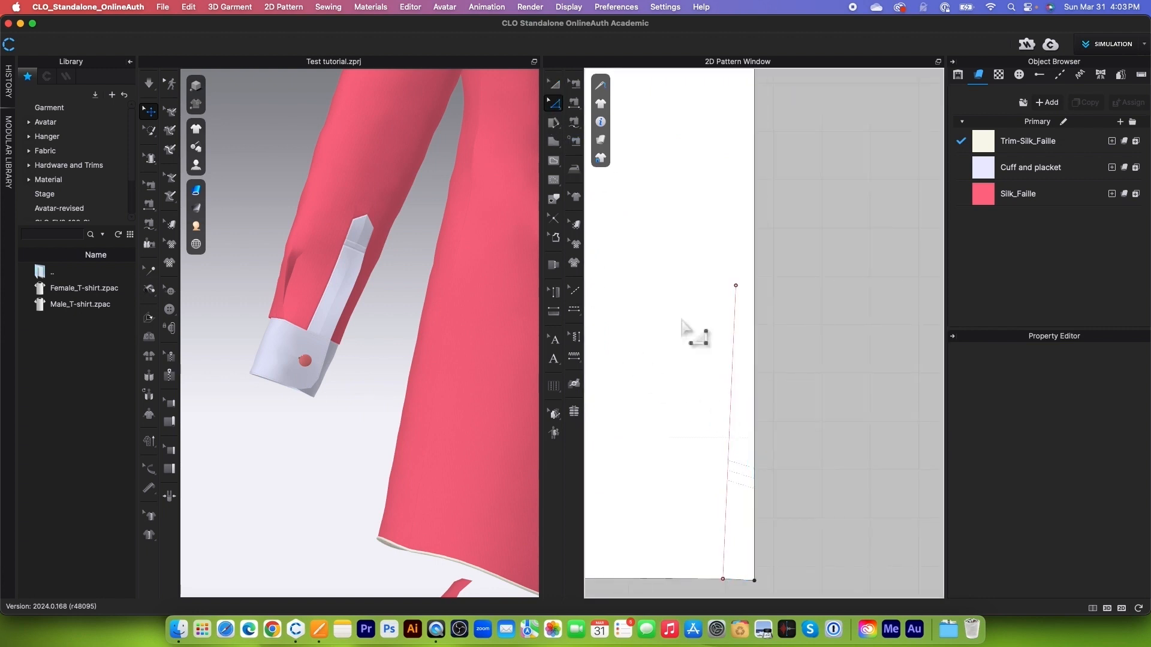
pyautogui.click(752, 423)
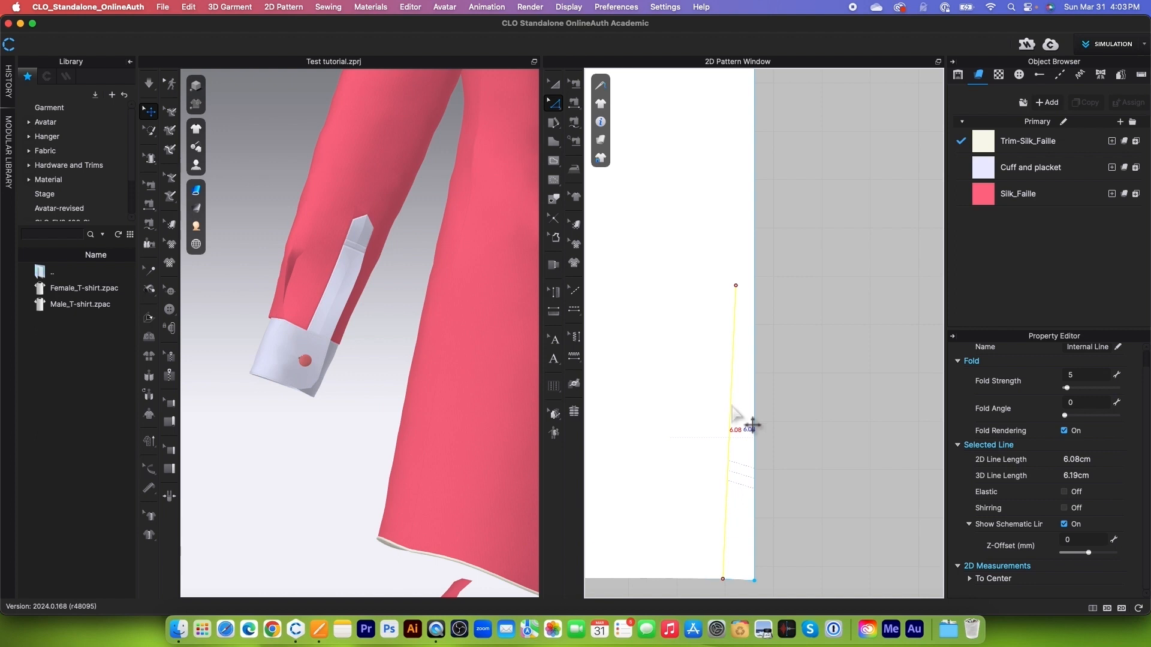
pyautogui.press('Delete')
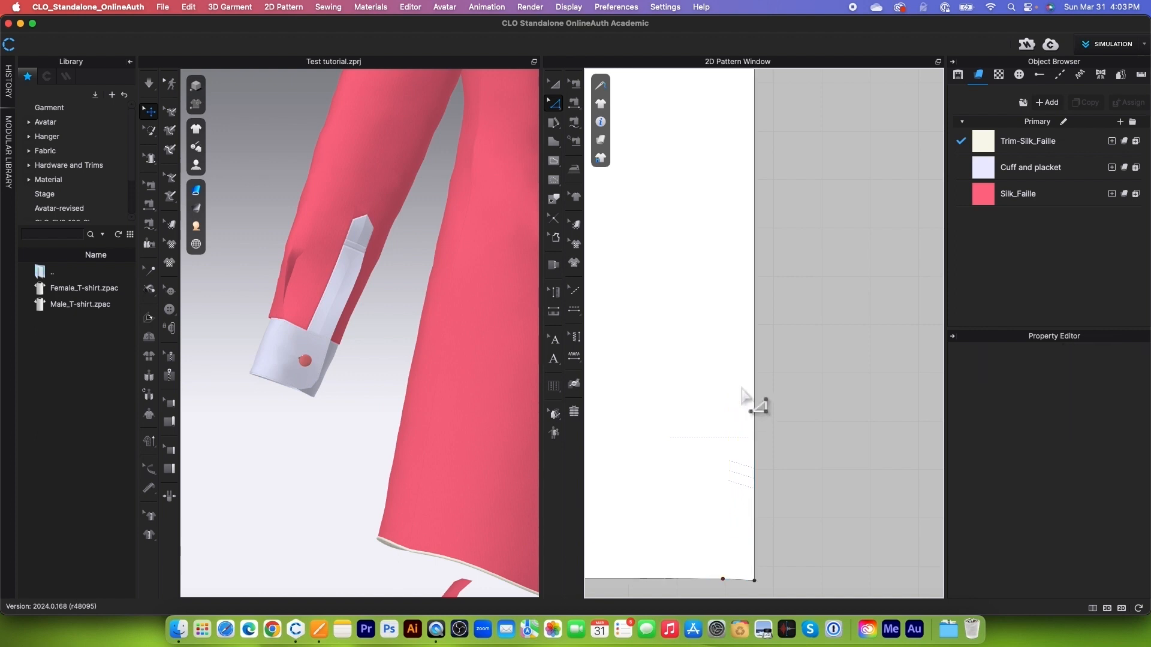
# Step: Unlock all baselines and delete the horizontal baseline above the three short slanted ones near the hem
pyautogui.scroll(2, 766, 488)
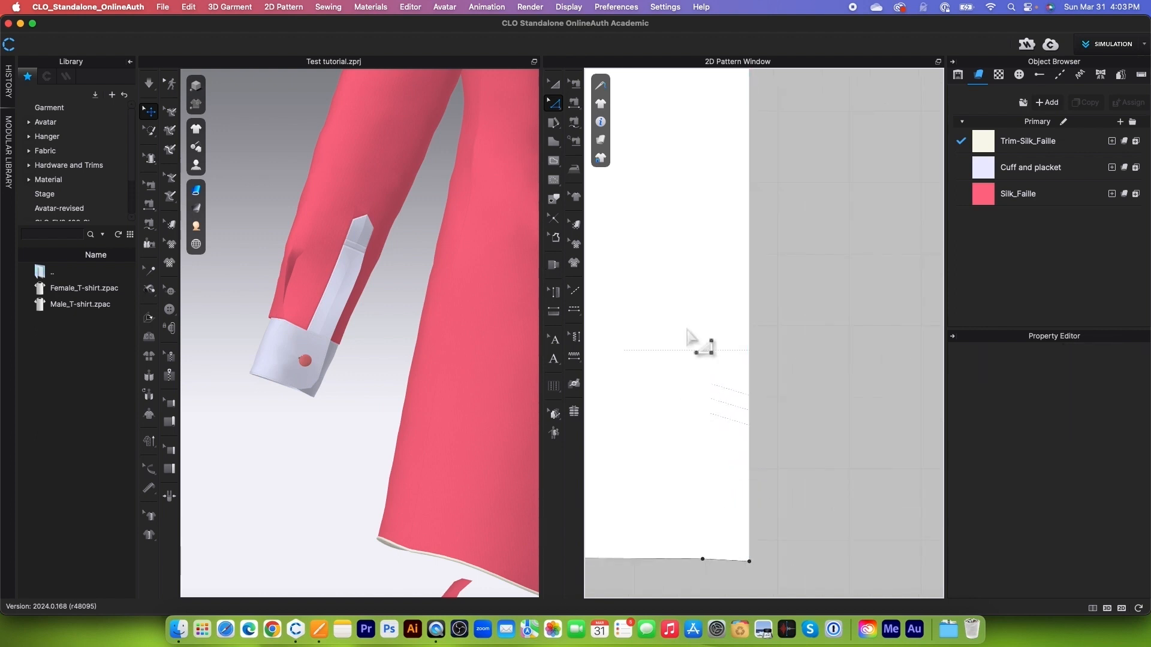
pyautogui.scroll(-2, 696, 351)
pyautogui.scroll(2, 706, 366)
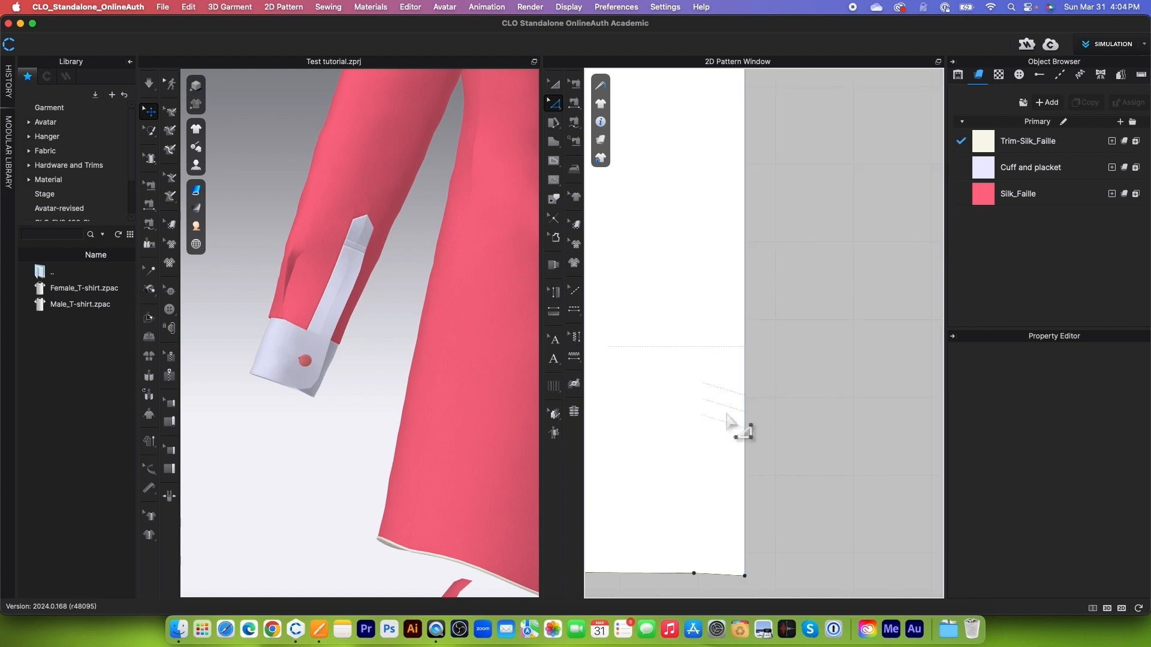
pyautogui.scroll(-1, 744, 402)
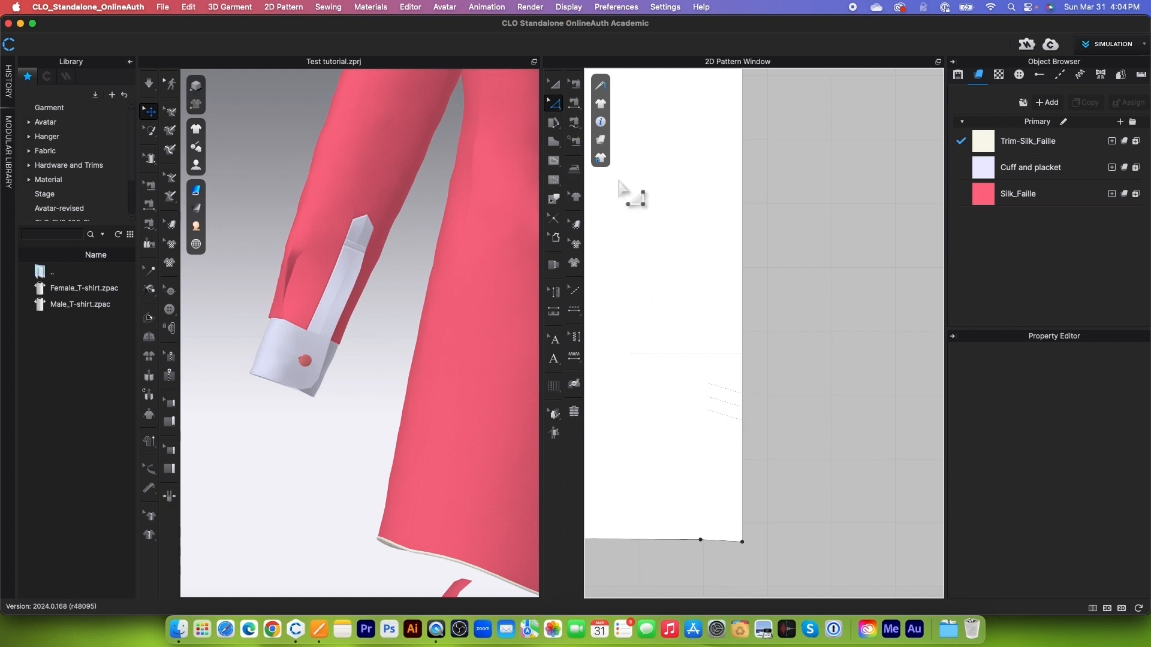
pyautogui.moveTo(603, 165)
pyautogui.click(667, 217)
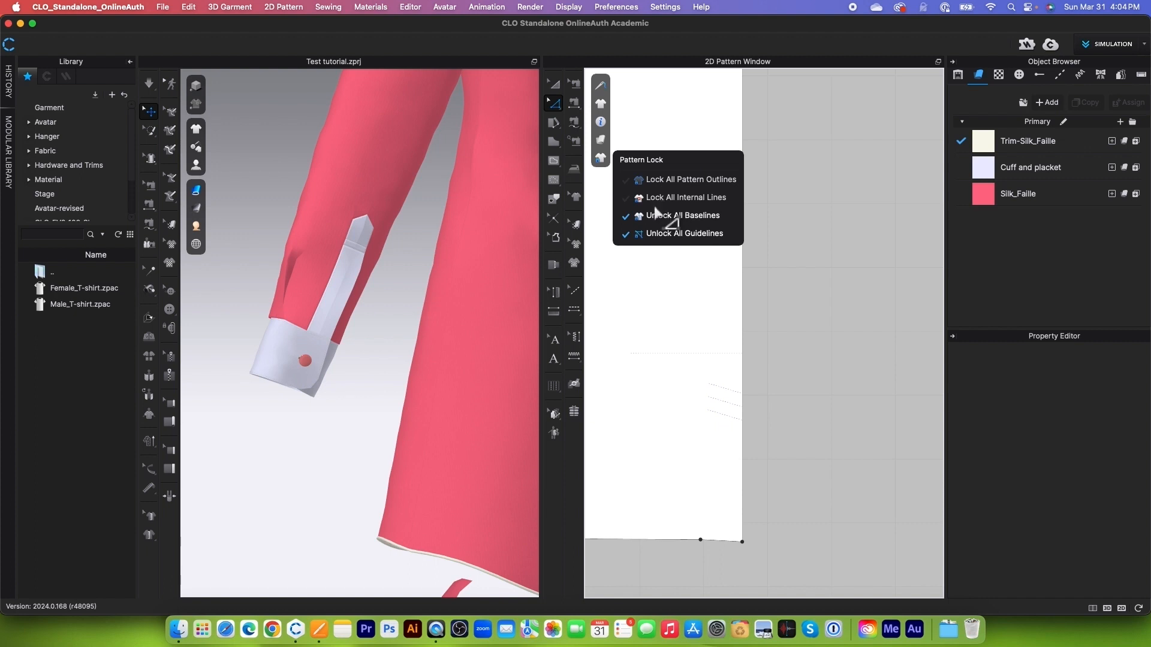
pyautogui.click(690, 233)
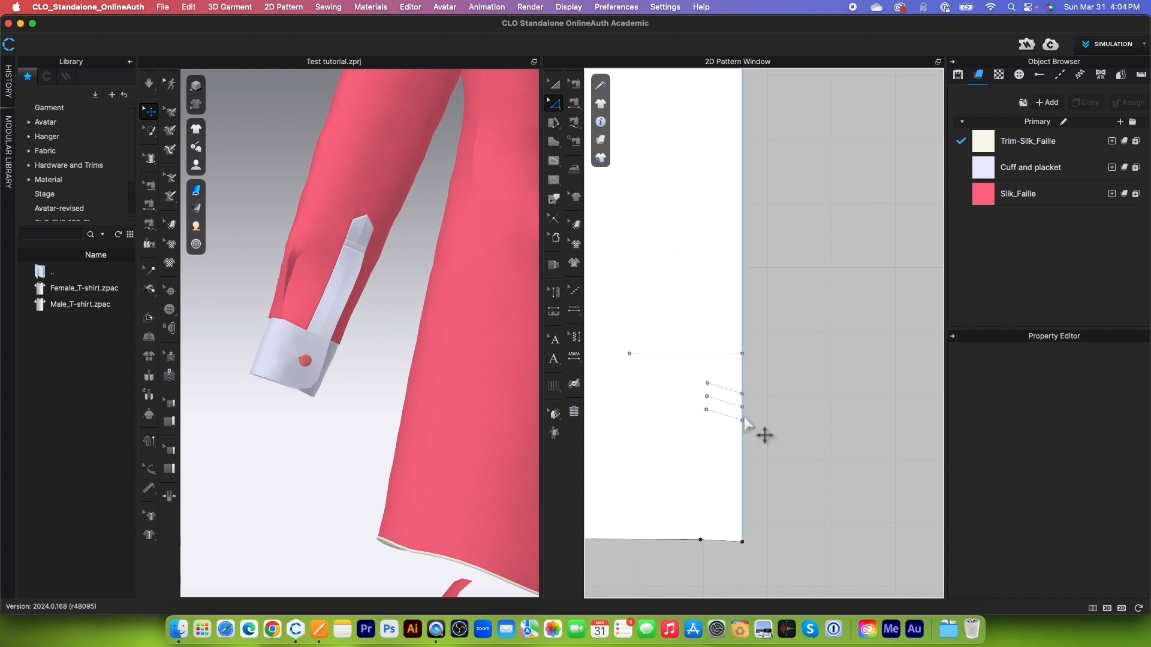
pyautogui.click(707, 354)
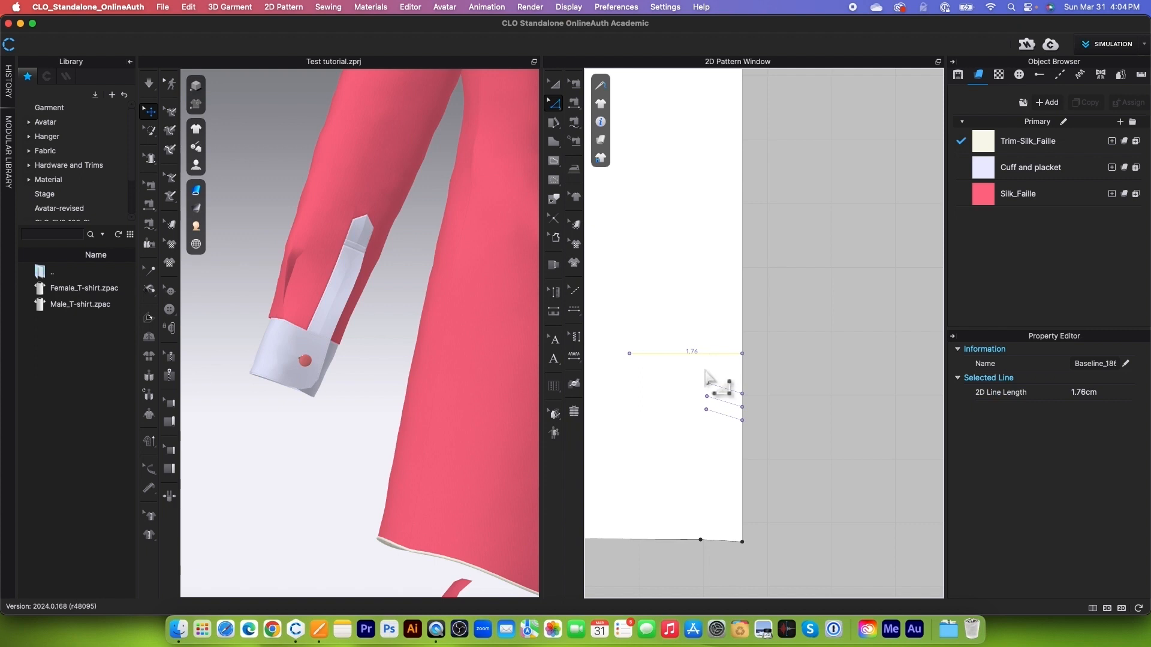
pyautogui.press('Delete')
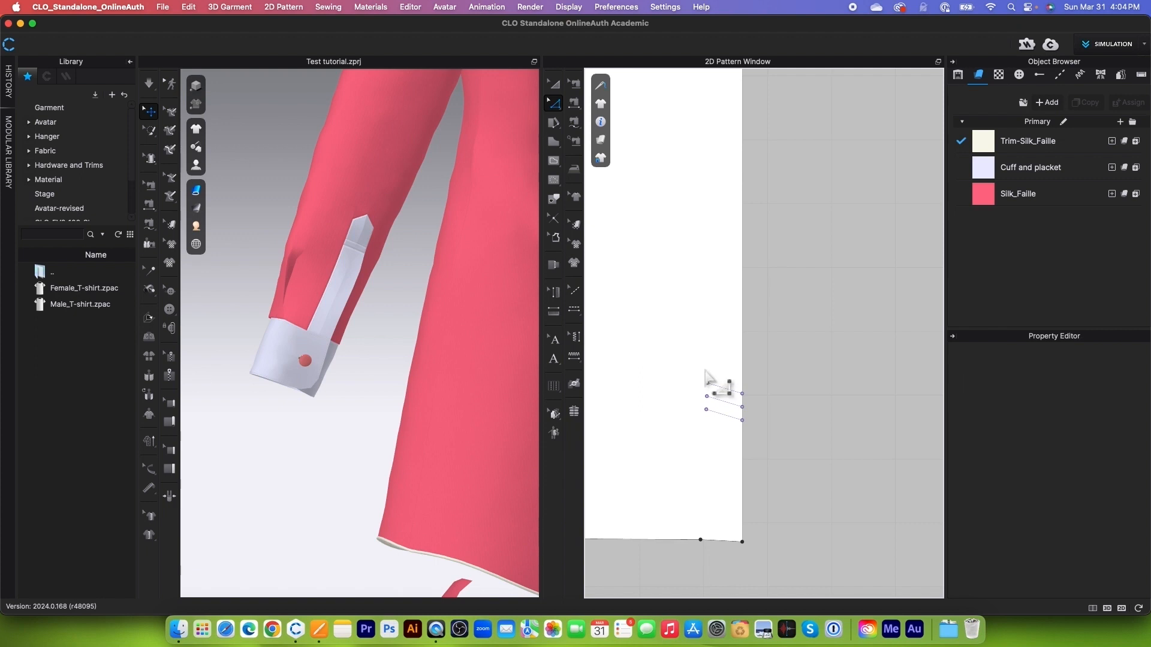
# Step: Delete the three short slanted baselines beside the straight center edge of the sleeve half
pyautogui.click(600, 158)
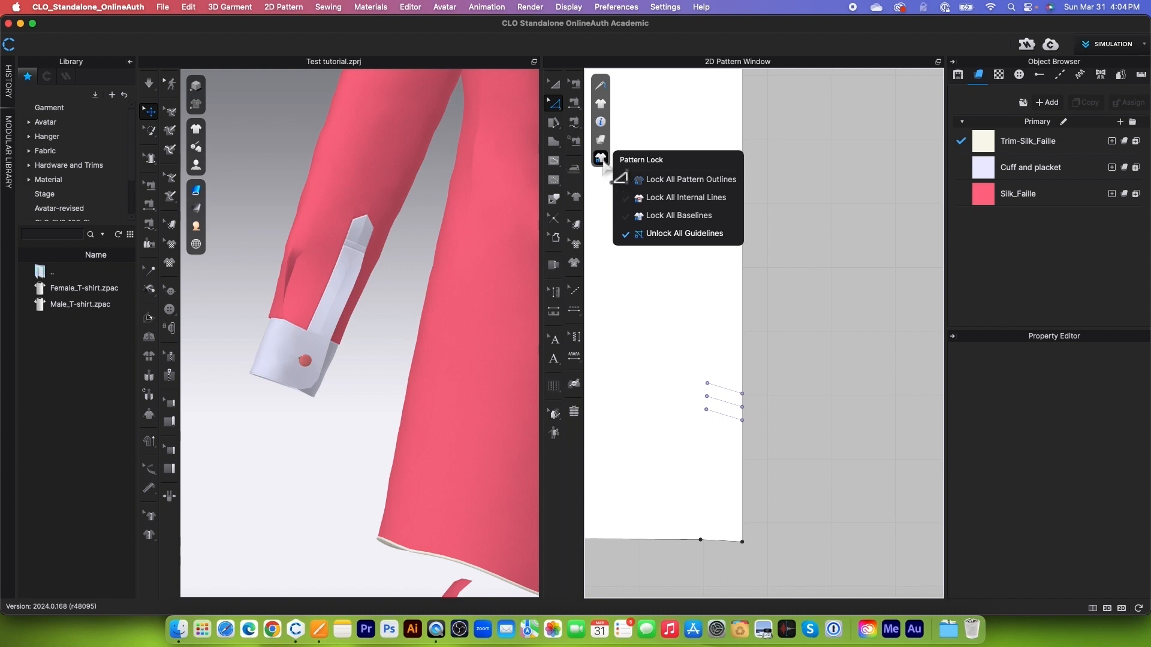
pyautogui.click(708, 231)
pyautogui.click(554, 202)
pyautogui.moveTo(646, 338); pyautogui.dragTo(770, 444)
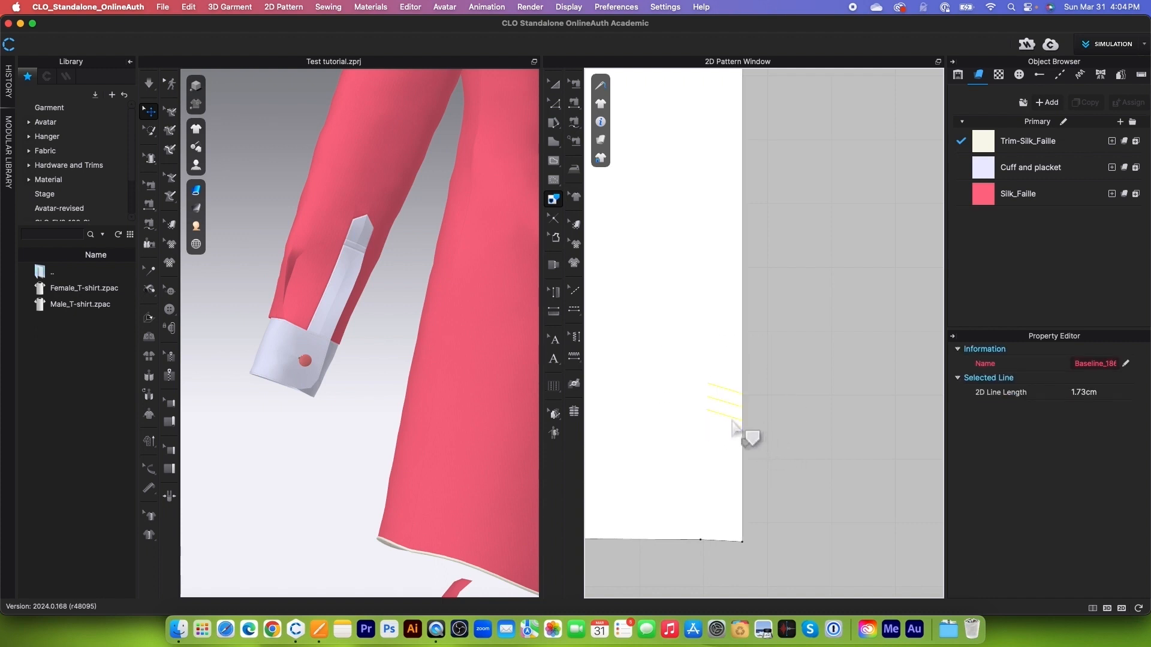
pyautogui.press('Delete')
# Step: Delete the leftover pleat point on the hem next to the center corner of the sleeve half
pyautogui.scroll(-4, 731, 423)
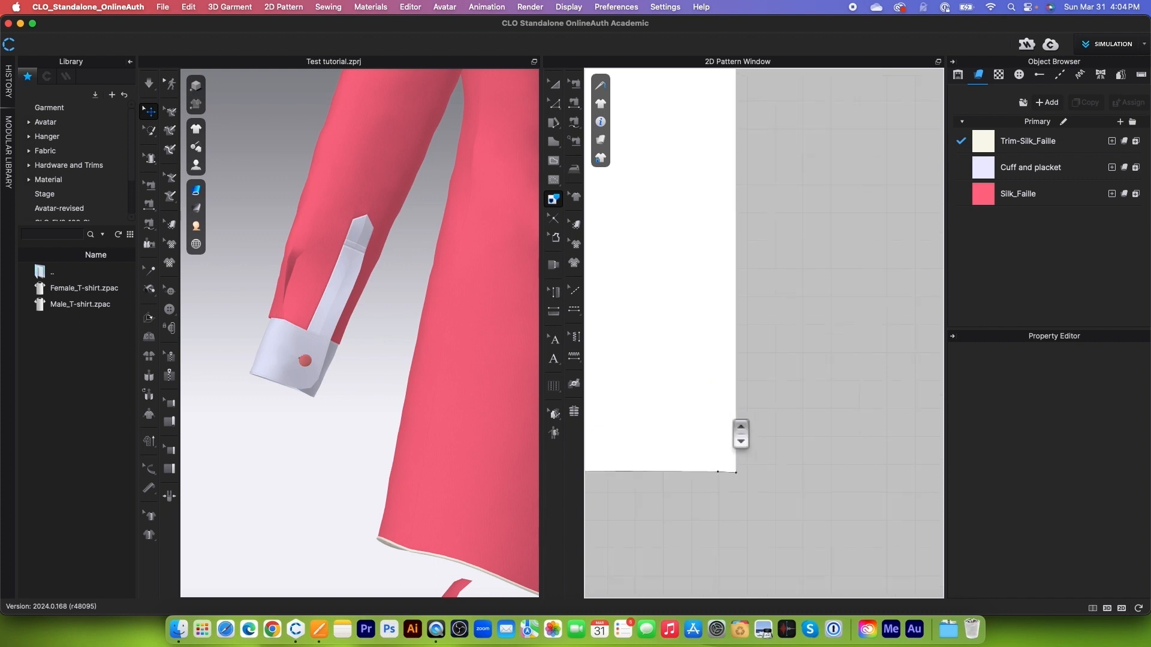
pyautogui.click(554, 103)
pyautogui.scroll(4, 689, 501)
pyautogui.click(770, 459)
pyautogui.rightClick(771, 462)
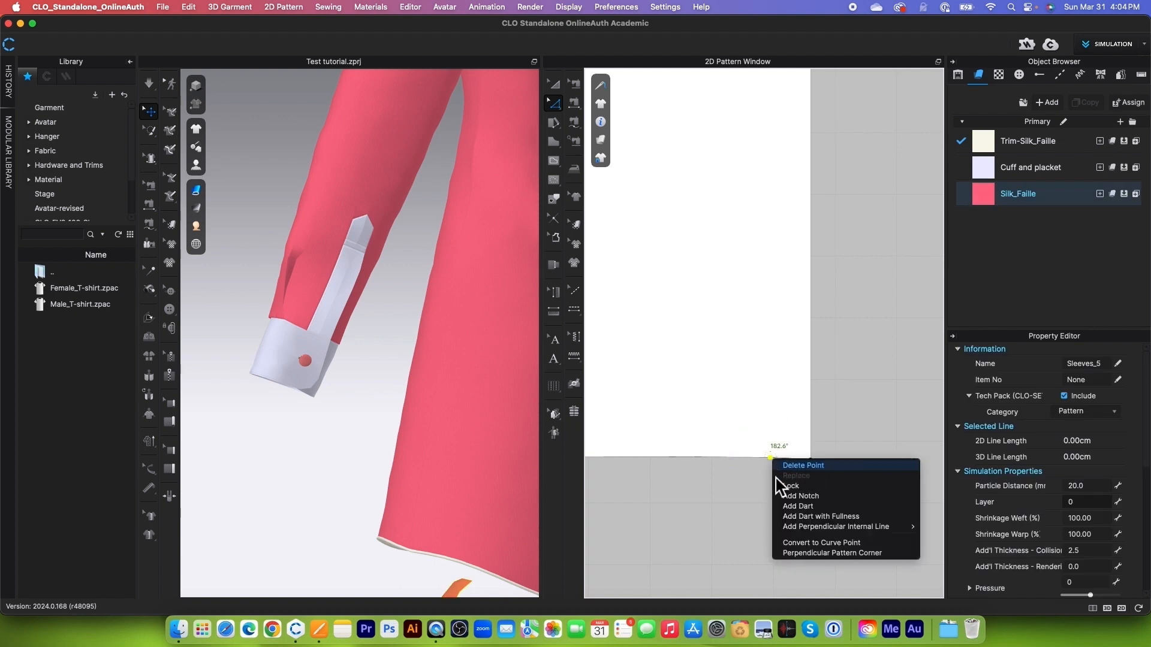
pyautogui.click(783, 466)
# Step: Unfold the sleeve half along its straight center edge into a full symmetrical sleeve
pyautogui.scroll(-5, 756, 455)
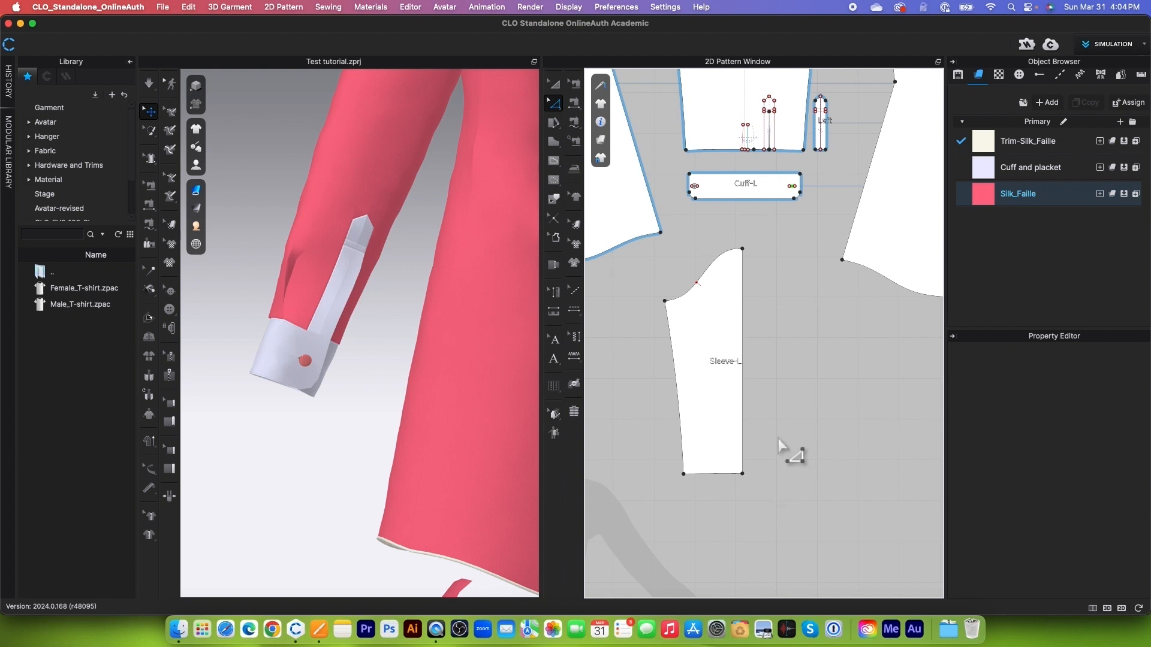
pyautogui.click(744, 414)
pyautogui.rightClick(743, 414)
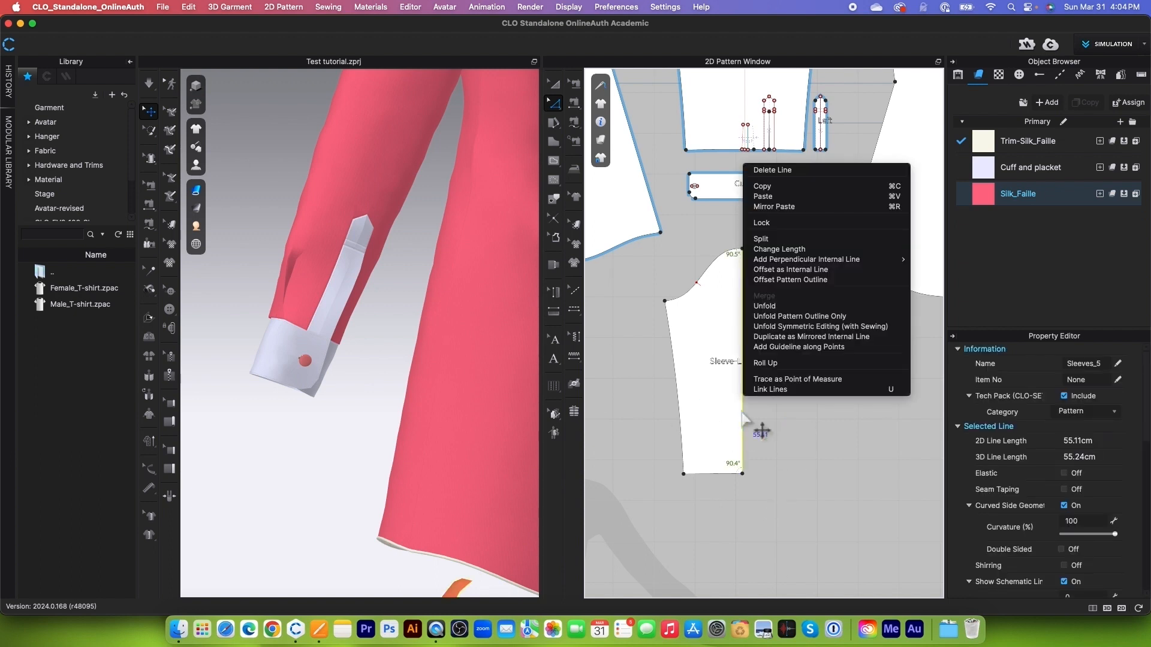
pyautogui.click(764, 306)
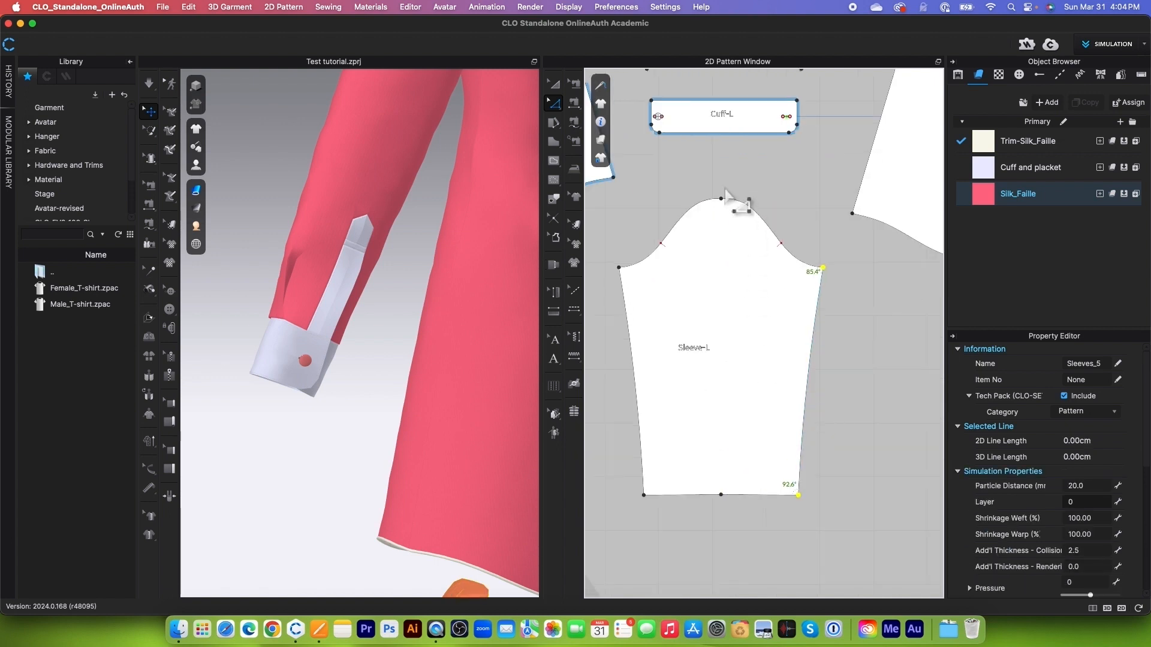
# Step: Draw a vertical internal line from the hem's center point to the top center of the sleeve cap
pyautogui.click(553, 161)
pyautogui.click(557, 163)
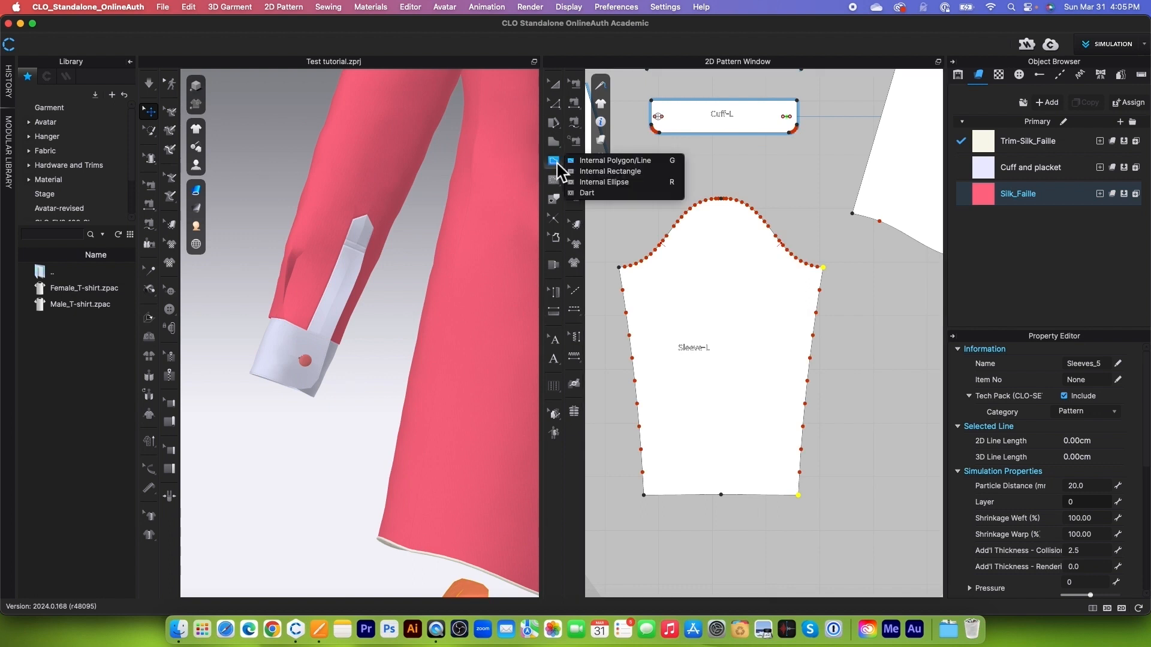
pyautogui.click(596, 160)
pyautogui.click(721, 495)
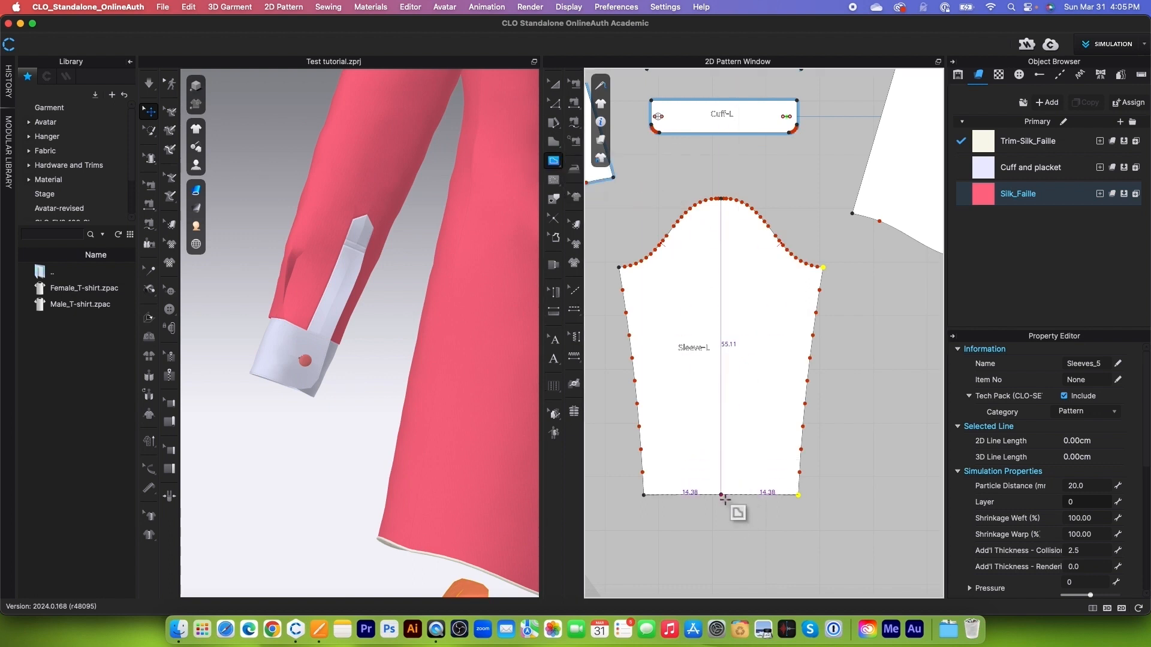
pyautogui.scroll(3, 723, 200)
pyautogui.scroll(3, 722, 201)
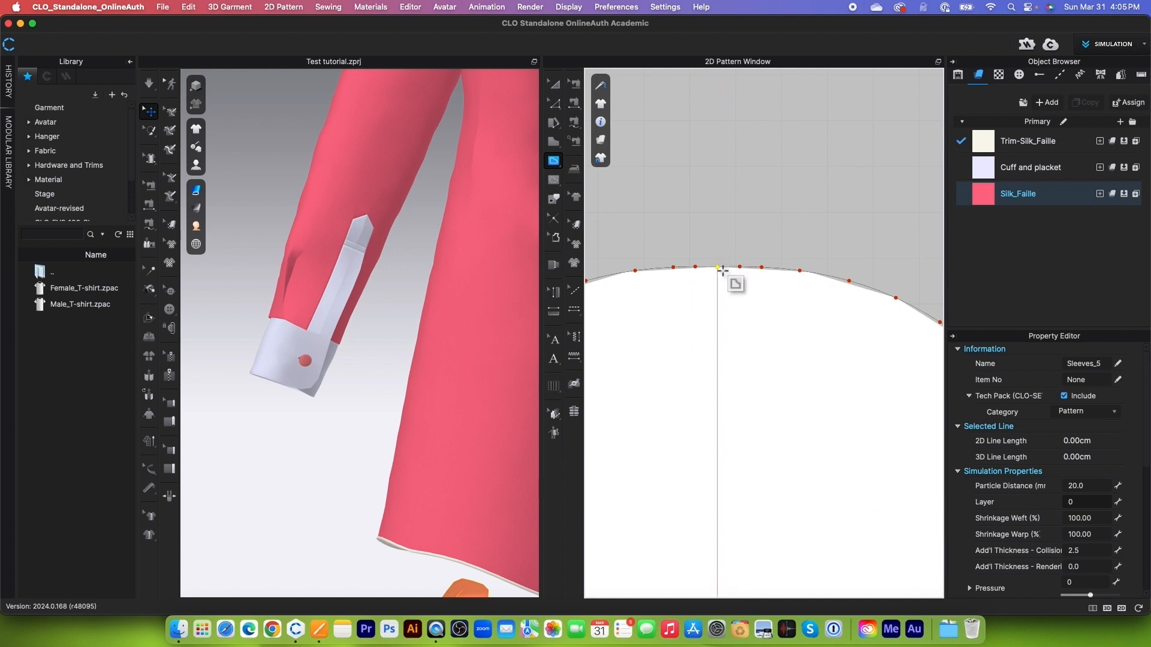
pyautogui.click(718, 268)
pyautogui.scroll(-6, 719, 270)
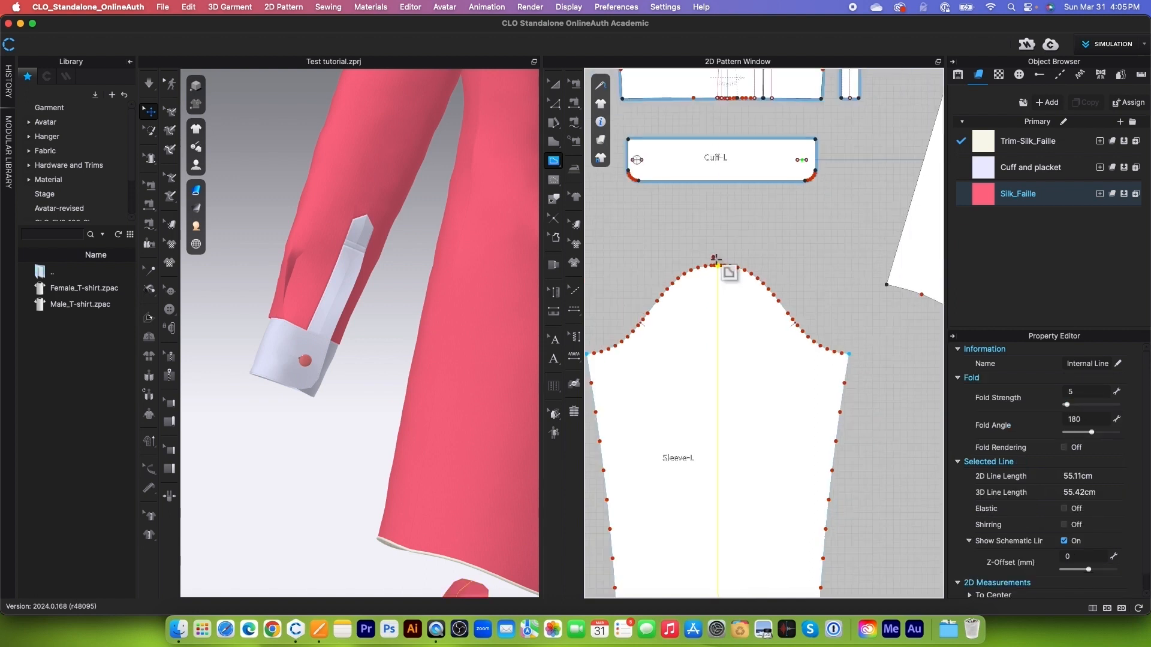
# Step: Select the new vertical center line and check the pleat and placket dimensions in the "sleeve pleats-plackets data" Pages document
pyautogui.scroll(2, 714, 327)
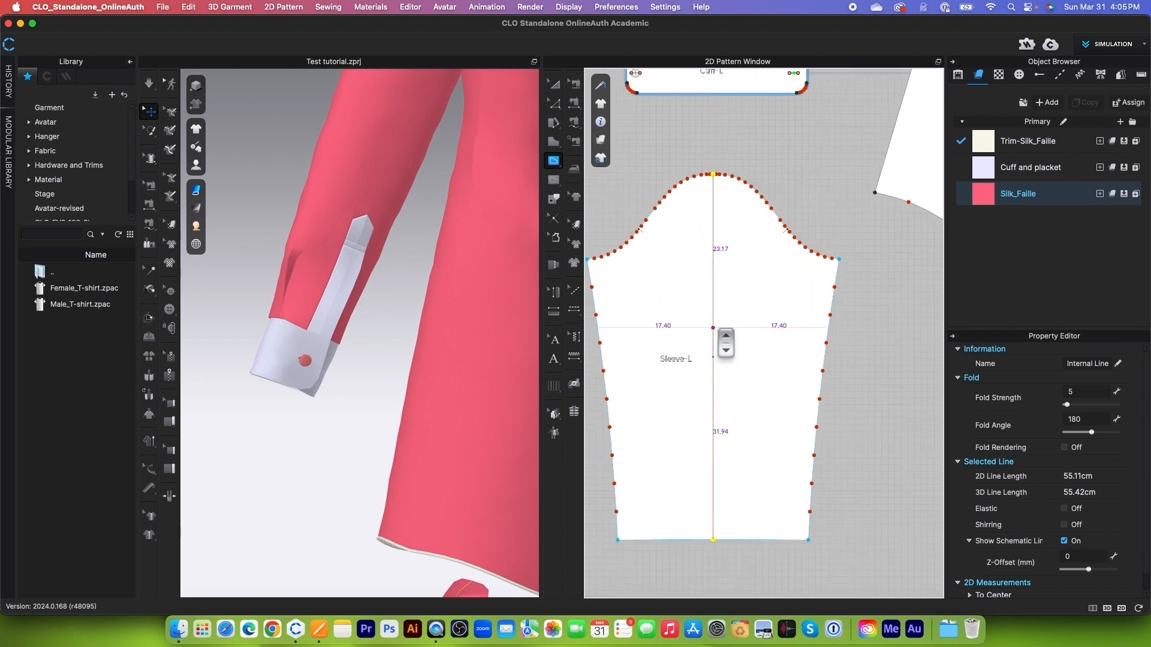
pyautogui.scroll(-3, 733, 354)
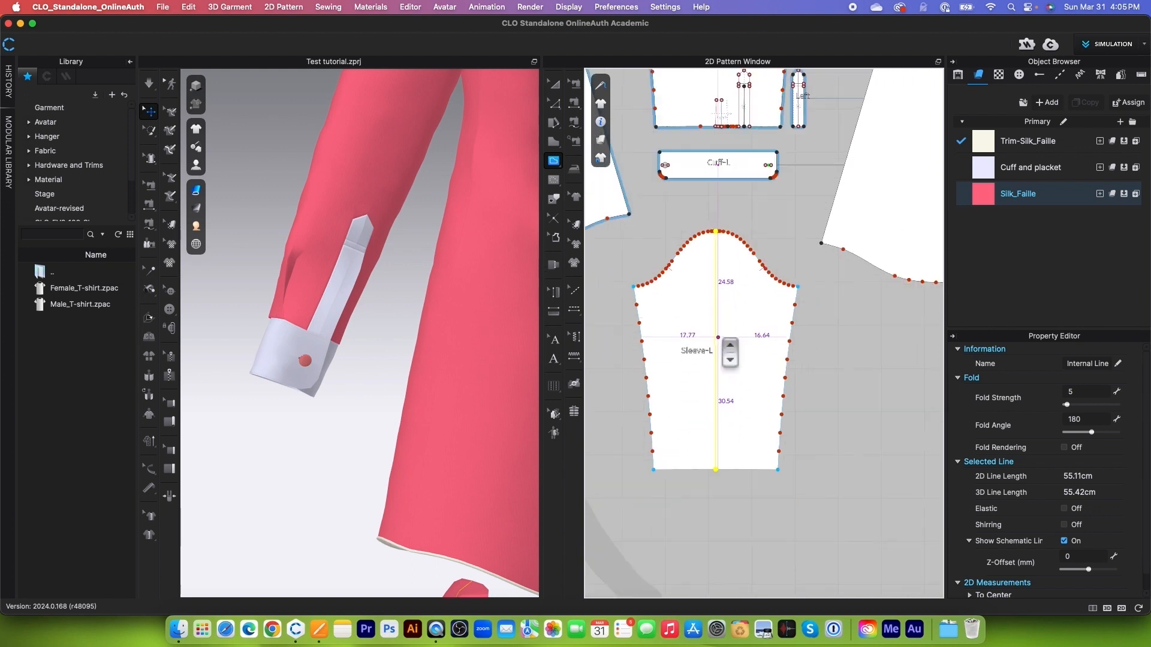
pyautogui.scroll(3, 744, 450)
pyautogui.scroll(-1, 747, 461)
pyautogui.scroll(2, 735, 470)
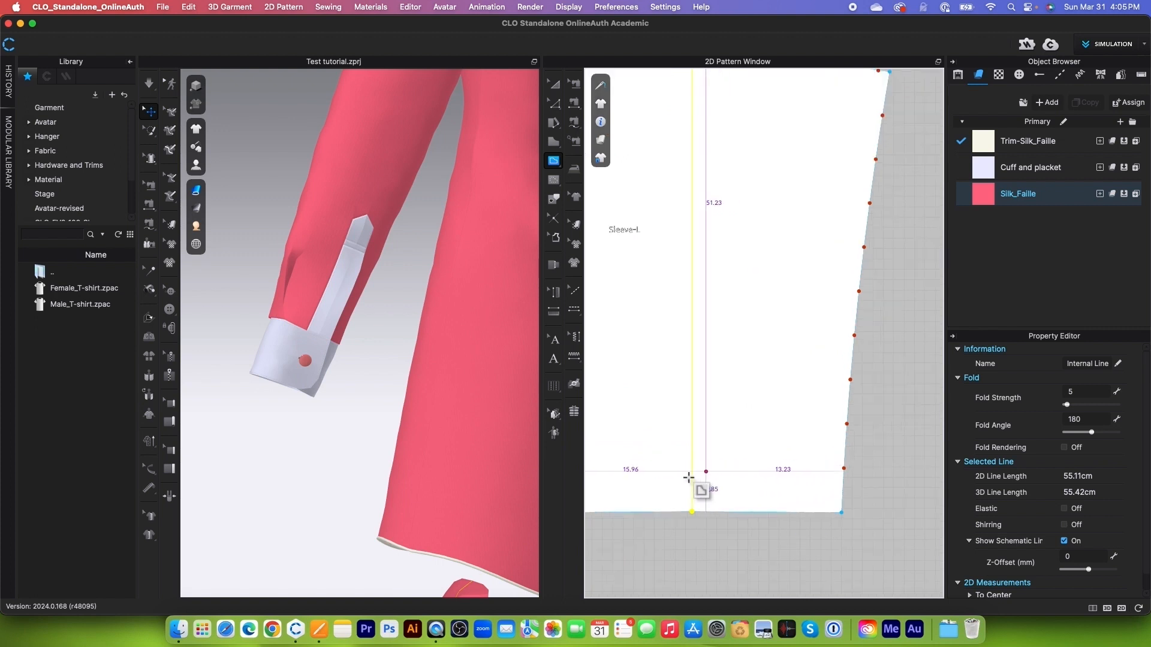
pyautogui.click(554, 103)
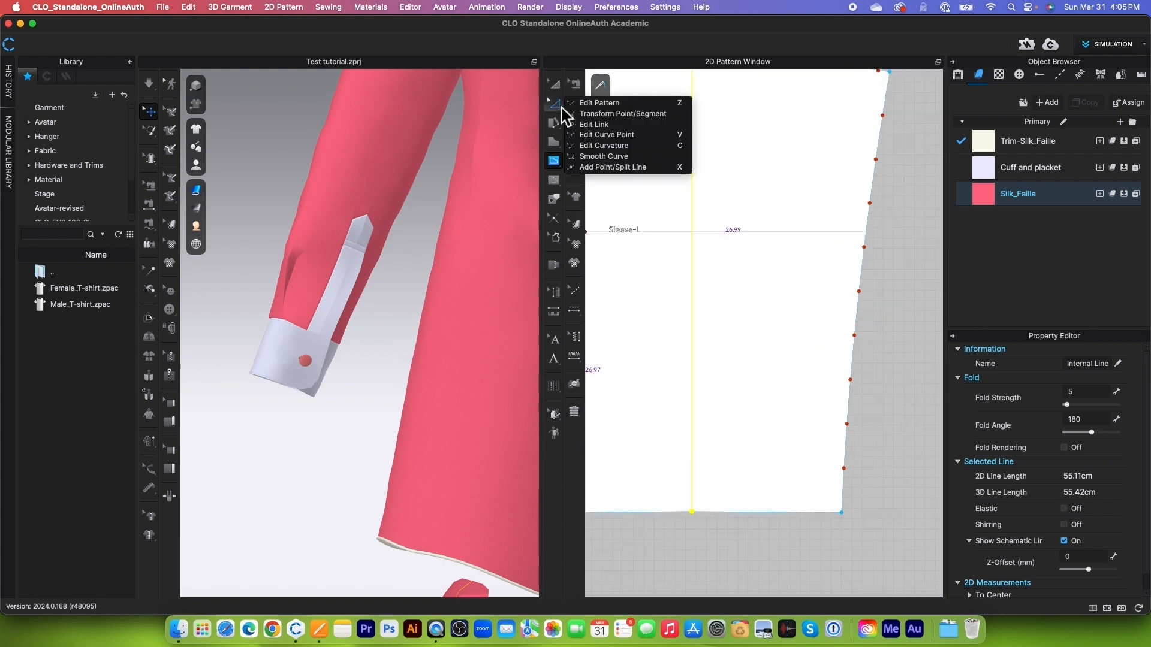
pyautogui.click(597, 113)
pyautogui.click(694, 428)
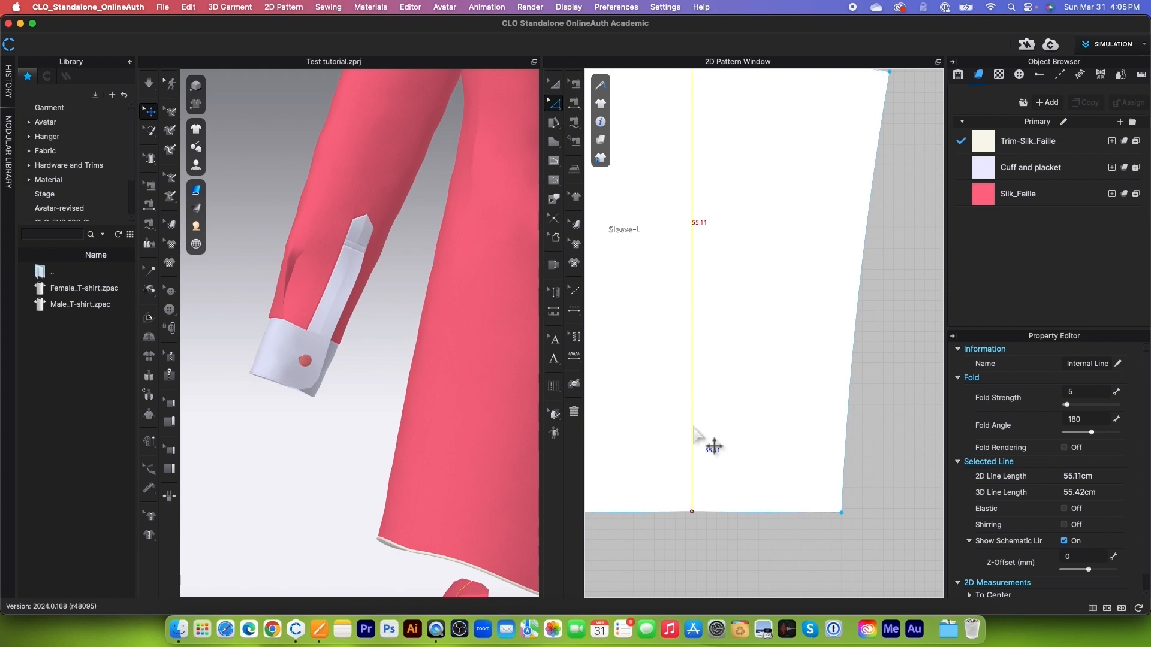
pyautogui.click(319, 630)
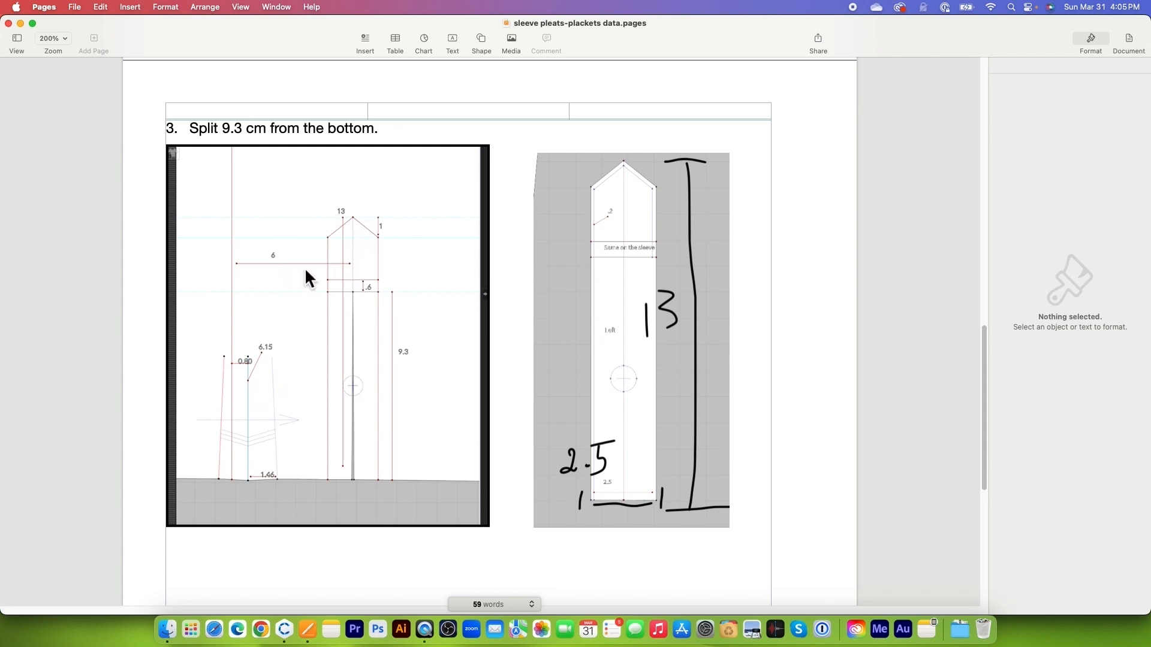
pyautogui.click(21, 26)
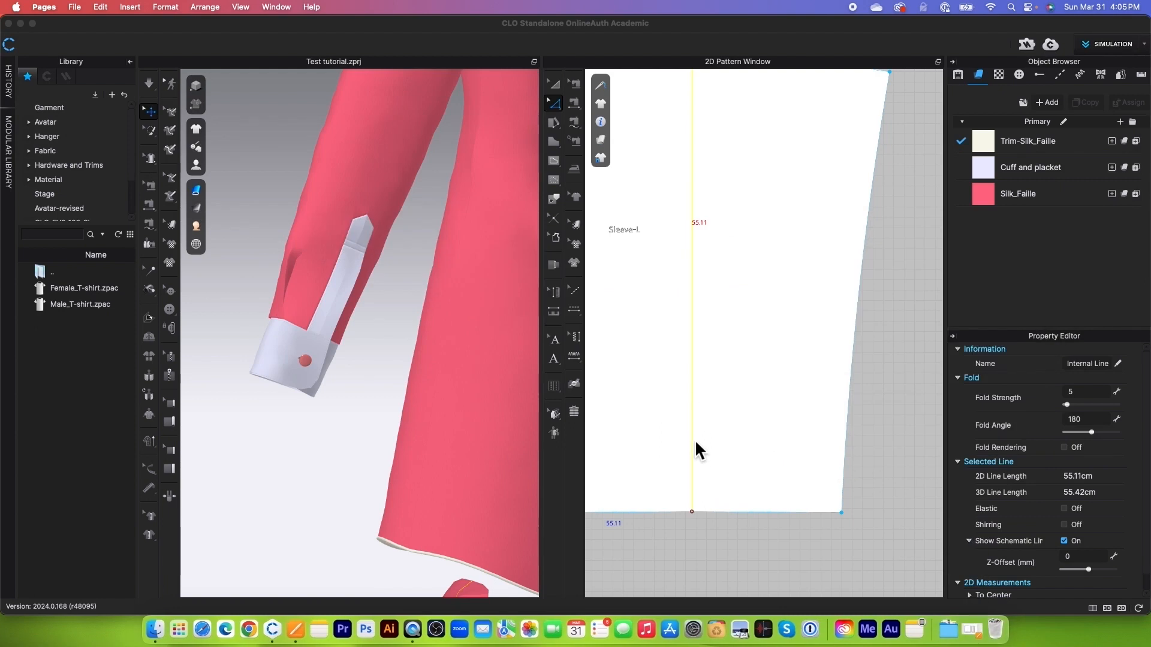
# Step: Start offsetting the sleeve's vertical center line as two internal lines, with individual distances measured from the selected line
pyautogui.click(693, 368)
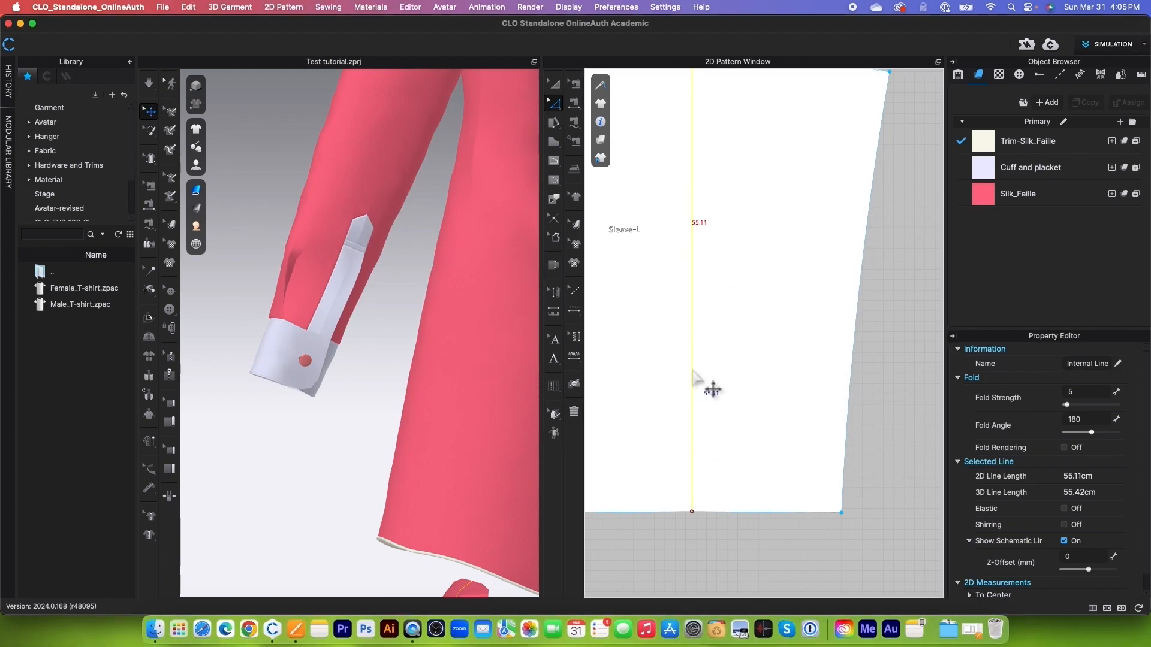
pyautogui.rightClick(693, 371)
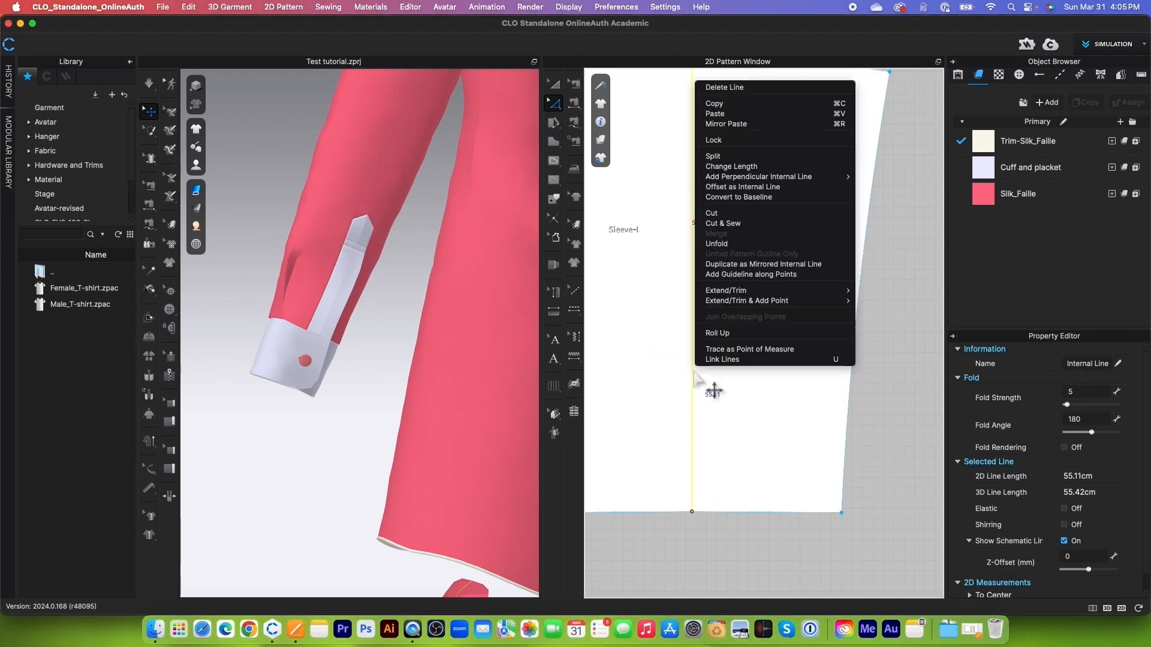
pyautogui.click(759, 190)
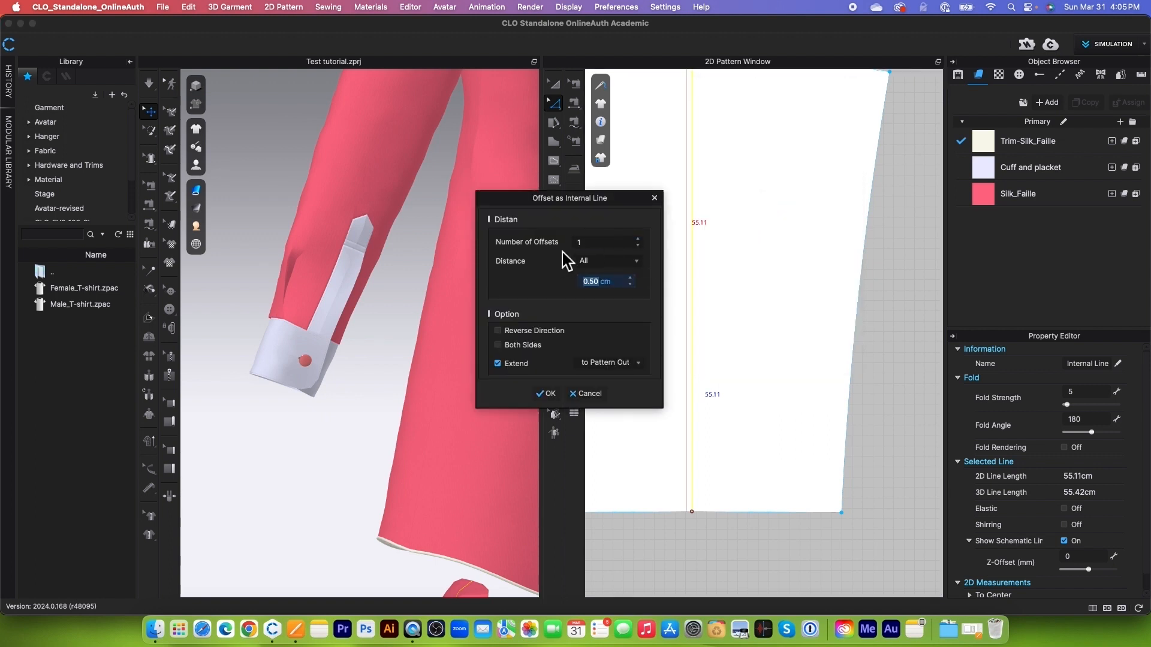
pyautogui.click(638, 239)
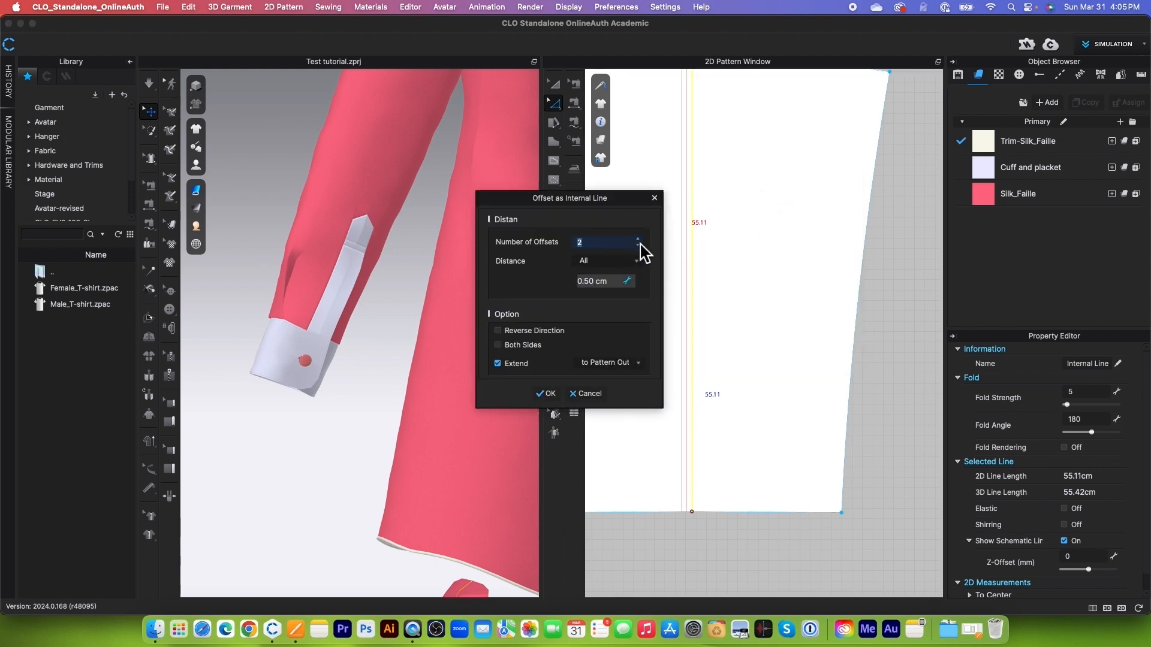
pyautogui.click(635, 264)
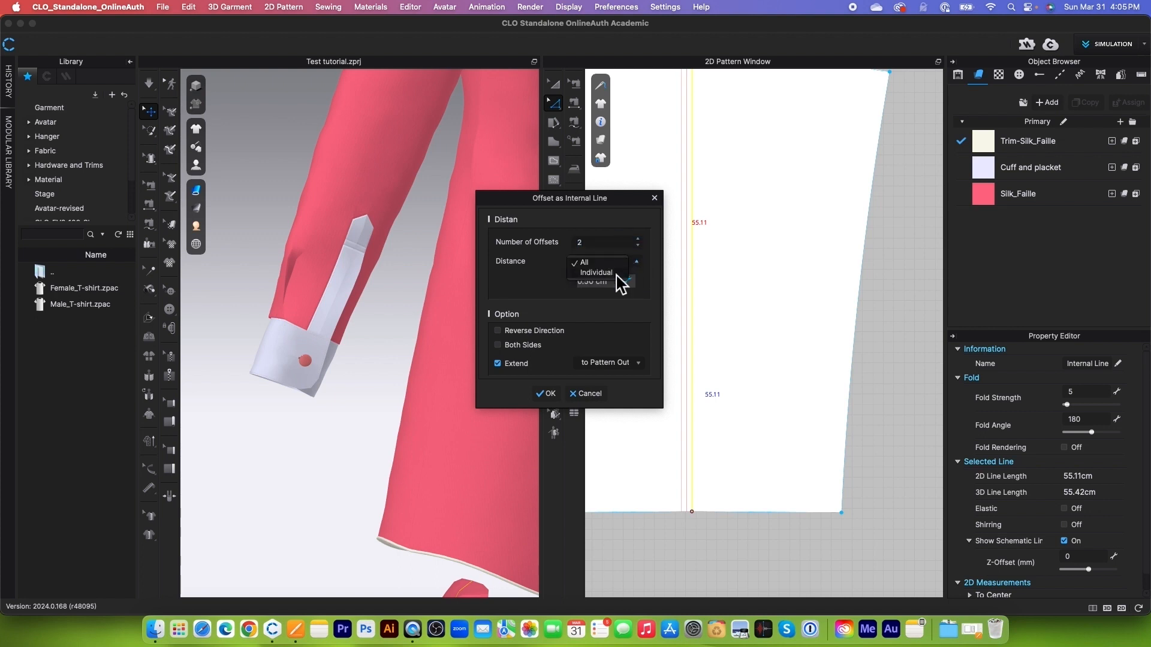
pyautogui.click(617, 274)
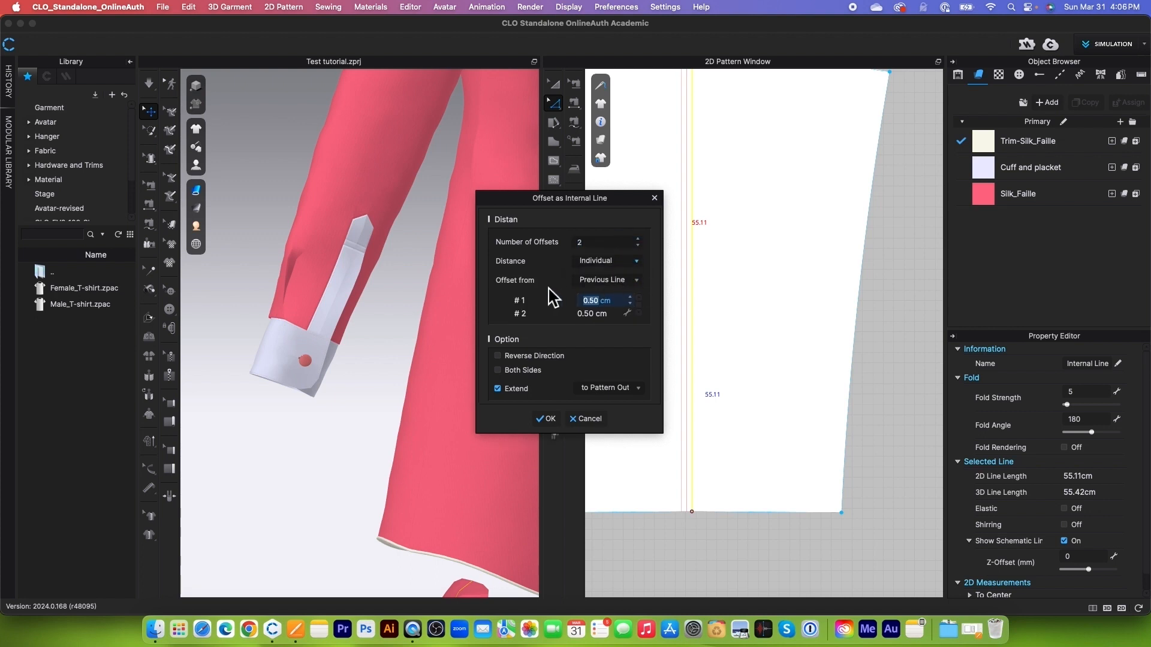
pyautogui.click(635, 281)
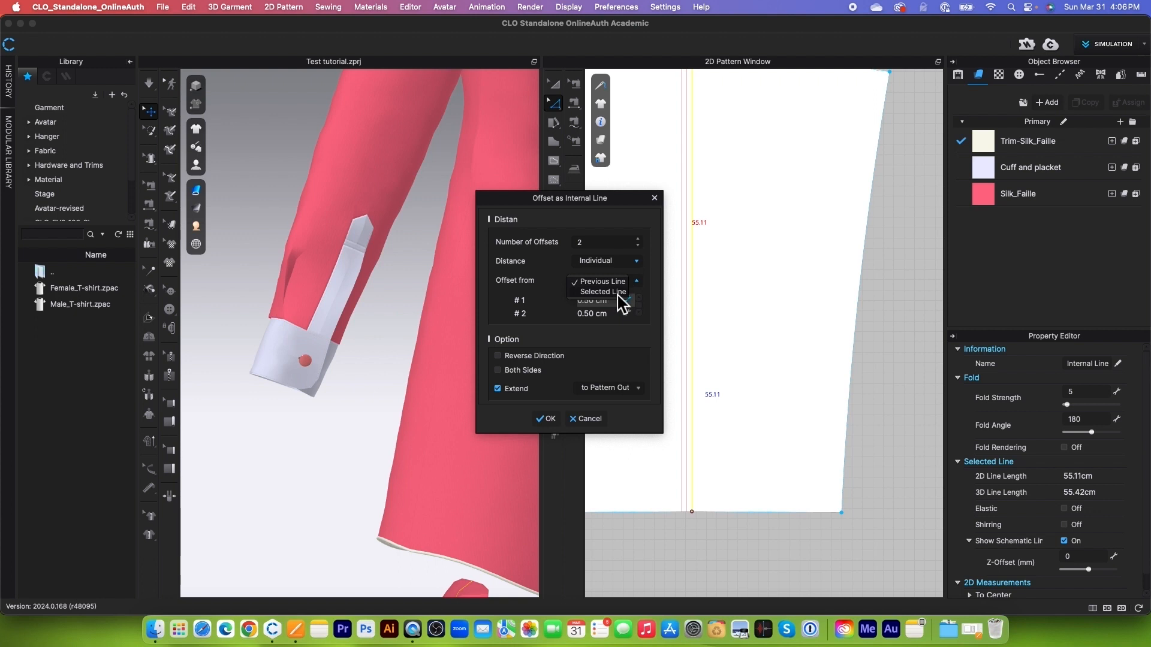
pyautogui.click(618, 292)
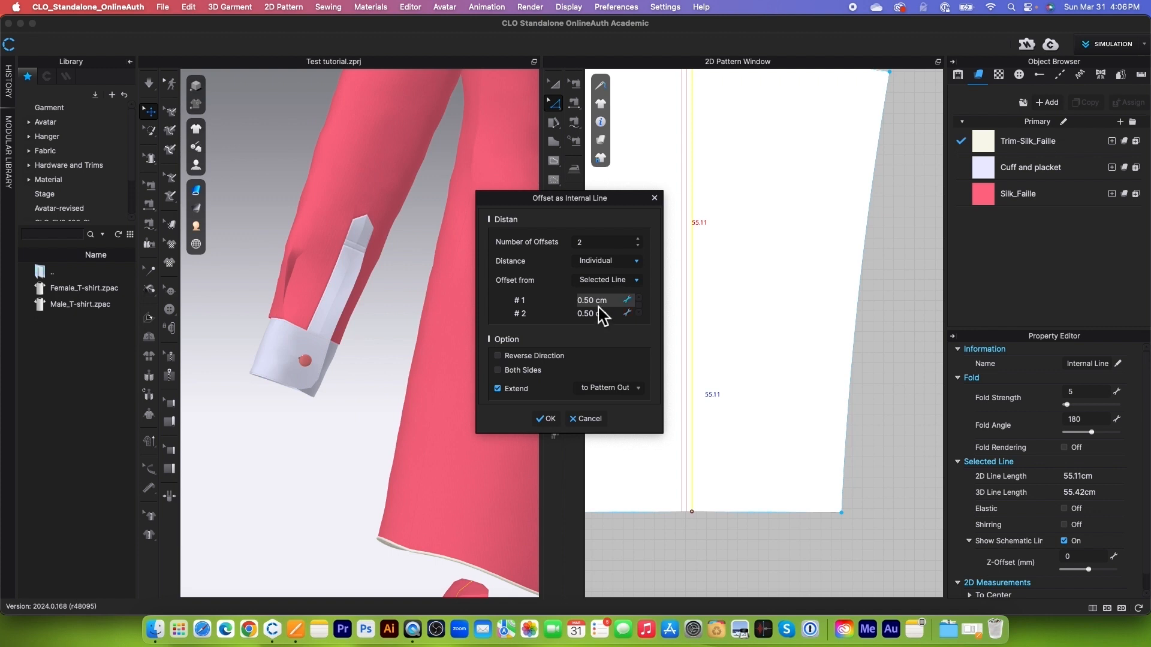
# Step: Set the two offset distances to 0.8 cm and 6 cm, reverse their direction, and create the internal lines
pyautogui.doubleClick(606, 302)
pyautogui.press('BackSpace')
pyautogui.write('0.8')
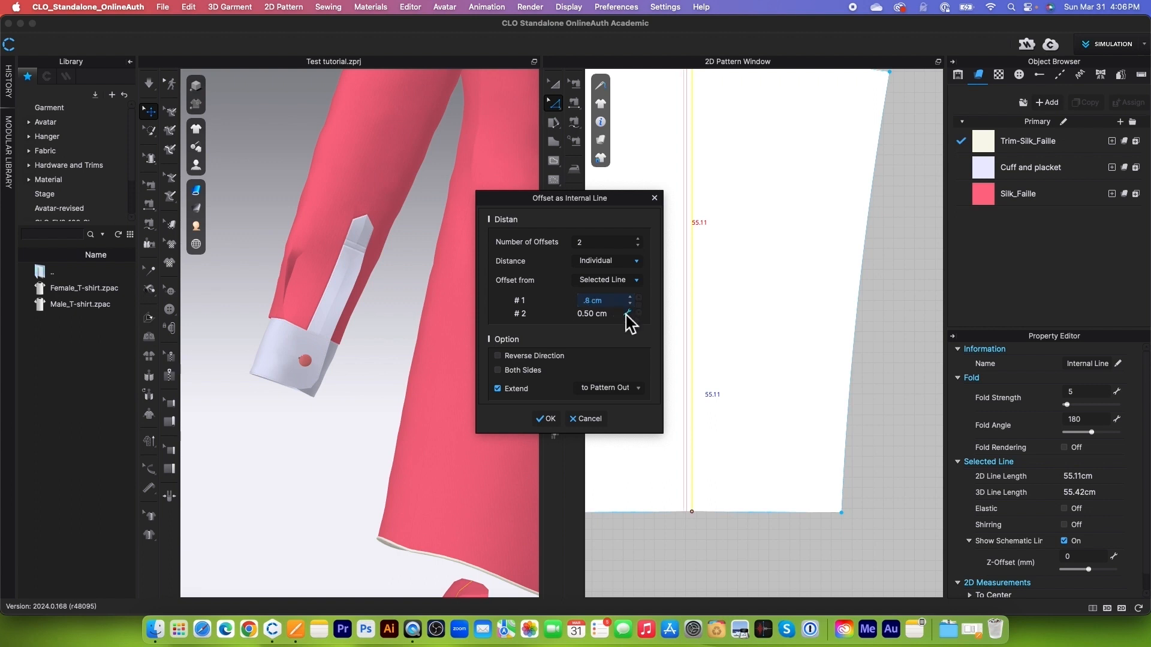
pyautogui.press('Tab')
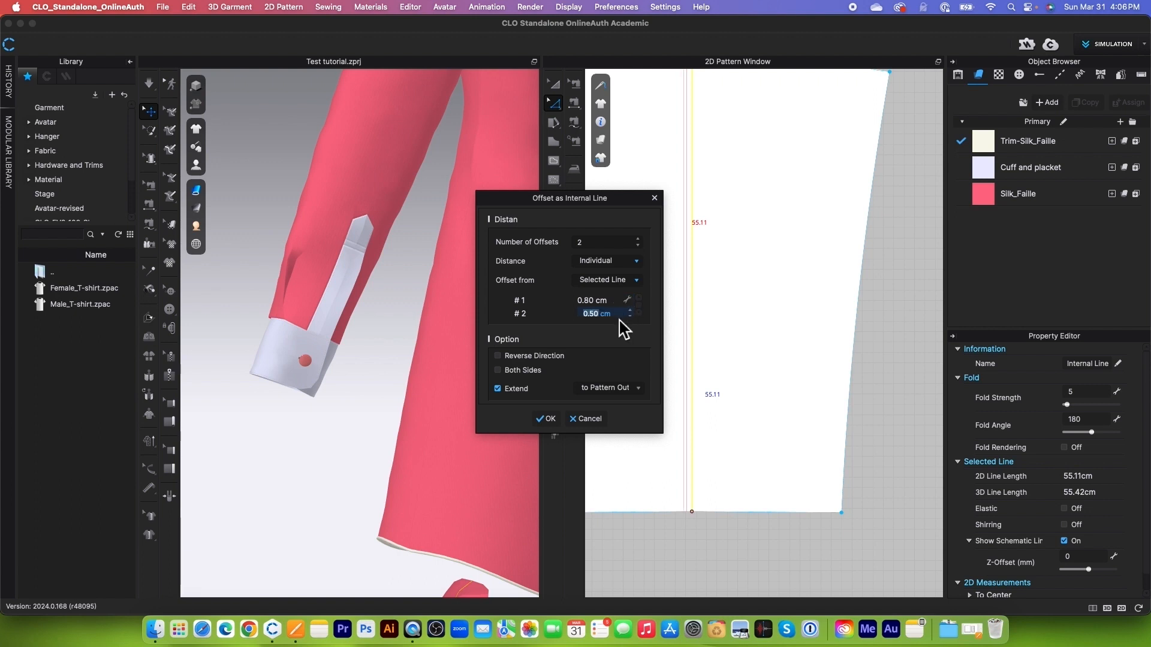
pyautogui.write('6')
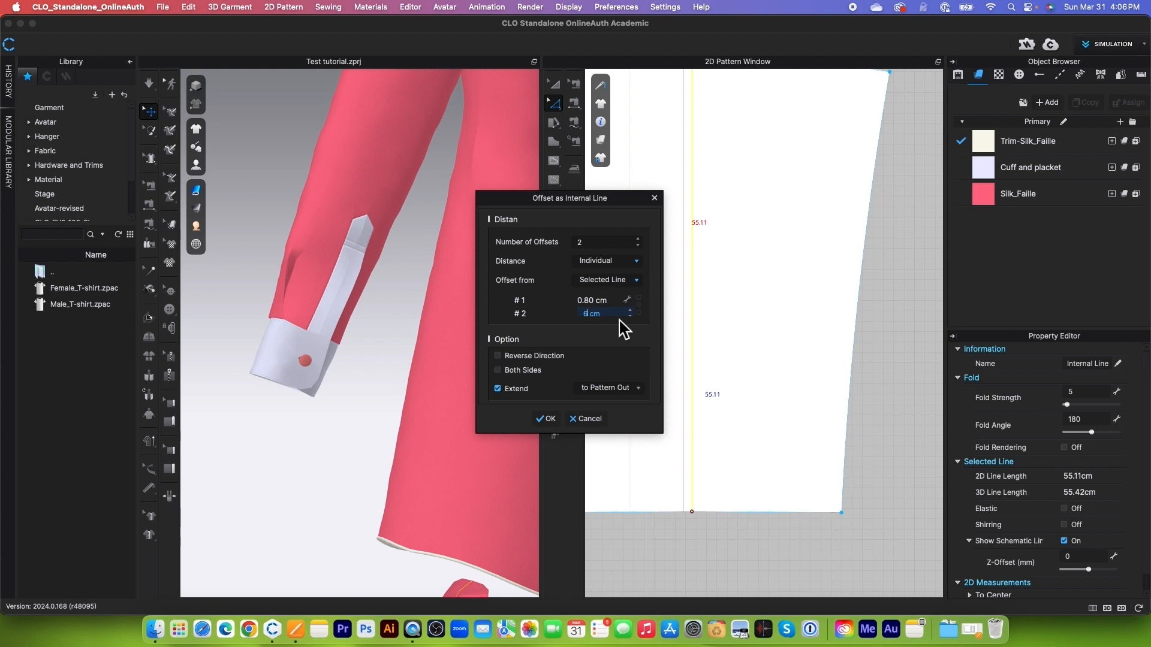
pyautogui.hotkey('shift', 'Tab')
pyautogui.click(497, 357)
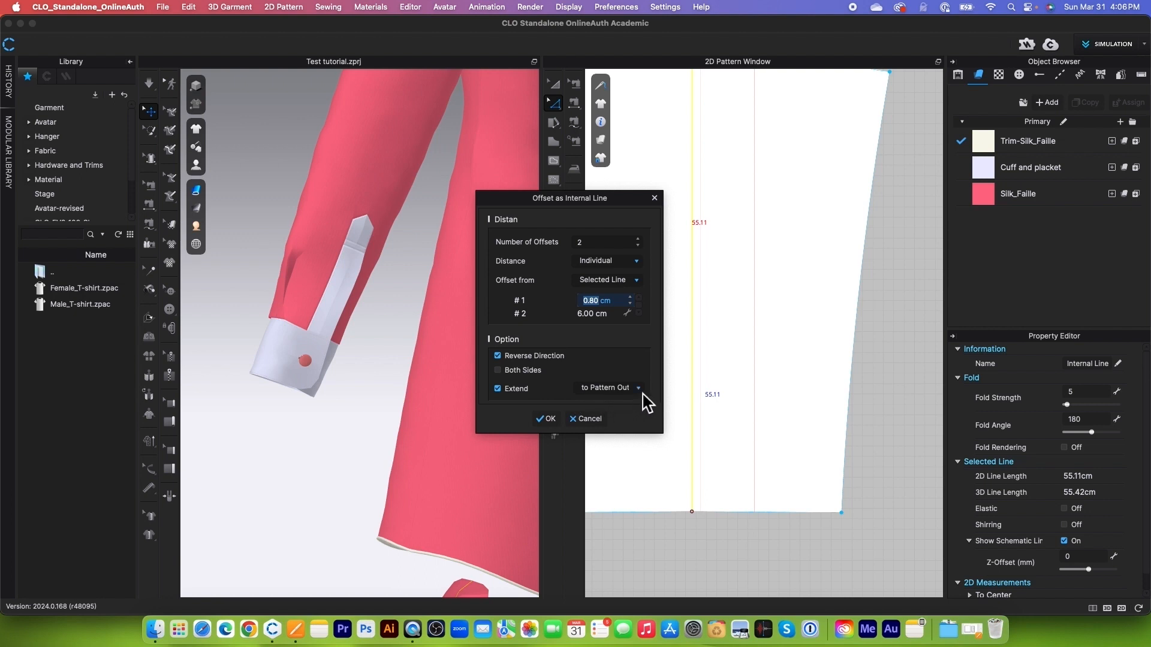
pyautogui.click(547, 418)
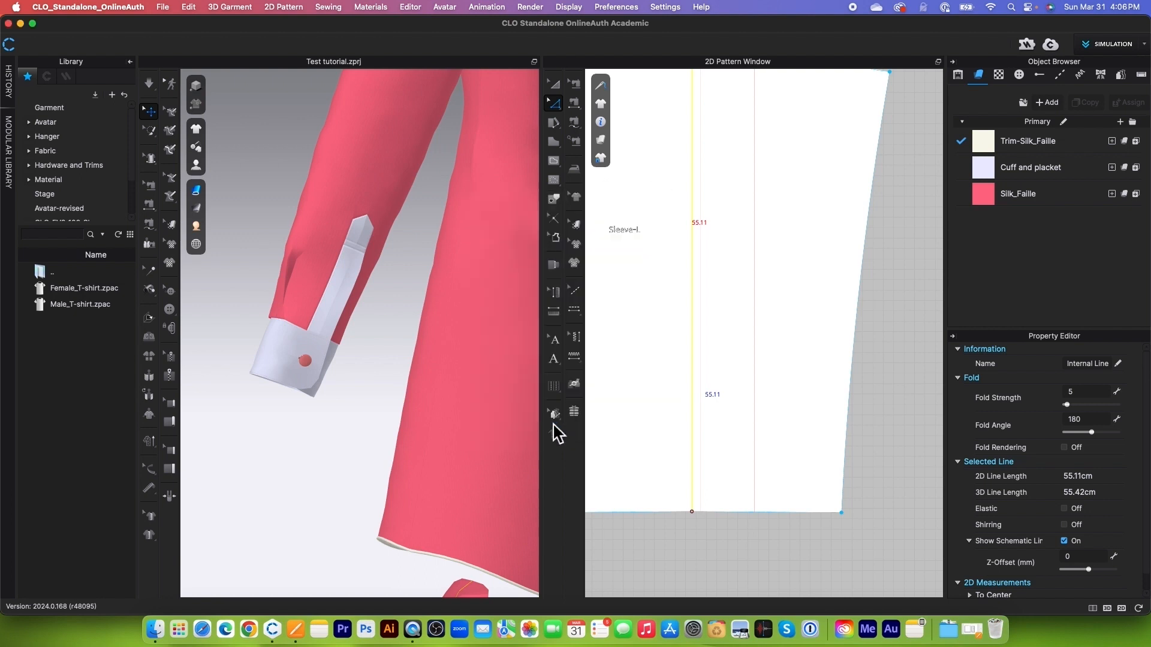
# Step: Select the sleeve's hem line and check the placket measurements in the "sleeve pleats-plackets data" Pages document
pyautogui.scroll(-3, 729, 420)
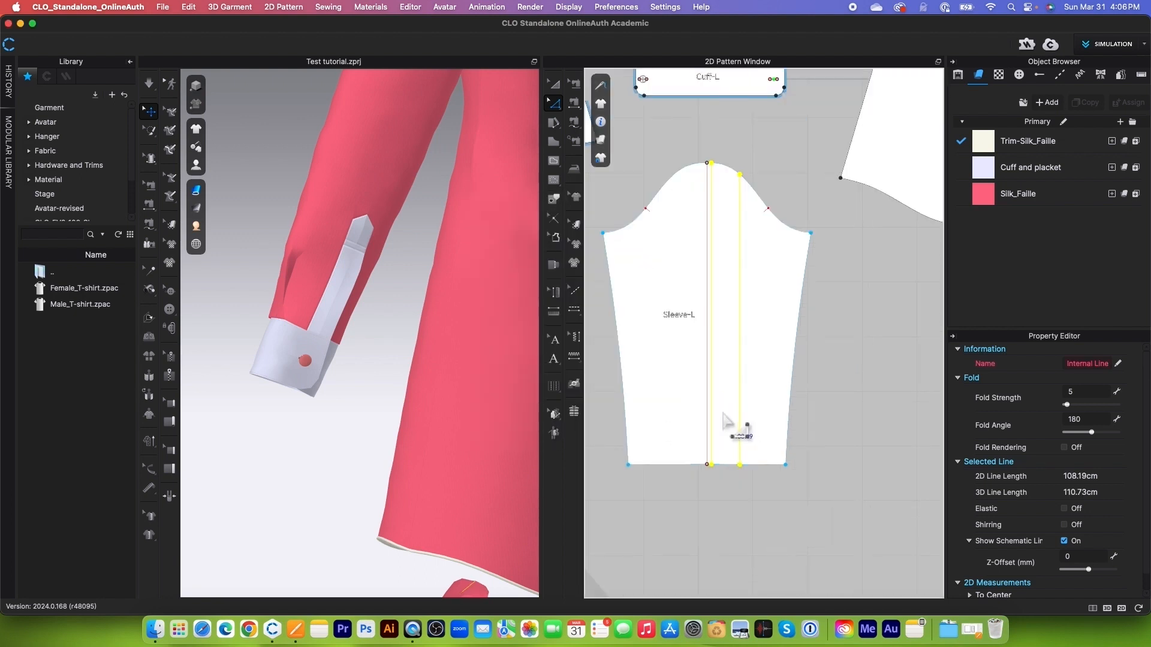
pyautogui.scroll(3, 723, 413)
pyautogui.scroll(-3, 731, 426)
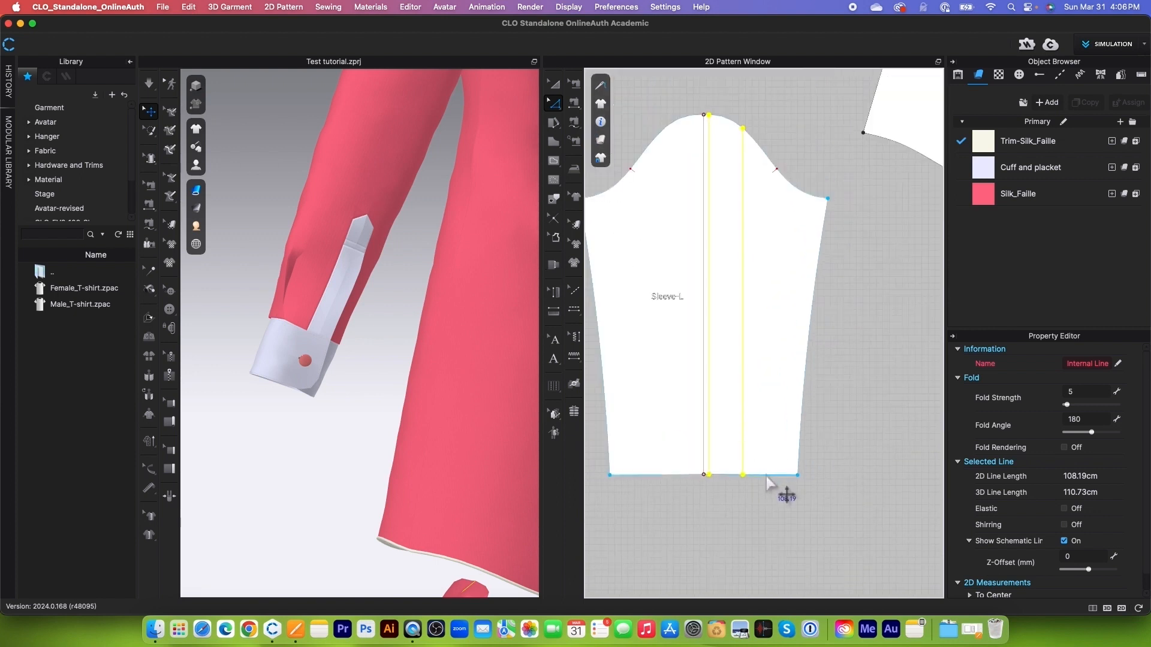
pyautogui.click(767, 476)
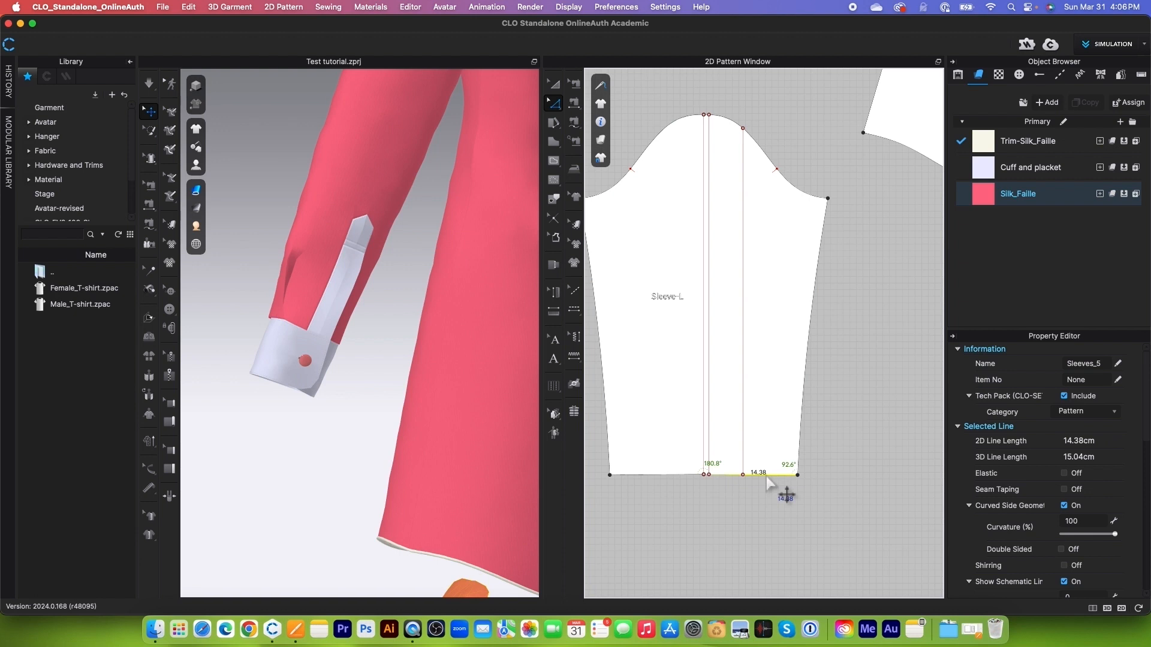
pyautogui.click(295, 629)
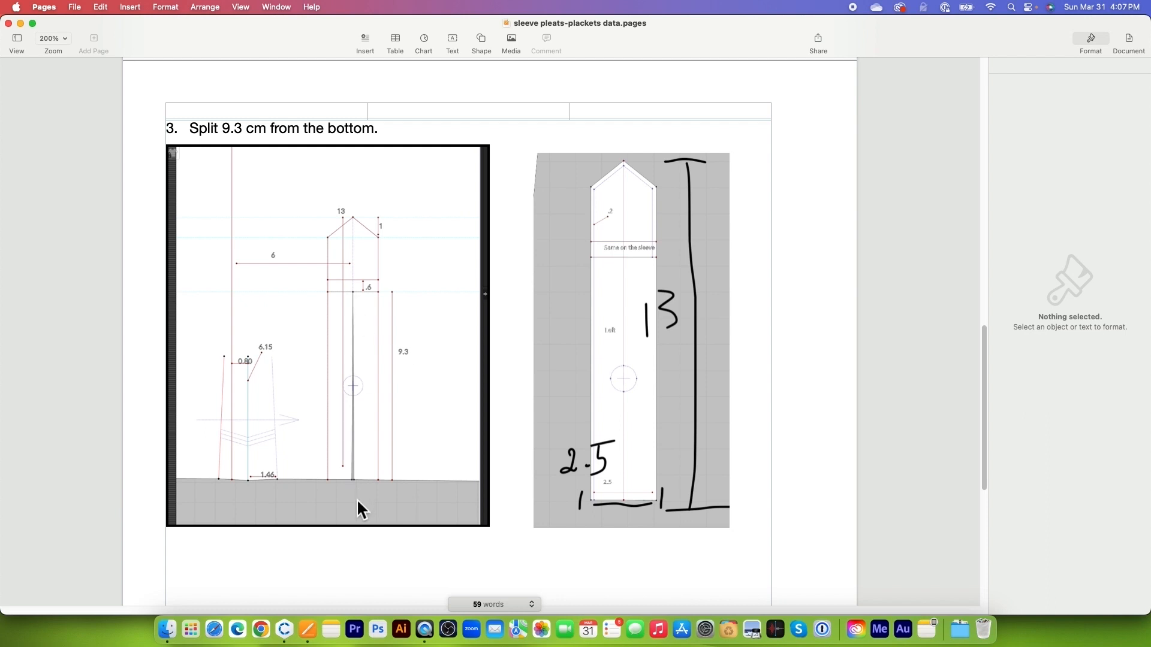
pyautogui.click(21, 24)
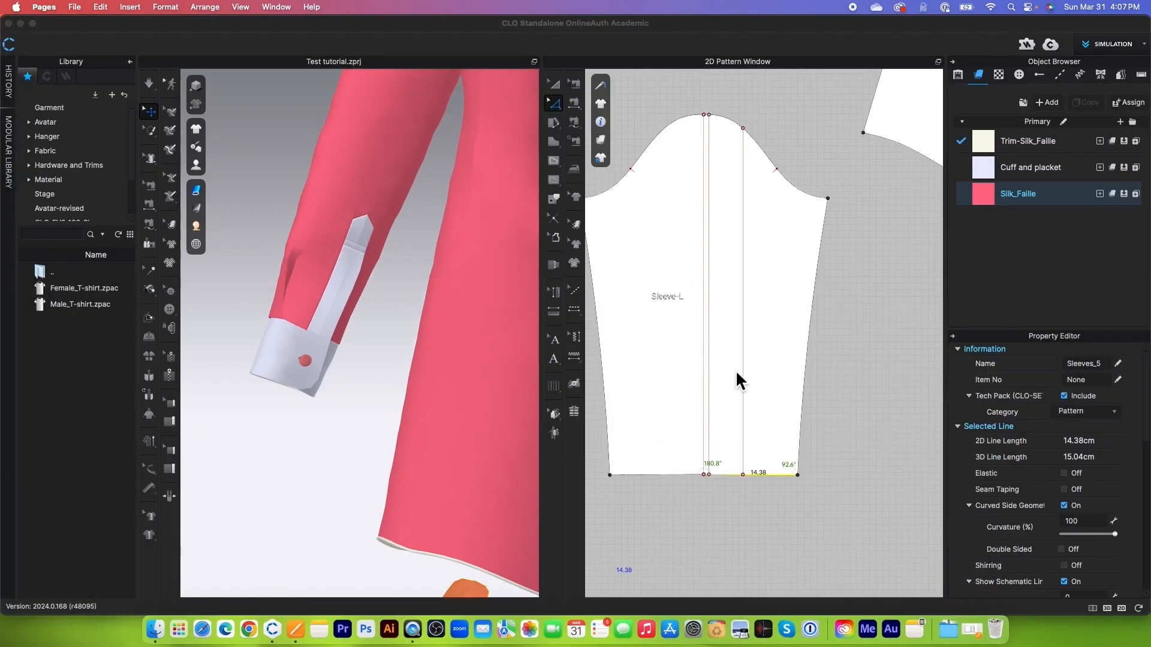
# Step: Offset the sleeve's hem inward as two internal lines at 13 cm and 9.3 cm, with reverse direction turned off
pyautogui.click(733, 476)
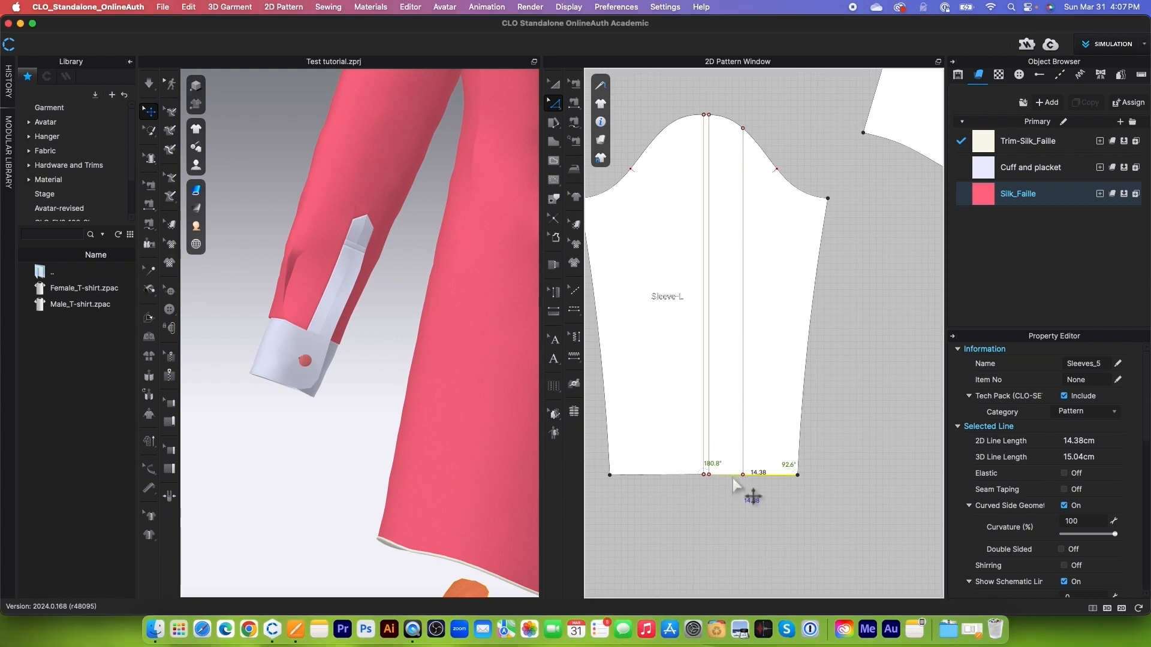
pyautogui.rightClick(752, 496)
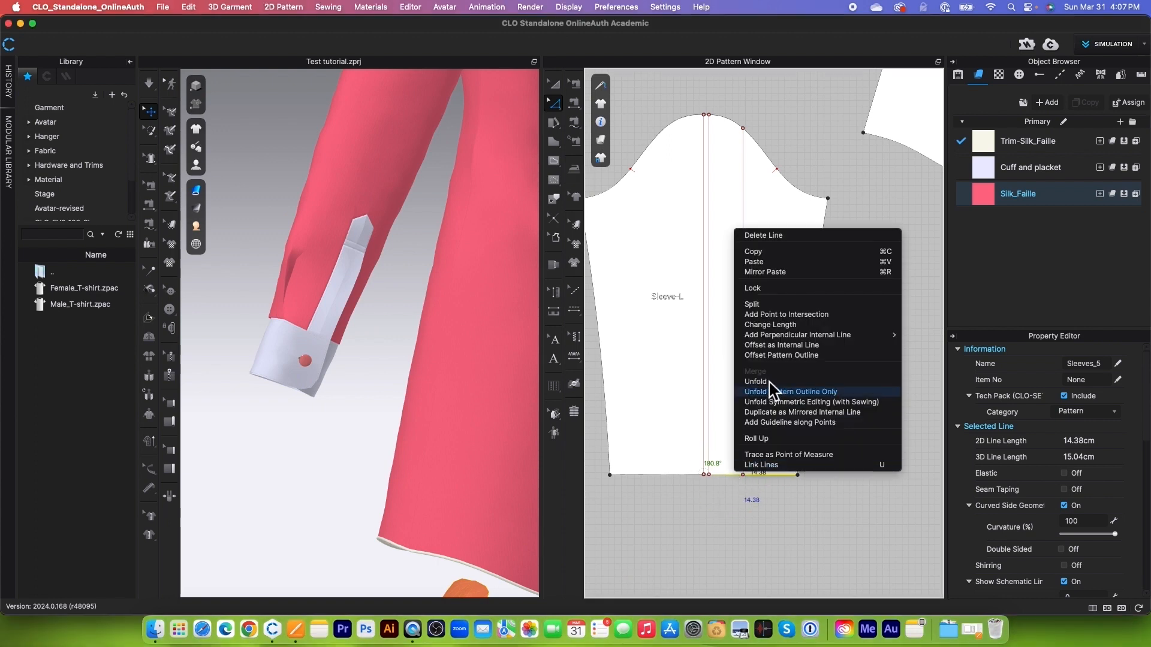
pyautogui.click(792, 346)
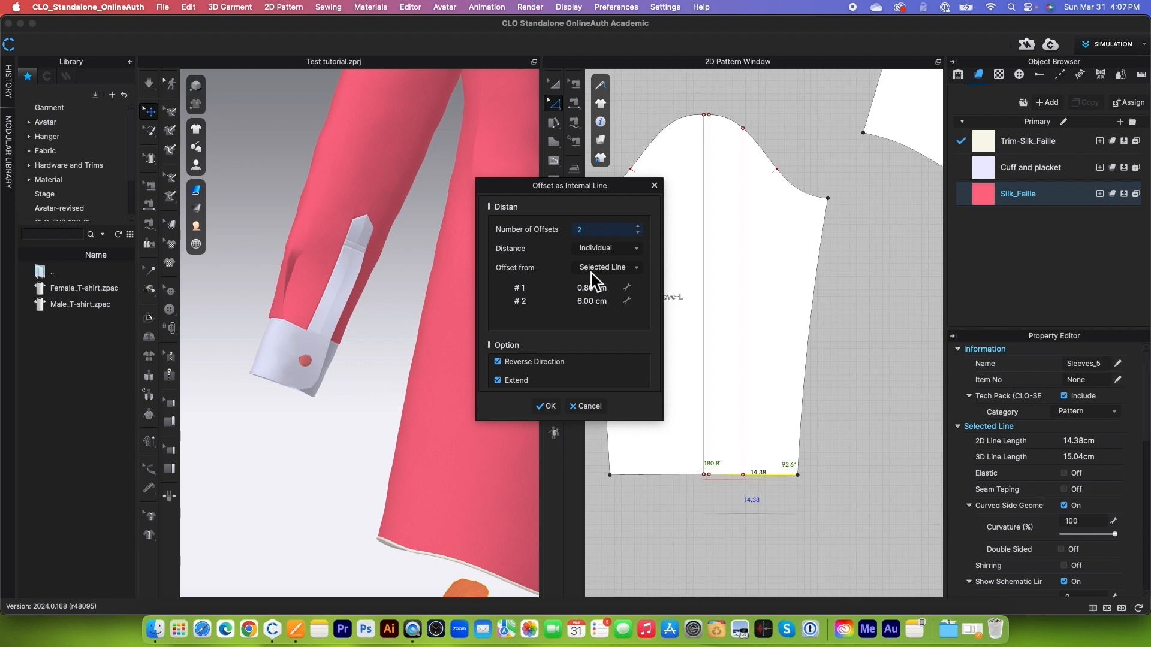
pyautogui.click(600, 292)
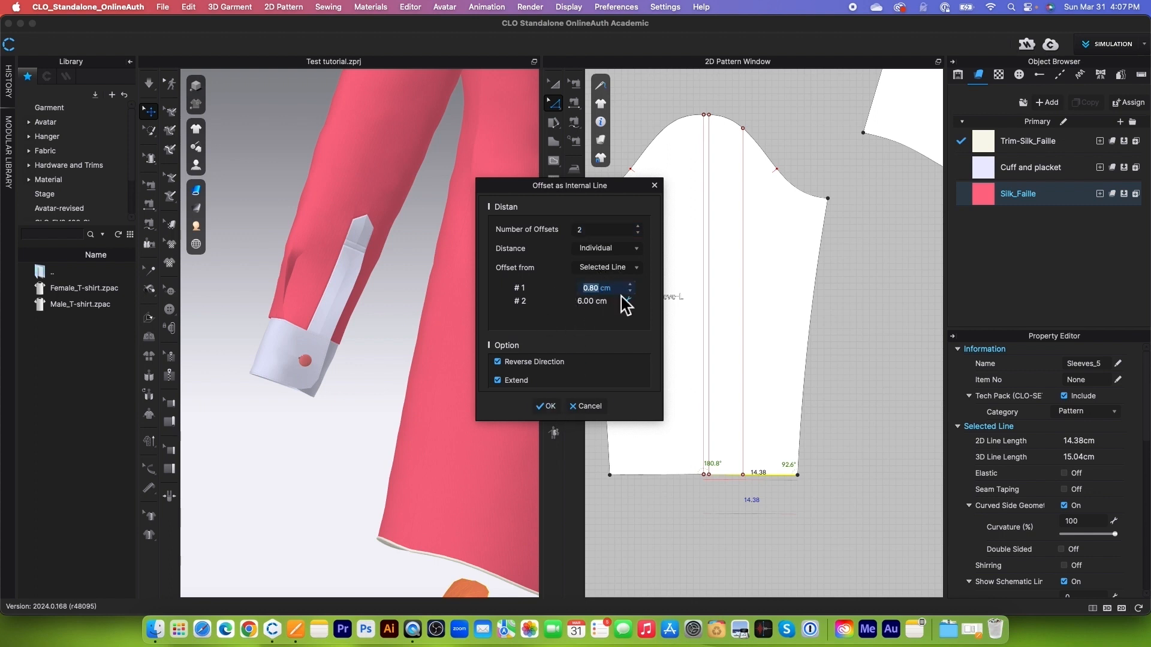
pyautogui.write('13')
pyautogui.press('Tab')
pyautogui.write('9.3')
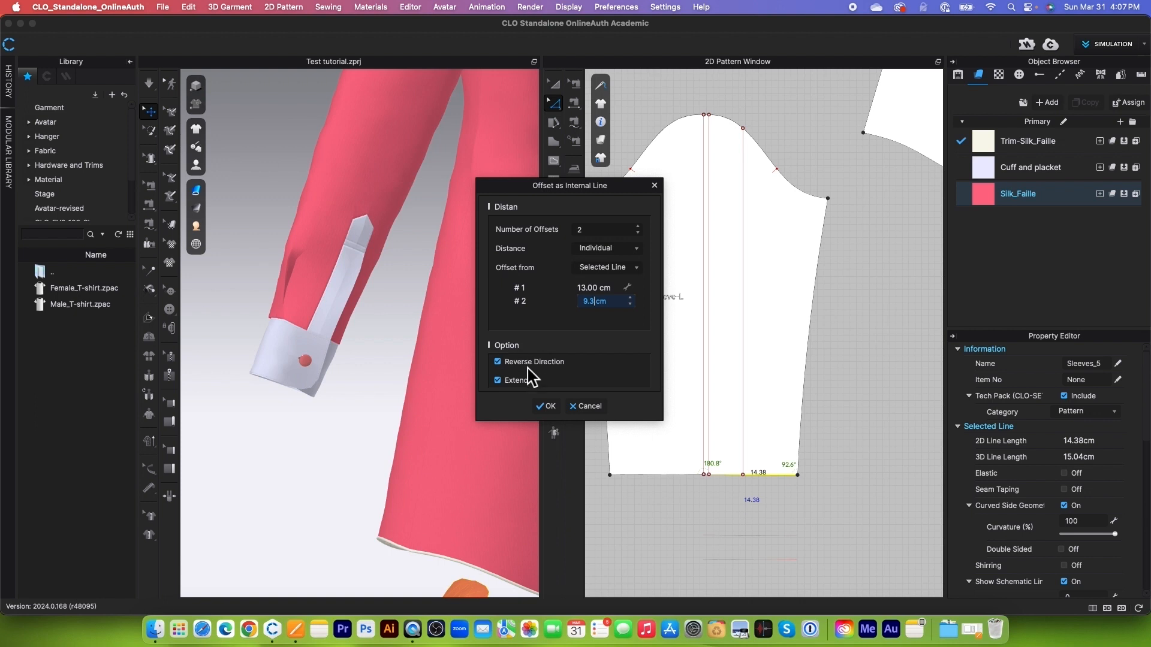
pyautogui.click(498, 361)
pyautogui.click(546, 407)
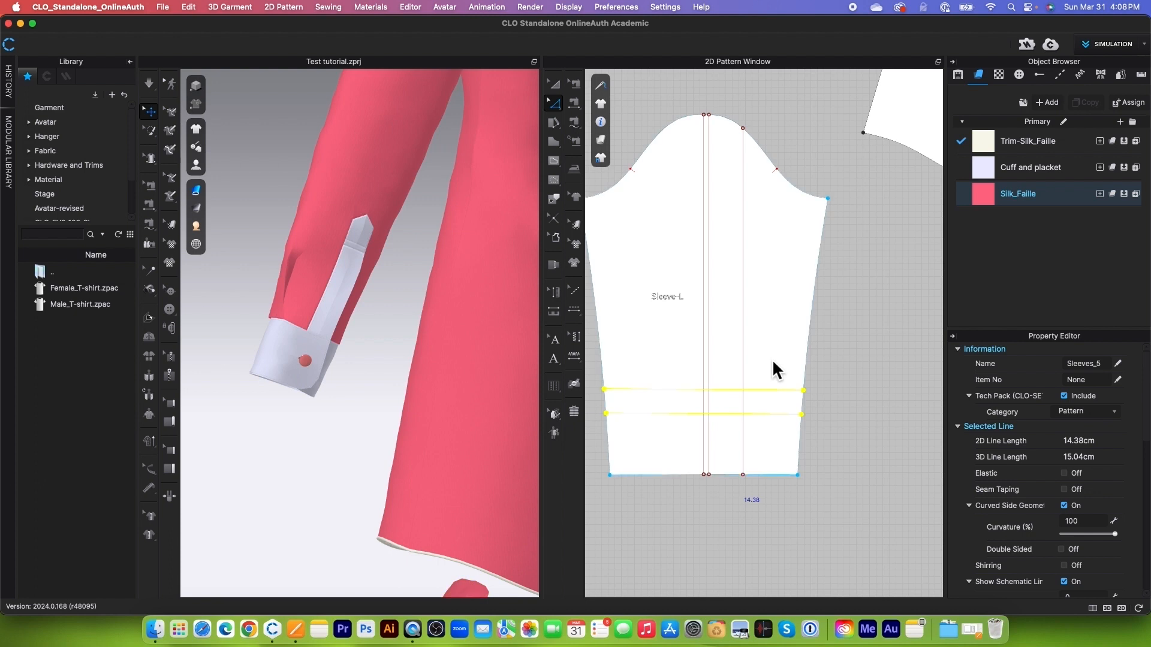
pyautogui.scroll(3, 725, 421)
pyautogui.scroll(-1, 703, 379)
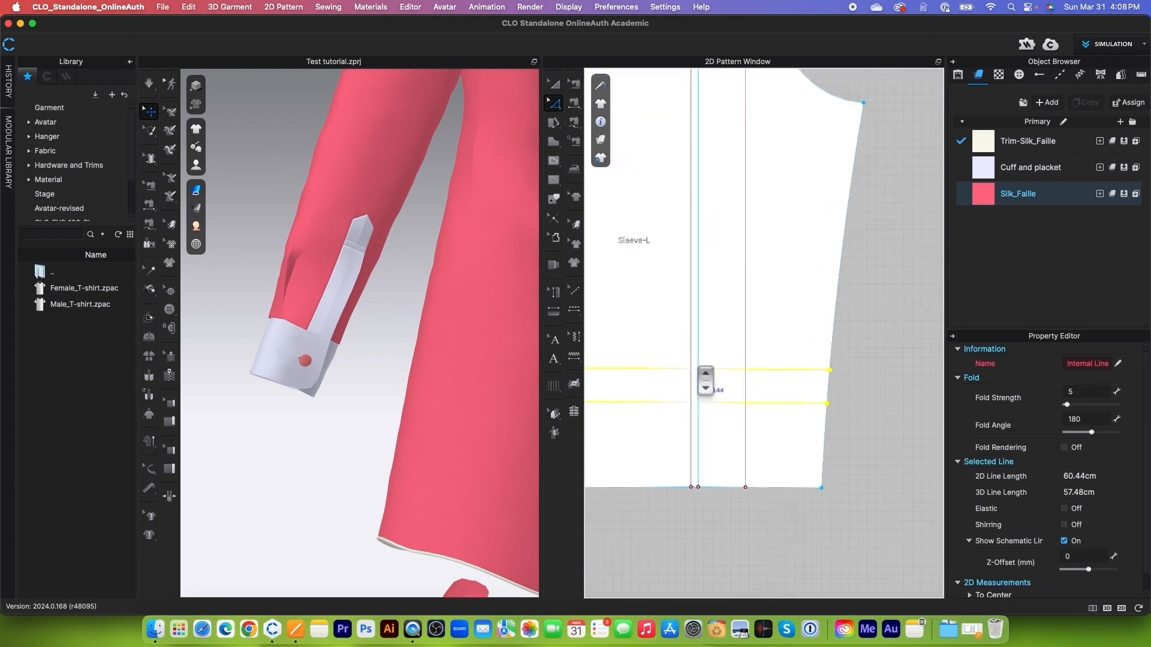
pyautogui.scroll(-1, 706, 383)
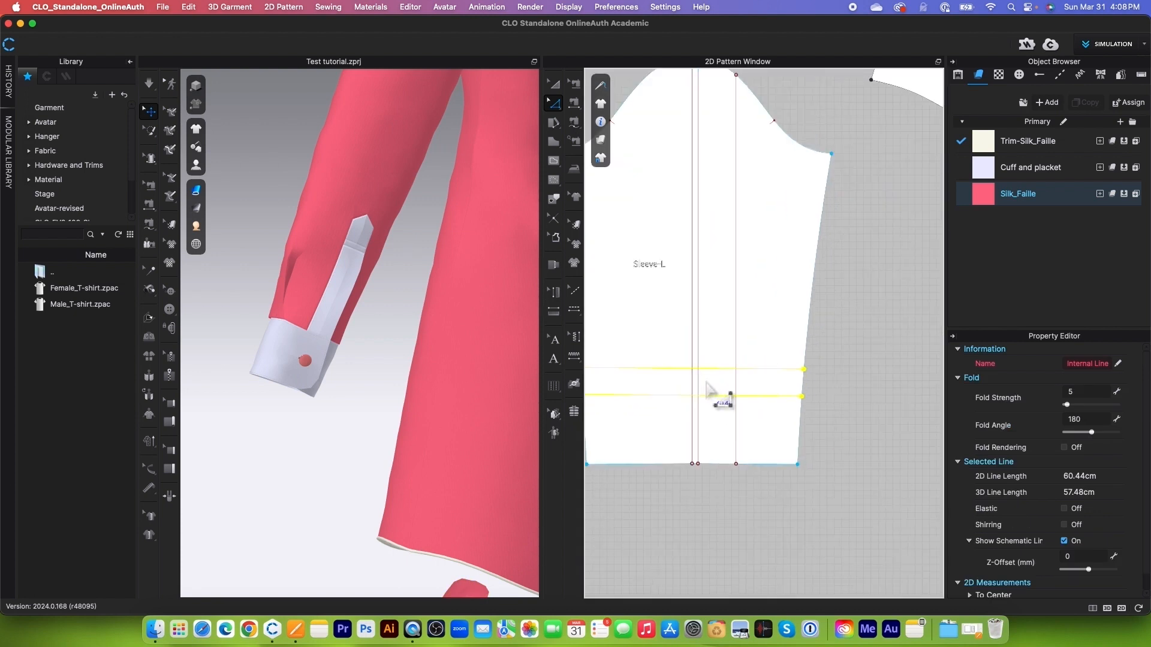
pyautogui.scroll(2, 711, 389)
pyautogui.scroll(-2, 715, 395)
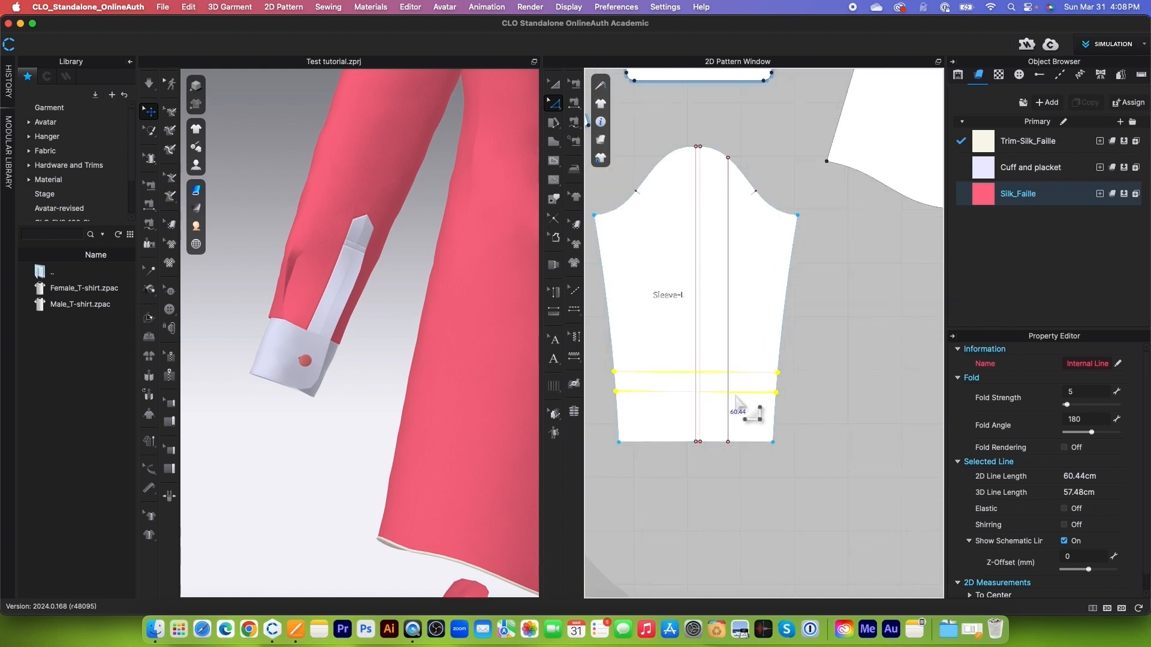
pyautogui.scroll(3, 734, 414)
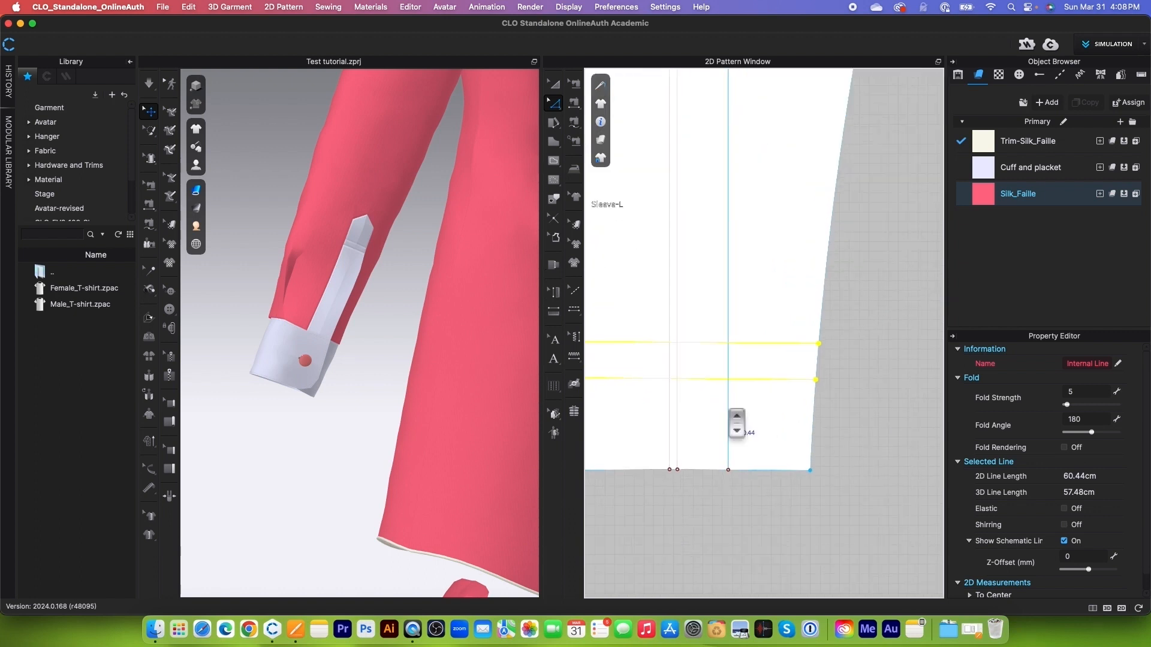
# Step: Create a rectangular placket pattern 2.5 cm wide and 13 cm high in the empty space beside the sleeve's hem
pyautogui.scroll(-3, 736, 422)
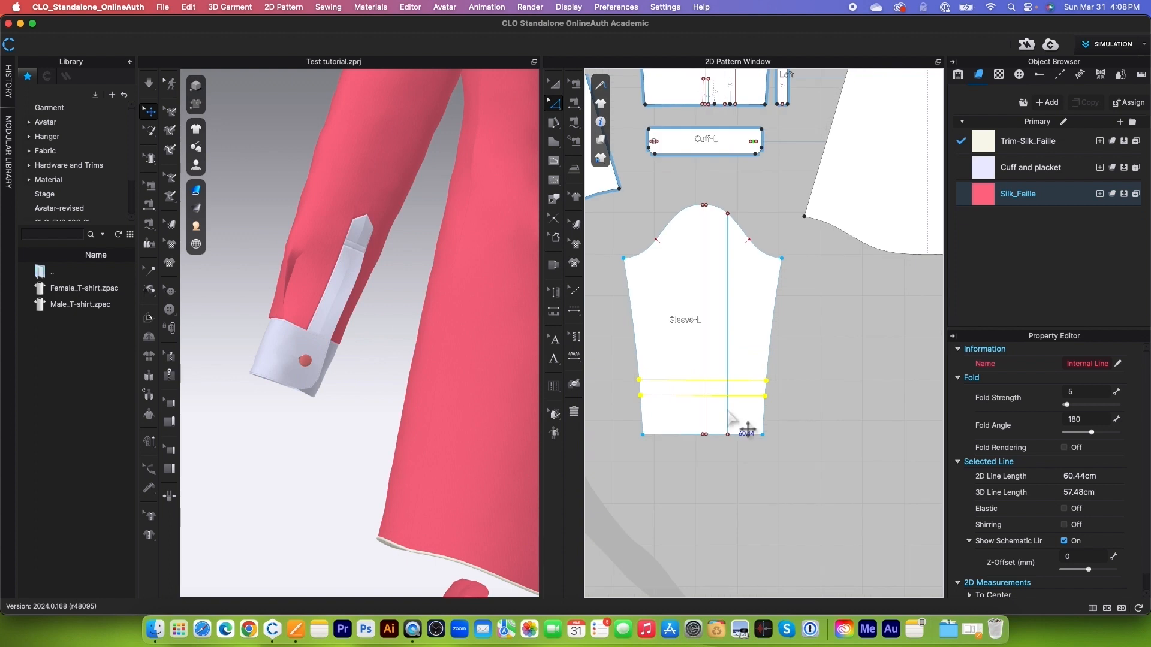
pyautogui.moveTo(554, 142); pyautogui.dragTo(608, 162)
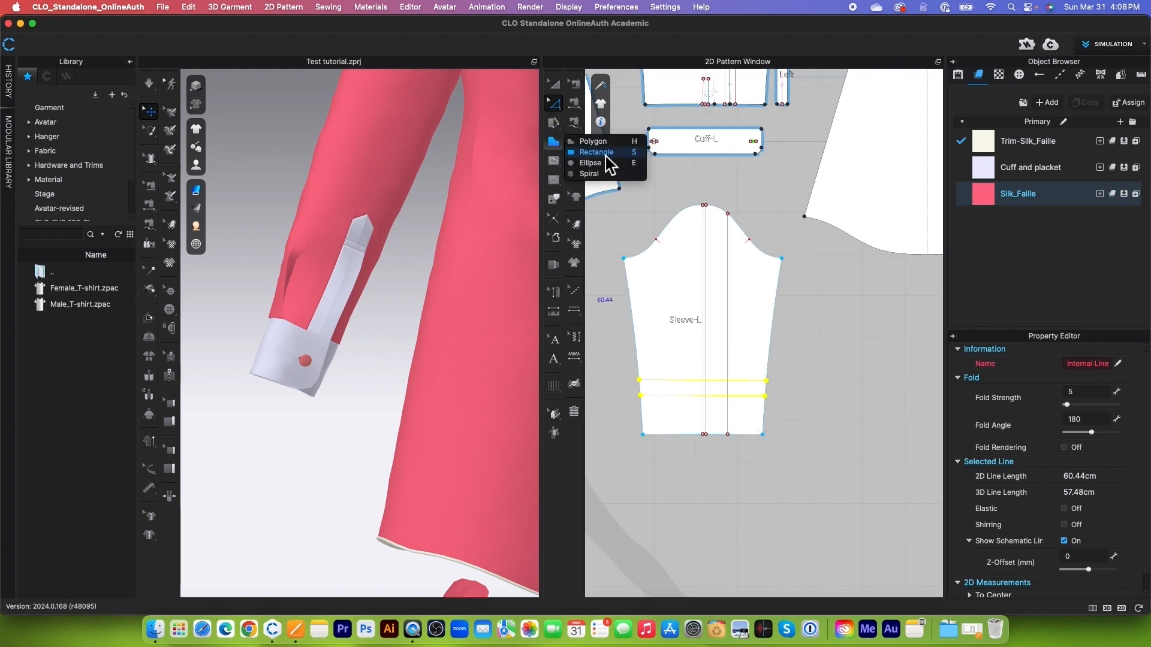
pyautogui.click(605, 154)
pyautogui.click(827, 405)
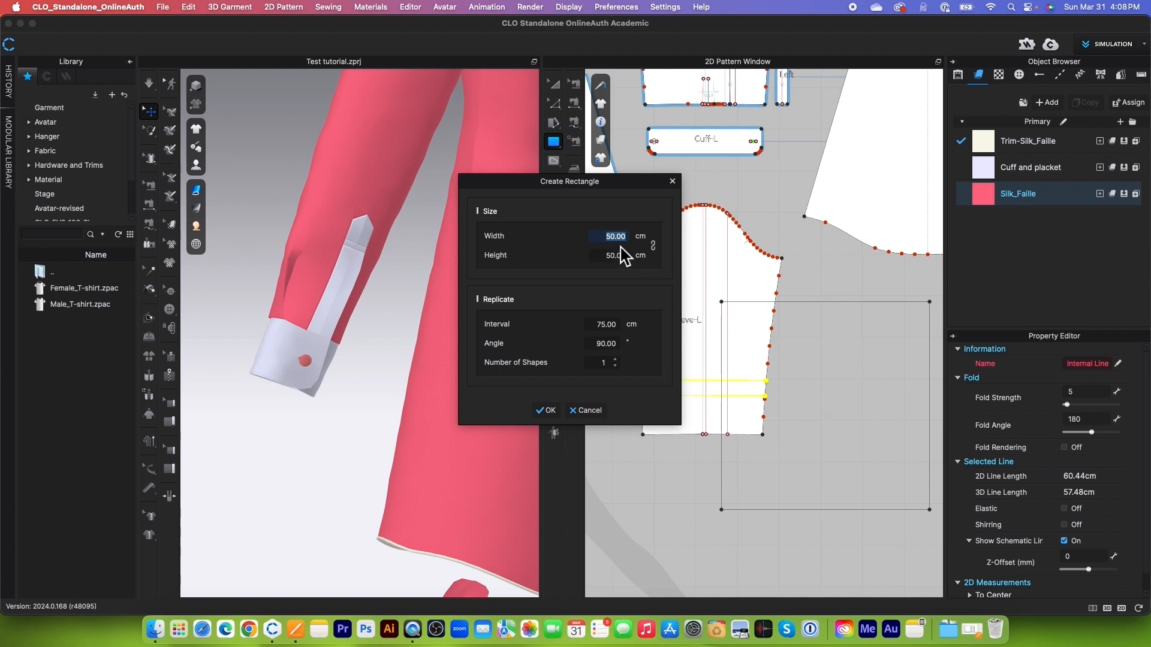
pyautogui.write('2.5')
pyautogui.press('Tab')
pyautogui.write('13')
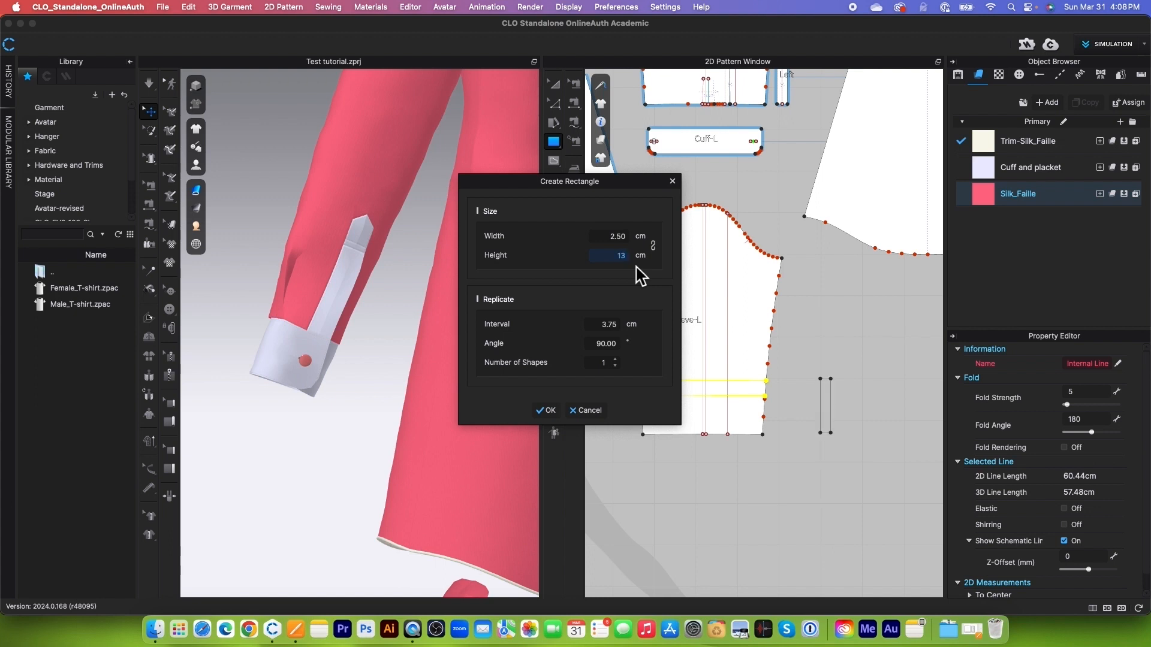
pyautogui.click(546, 410)
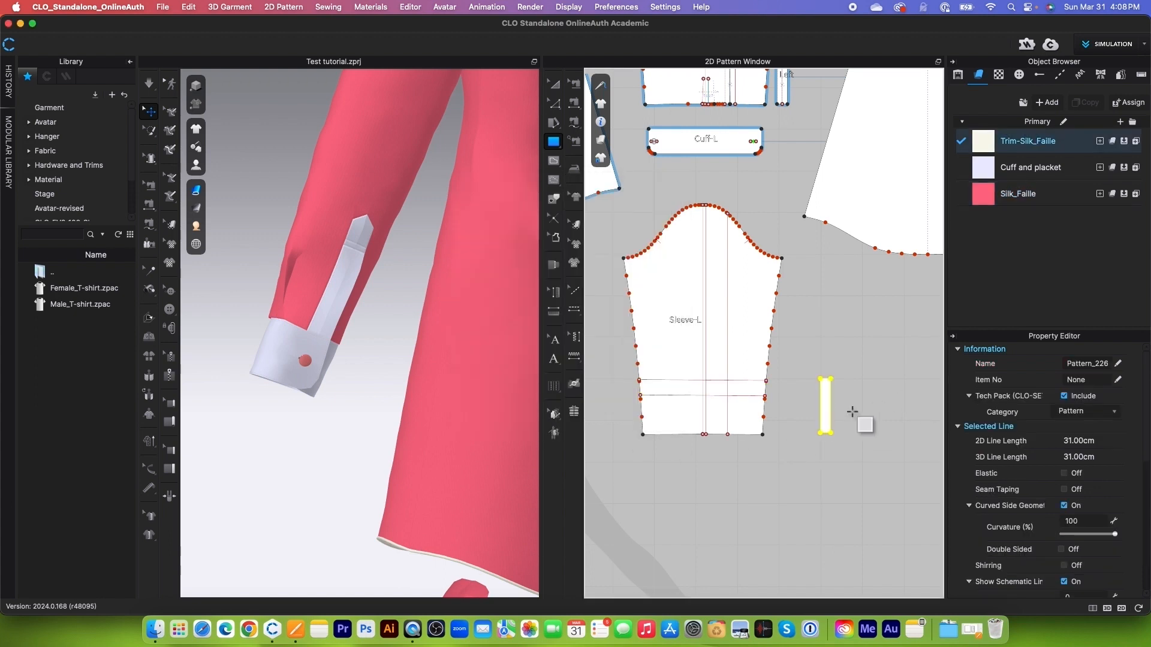
# Step: Distribute one internal line midway between the two long sides of the placket rectangle, 1.25 cm from the segment edge
pyautogui.scroll(5, 877, 404)
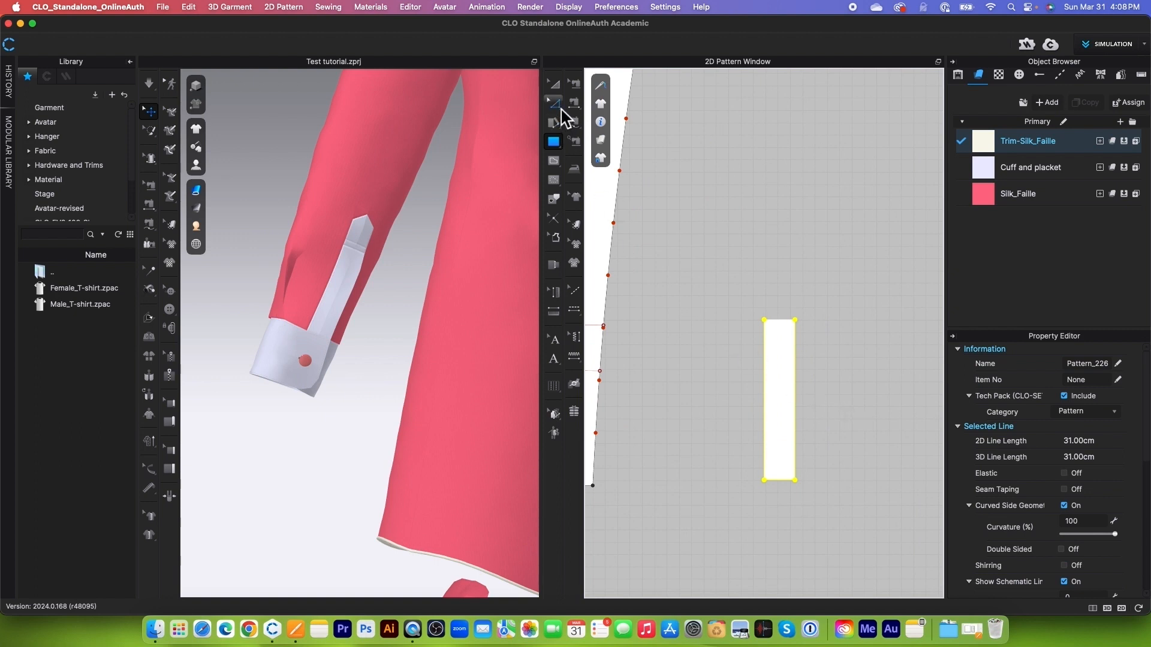
pyautogui.click(555, 105)
pyautogui.click(773, 377)
pyautogui.keyDown('shift'); pyautogui.click(794, 382); pyautogui.keyUp('shift')
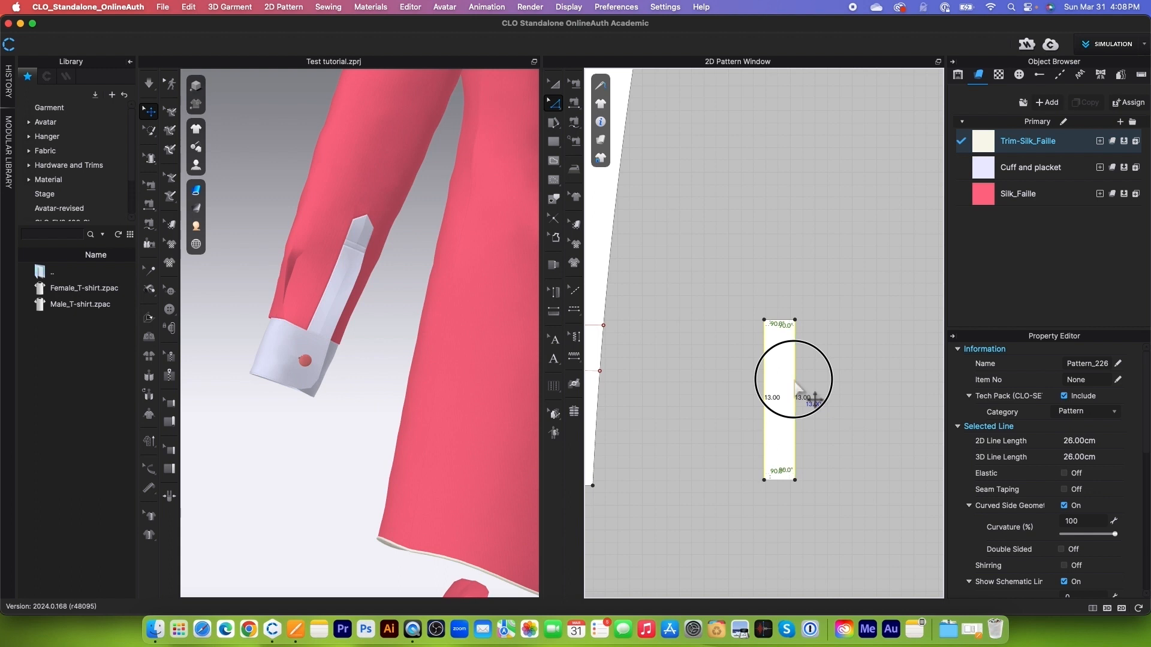
pyautogui.rightClick(795, 383)
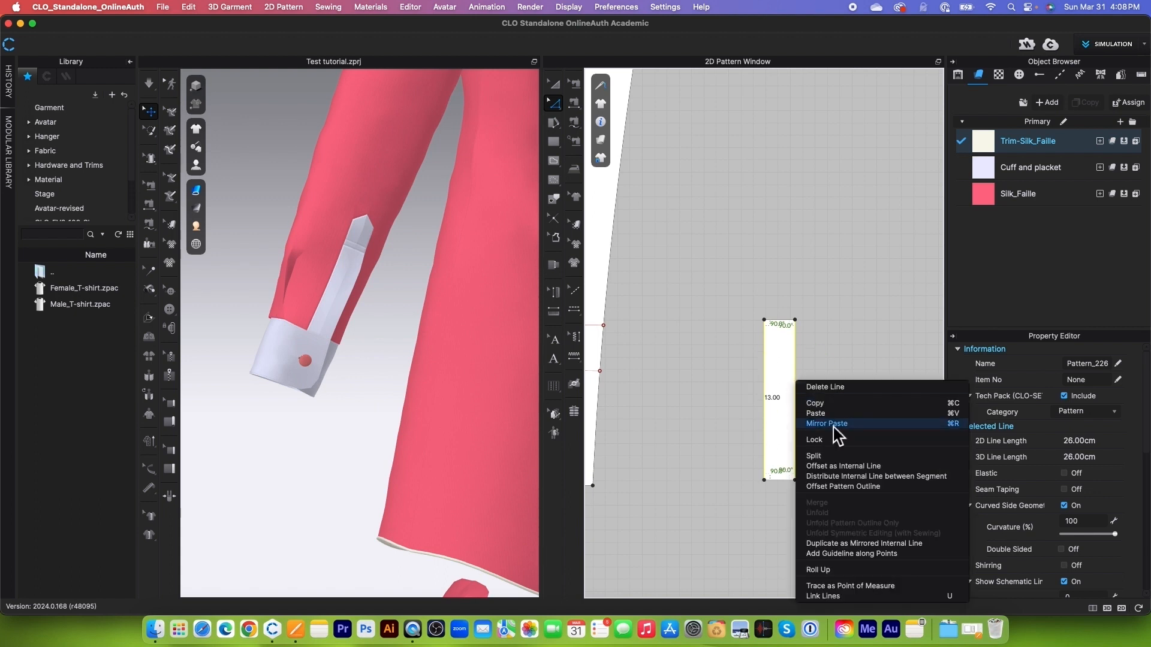
pyautogui.click(852, 477)
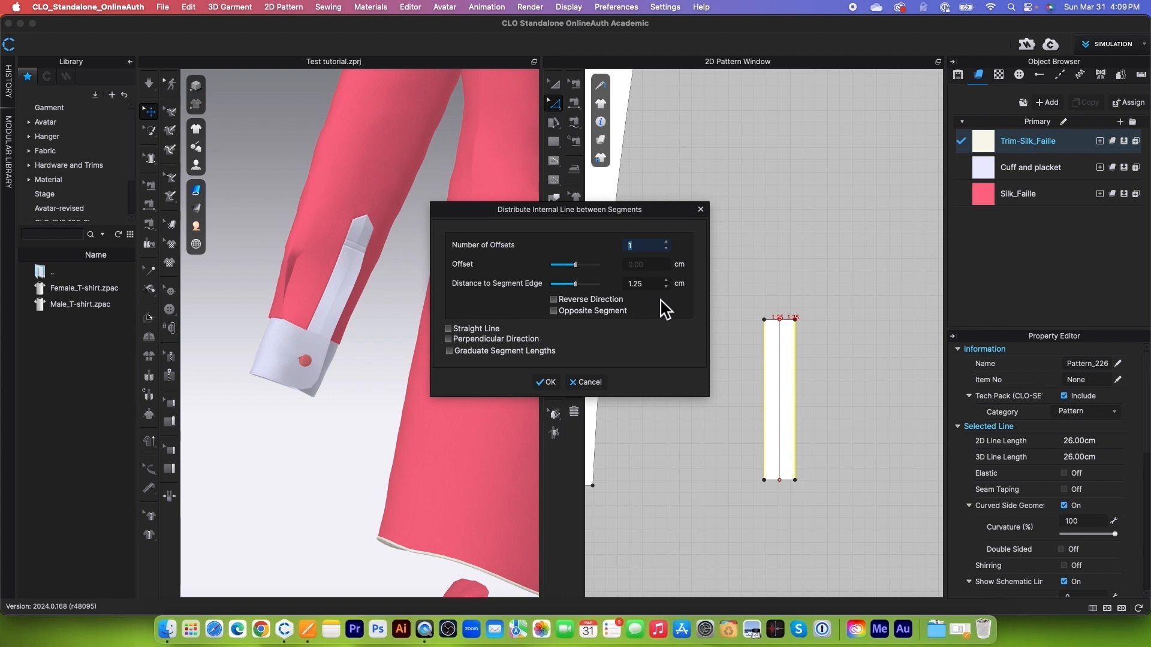
pyautogui.click(547, 382)
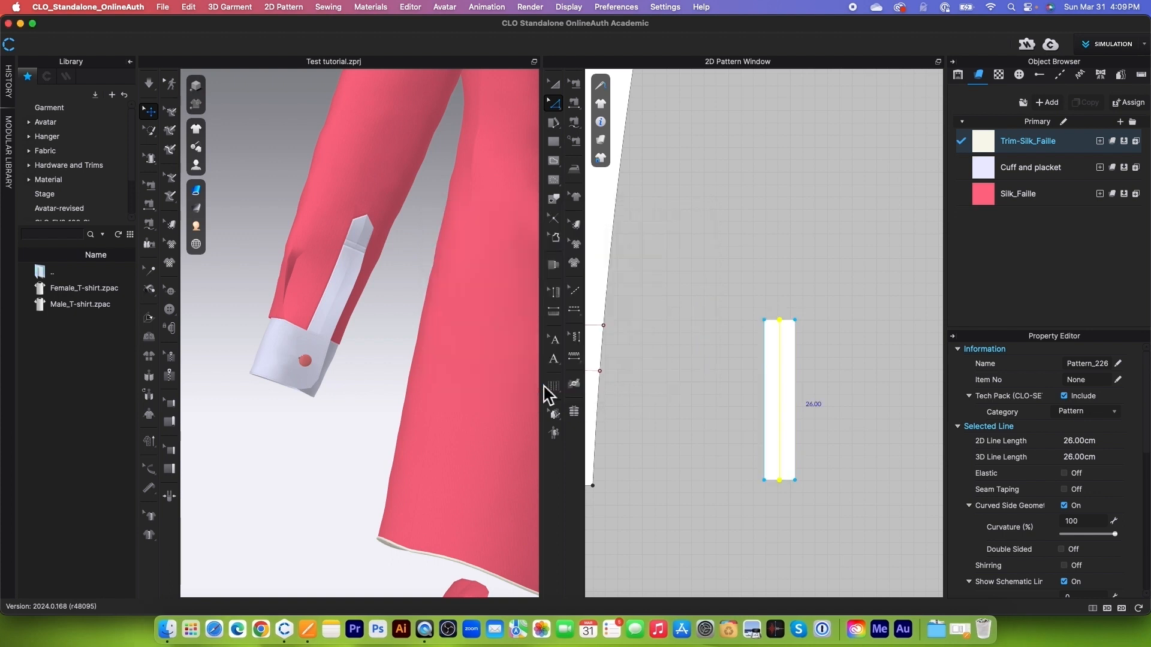
# Step: Extend the placket's vertical center line to the pattern outline and add points where it meets the outline
pyautogui.scroll(2, 781, 420)
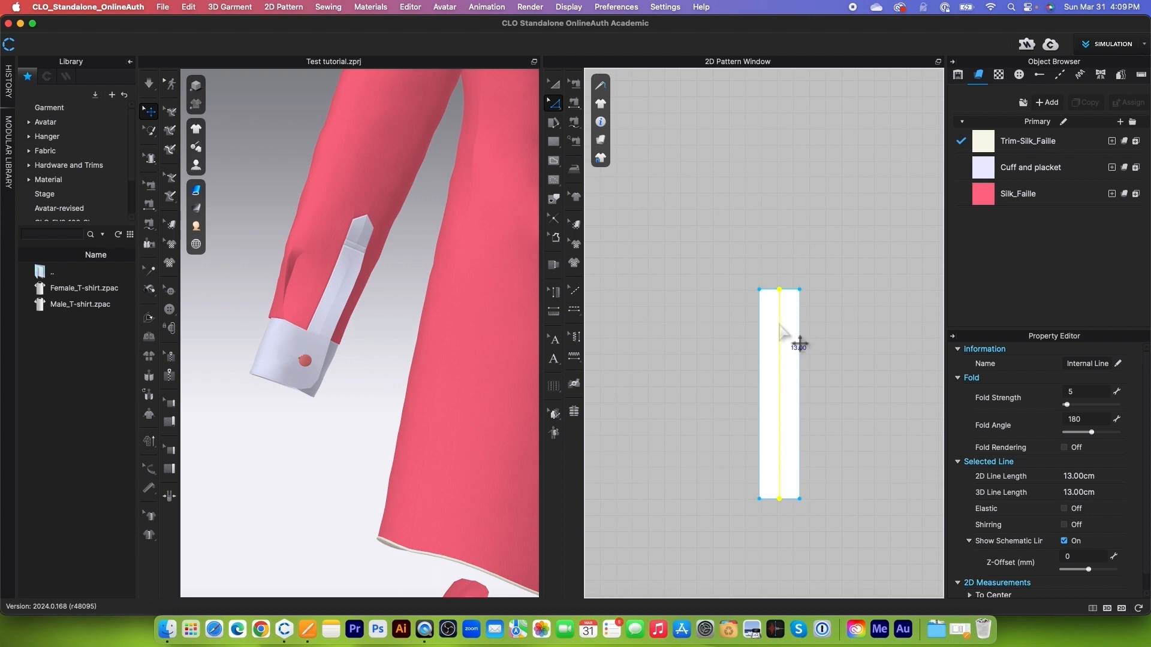
pyautogui.rightClick(781, 404)
pyautogui.moveTo(799, 328)
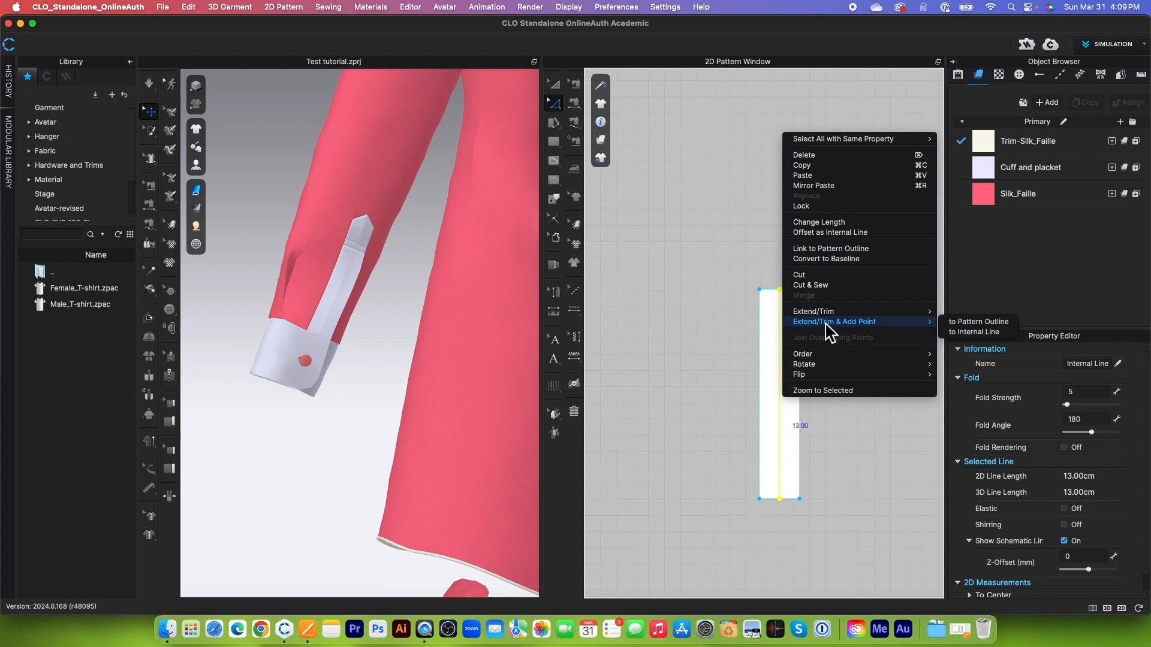
pyautogui.click(965, 322)
pyautogui.scroll(3, 797, 330)
pyautogui.scroll(-2, 779, 311)
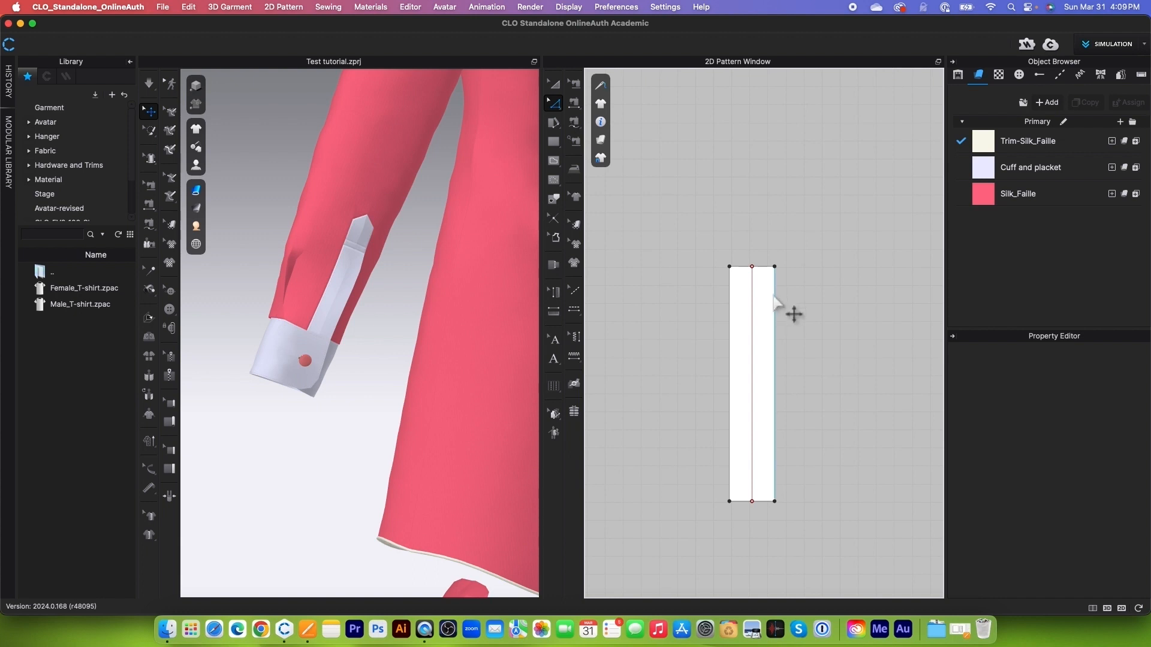
# Step: Offset the placket's bottom edge inward as two internal lines at 12 cm and 9.3 cm
pyautogui.scroll(2, 761, 525)
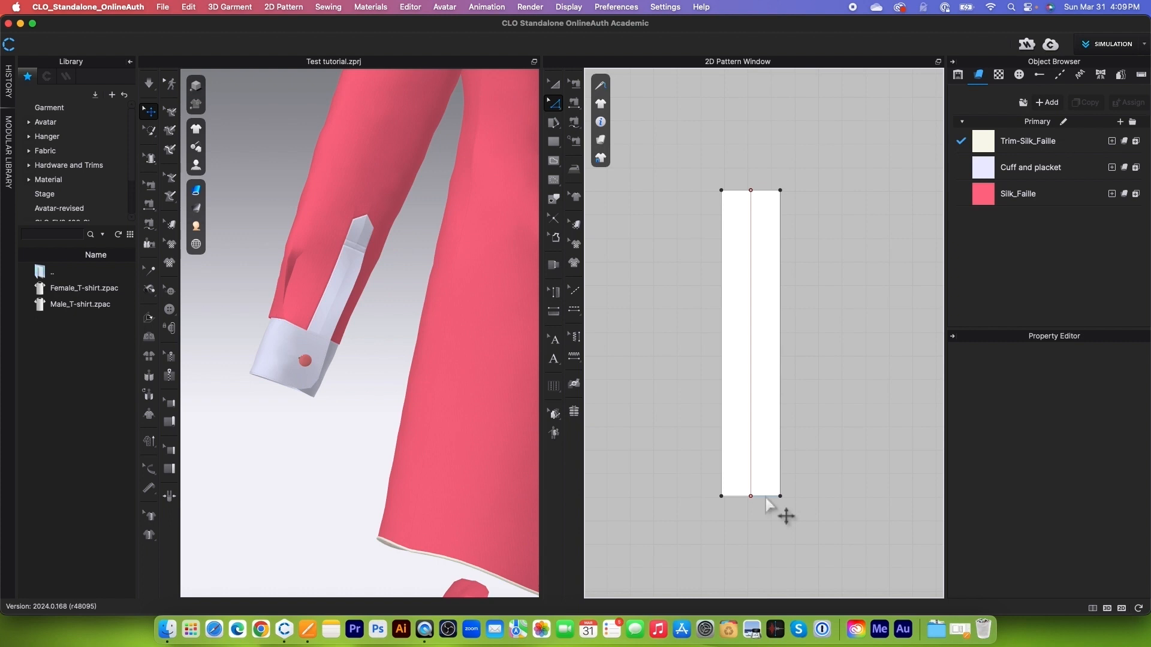
pyautogui.click(766, 497)
pyautogui.rightClick(768, 504)
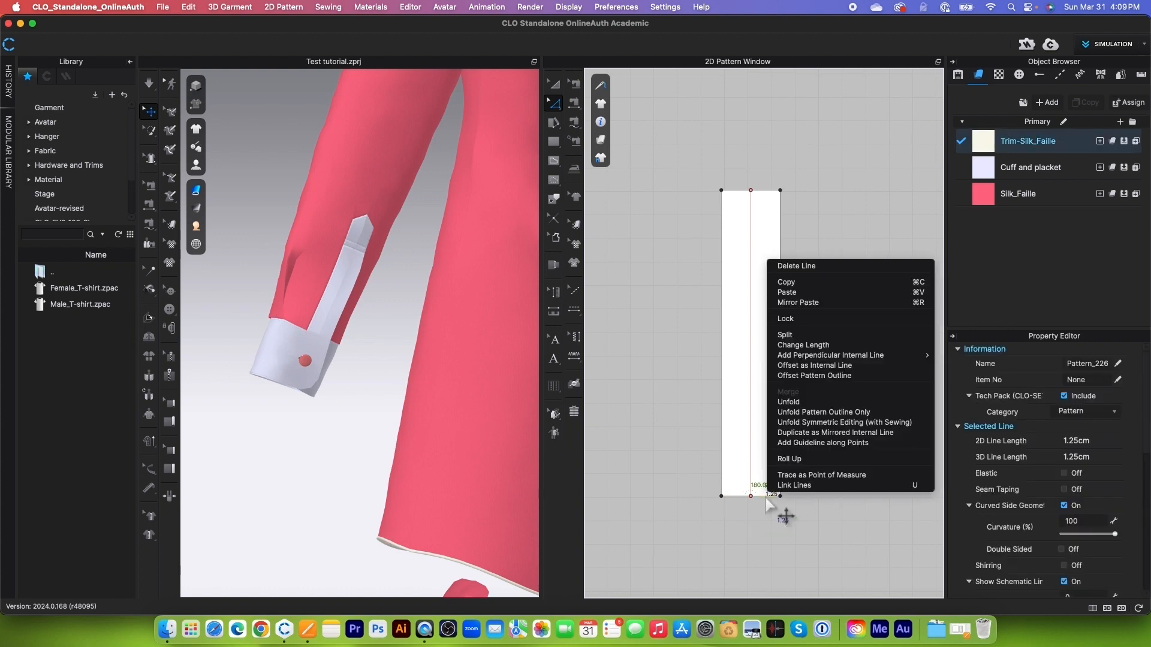
pyautogui.click(806, 367)
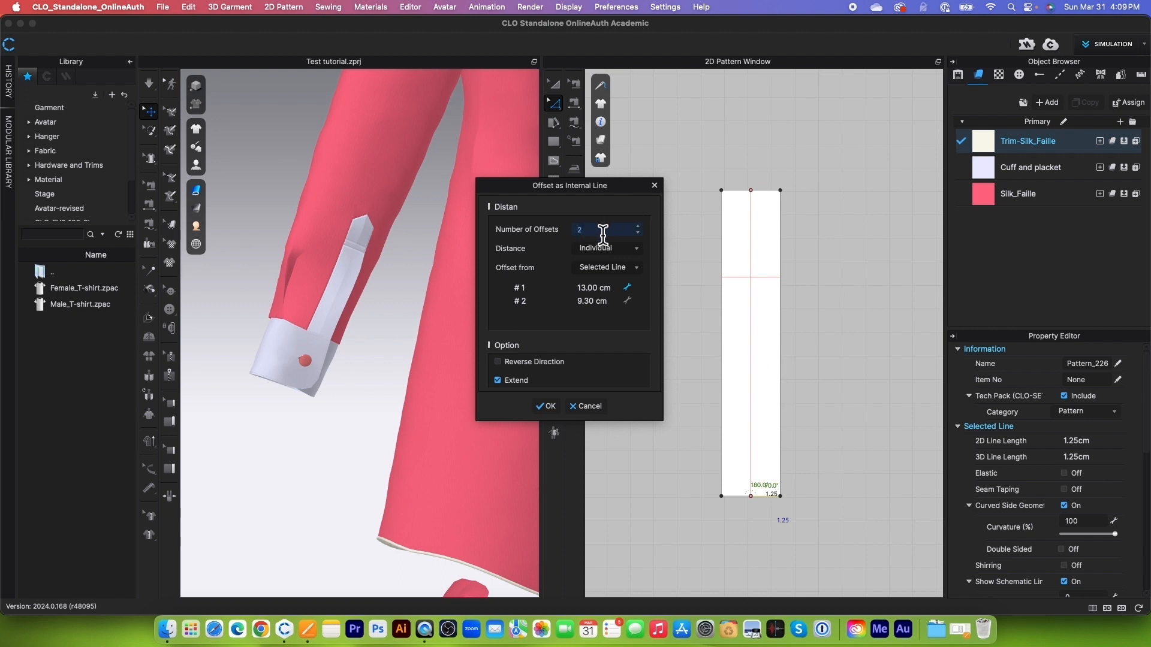
pyautogui.click(604, 288)
pyautogui.write('12')
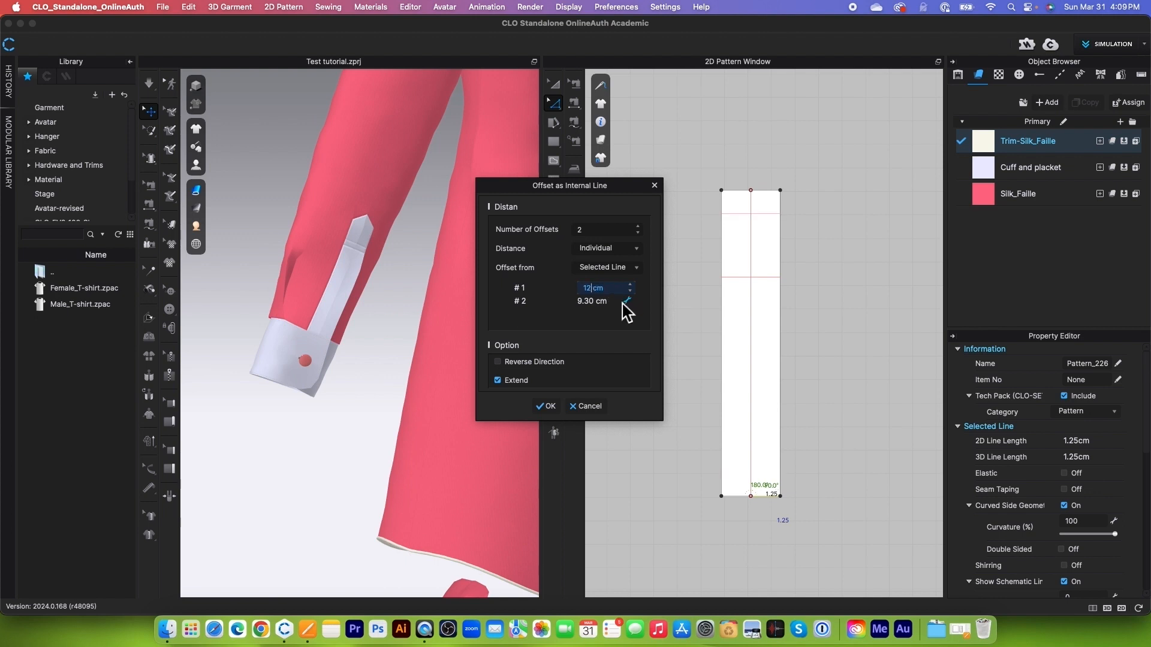
pyautogui.click(608, 301)
pyautogui.click(549, 411)
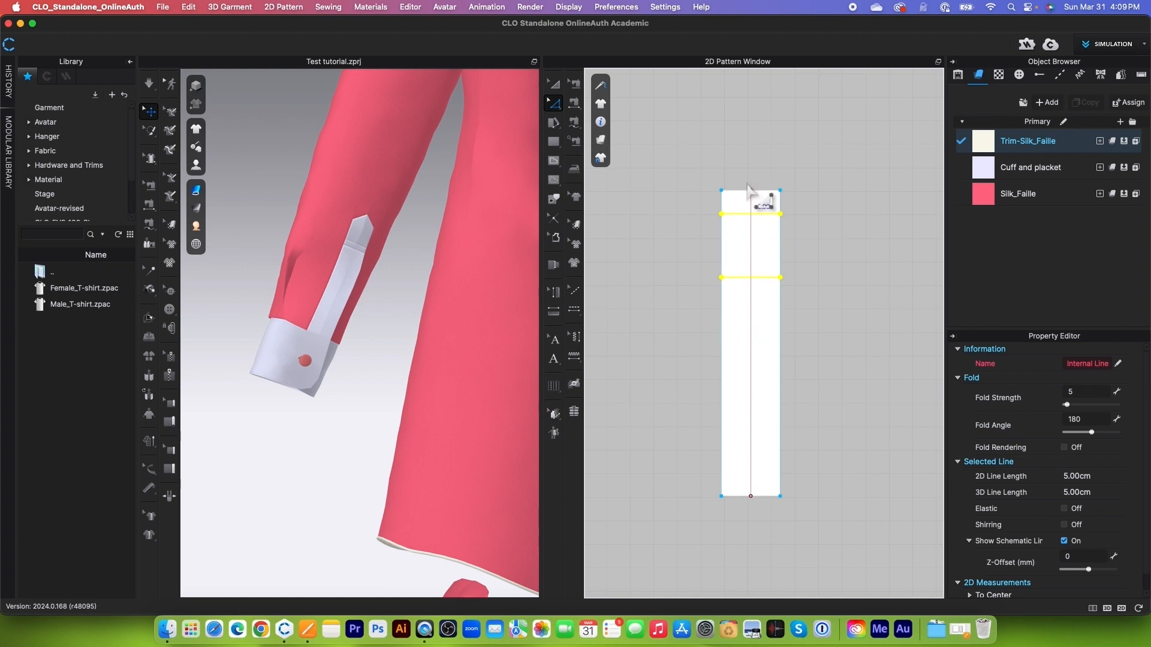
# Step: Offset the placket's lower horizontal internal line upward as one internal line at 0.6 cm
pyautogui.scroll(3, 750, 191)
pyautogui.scroll(-2, 758, 201)
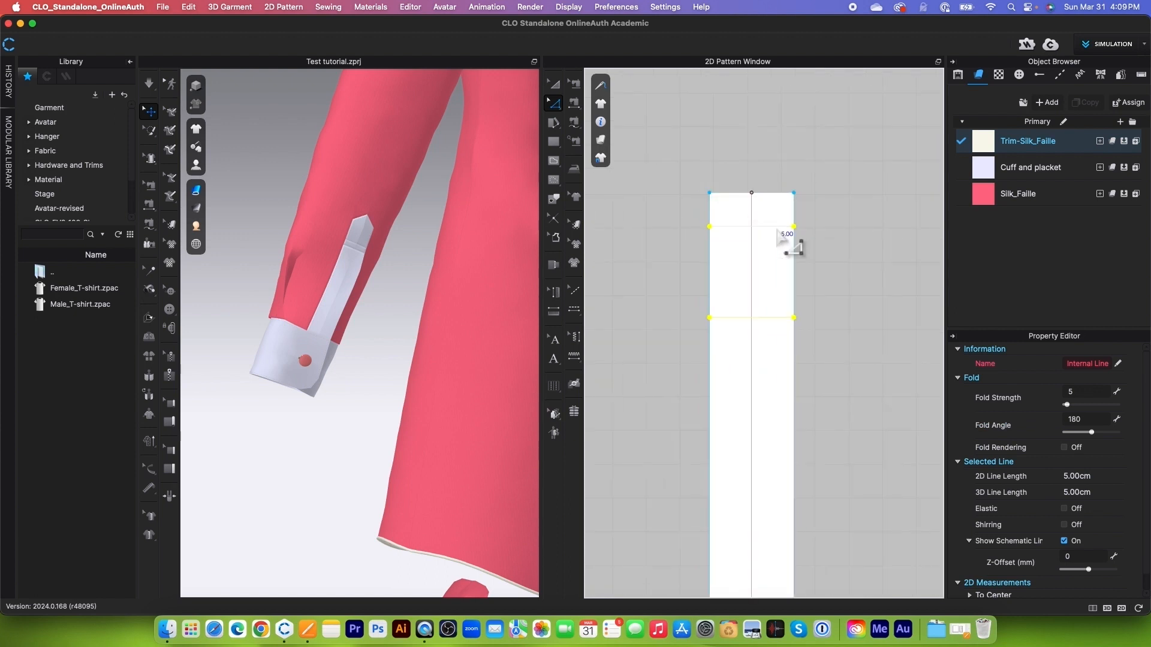
pyautogui.click(770, 318)
pyautogui.rightClick(770, 320)
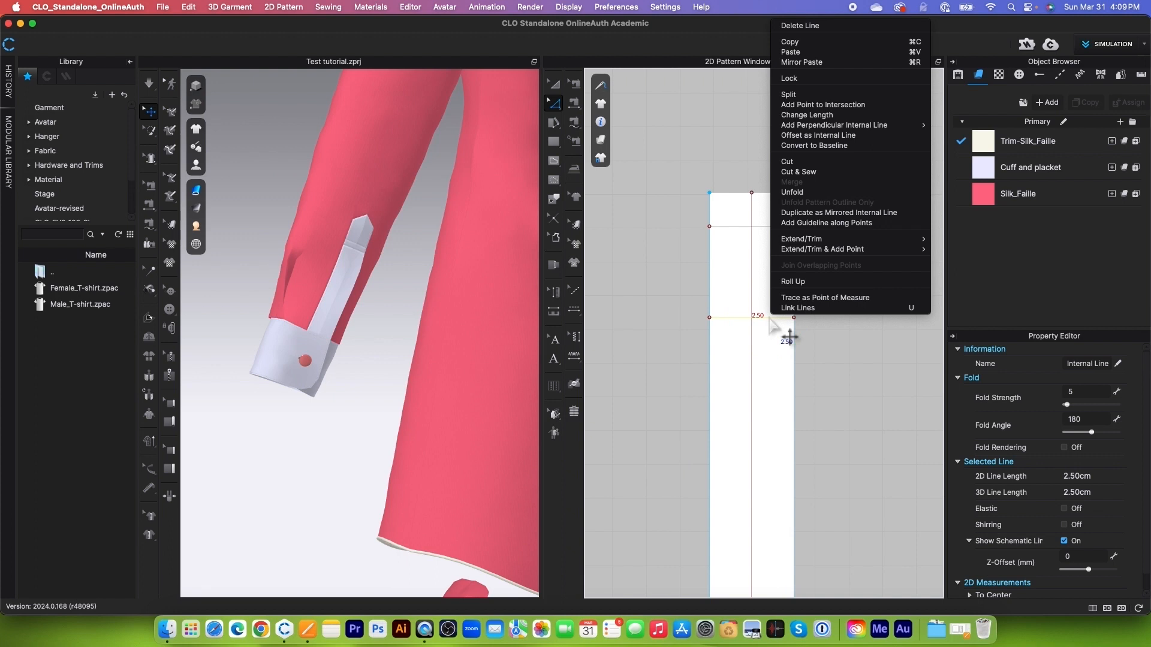
pyautogui.click(805, 136)
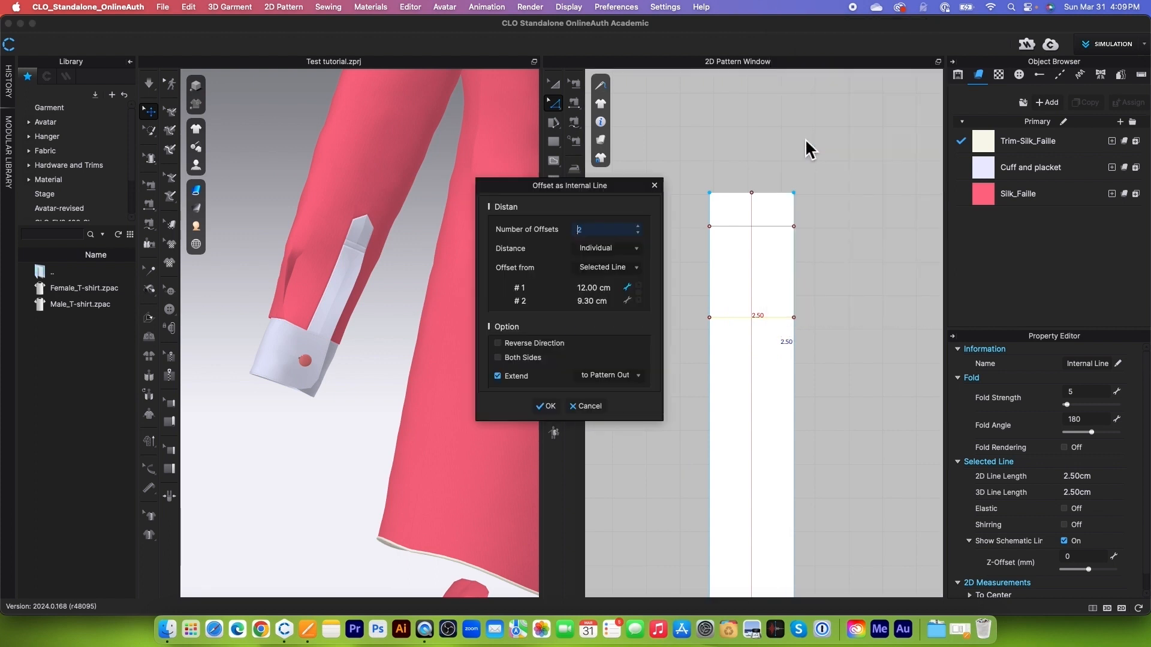
pyautogui.click(638, 234)
pyautogui.click(607, 294)
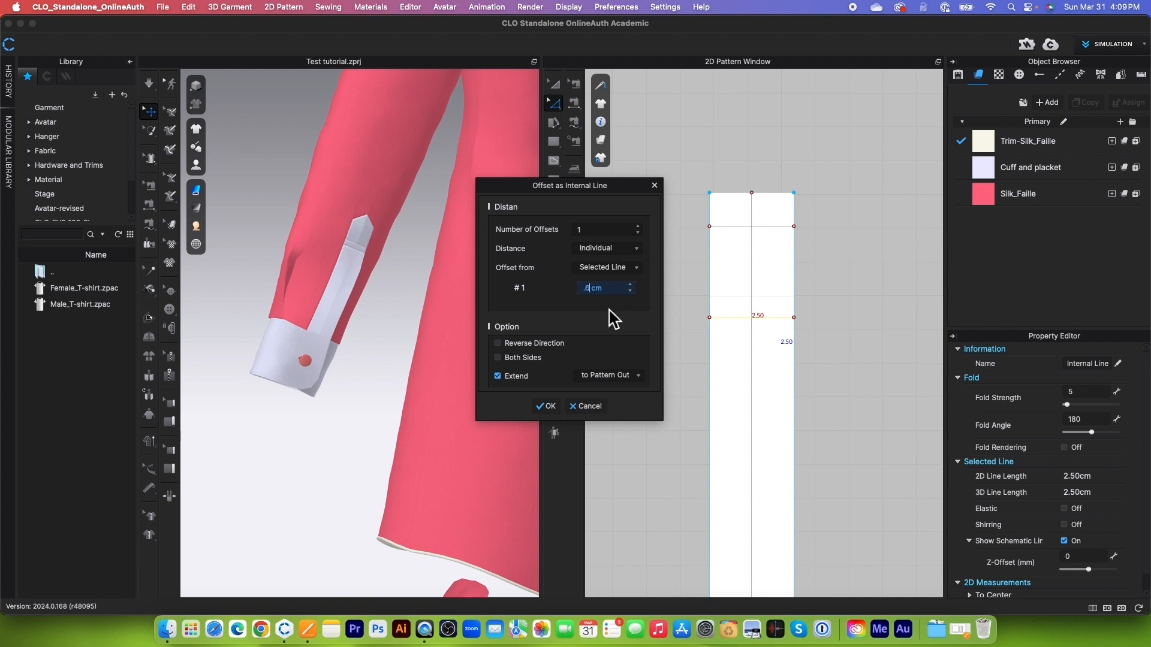
pyautogui.click(547, 406)
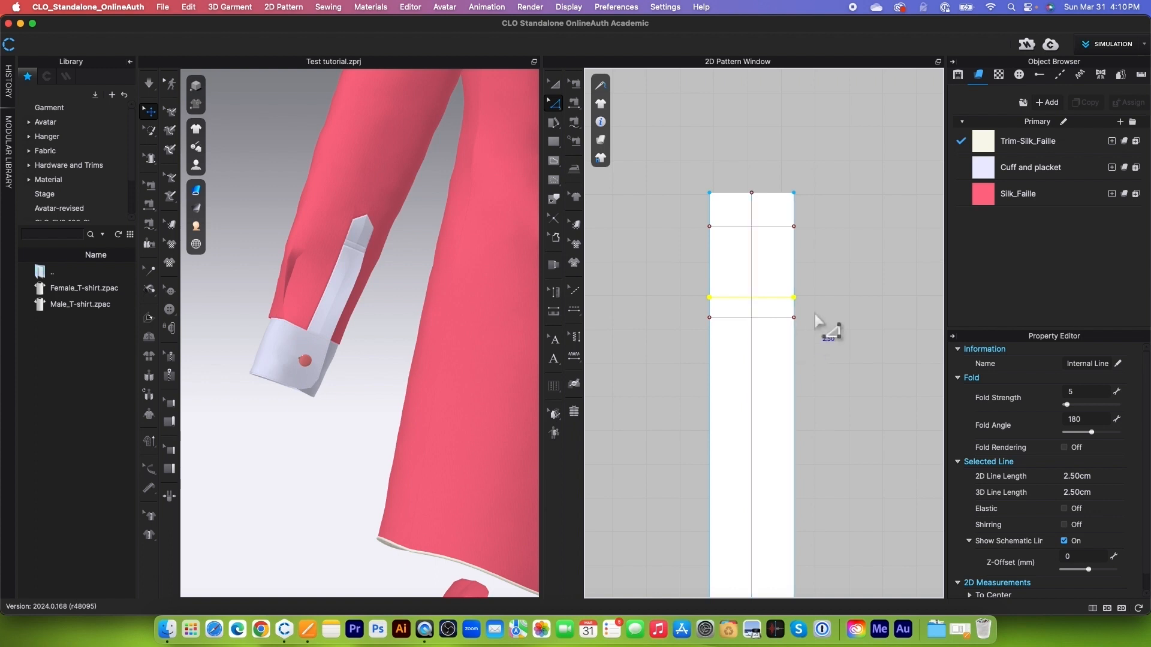
# Step: Extend the placket's uppermost horizontal internal line to the pattern outline and add points at its ends
pyautogui.scroll(-2, 838, 295)
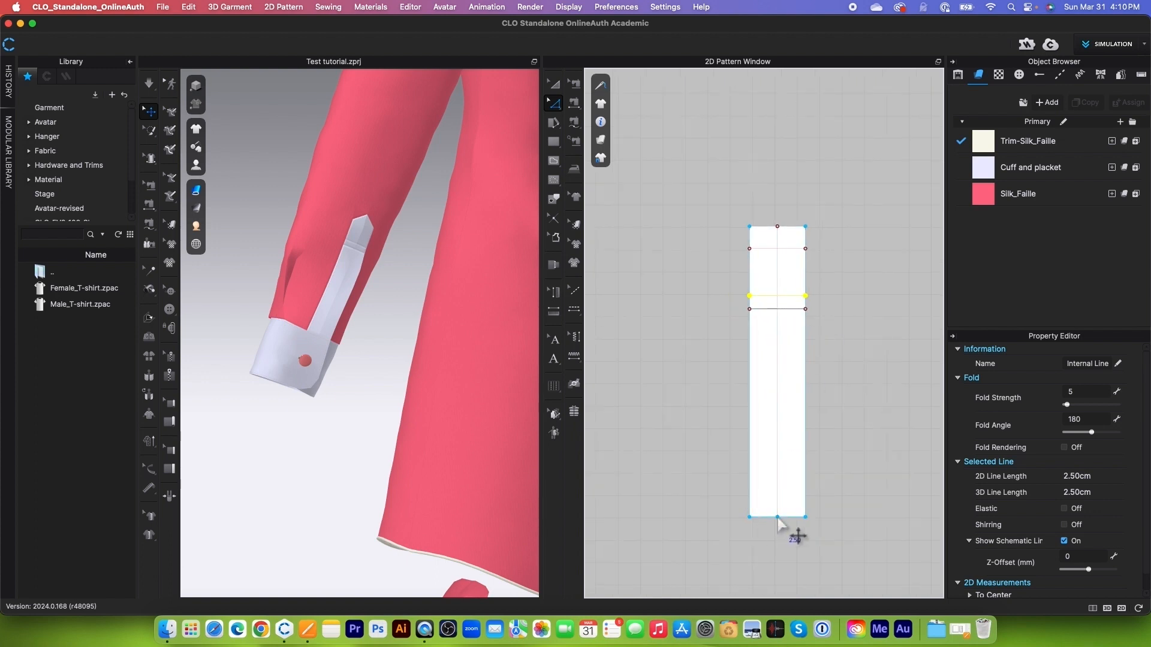
pyautogui.scroll(2, 779, 320)
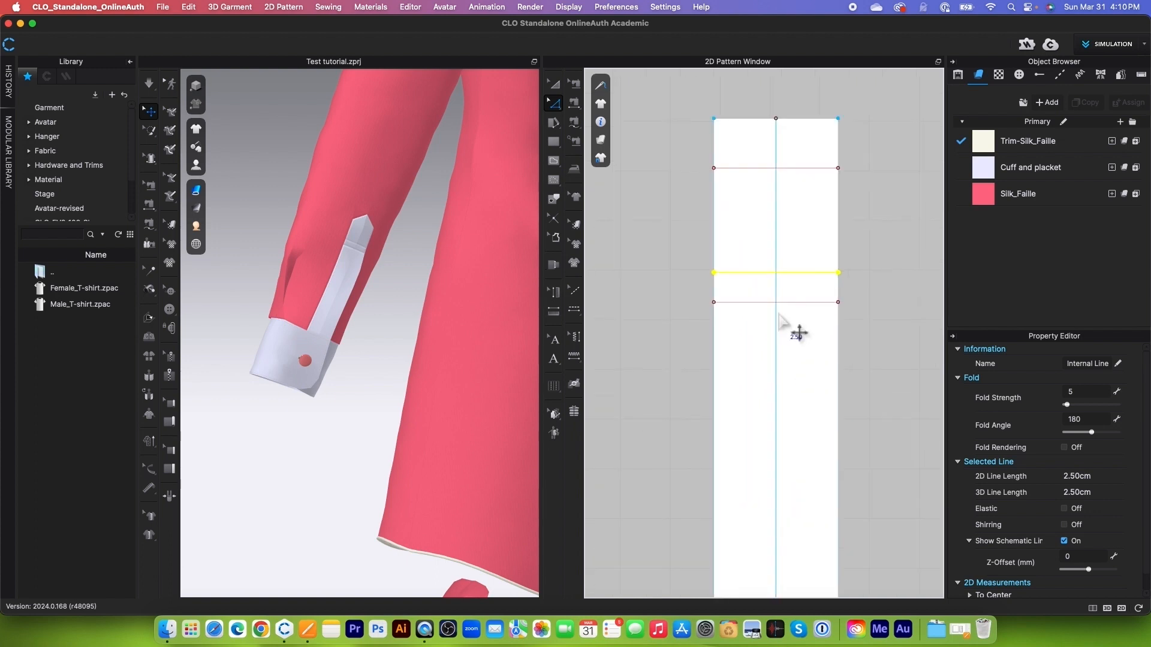
pyautogui.scroll(-1, 777, 313)
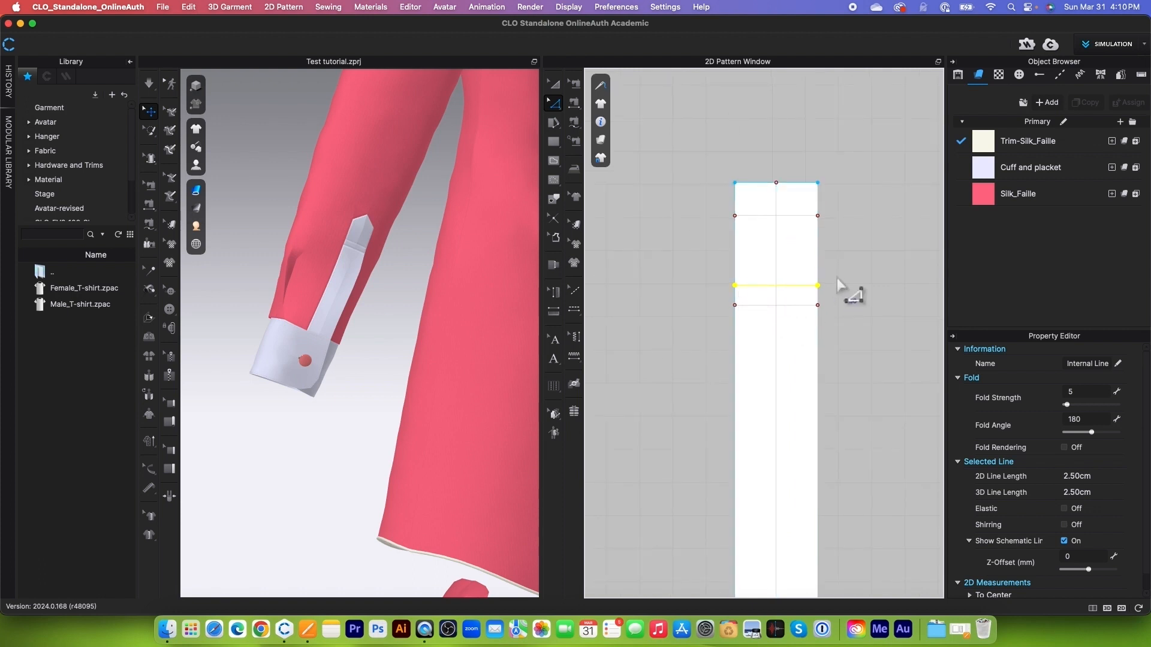
pyautogui.click(734, 306)
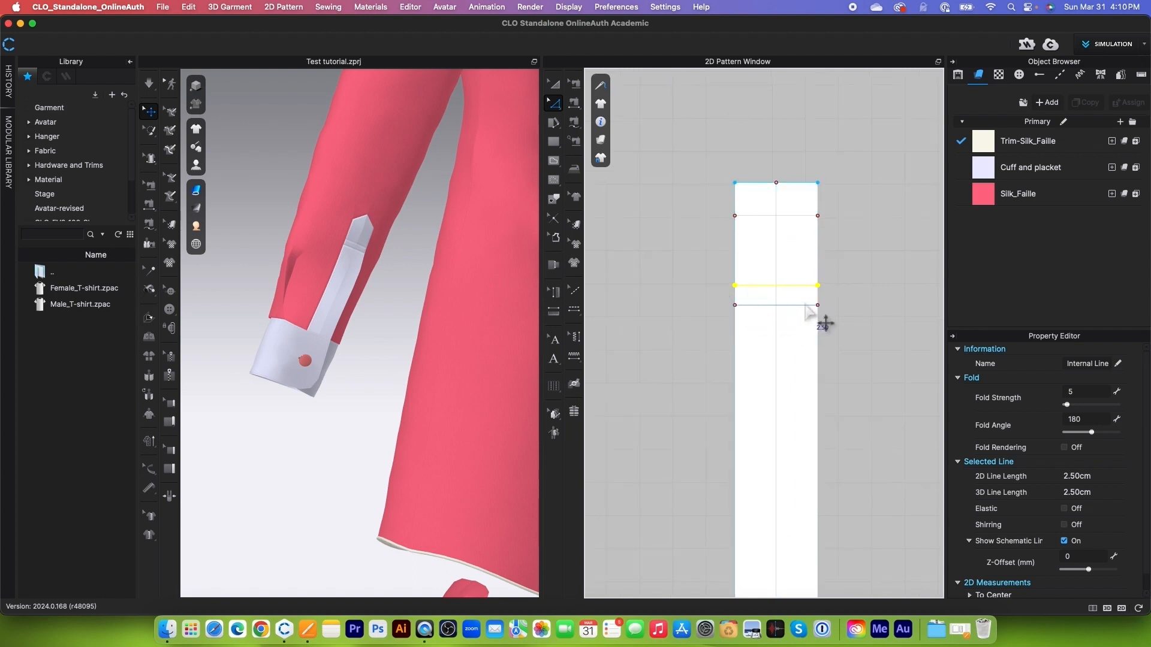
pyautogui.scroll(-1, 760, 305)
pyautogui.scroll(1, 774, 206)
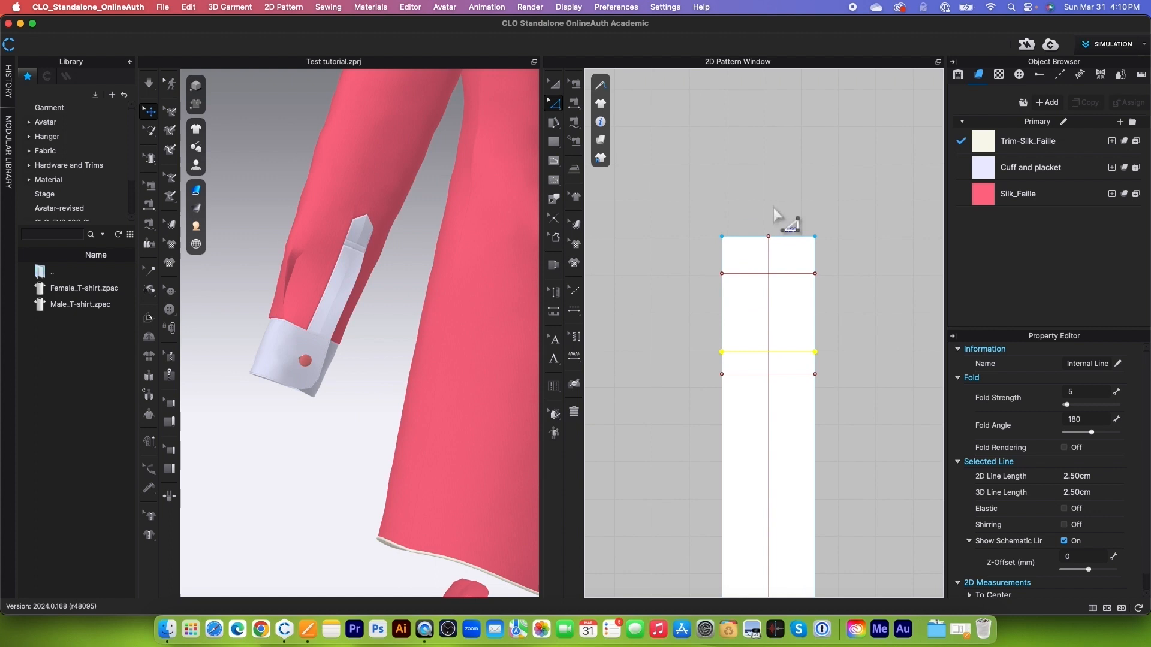
pyautogui.scroll(2, 773, 215)
pyautogui.scroll(-1, 764, 237)
pyautogui.click(800, 308)
pyautogui.rightClick(802, 311)
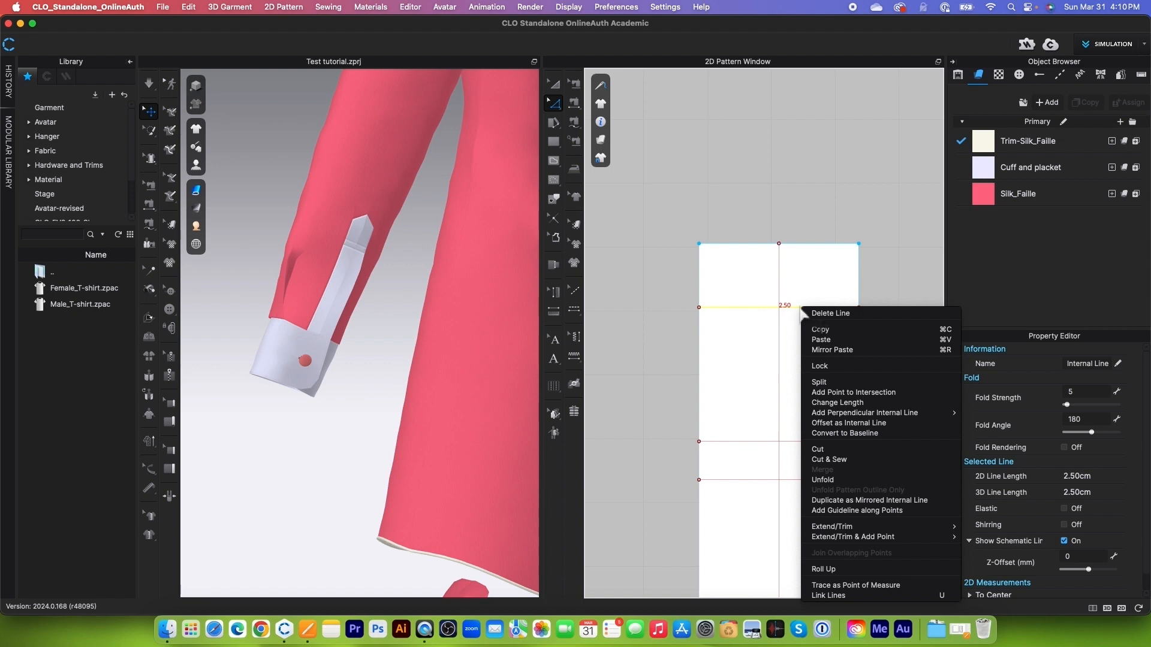
pyautogui.moveTo(821, 538)
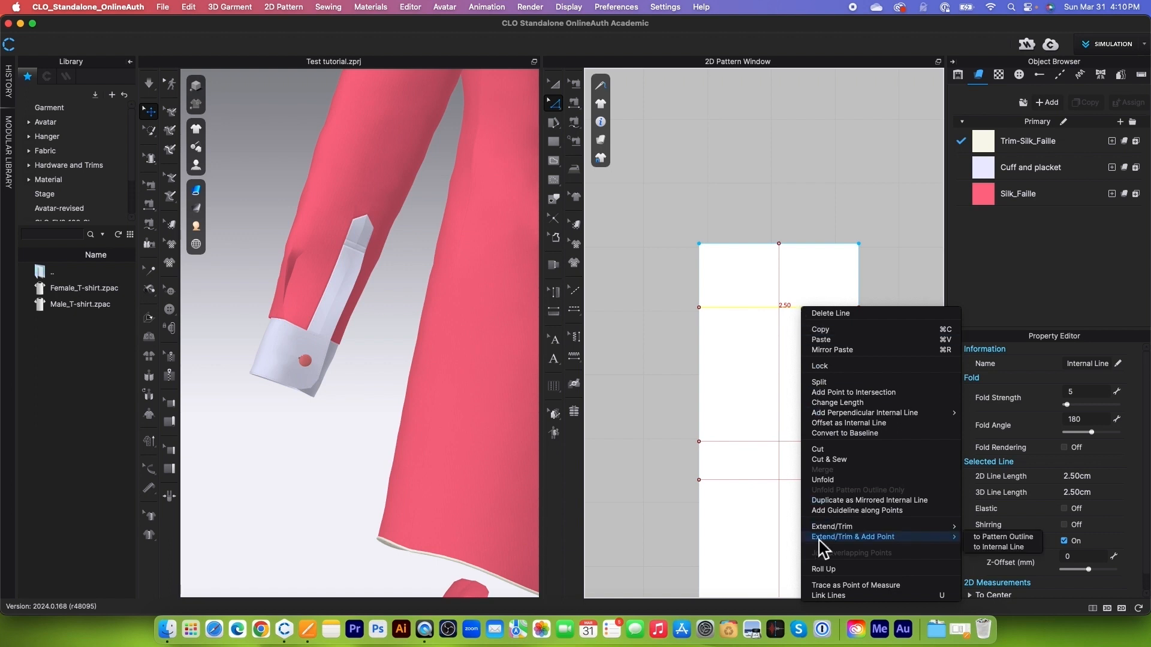
pyautogui.click(989, 538)
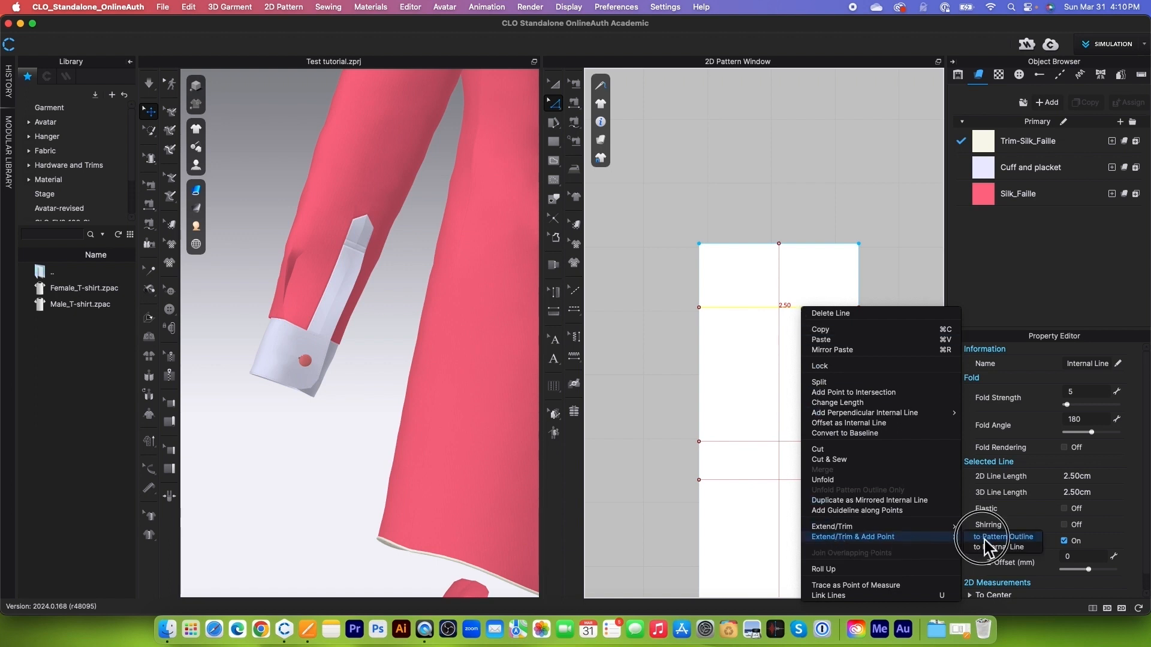
# Step: Delete the placket's two top corner points to shape the upper end into a centered point
pyautogui.click(859, 245)
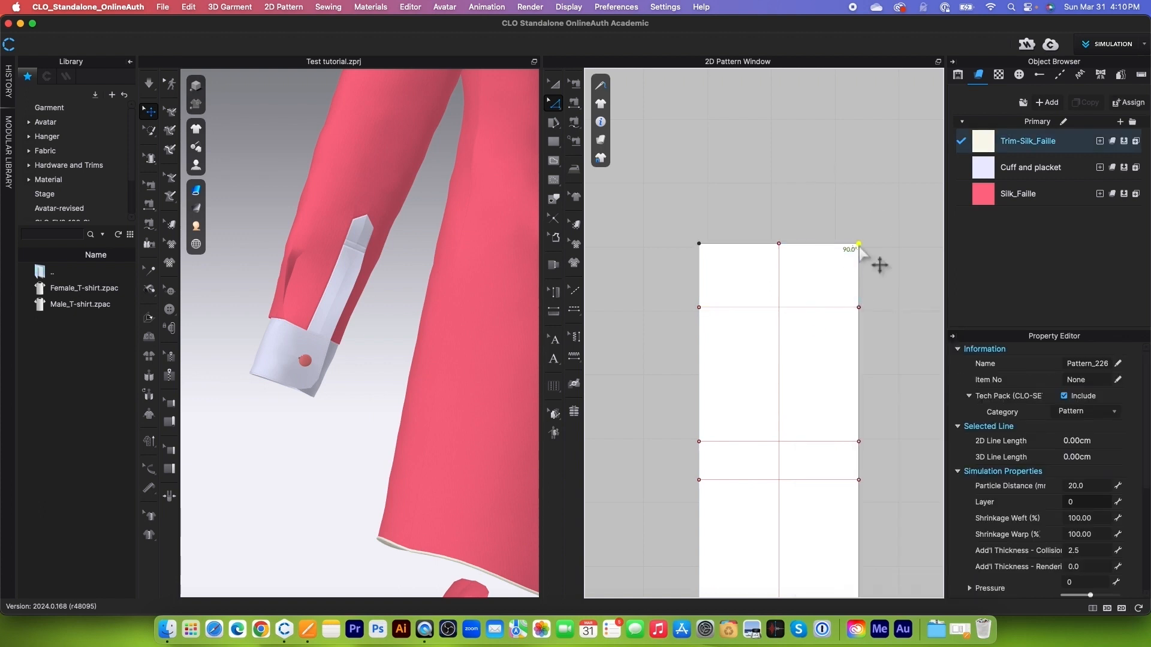
pyautogui.press('Delete')
pyautogui.click(699, 244)
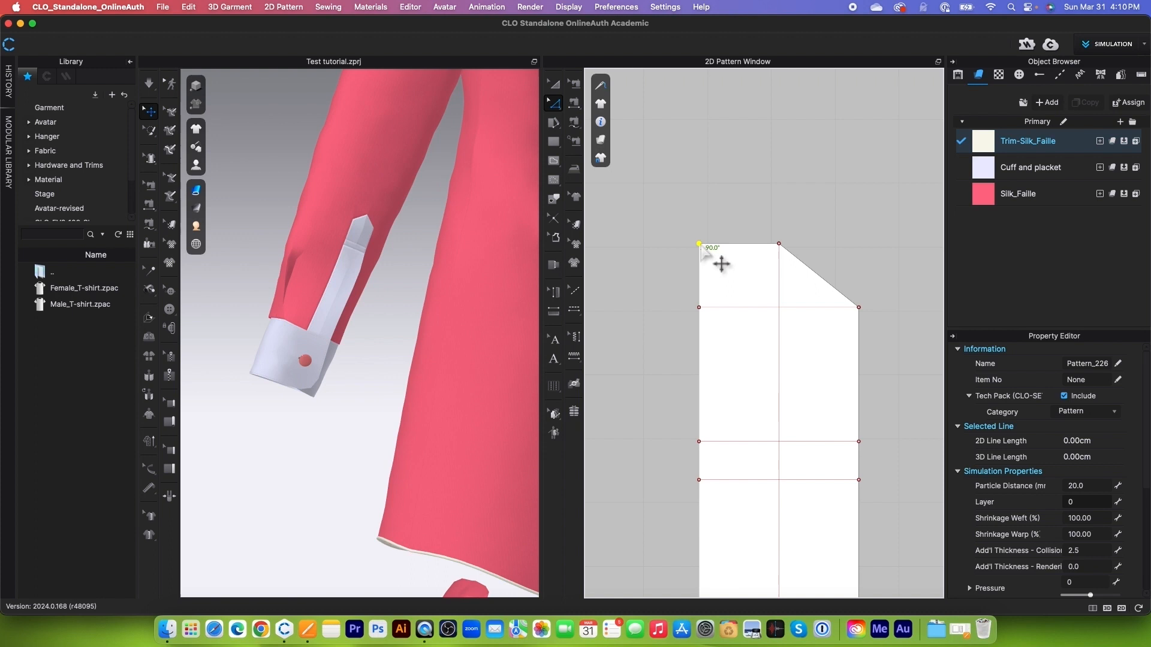
pyautogui.press('Delete')
pyautogui.scroll(-2, 720, 252)
pyautogui.scroll(-2, 722, 248)
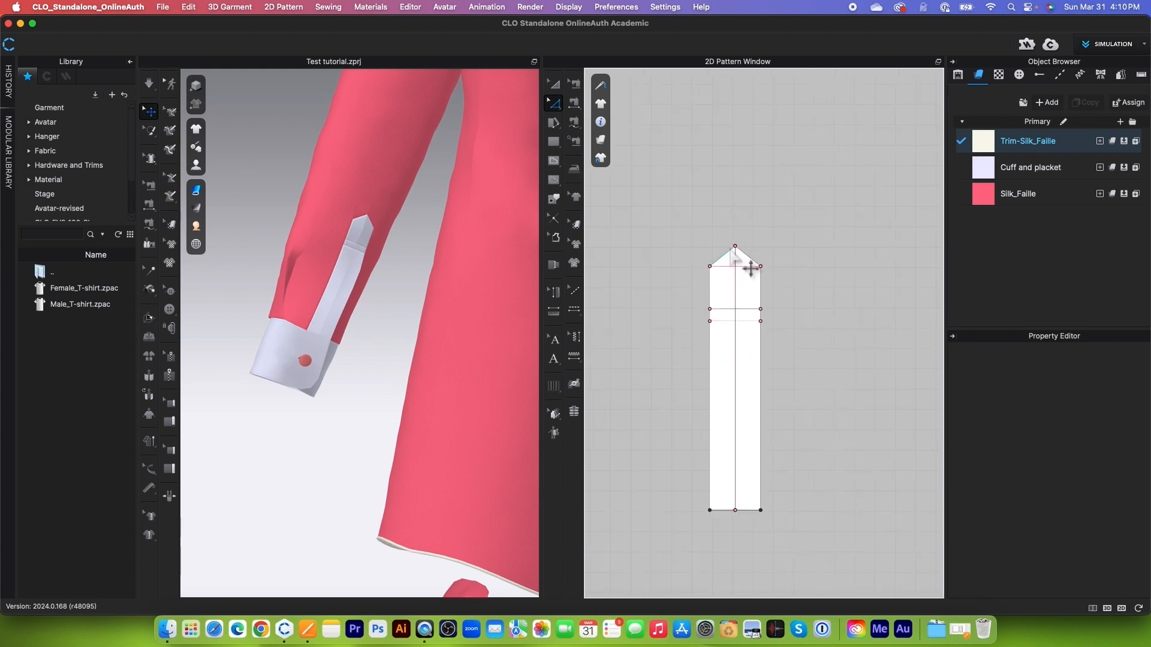
# Step: Clone the pointed placket piece as an internal shape and place it on the sleeve, centered on the vertical placket line at the hem
pyautogui.scroll(-6, 751, 270)
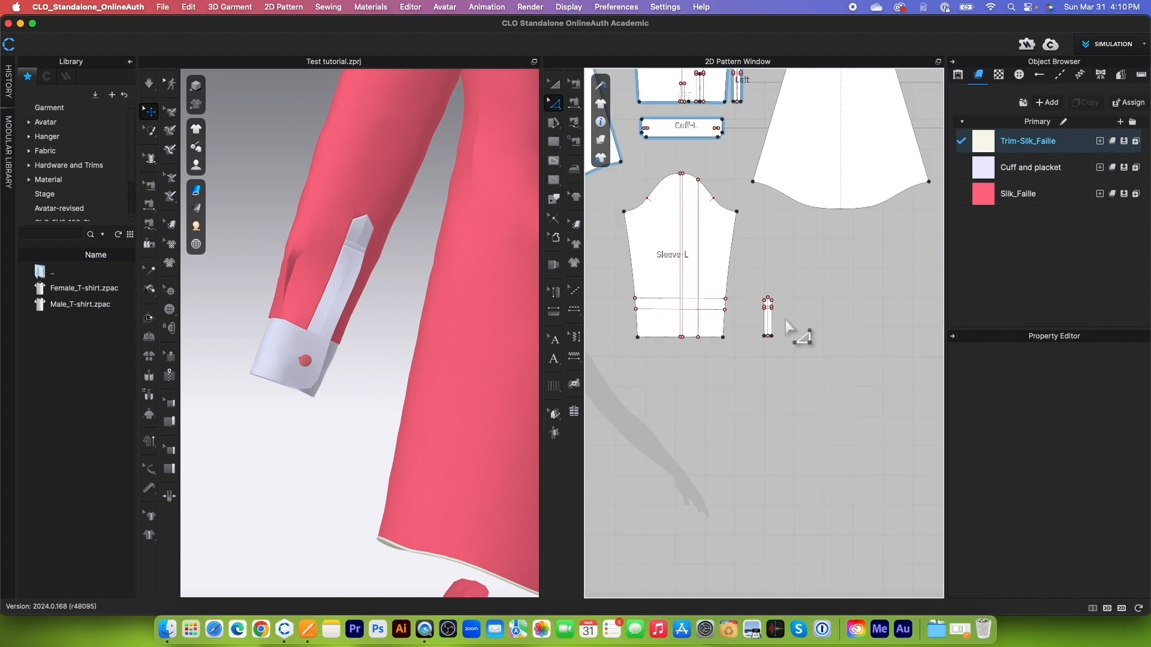
pyautogui.scroll(4, 787, 325)
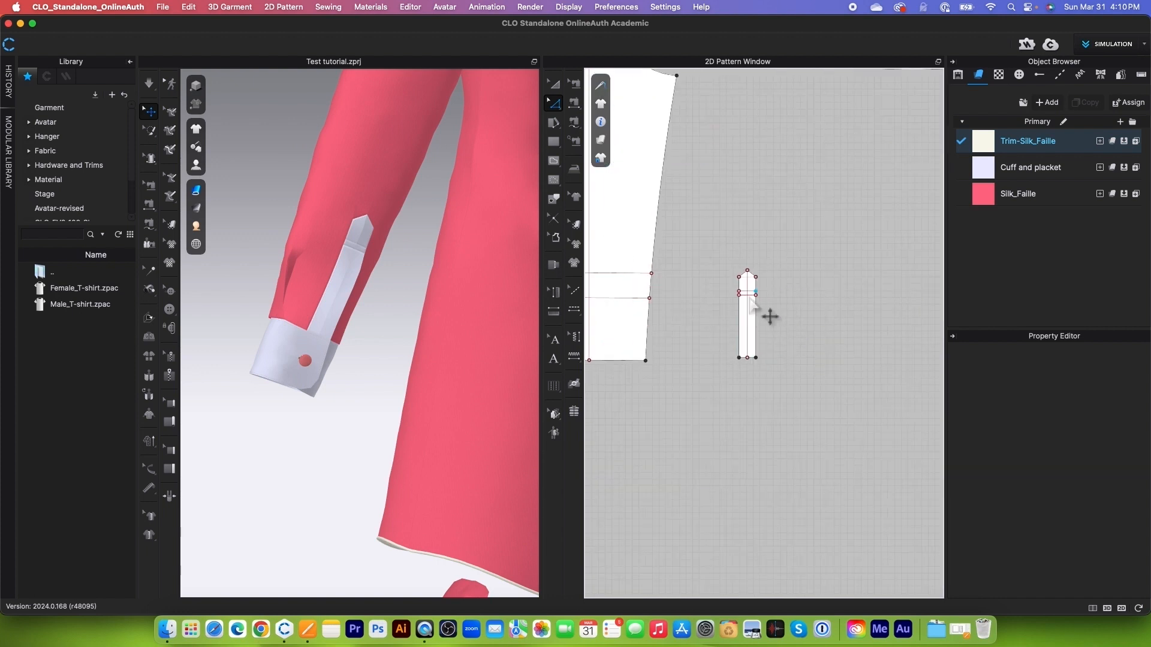
pyautogui.scroll(-2, 780, 354)
pyautogui.scroll(2, 665, 348)
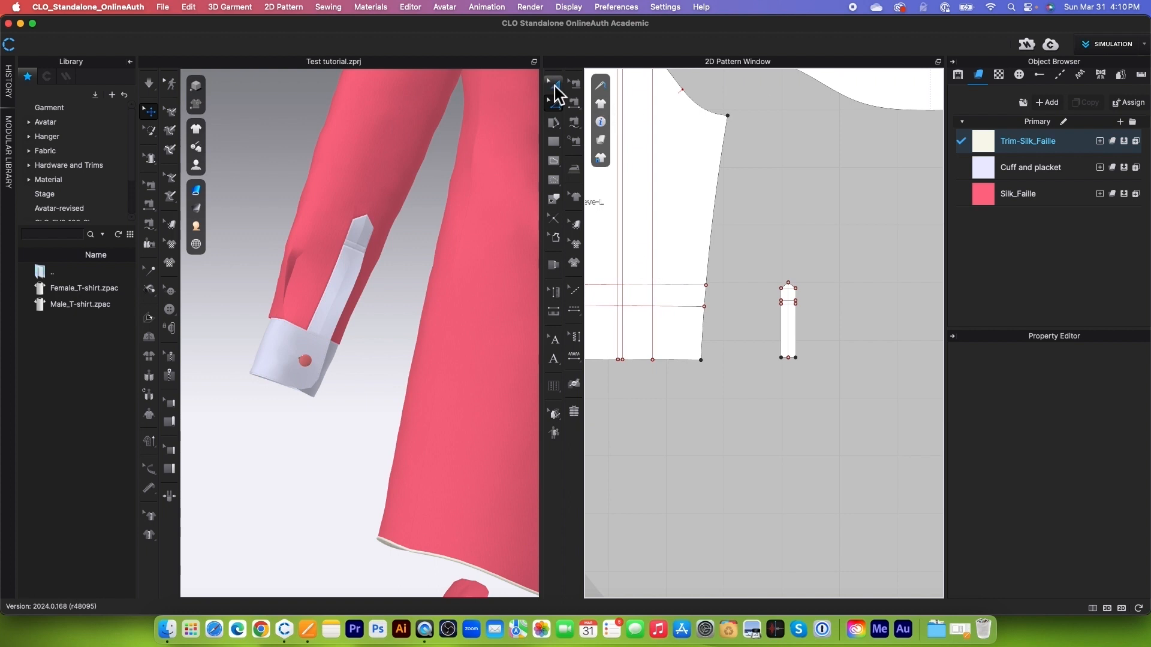
pyautogui.click(555, 88)
pyautogui.scroll(2, 766, 303)
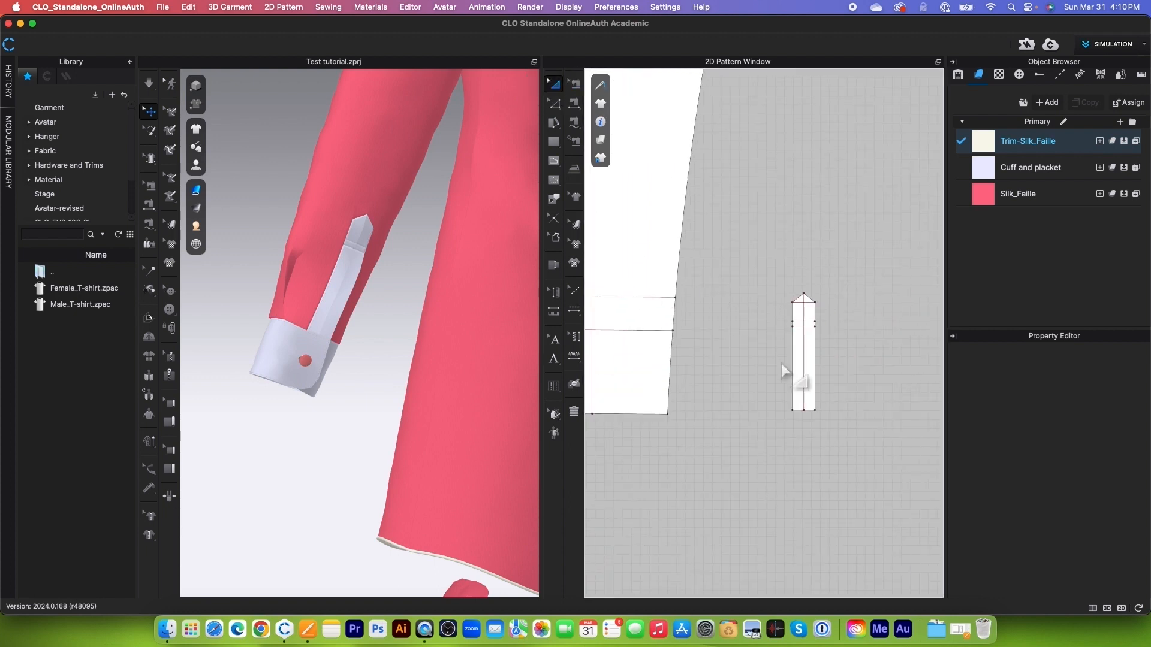
pyautogui.scroll(2, 781, 365)
pyautogui.click(855, 367)
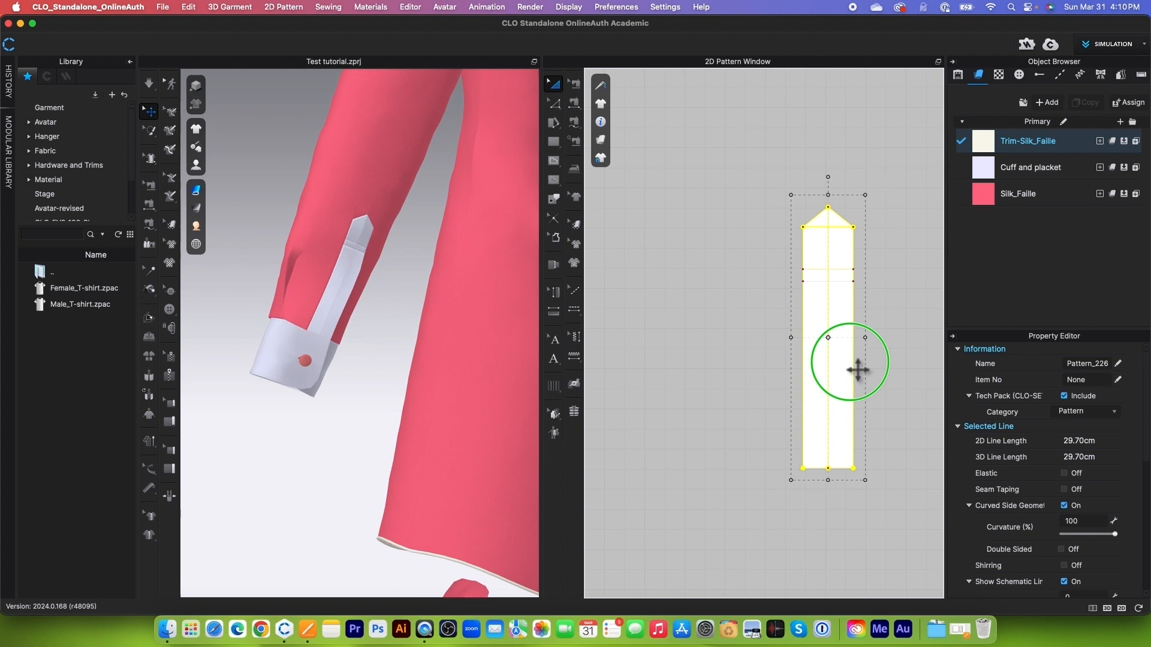
pyautogui.rightClick(857, 370)
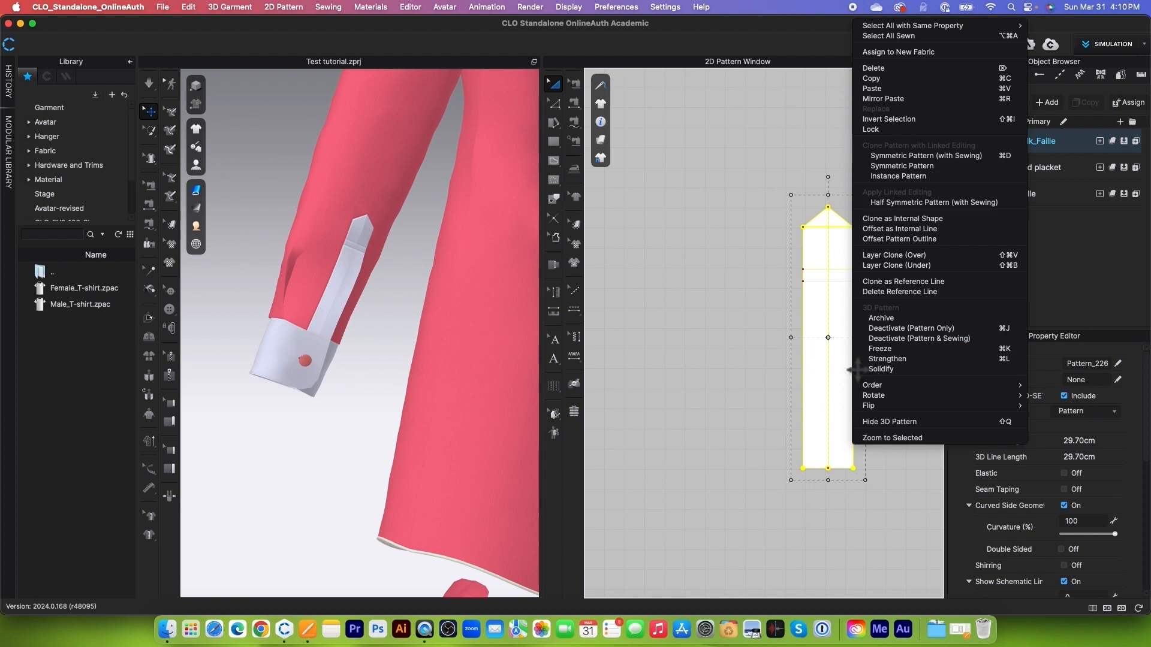
pyautogui.click(904, 219)
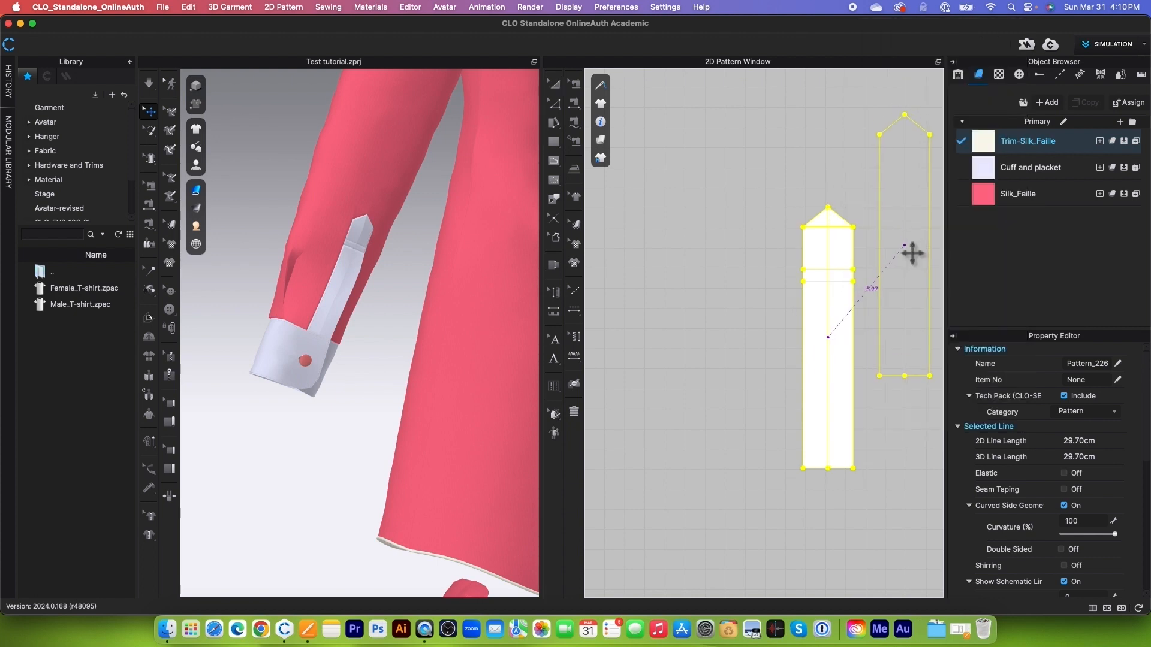
pyautogui.scroll(-3, 899, 255)
pyautogui.scroll(3, 767, 278)
pyautogui.scroll(4, 763, 282)
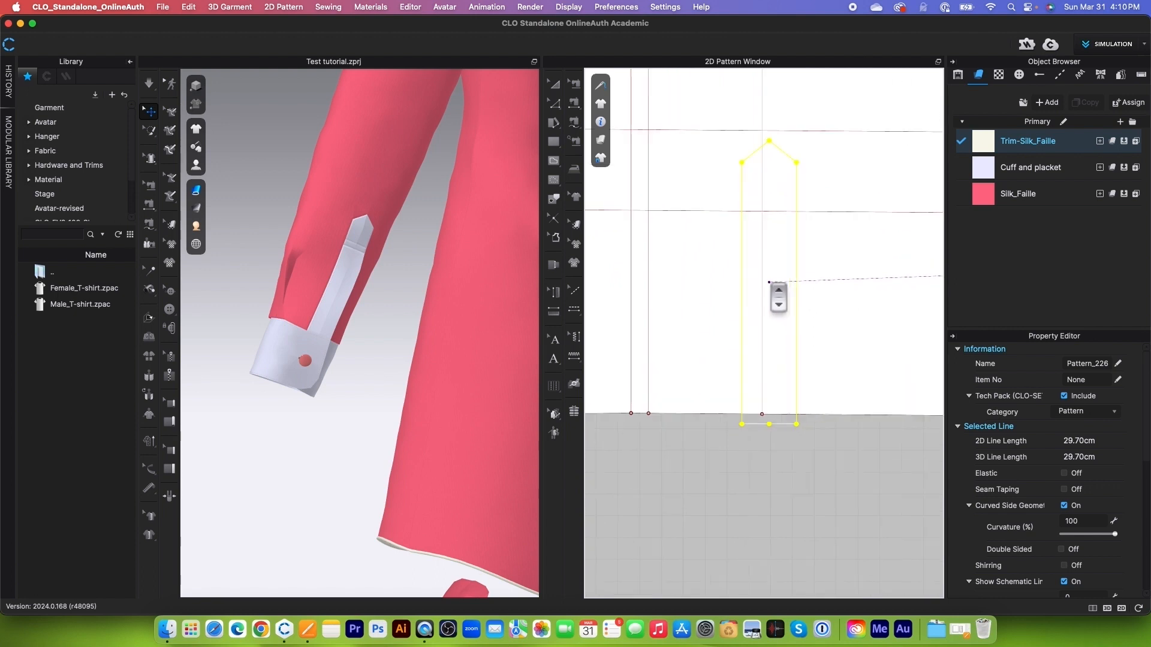
pyautogui.scroll(-4, 761, 282)
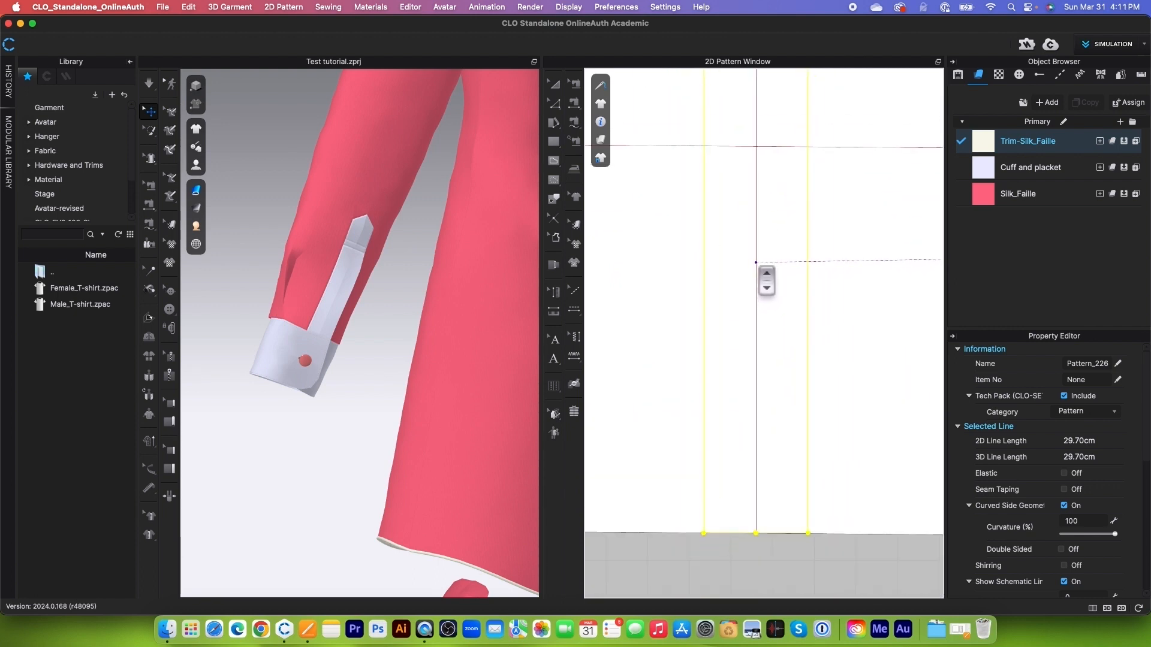
pyautogui.click(762, 282)
# Step: Examine how the cloned placket shape aligns with the sleeve's hem, vertical placket line and horizontal internal lines
pyautogui.scroll(-3, 749, 359)
pyautogui.scroll(4, 761, 383)
pyautogui.scroll(-3, 763, 387)
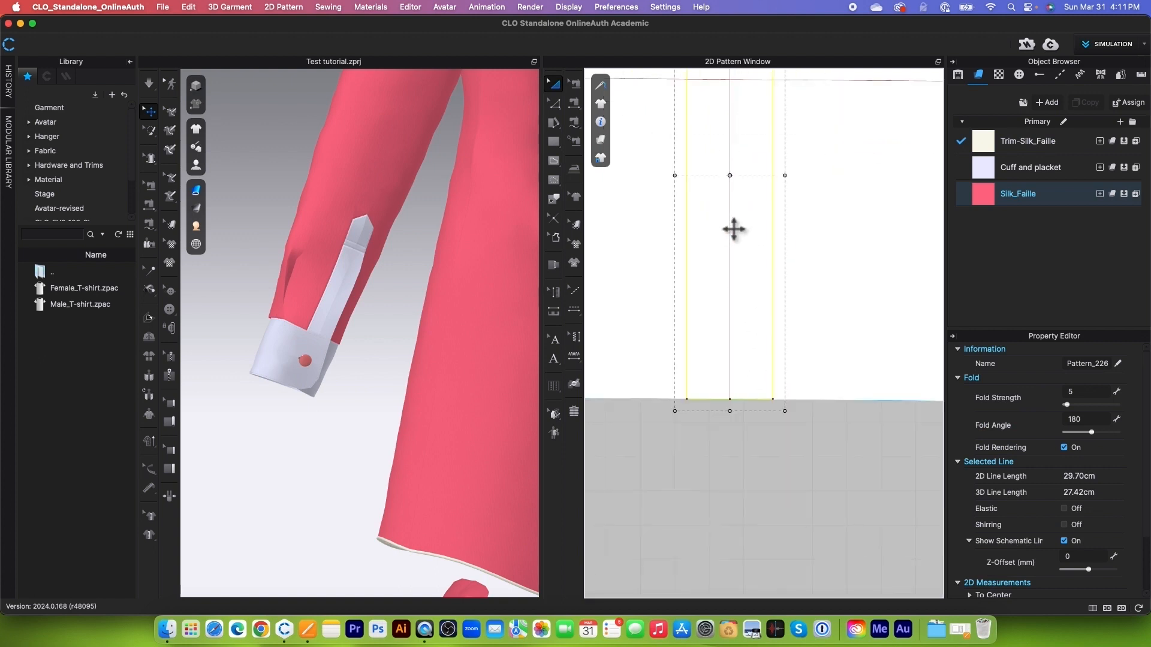
pyautogui.scroll(3, 727, 391)
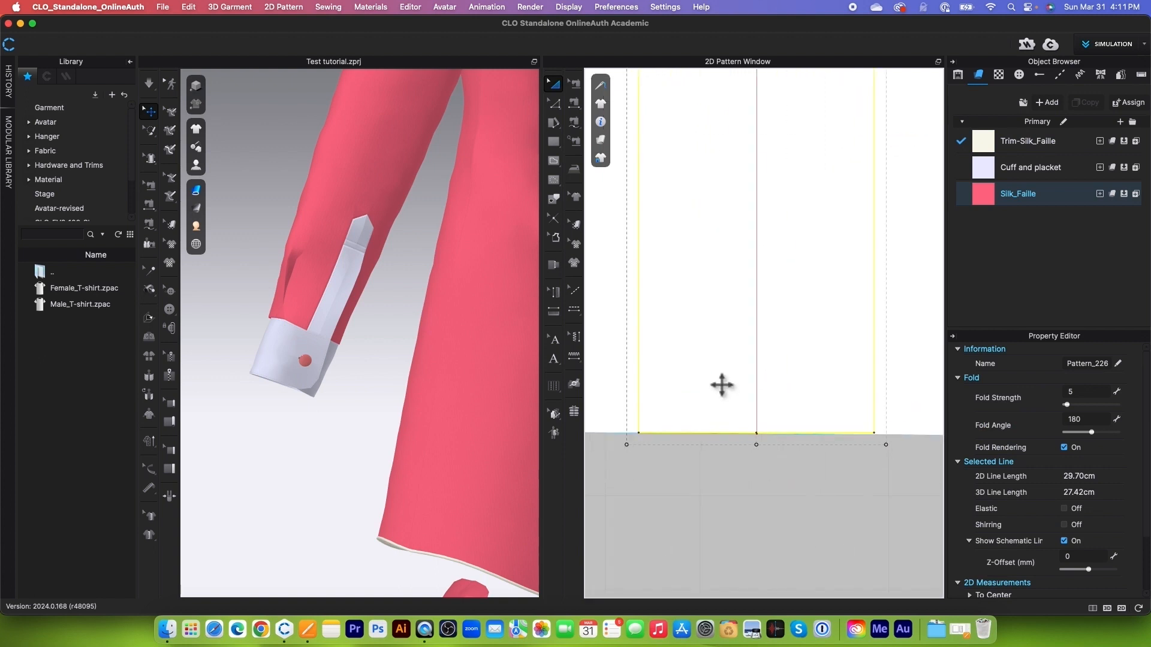
pyautogui.scroll(3, 722, 389)
pyautogui.scroll(-4, 698, 384)
pyautogui.scroll(3, 747, 389)
pyautogui.scroll(3, 738, 389)
pyautogui.scroll(-3, 708, 382)
pyautogui.scroll(3, 727, 385)
pyautogui.scroll(-1, 871, 400)
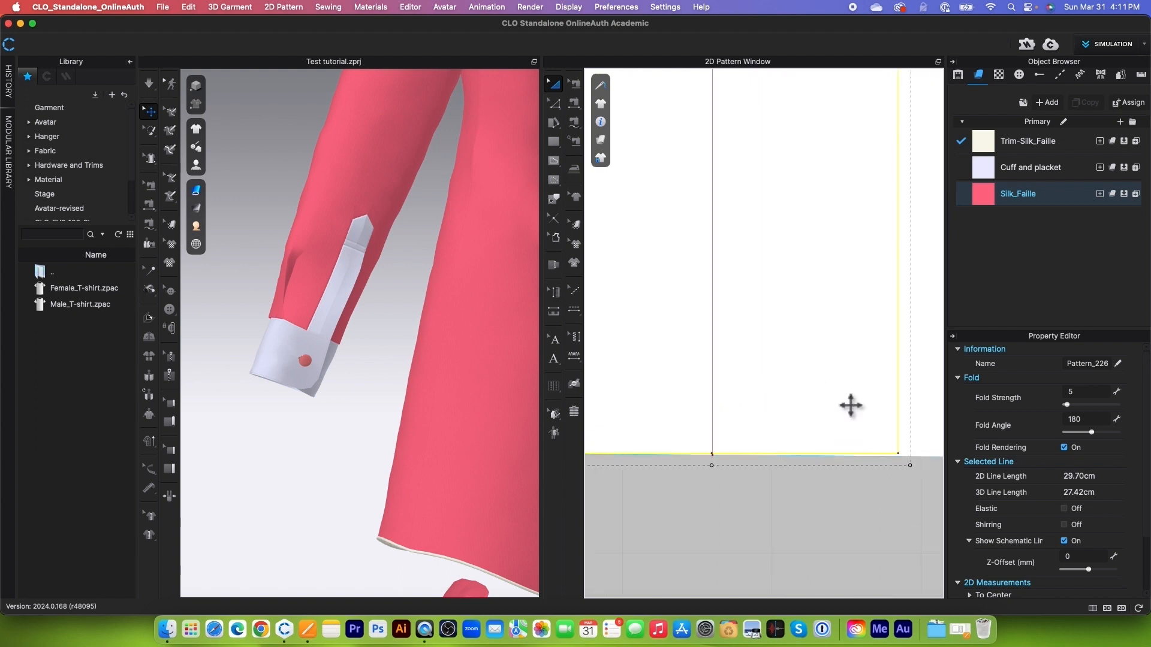
pyautogui.click(905, 388)
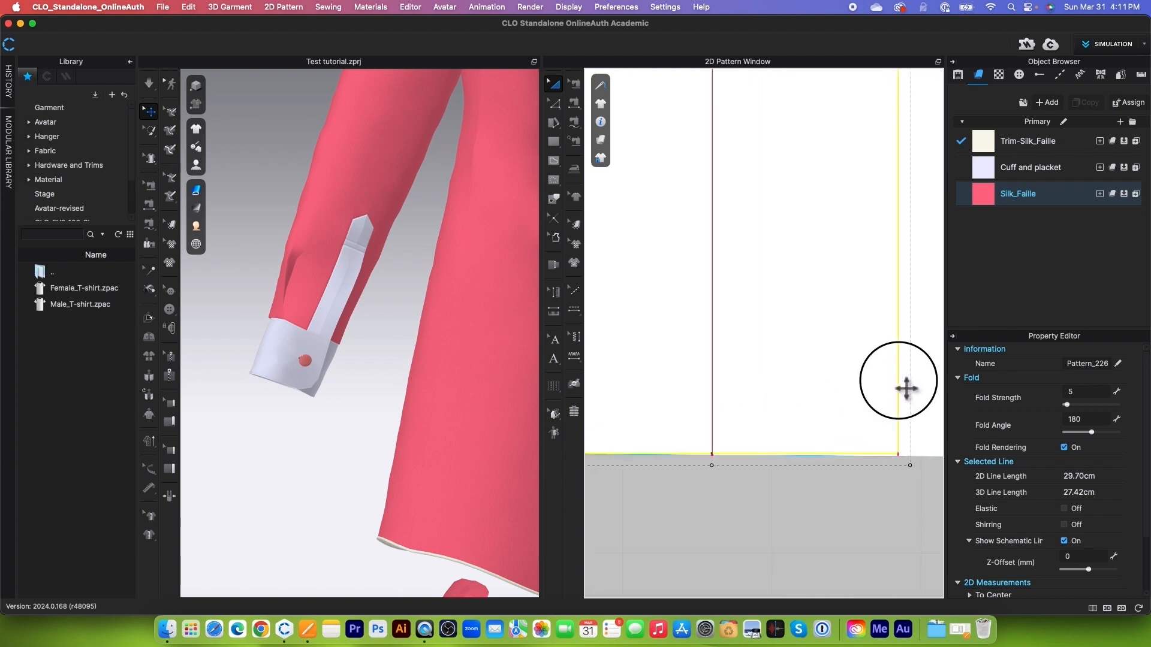
pyautogui.click(749, 515)
pyautogui.scroll(-3, 743, 519)
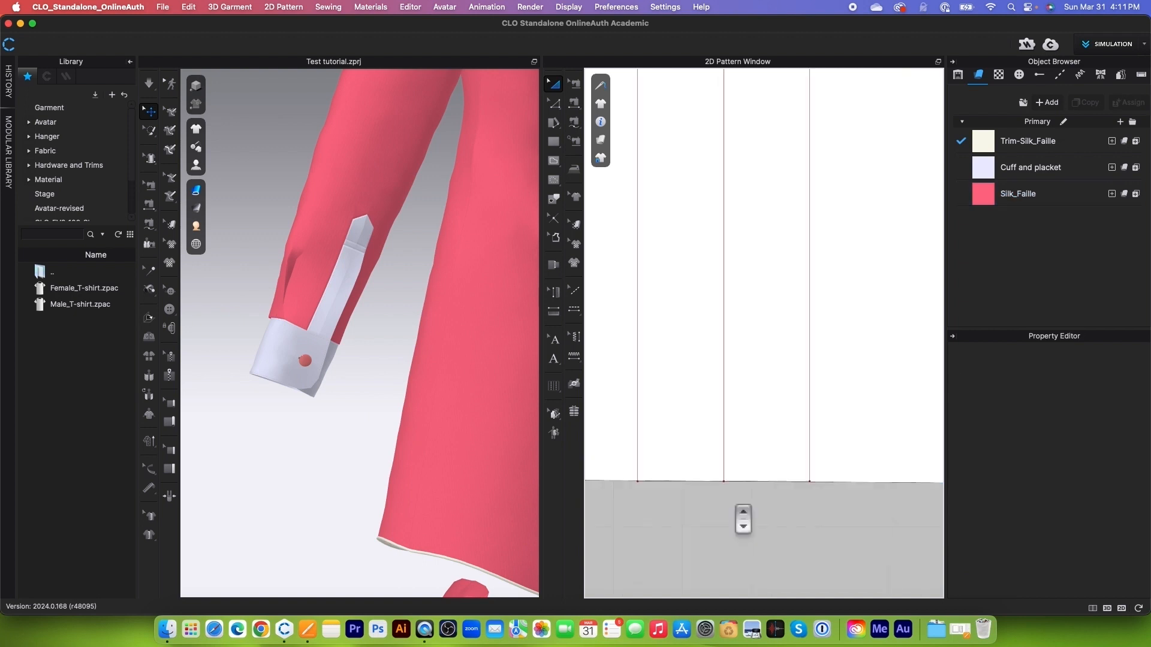
pyautogui.scroll(-4, 733, 295)
pyautogui.scroll(5, 744, 248)
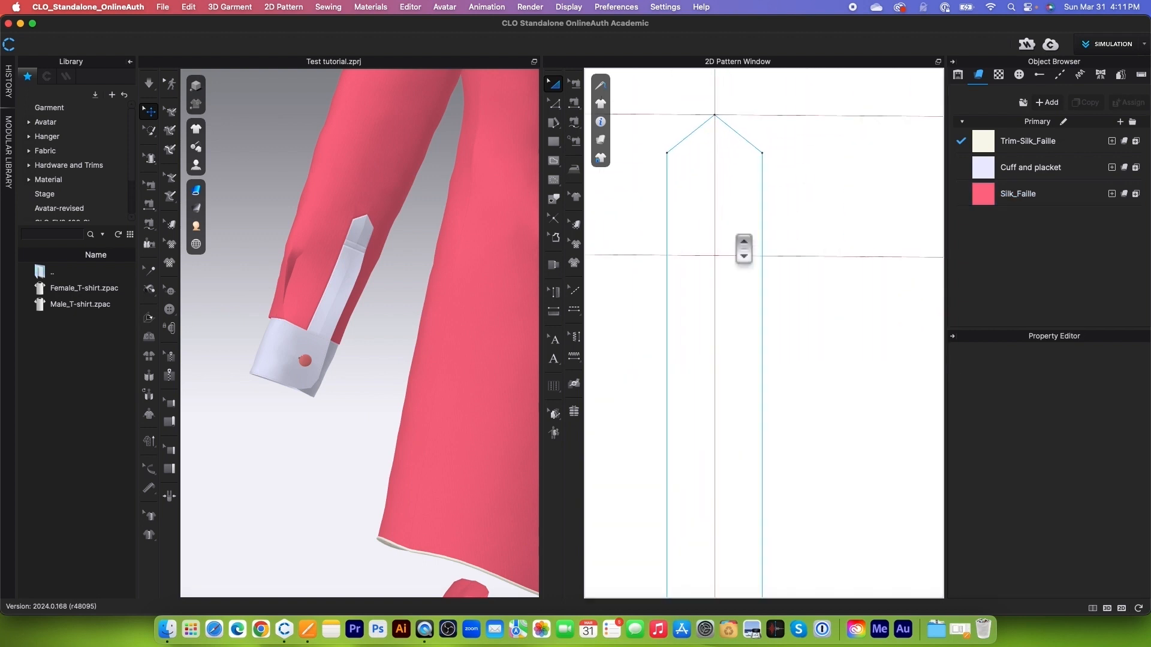
pyautogui.scroll(-5, 731, 287)
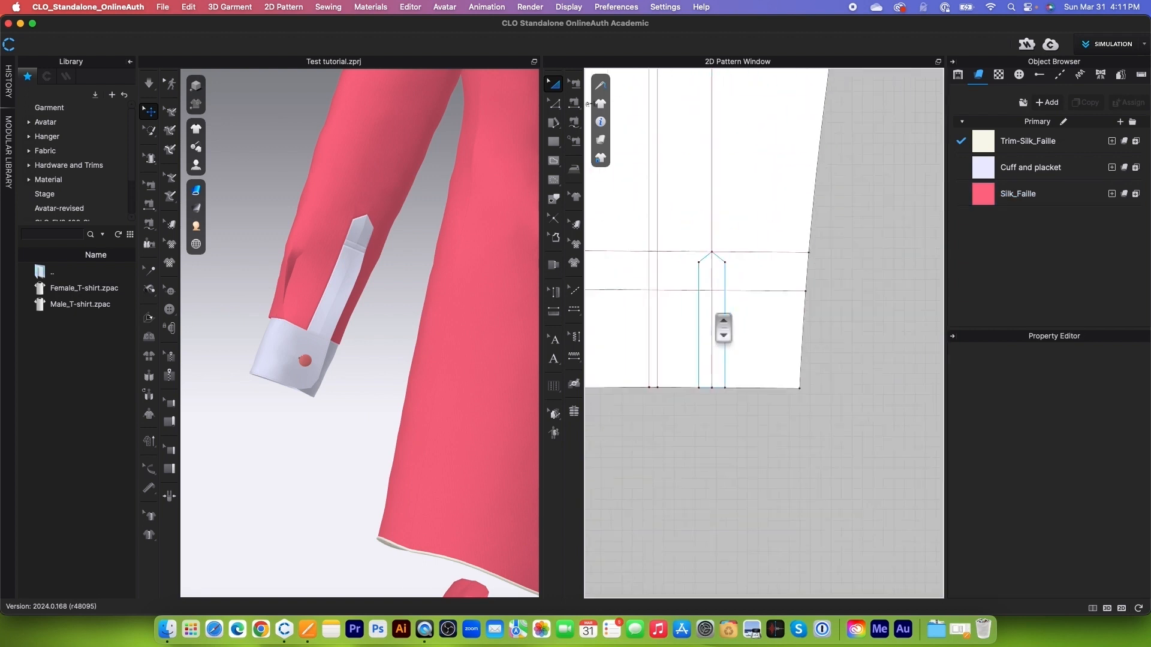
pyautogui.scroll(5, 712, 276)
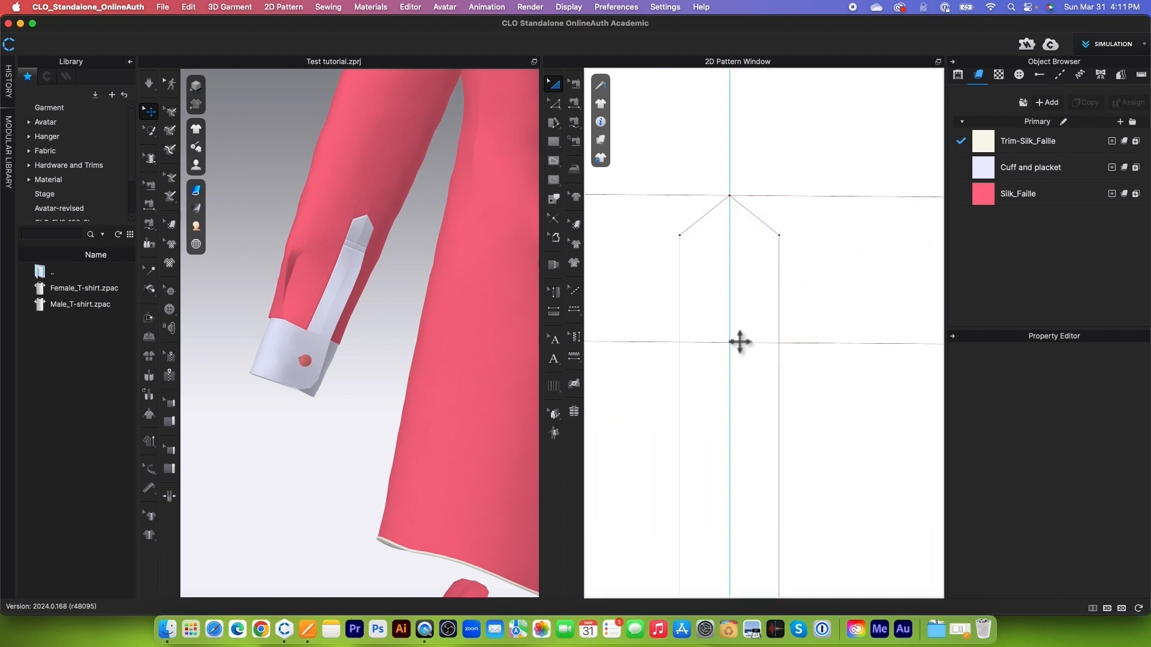
pyautogui.scroll(-2, 719, 333)
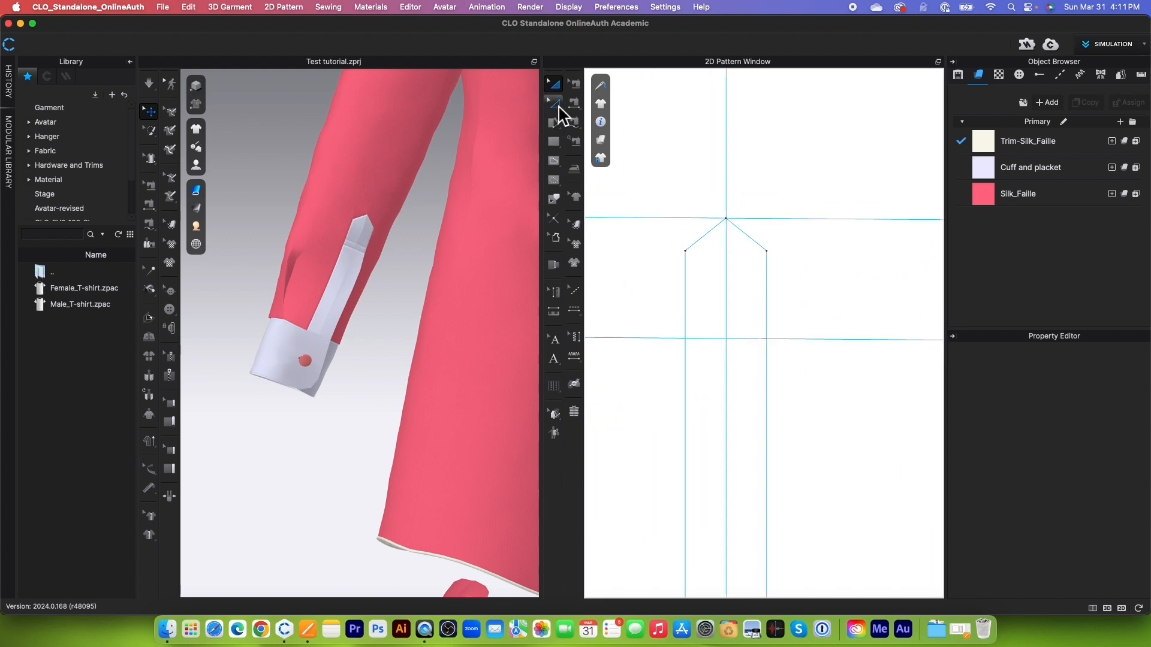
# Step: Offset the sleeve's lower horizontal internal line upward as one internal line at 0.60 cm, extended to the pattern outline
pyautogui.click(553, 103)
pyautogui.click(599, 103)
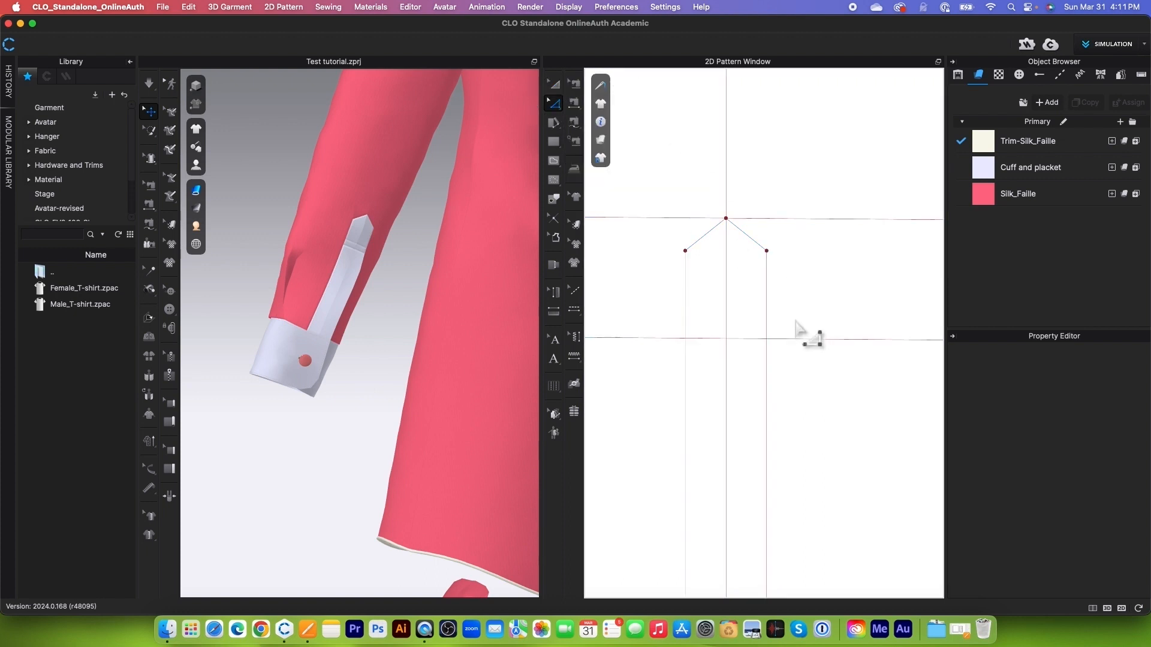
pyautogui.click(796, 340)
pyautogui.rightClick(796, 339)
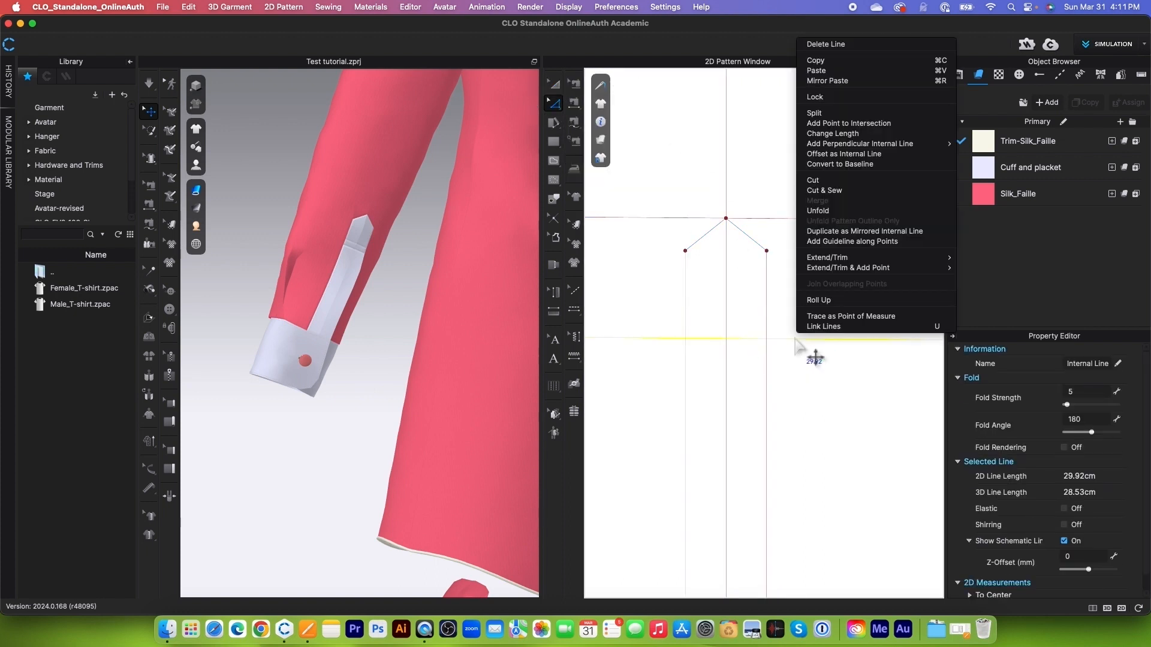
pyautogui.click(826, 154)
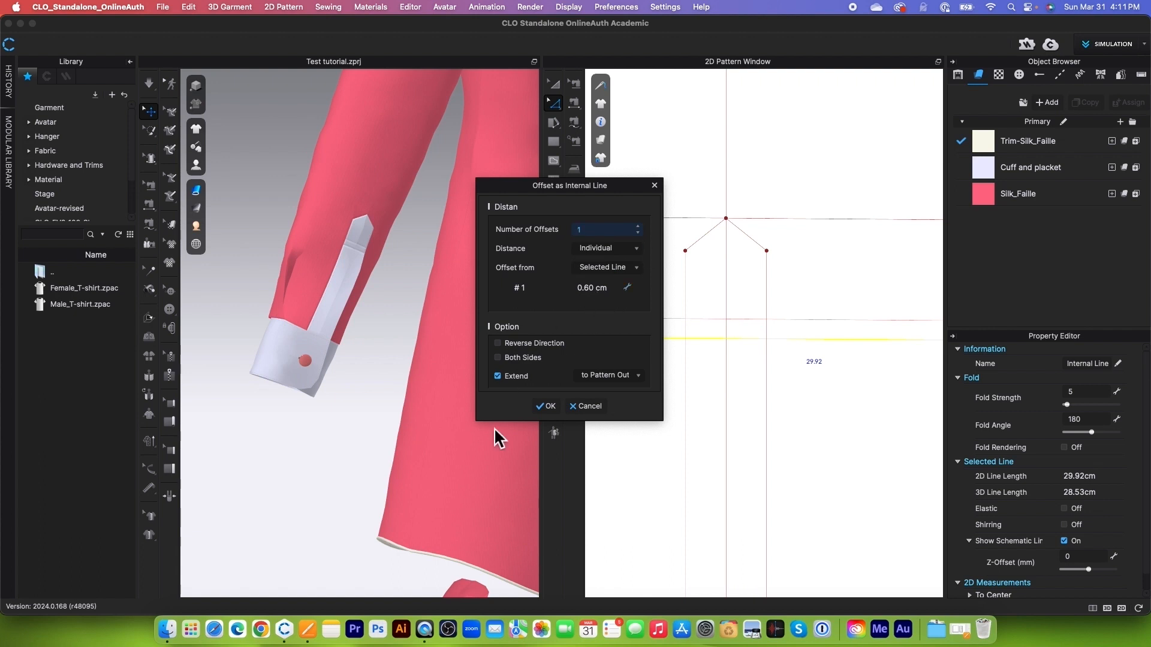
pyautogui.click(547, 407)
# Step: Lock the cloned placket internal shape on the sleeve
pyautogui.scroll(-5, 701, 395)
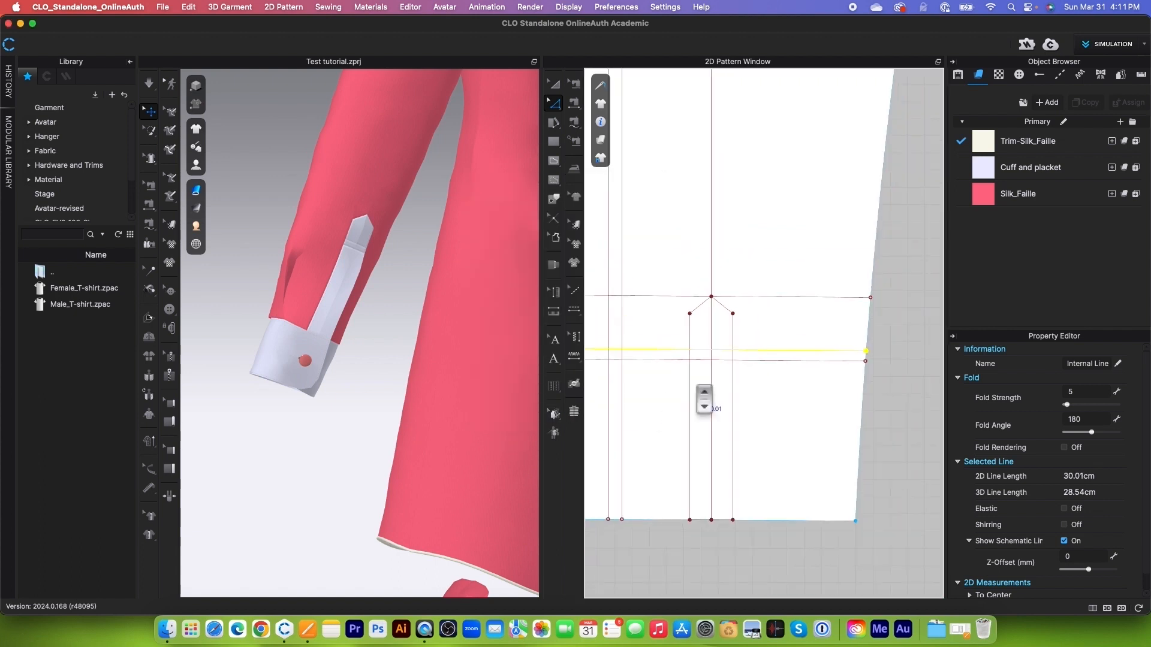
pyautogui.scroll(4, 704, 398)
pyautogui.scroll(-3, 727, 391)
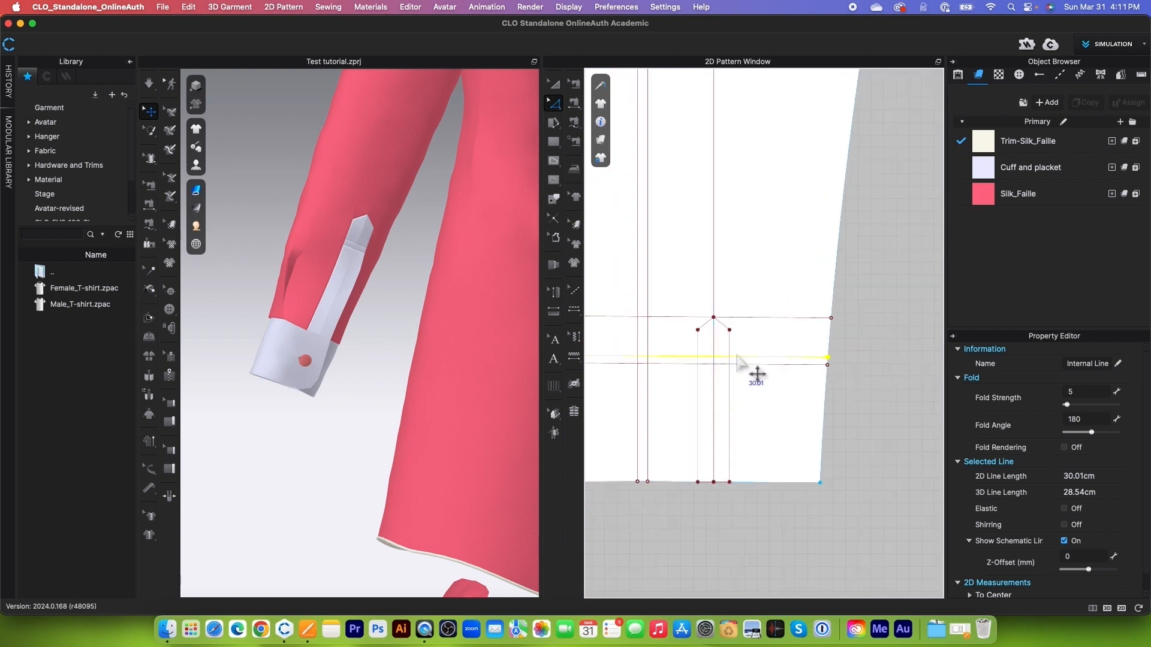
pyautogui.scroll(3, 743, 366)
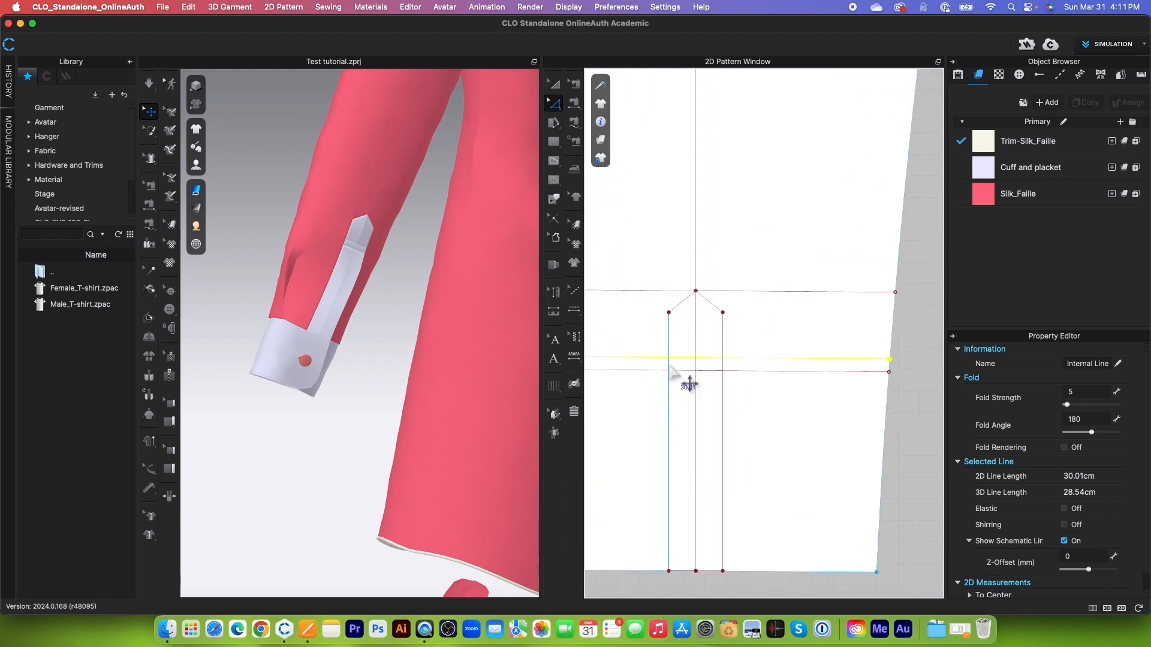
pyautogui.scroll(-2, 702, 379)
pyautogui.scroll(3, 758, 377)
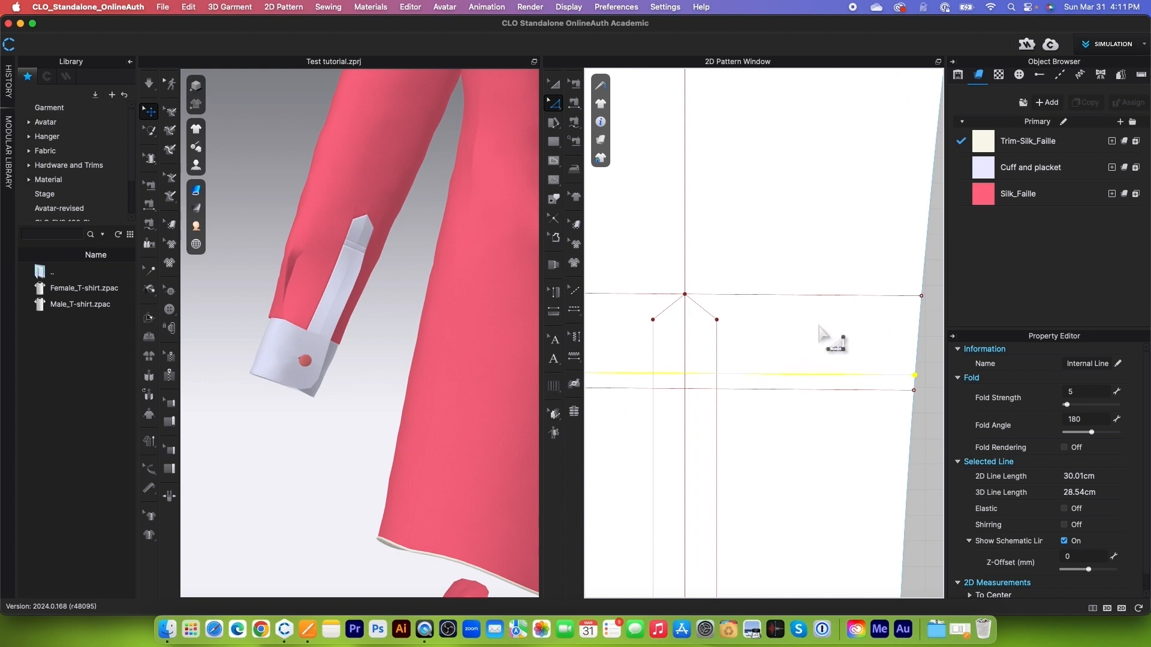
pyautogui.scroll(-1, 797, 344)
pyautogui.click(555, 85)
pyautogui.scroll(3, 729, 367)
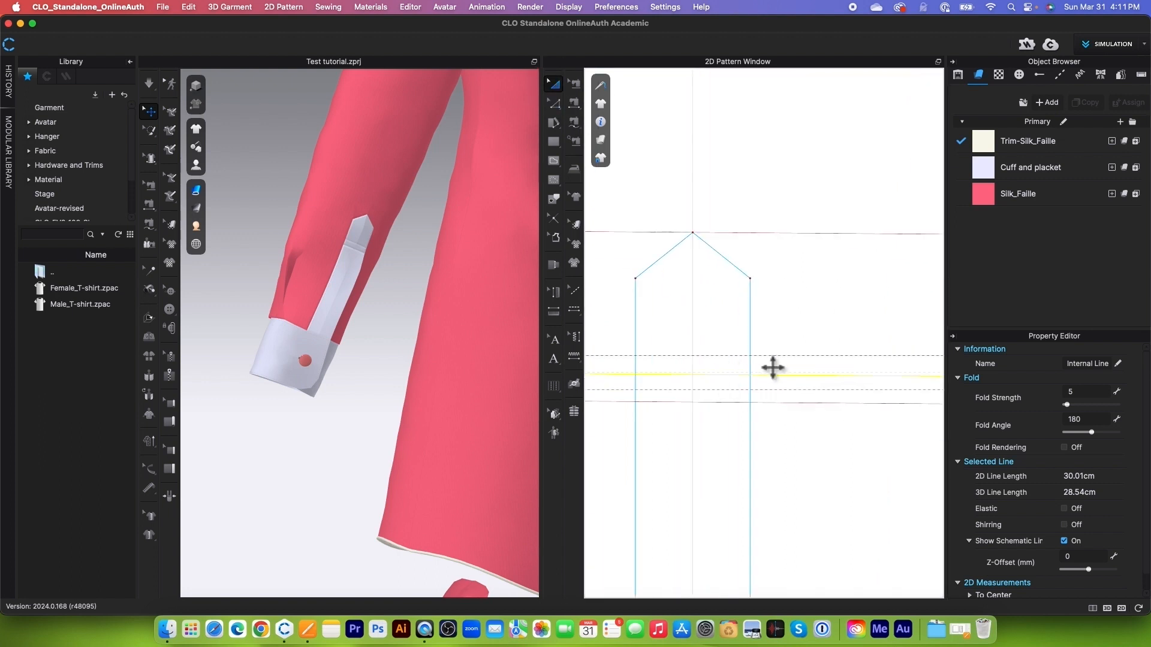
pyautogui.click(758, 321)
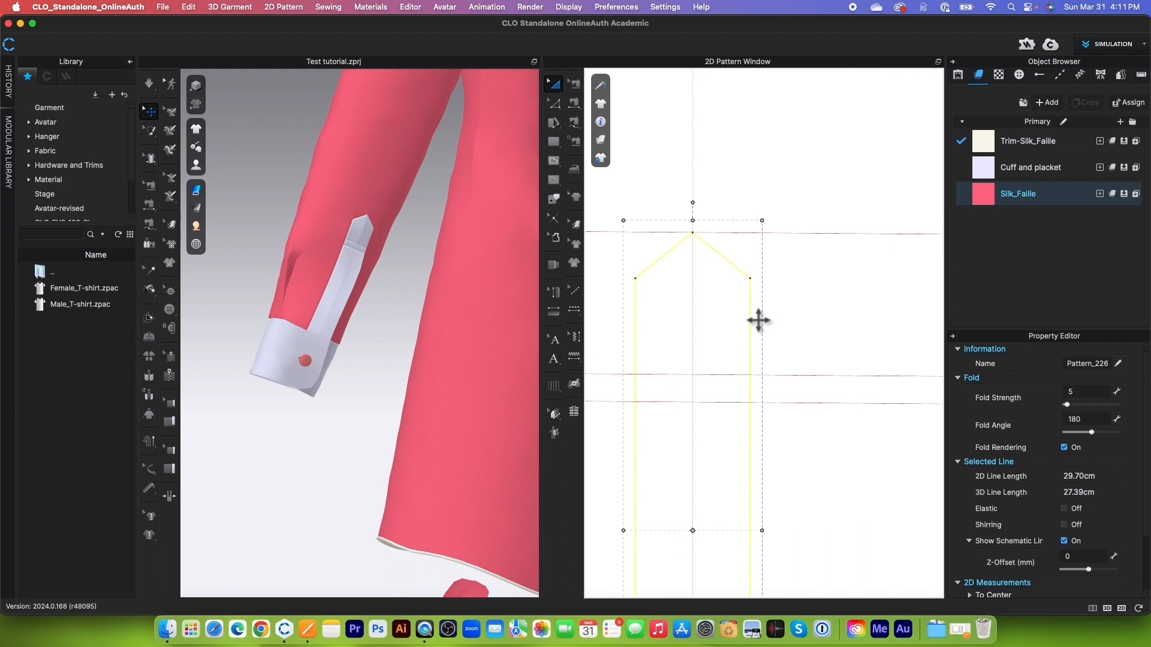
pyautogui.rightClick(758, 320)
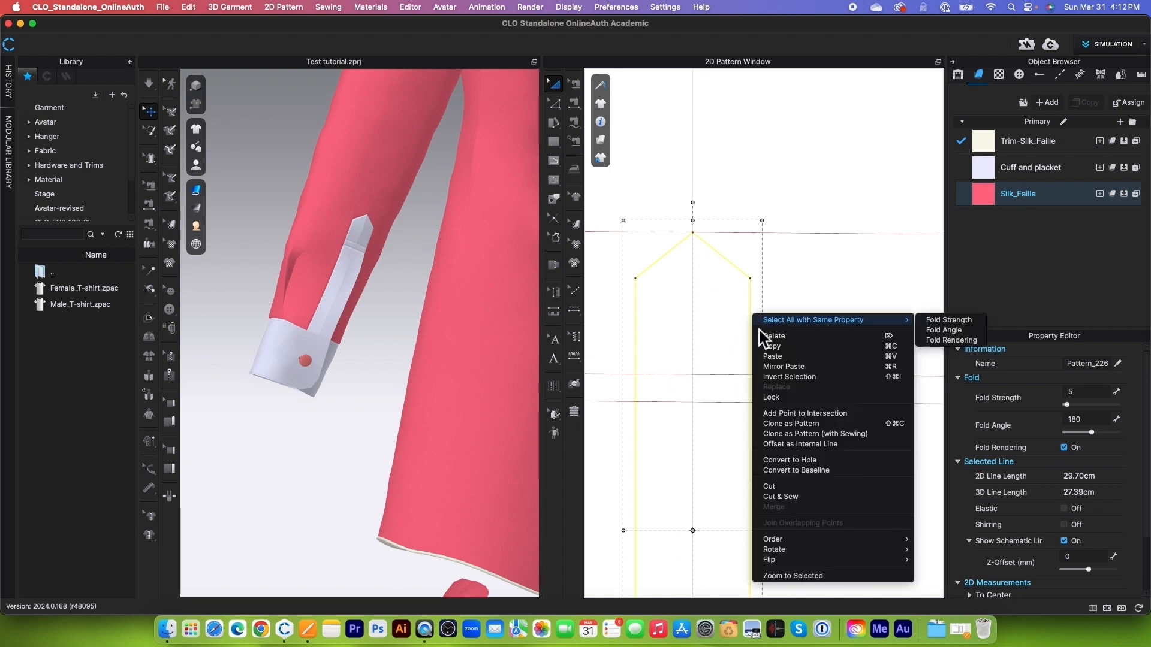
pyautogui.click(772, 398)
# Step: Add split points where the sleeve's two lower horizontal internal lines cross the right edge of the placket shape
pyautogui.scroll(-2, 733, 399)
pyautogui.scroll(2, 732, 398)
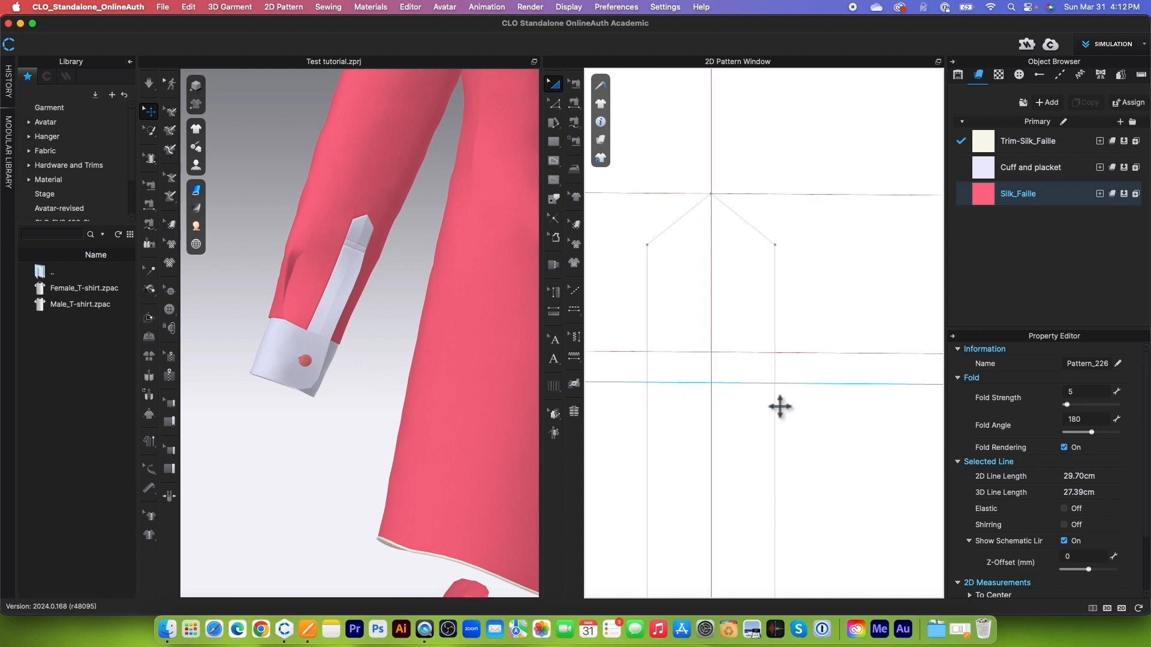
pyautogui.click(558, 104)
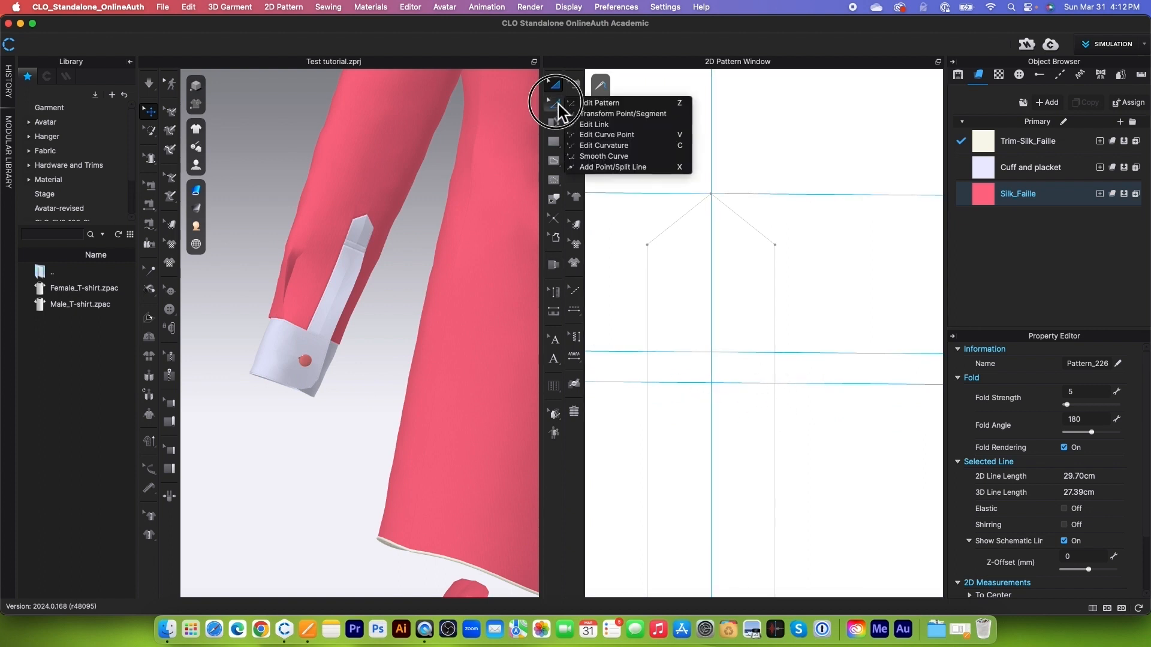
pyautogui.click(624, 168)
pyautogui.scroll(3, 749, 380)
pyautogui.scroll(2, 778, 372)
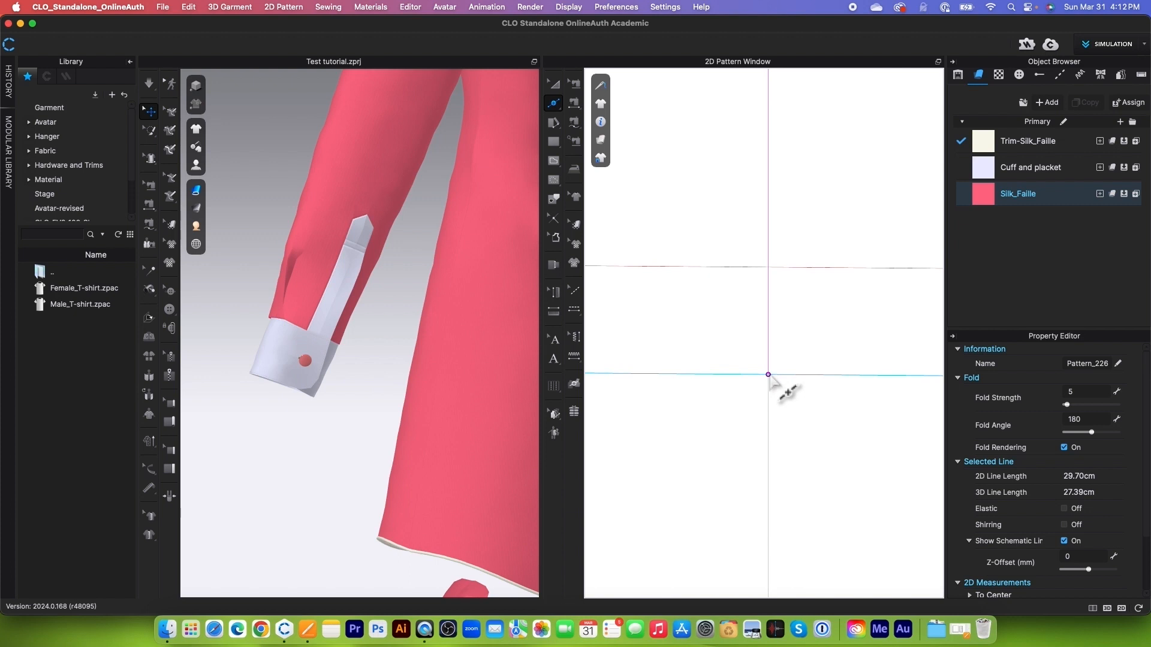
pyautogui.click(768, 375)
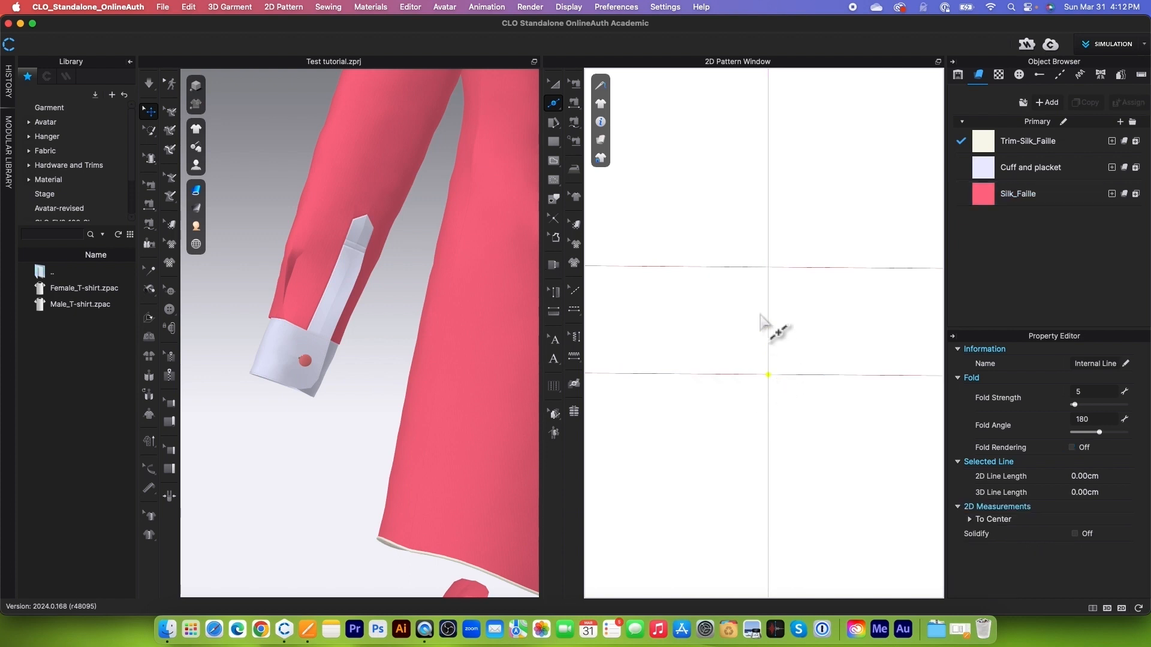
pyautogui.click(768, 267)
# Step: Add split points where the two lower horizontal internal lines cross the left edge of the placket shape
pyautogui.scroll(-3, 771, 273)
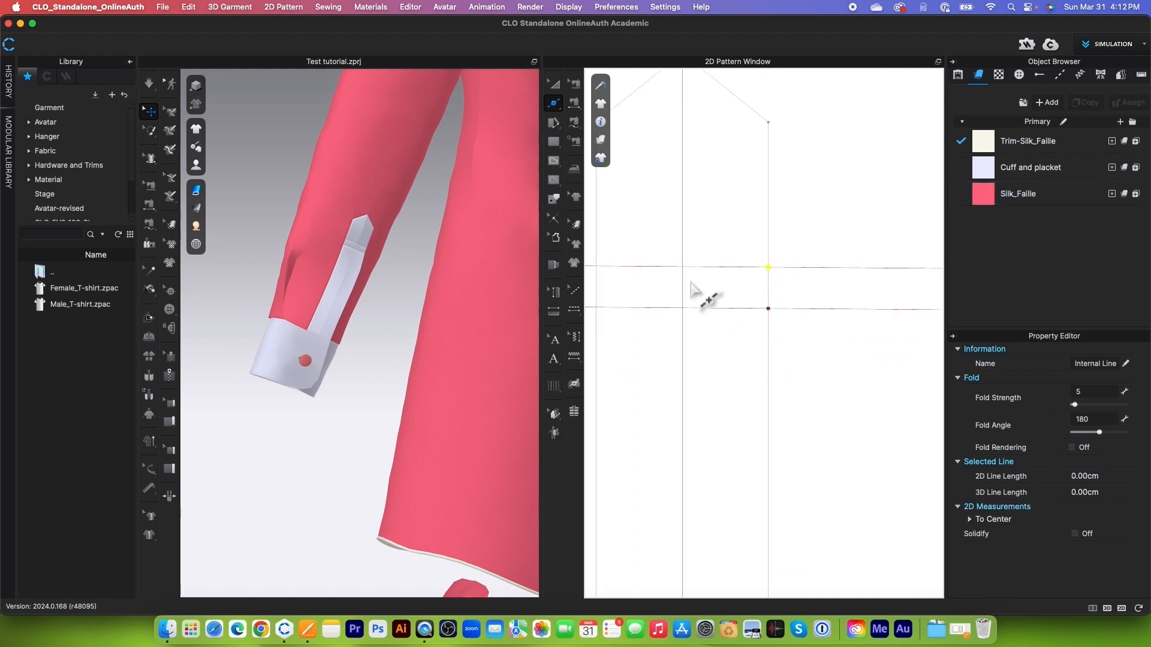
pyautogui.scroll(-2, 848, 251)
pyautogui.scroll(3, 706, 257)
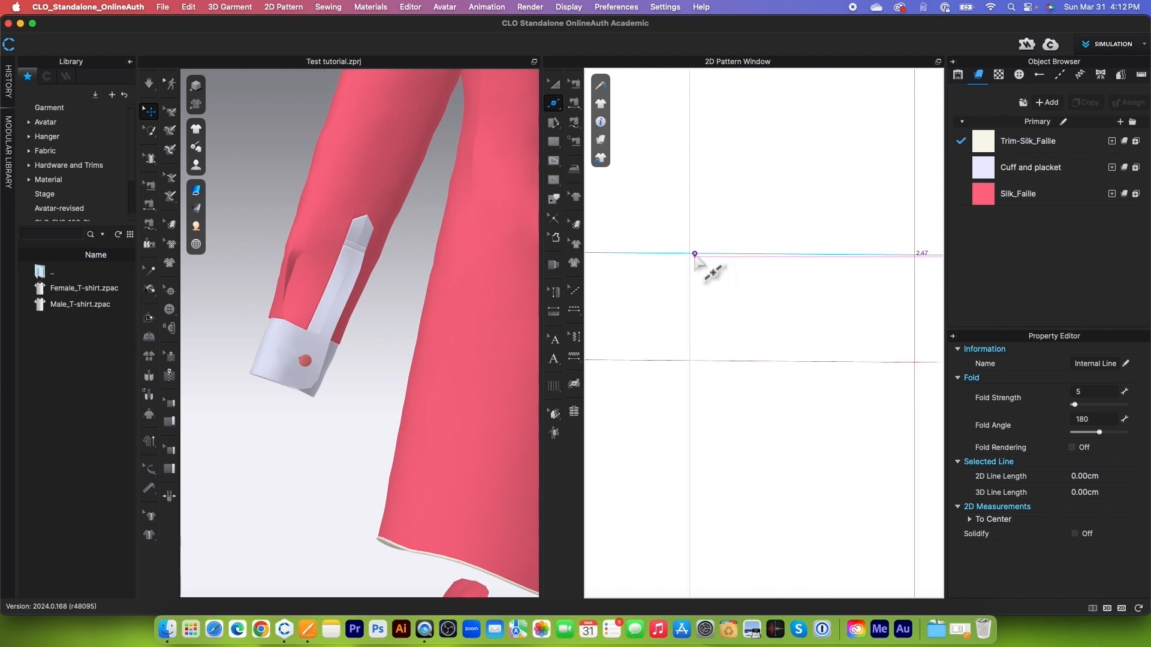
pyautogui.click(690, 254)
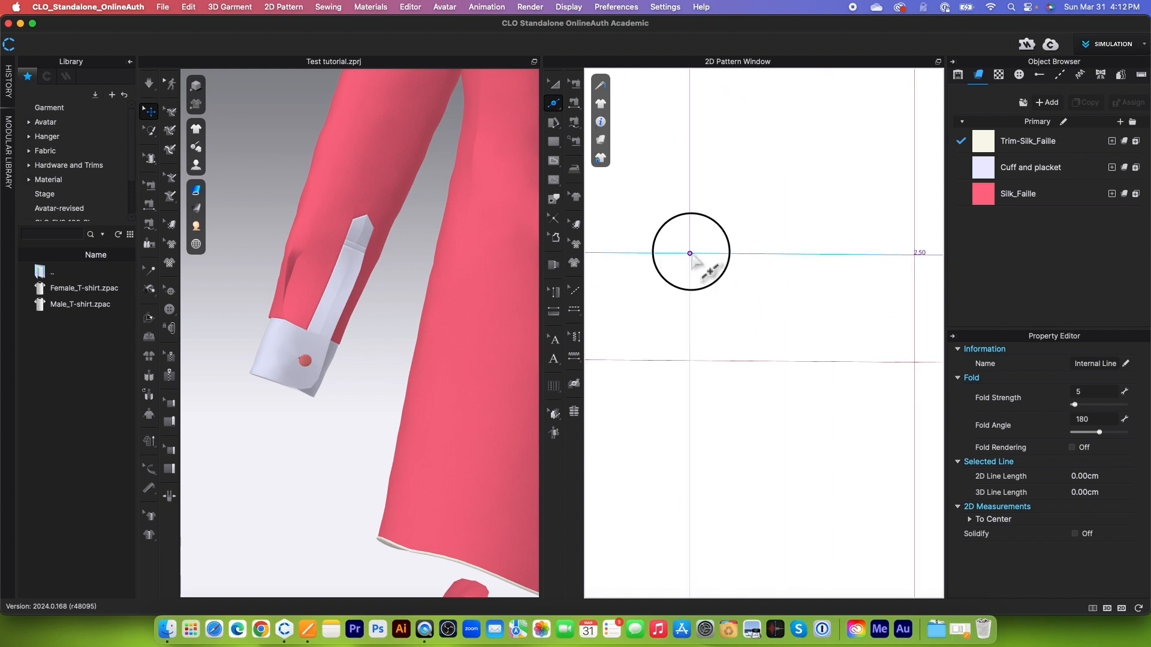
pyautogui.click(690, 362)
pyautogui.scroll(-3, 689, 375)
pyautogui.scroll(3, 683, 380)
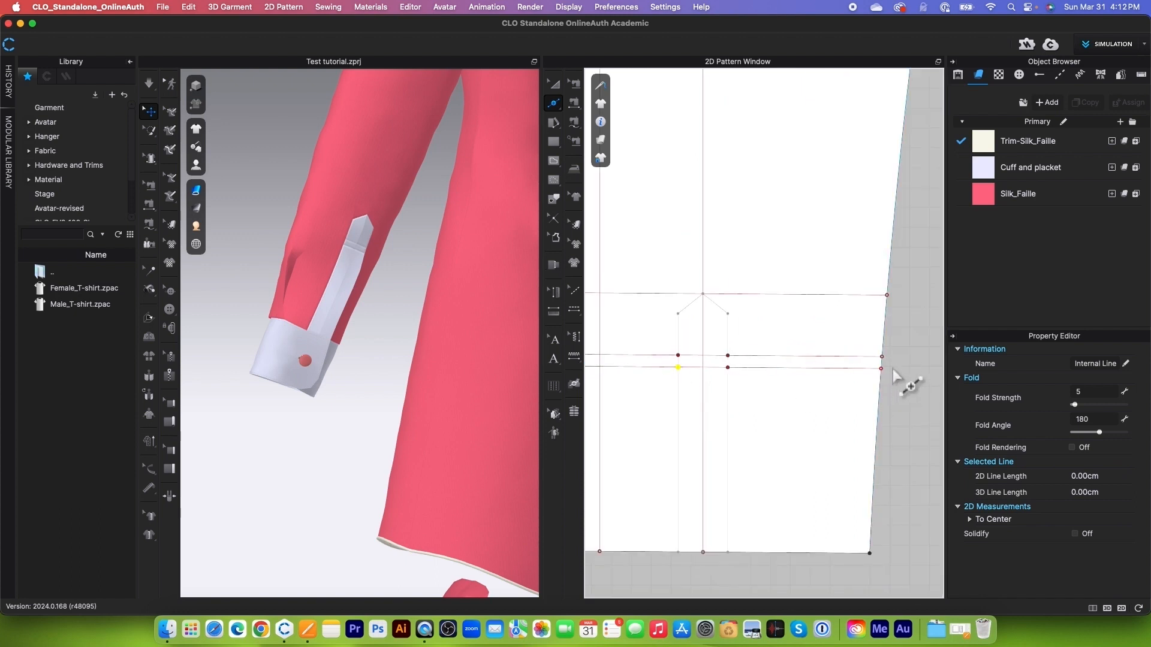
# Step: Delete the segments of the two lower horizontal lines between the placket's right edge and the sleeve's side seam
pyautogui.scroll(2, 893, 368)
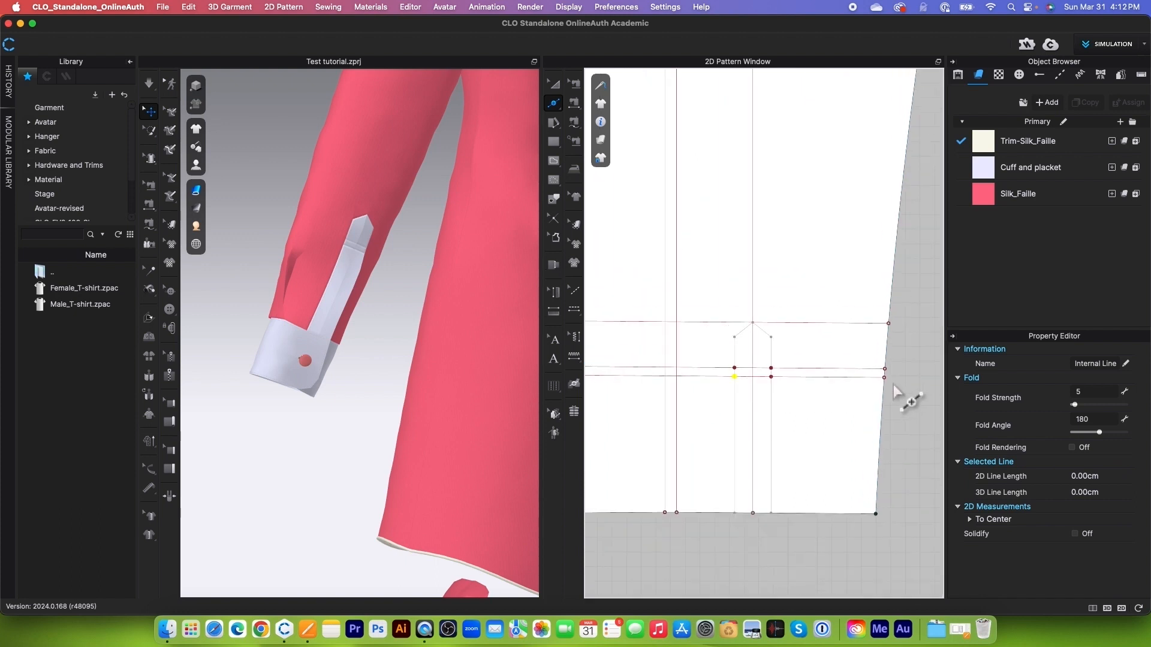
pyautogui.scroll(1, 893, 380)
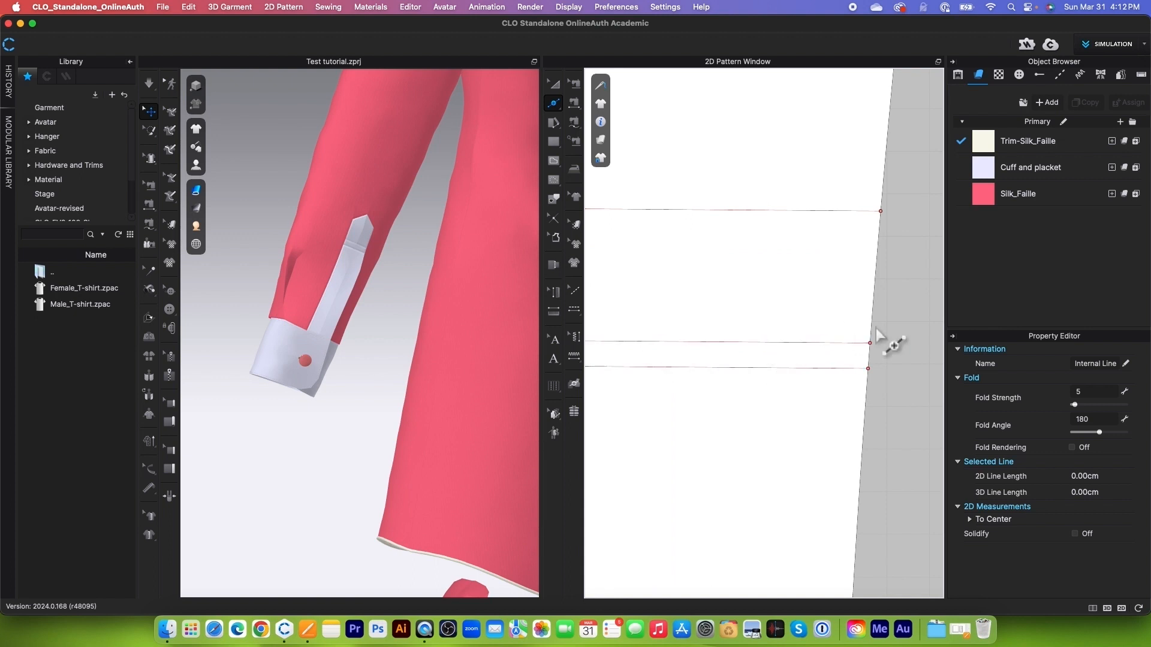
pyautogui.click(553, 104)
pyautogui.click(589, 106)
pyautogui.scroll(3, 866, 414)
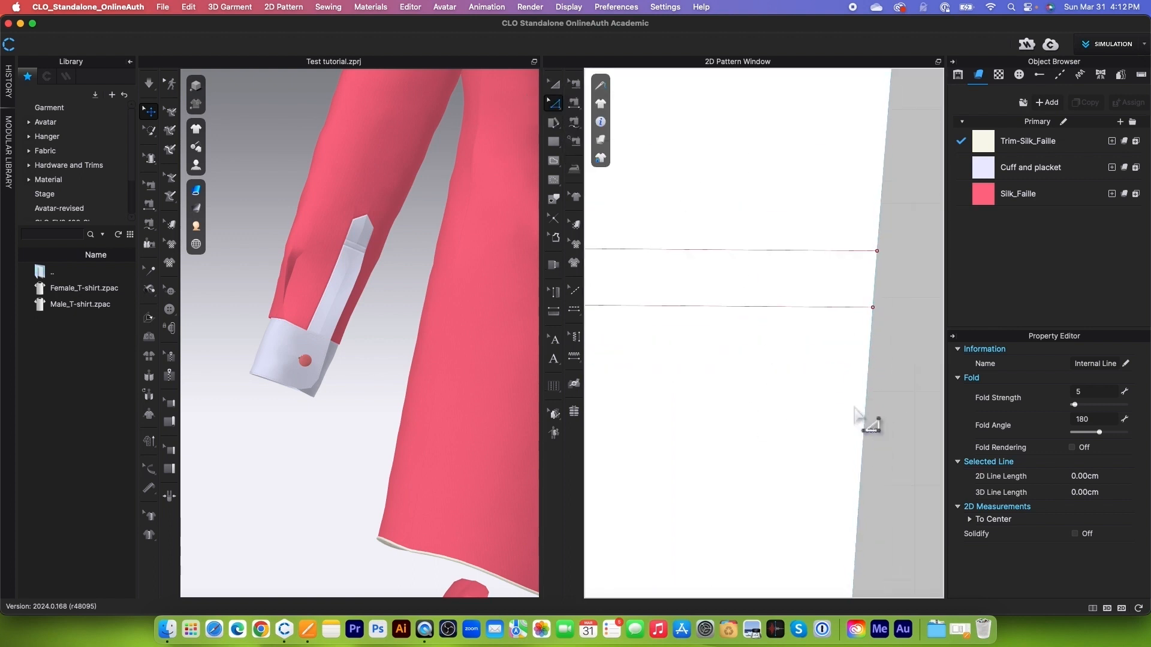
pyautogui.moveTo(842, 252); pyautogui.dragTo(889, 358)
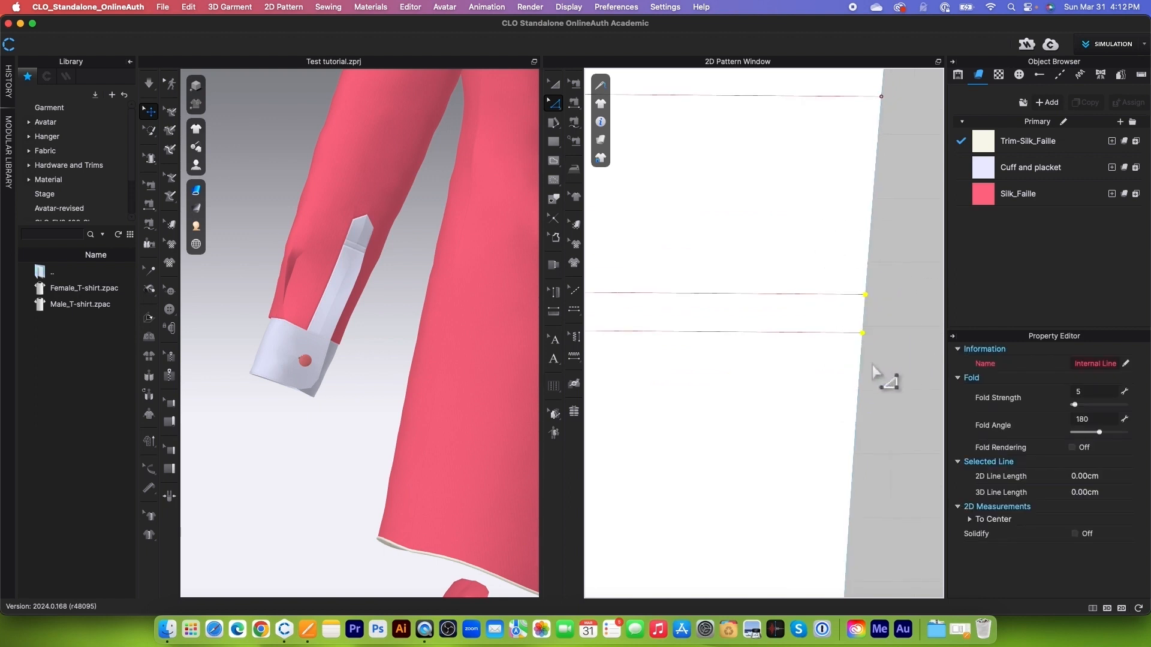
pyautogui.press('Delete')
pyautogui.scroll(-3, 879, 359)
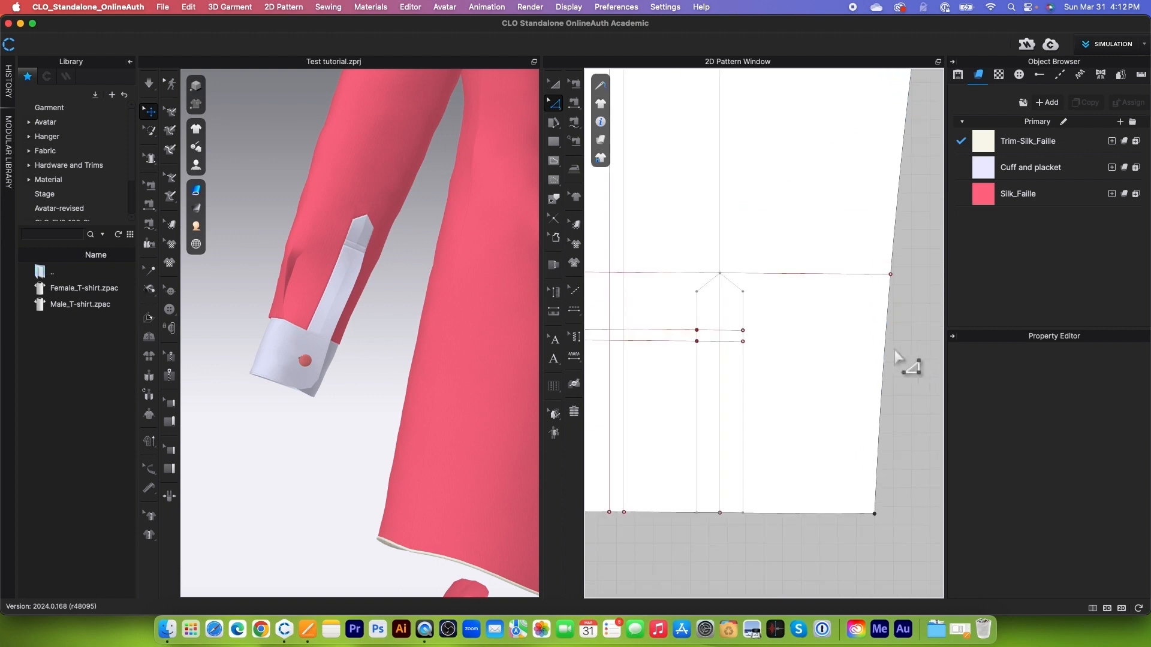
# Step: Delete the segments of the two lower horizontal lines between the placket's left edge and the opposite sleeve seam
pyautogui.scroll(5, 764, 358)
pyautogui.scroll(-3, 791, 323)
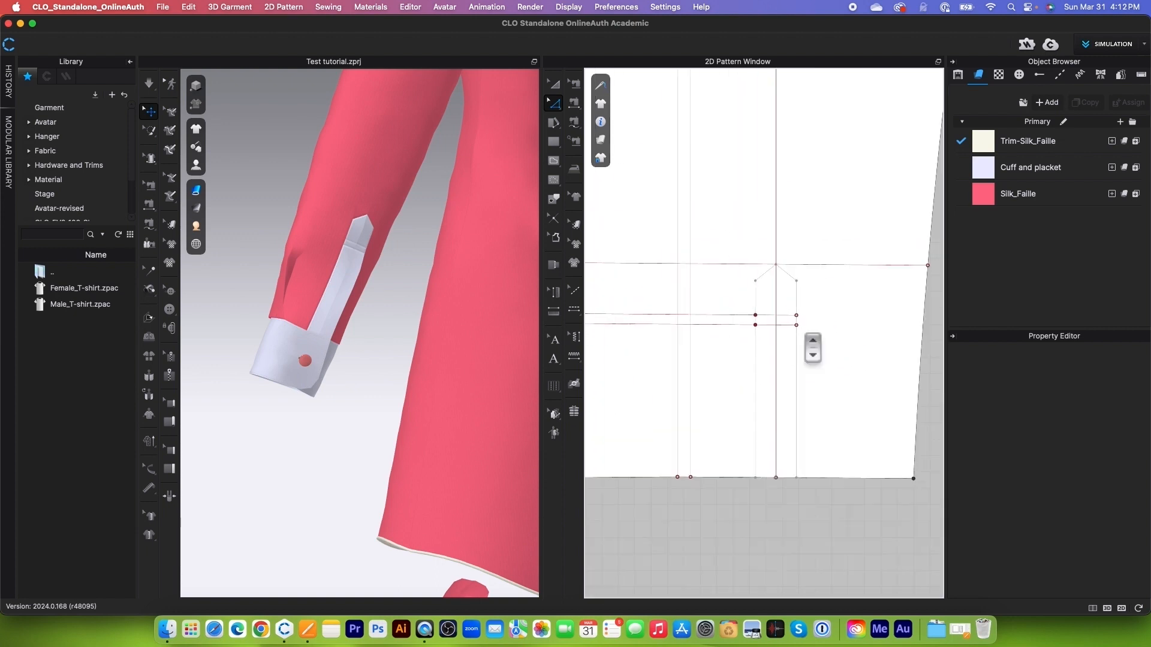
pyautogui.scroll(2, 809, 339)
pyautogui.scroll(-3, 851, 346)
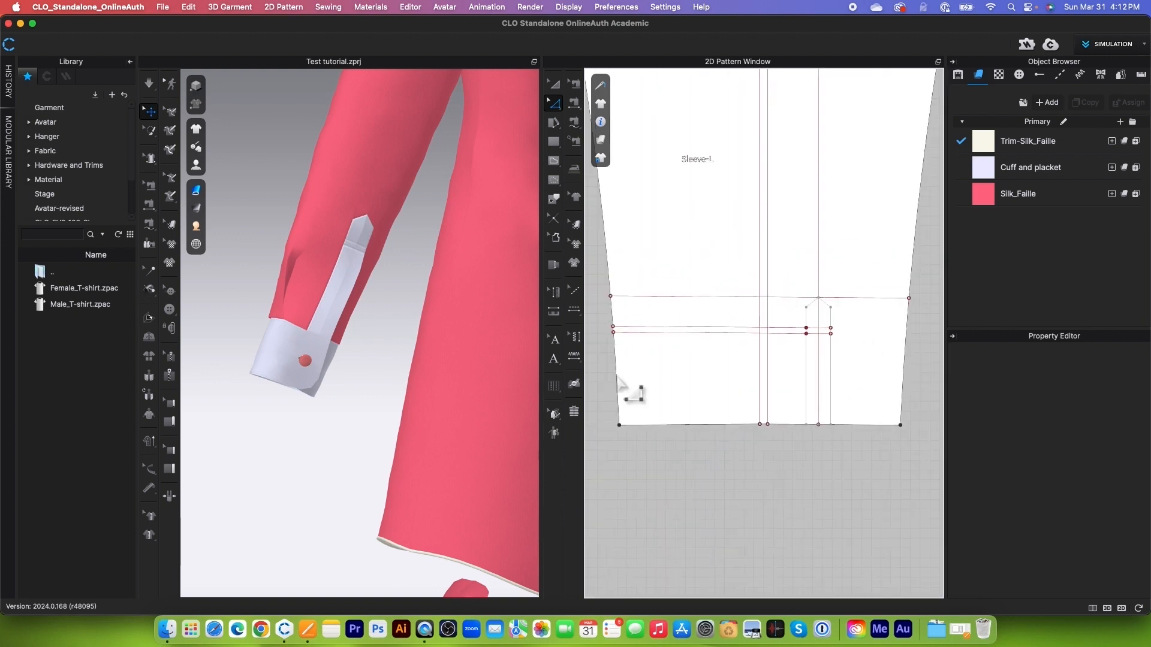
pyautogui.scroll(3, 600, 337)
pyautogui.moveTo(612, 297); pyautogui.dragTo(645, 344)
pyautogui.press('Delete')
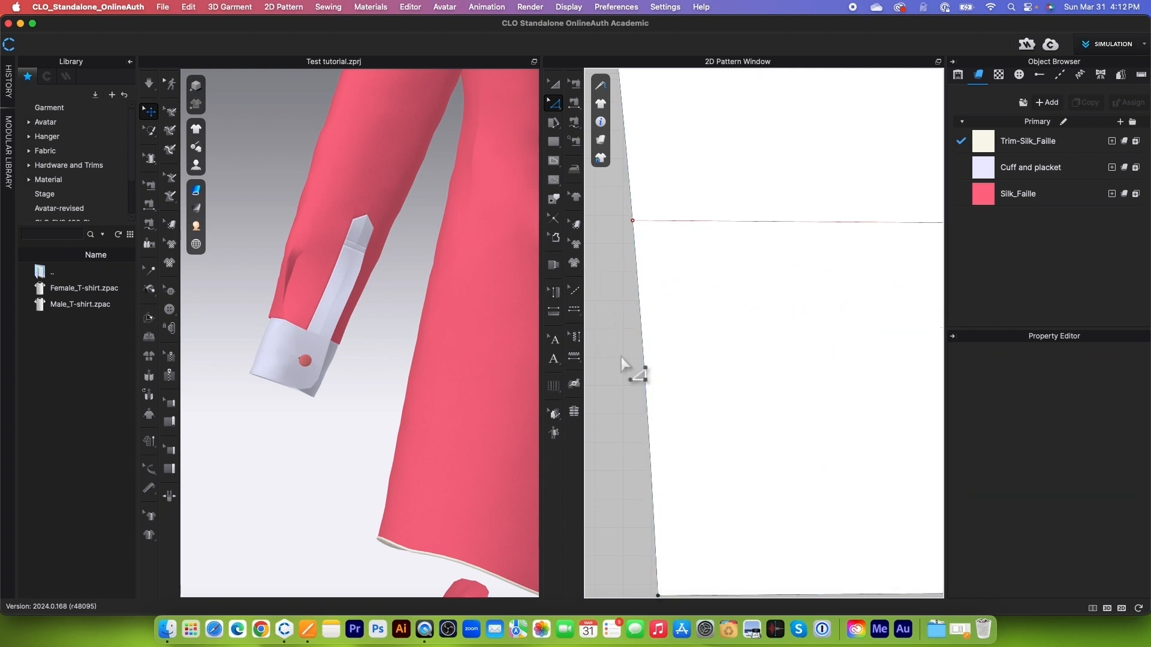
# Step: Lock the lower of the two short horizontal internal lines inside the placket shape
pyautogui.scroll(-5, 627, 368)
pyautogui.scroll(4, 772, 330)
pyautogui.scroll(2, 772, 333)
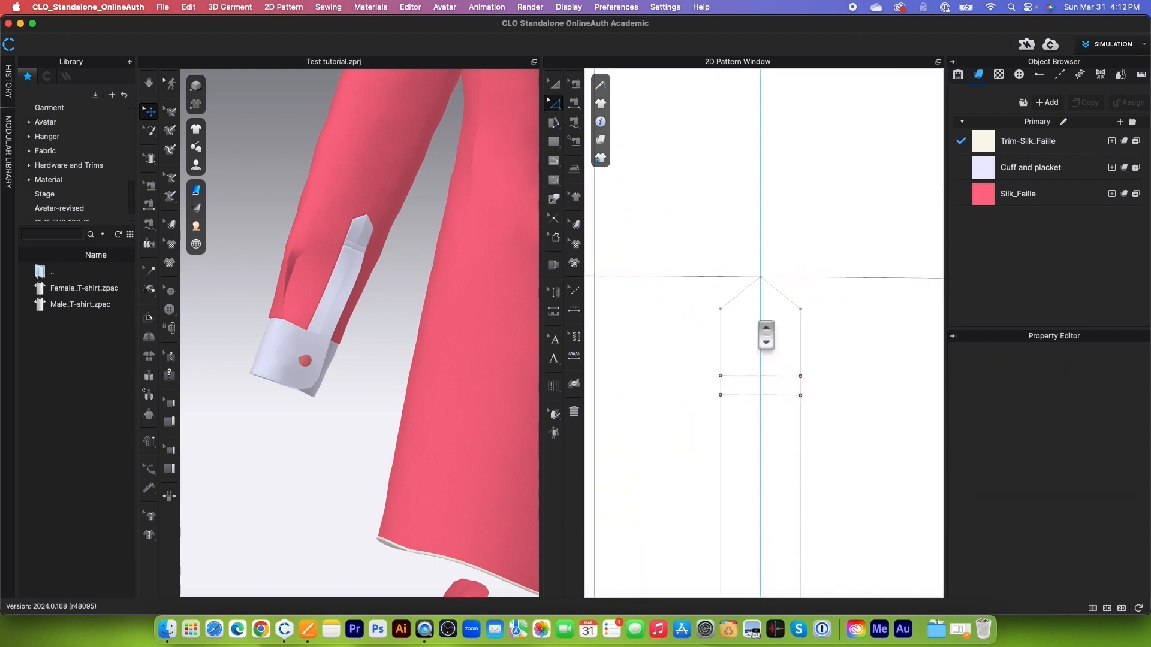
pyautogui.scroll(-2, 764, 327)
pyautogui.scroll(3, 760, 408)
pyautogui.scroll(2, 763, 327)
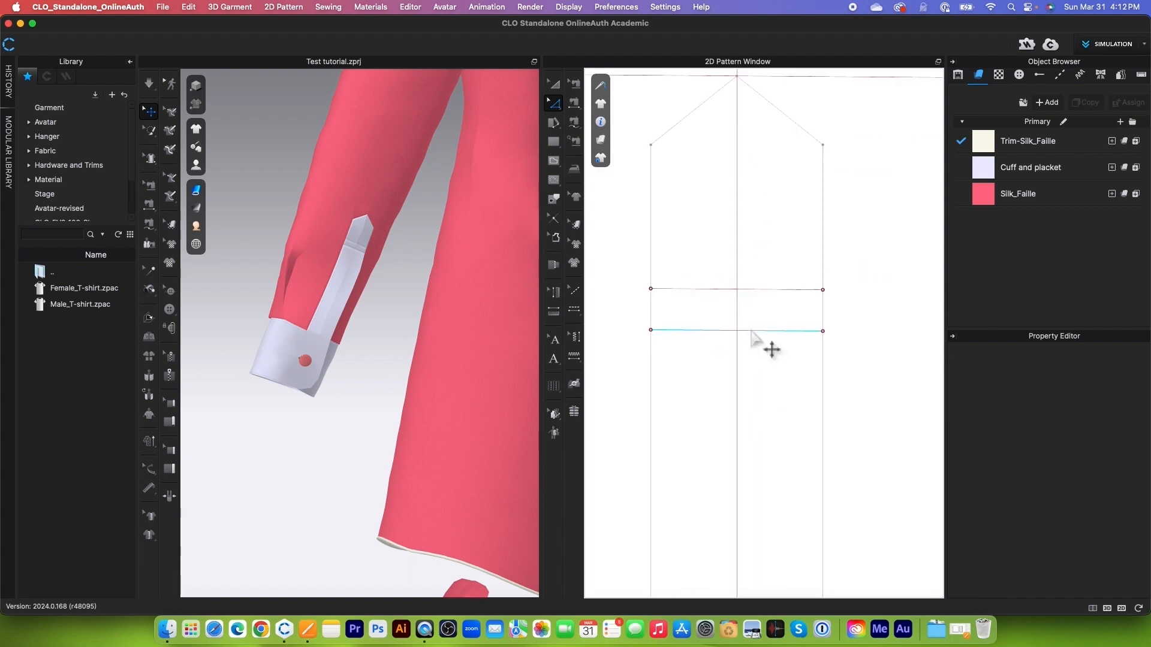
pyautogui.click(752, 330)
pyautogui.scroll(-5, 737, 343)
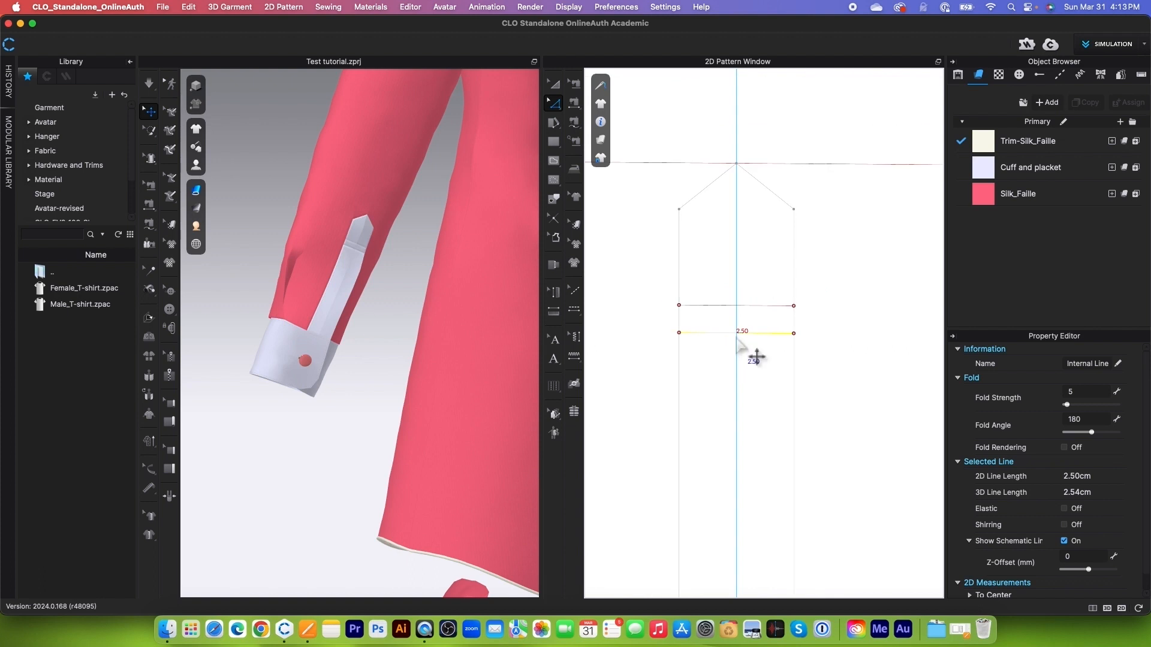
pyautogui.scroll(4, 745, 349)
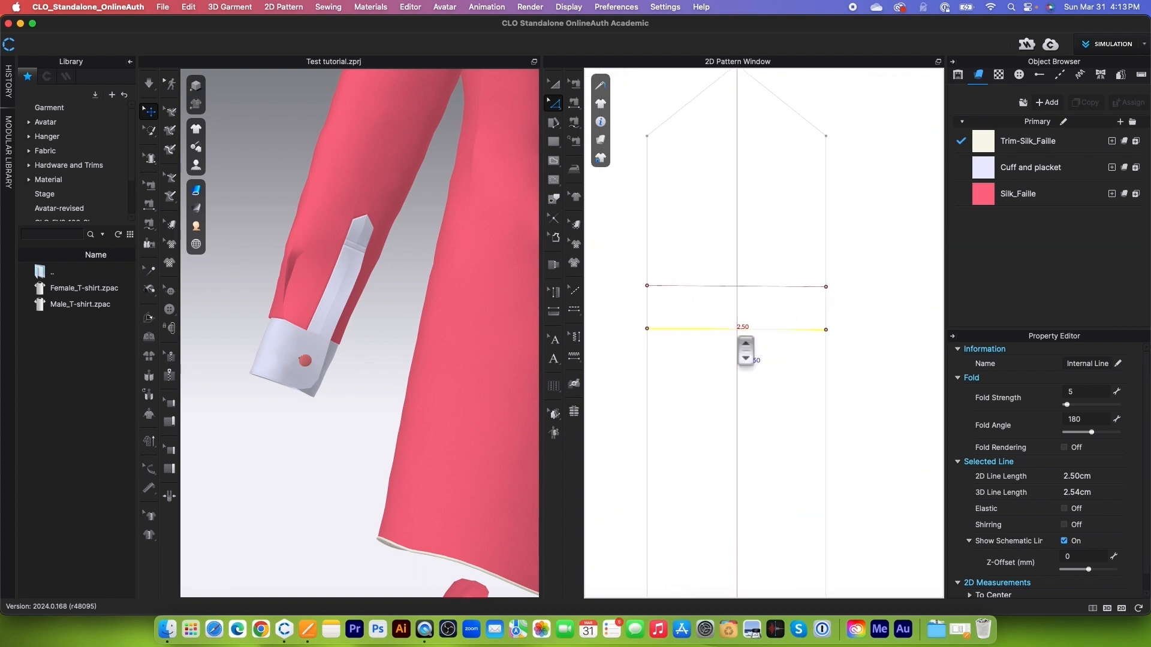
pyautogui.rightClick(758, 329)
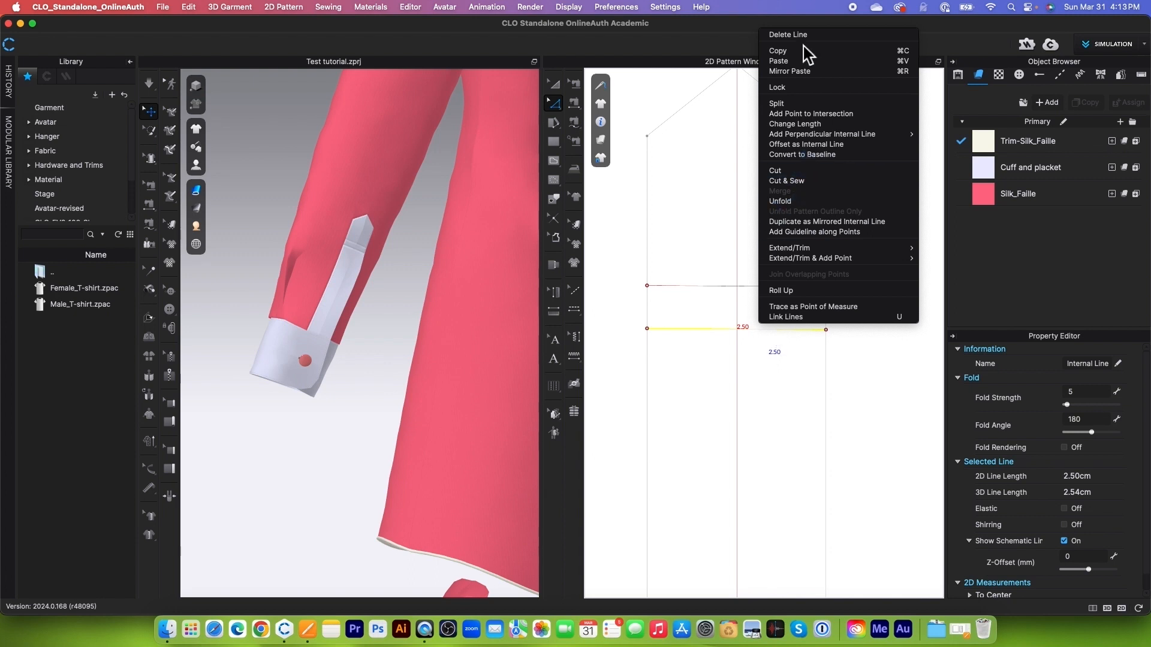
pyautogui.click(797, 87)
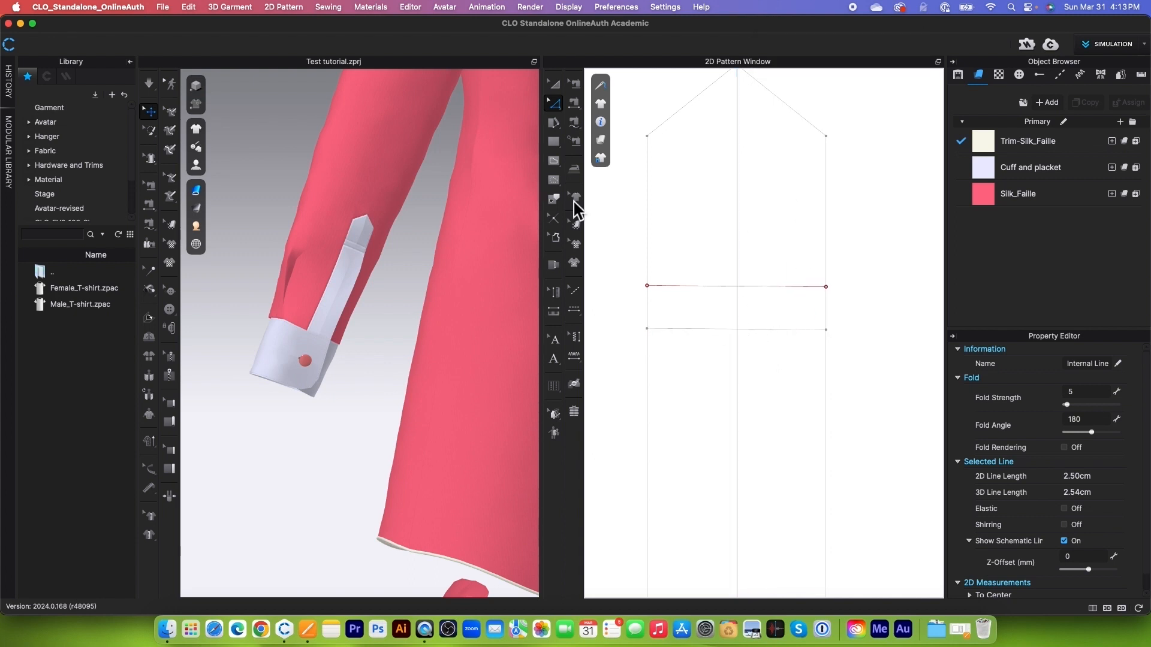
# Step: Split the vertical placket line where it crosses the lower short horizontal line
pyautogui.click(553, 103)
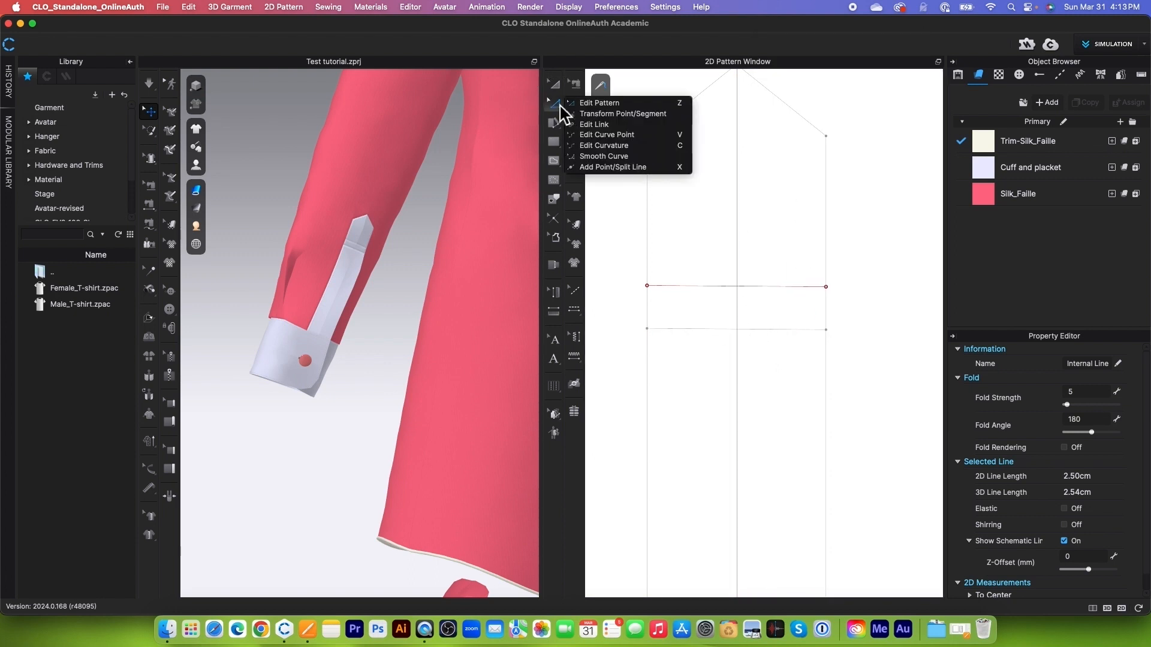
pyautogui.click(630, 168)
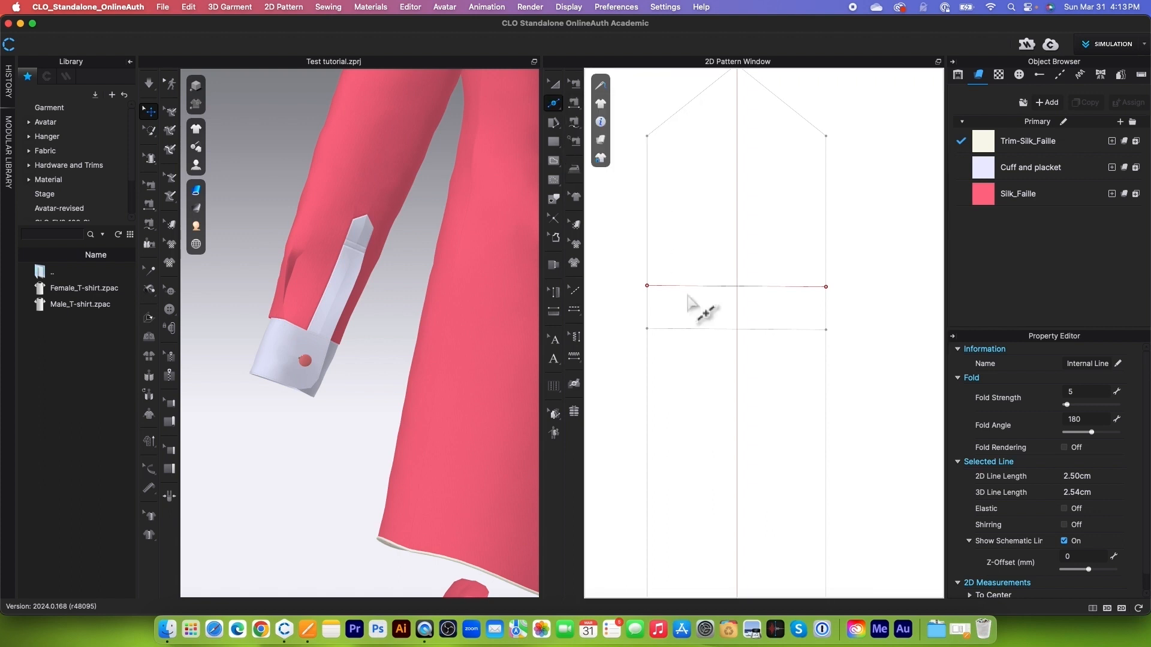
pyautogui.click(737, 329)
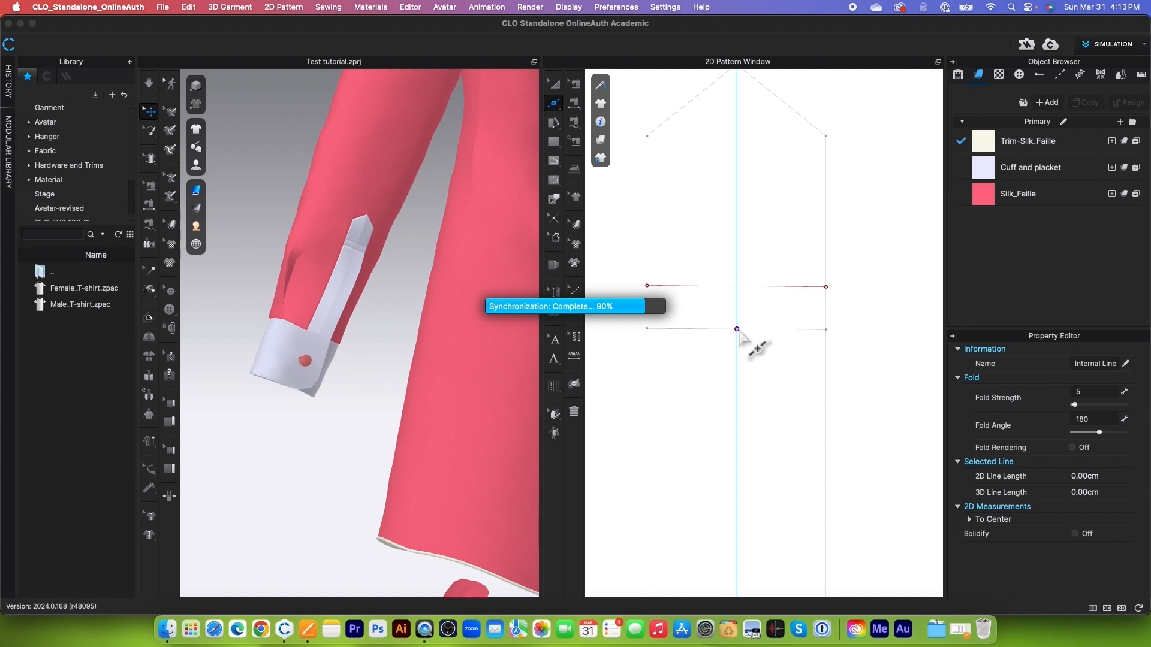
pyautogui.scroll(-5, 737, 329)
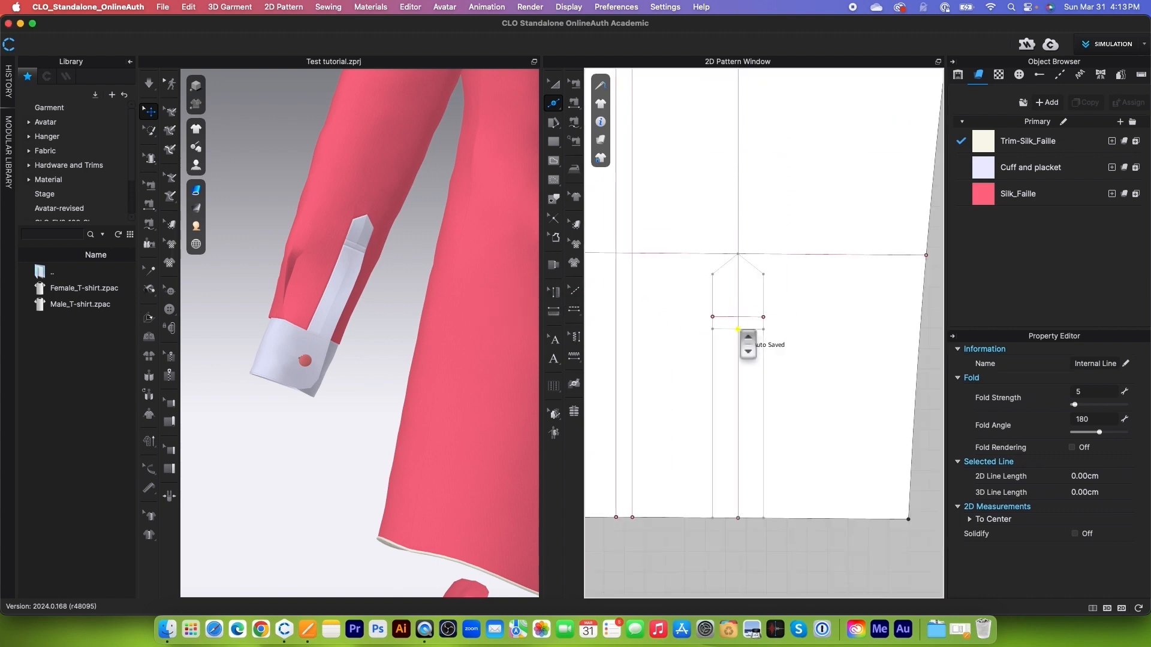
# Step: Cut the sleeve along the vertical placket line from the lower short horizontal line down to the hem
pyautogui.click(559, 103)
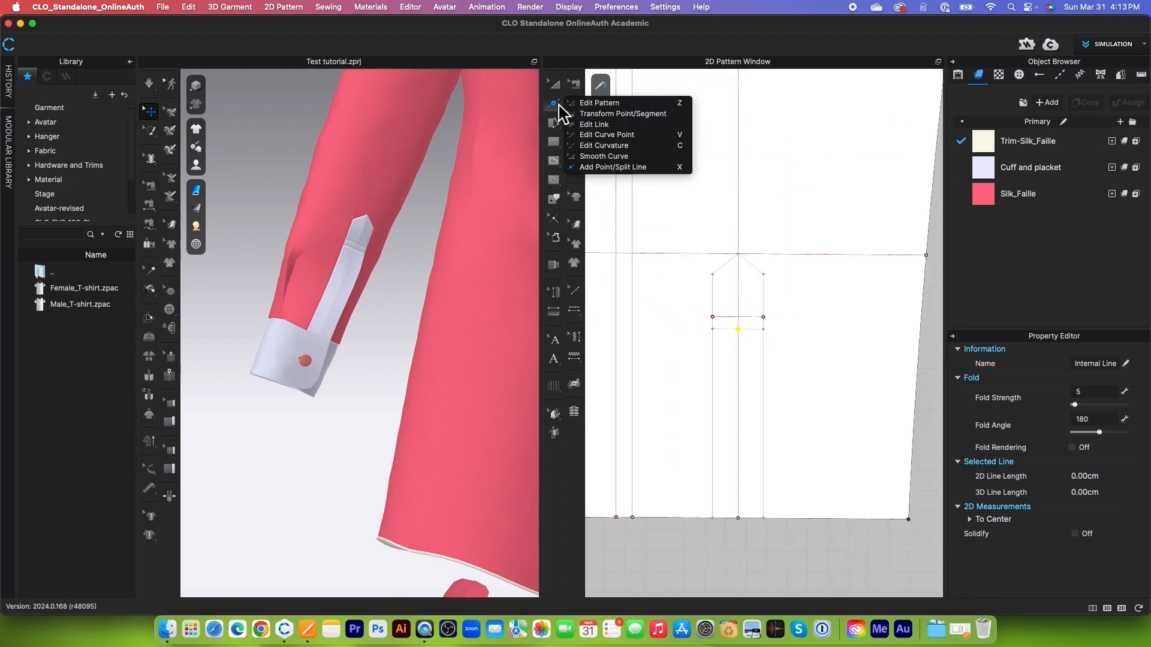
pyautogui.click(624, 113)
pyautogui.scroll(3, 818, 439)
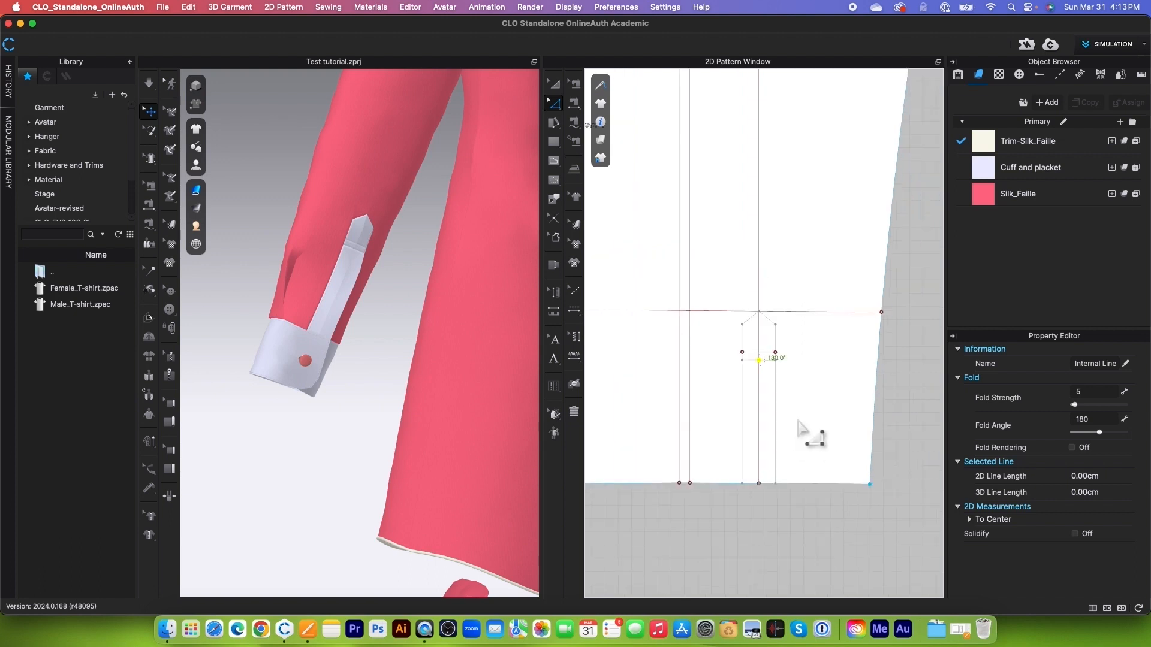
pyautogui.click(761, 434)
pyautogui.rightClick(760, 434)
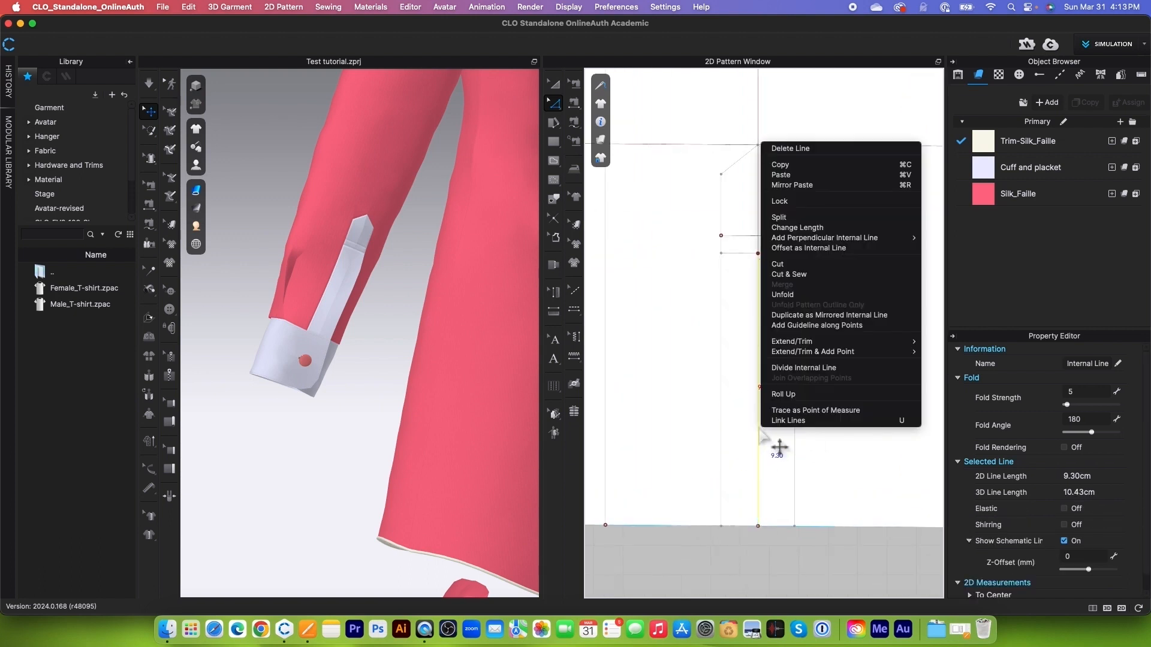
pyautogui.click(778, 264)
pyautogui.scroll(-2, 757, 456)
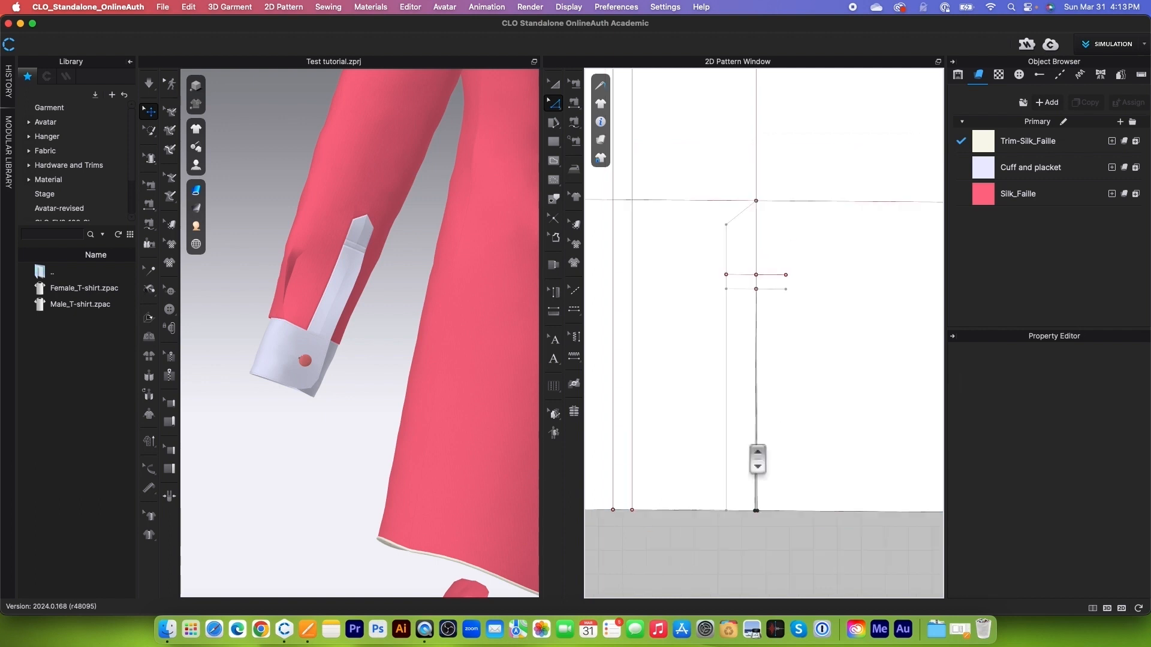
# Step: Delete the leftover vertical placket line above the slit by removing its end point on the sleeve cap
pyautogui.scroll(-5, 756, 460)
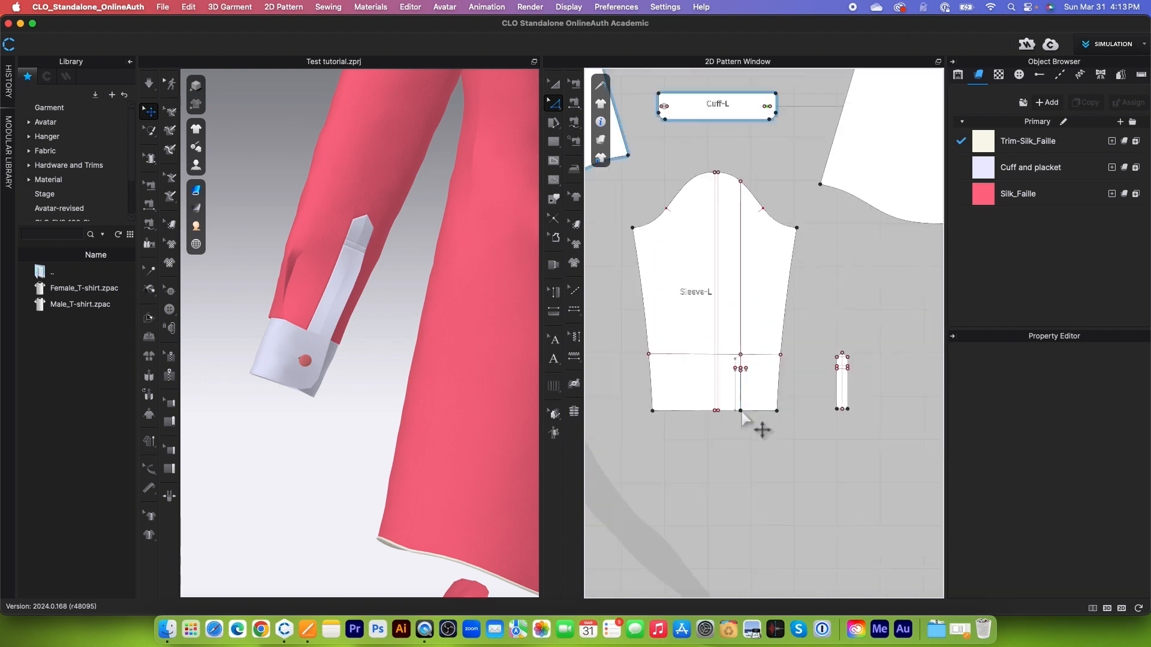
pyautogui.scroll(5, 755, 205)
pyautogui.scroll(2, 728, 153)
pyautogui.click(743, 186)
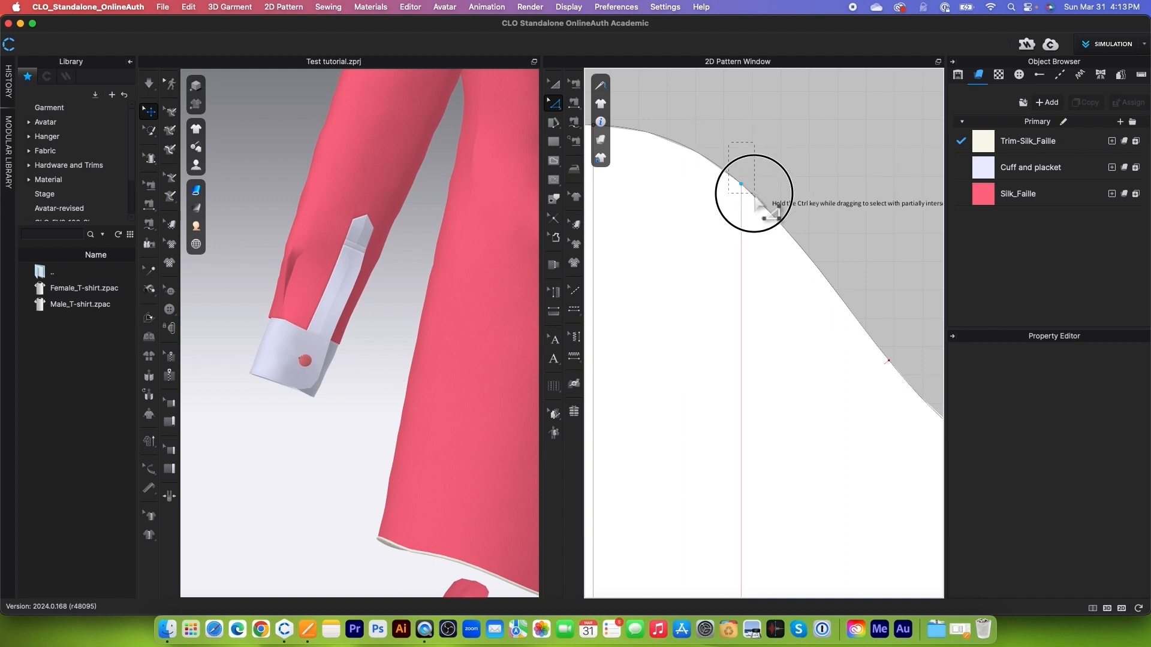
pyautogui.click(773, 205)
pyautogui.scroll(-5, 775, 246)
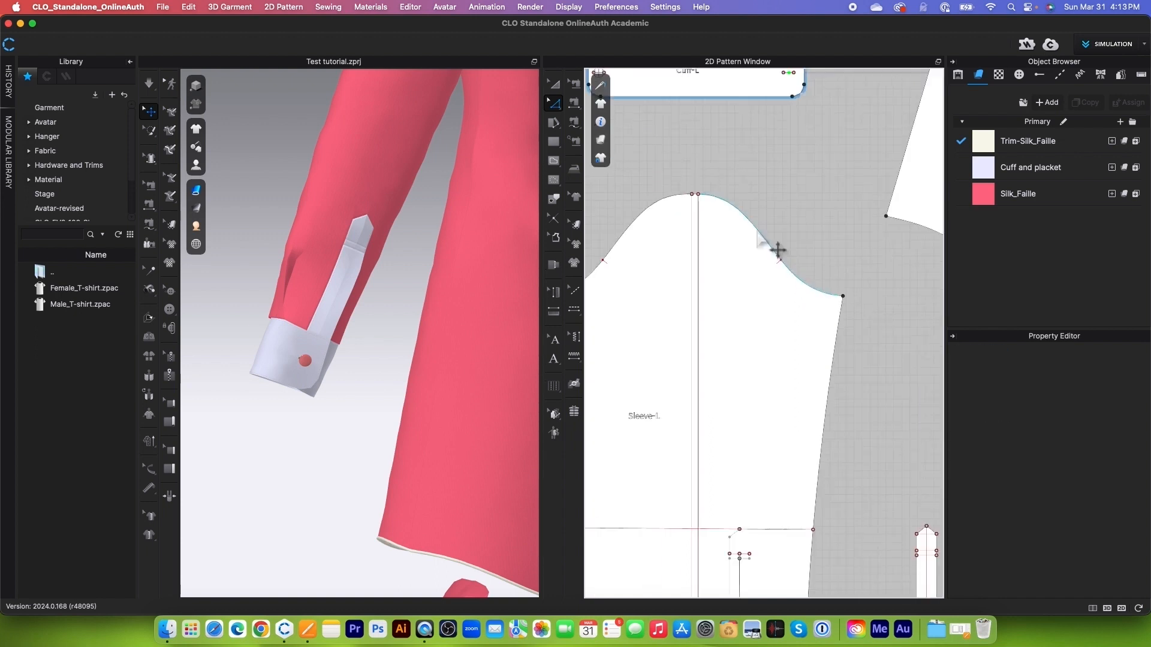
pyautogui.scroll(5, 757, 324)
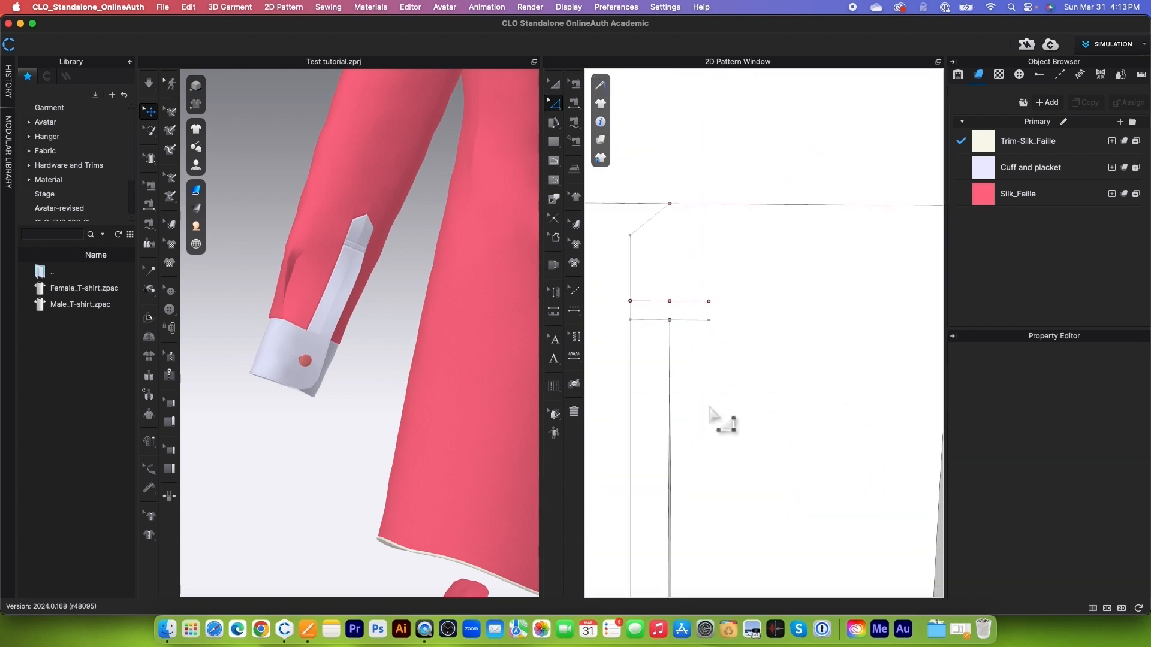
pyautogui.scroll(-3, 760, 346)
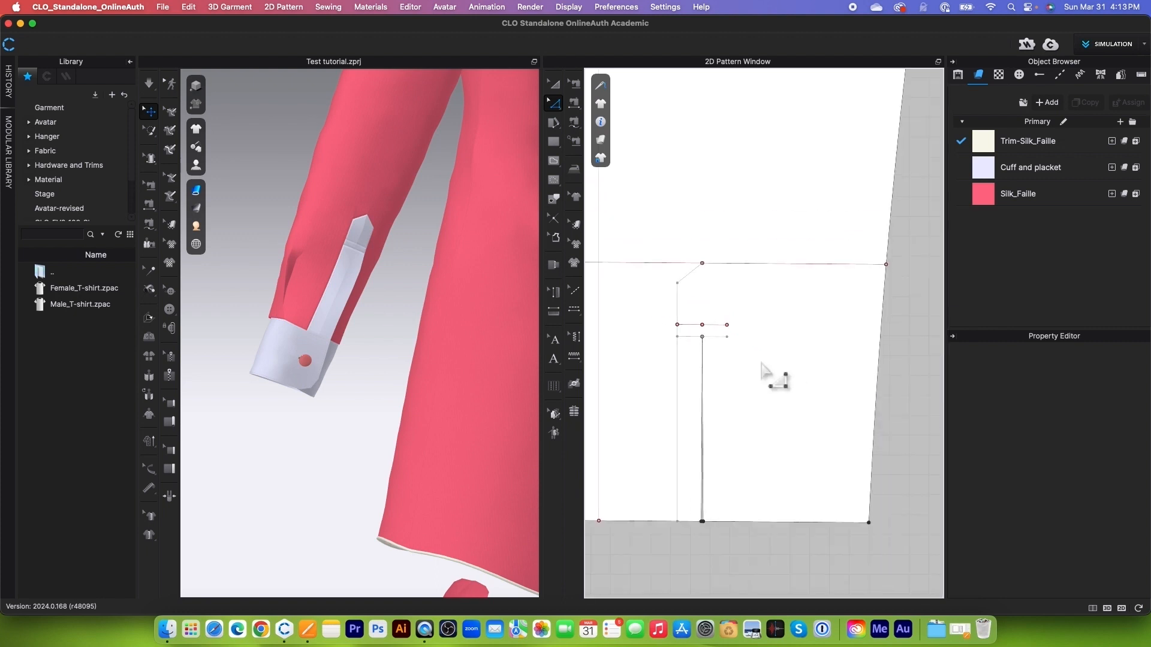
# Step: Undo the vertical line's deletion, the sleeve slit cut and the removal of the placket outline's right side
pyautogui.scroll(3, 732, 324)
pyautogui.scroll(-4, 734, 384)
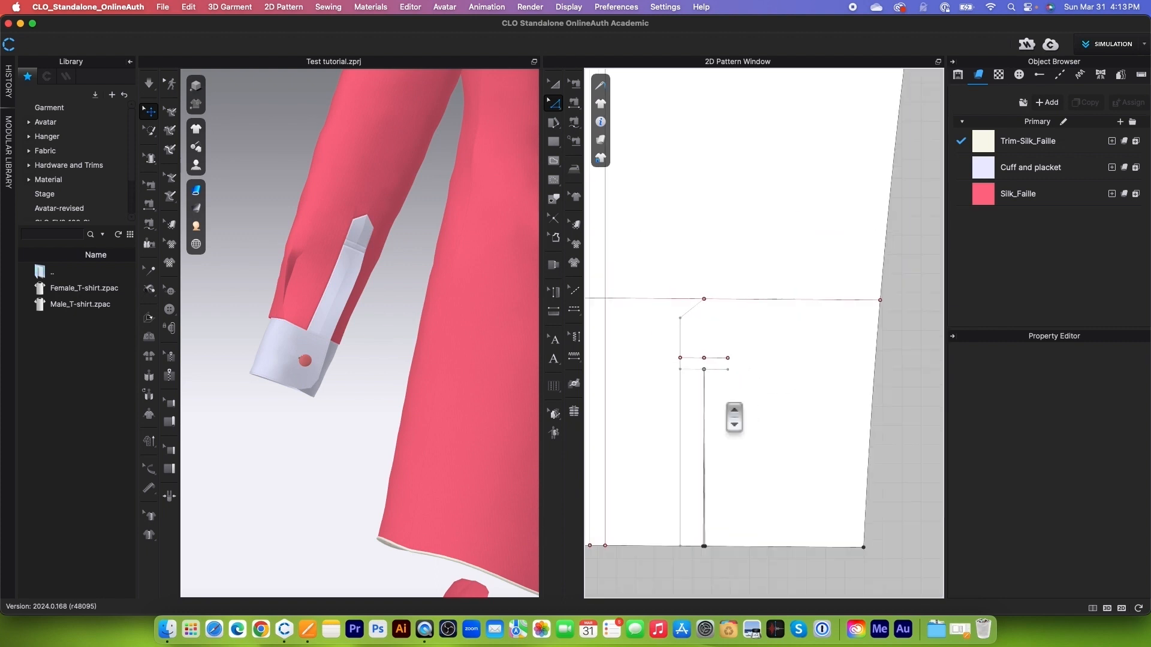
pyautogui.scroll(4, 712, 359)
pyautogui.scroll(-2, 710, 335)
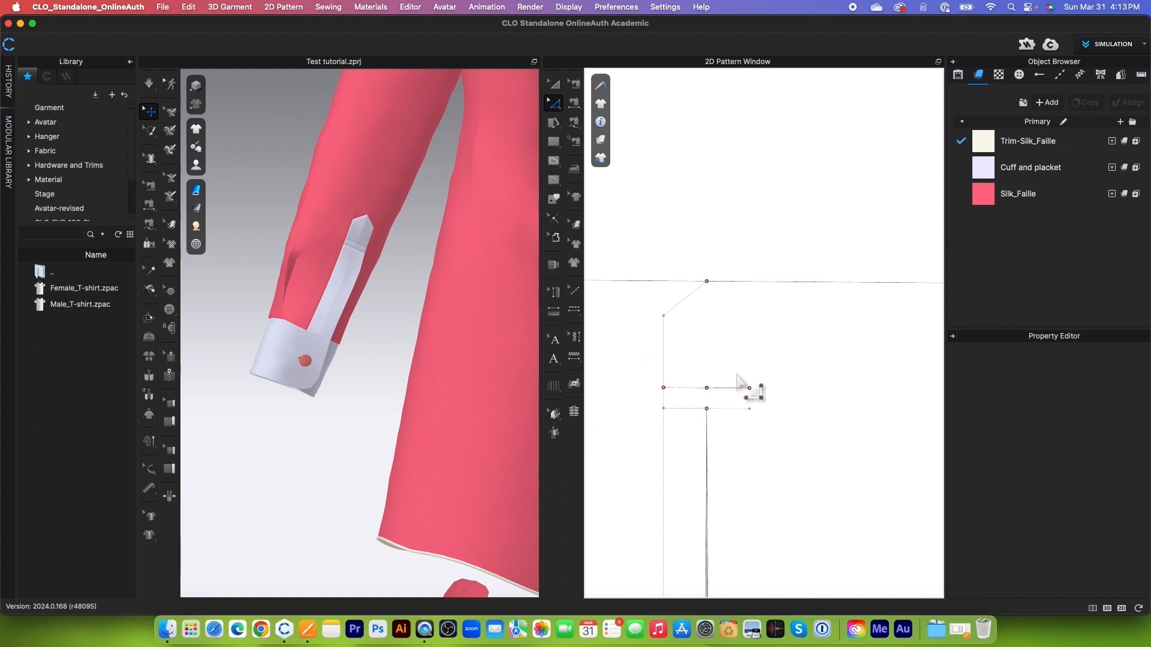
pyautogui.press('super+z')
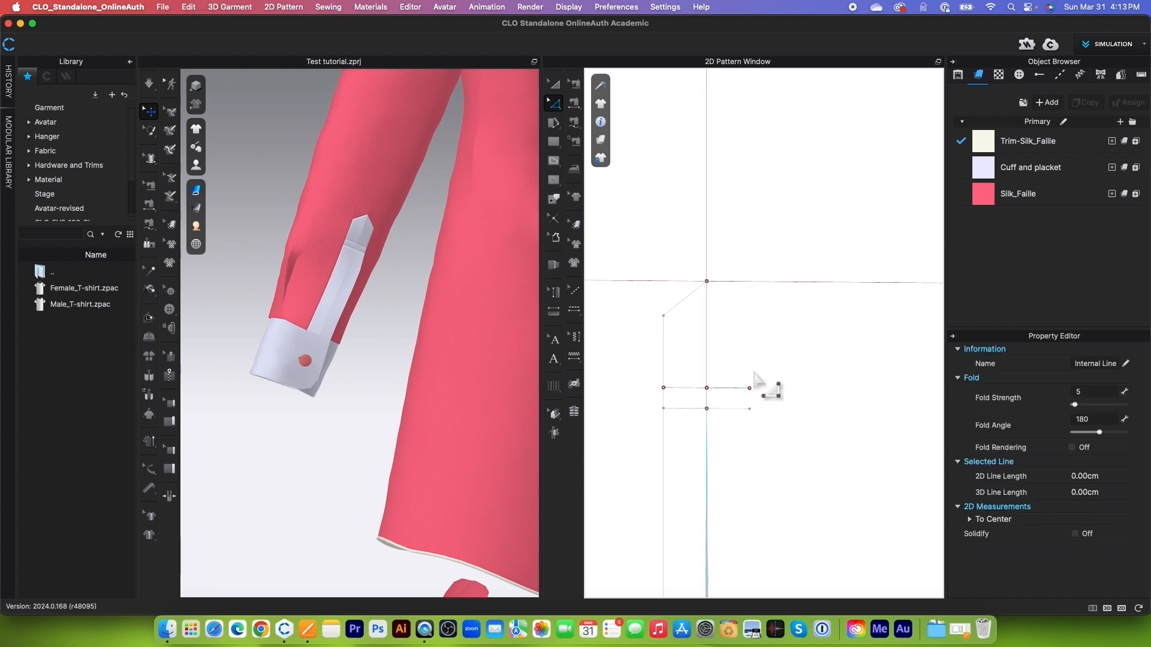
pyautogui.click(758, 379)
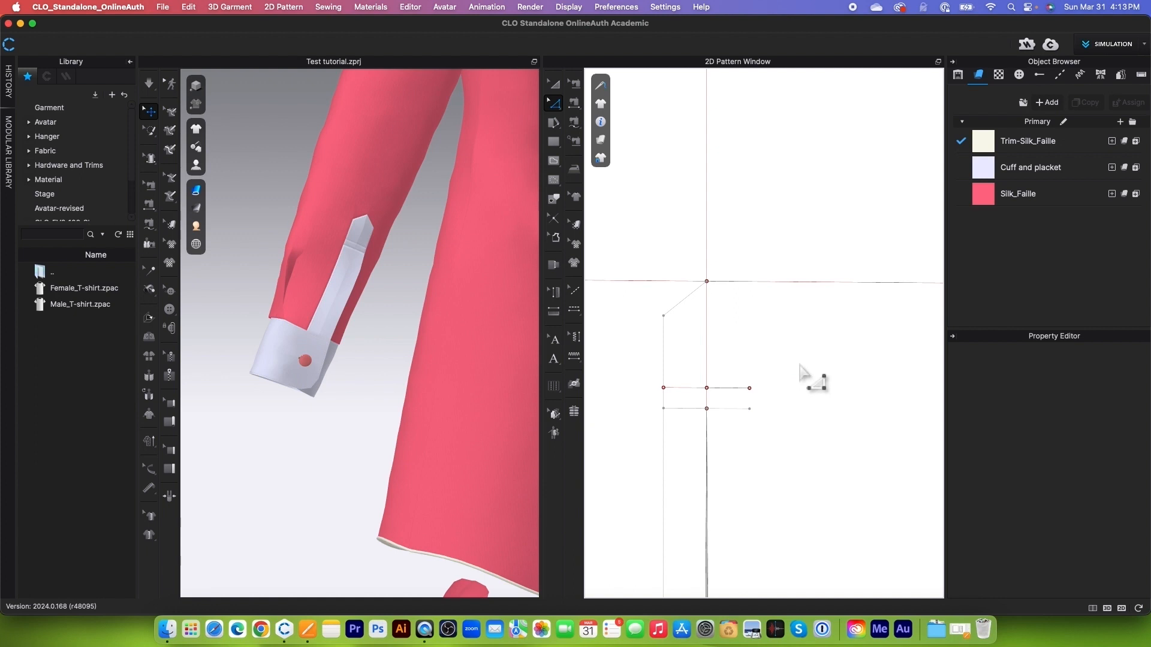
pyautogui.press('super+z')
pyautogui.scroll(-3, 800, 377)
pyautogui.scroll(4, 800, 377)
pyautogui.scroll(-4, 767, 359)
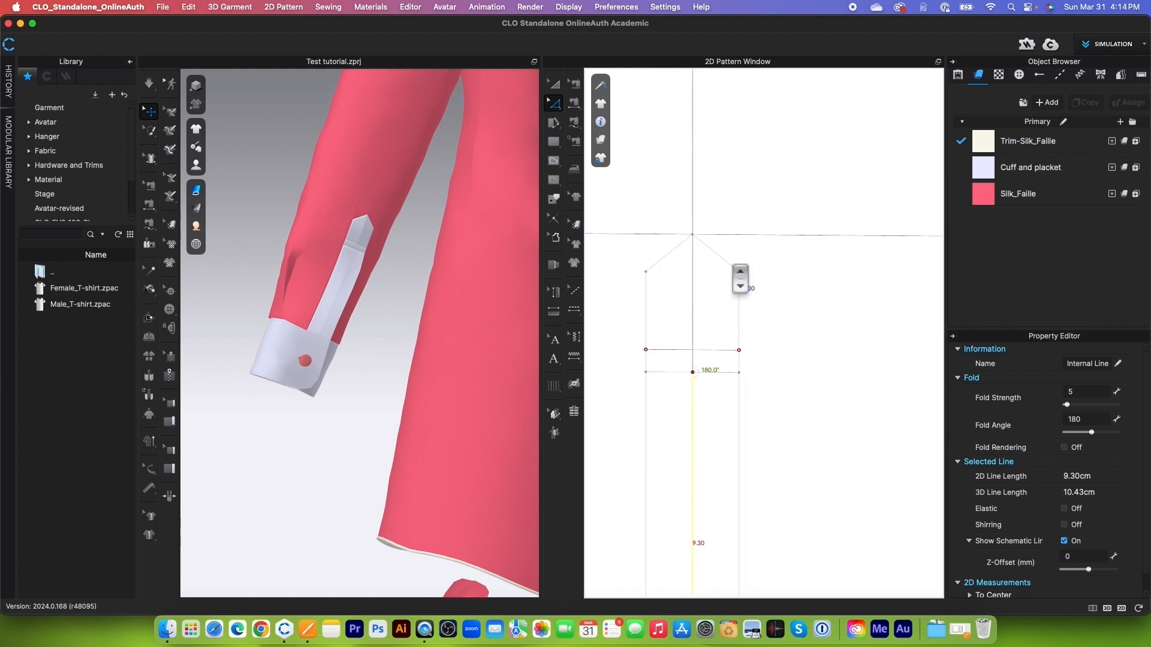
pyautogui.scroll(-3, 740, 279)
pyautogui.scroll(-1, 869, 455)
pyautogui.click(906, 459)
pyautogui.scroll(3, 753, 333)
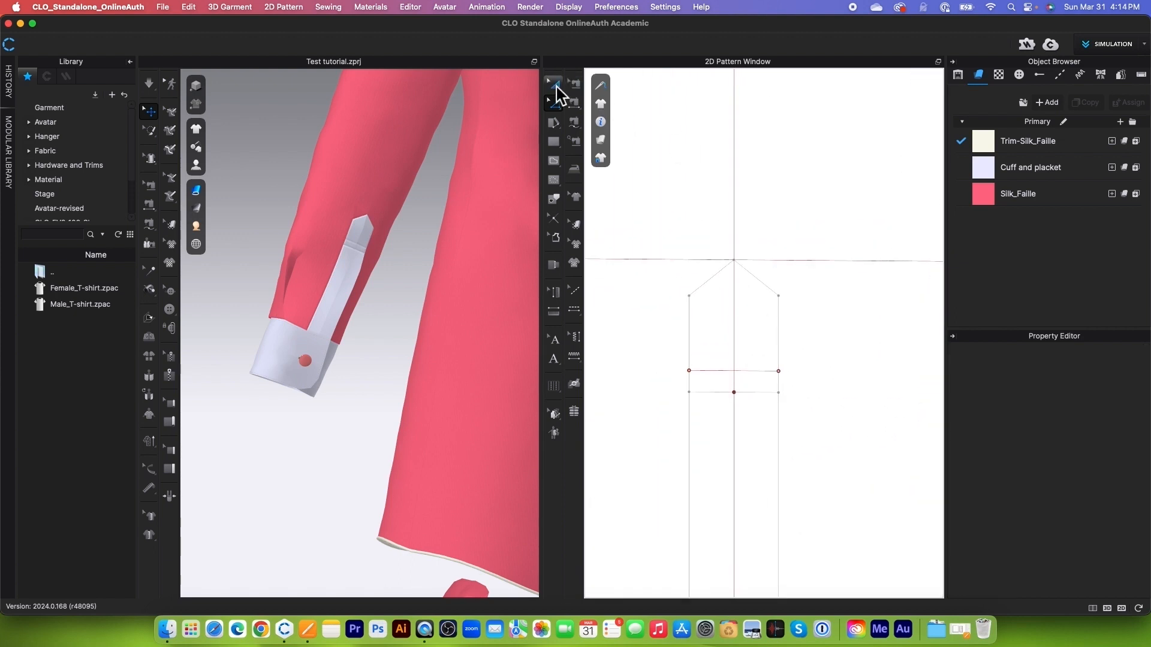
# Step: Unlock all internal lines in the pattern
pyautogui.scroll(2, 743, 276)
pyautogui.rightClick(752, 211)
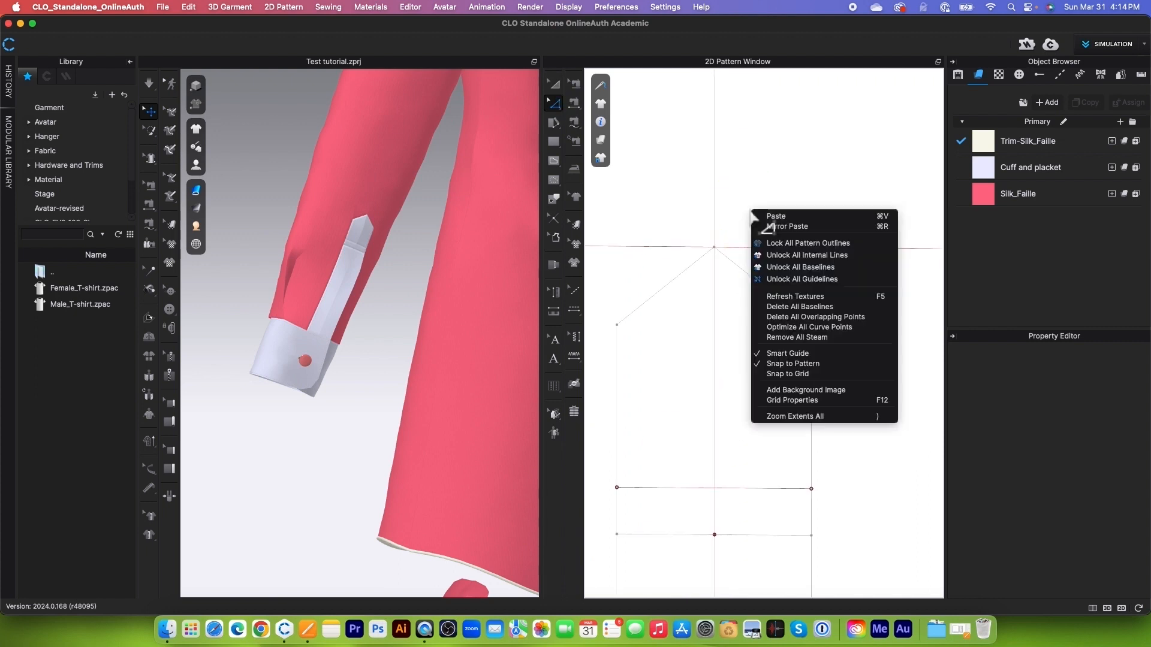
pyautogui.click(792, 258)
pyautogui.scroll(-3, 732, 308)
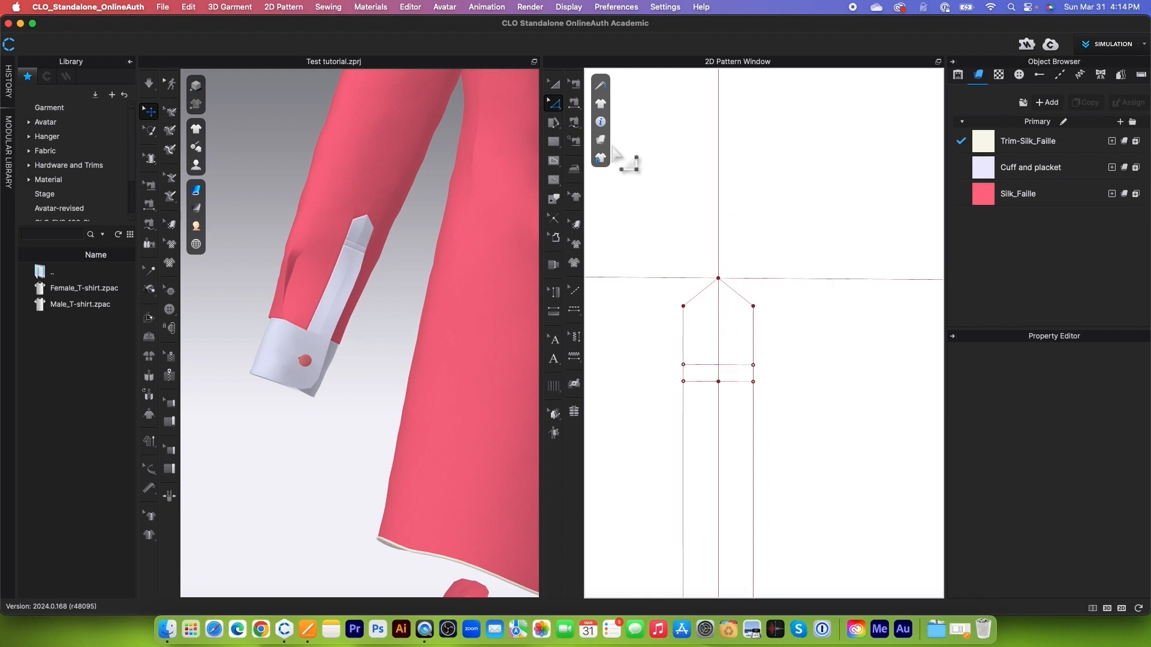
# Step: Select the whole pointed placket outline on the sleeve and bring up its available line operations
pyautogui.click(555, 86)
pyautogui.scroll(3, 779, 465)
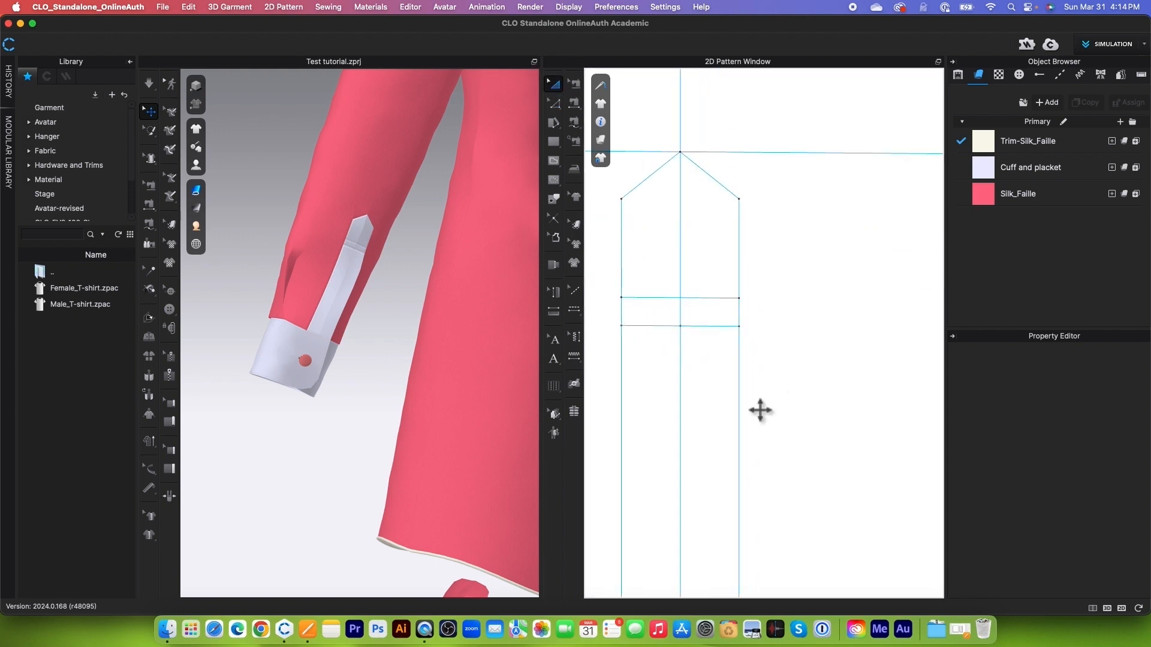
pyautogui.click(747, 425)
pyautogui.scroll(-3, 748, 427)
pyautogui.scroll(1, 749, 432)
pyautogui.rightClick(745, 427)
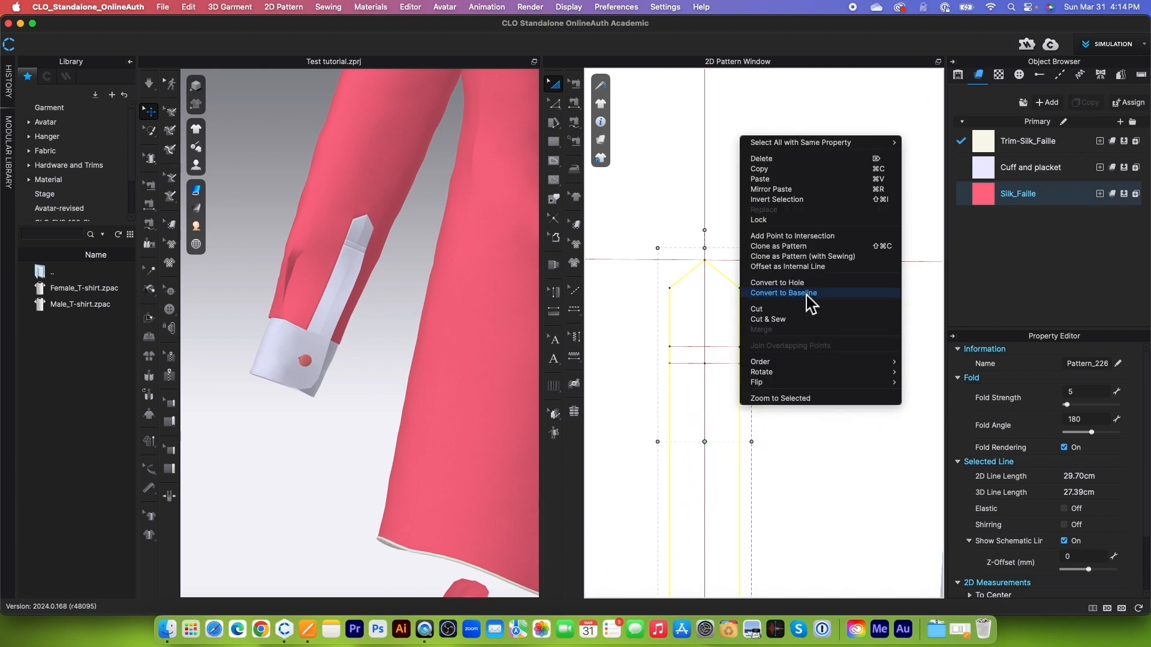
# Step: Convert the placket outline on the left sleeve pattern to a baseline and lock all baselines
pyautogui.click(807, 294)
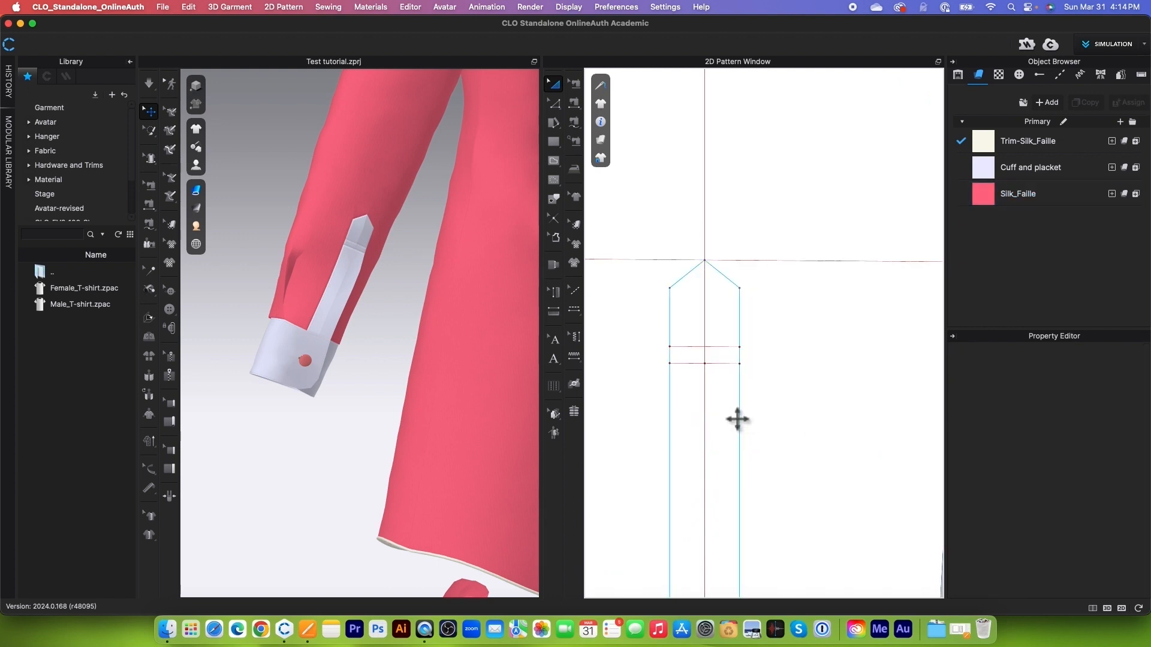
pyautogui.click(610, 160)
pyautogui.click(687, 217)
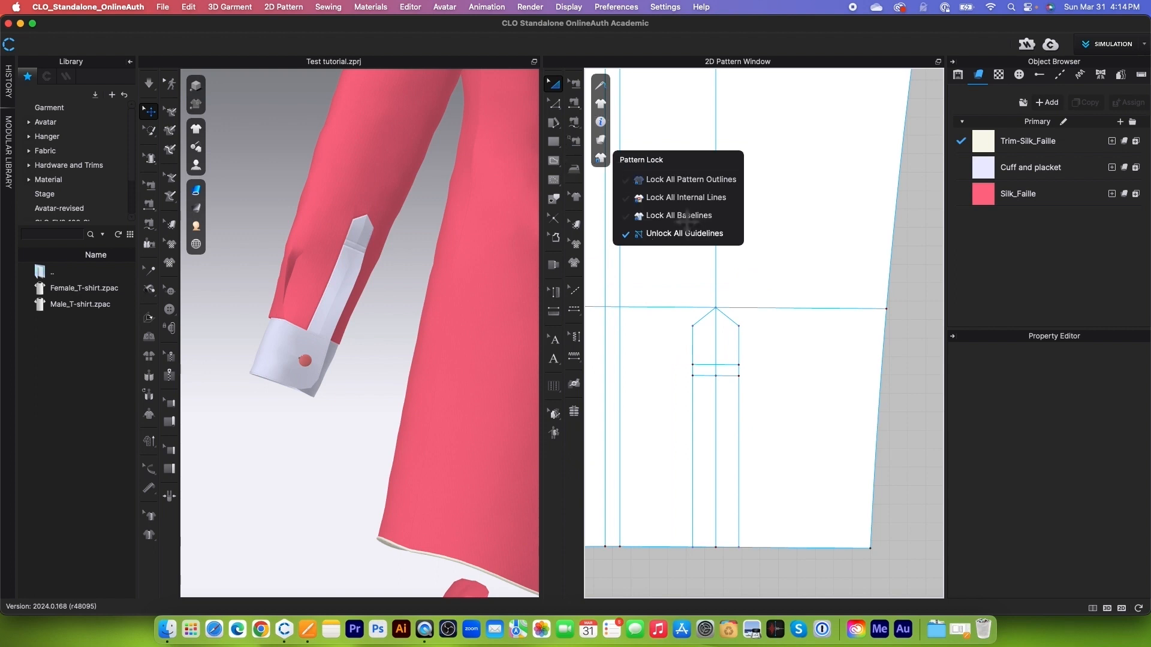
pyautogui.click(685, 219)
pyautogui.scroll(3, 784, 428)
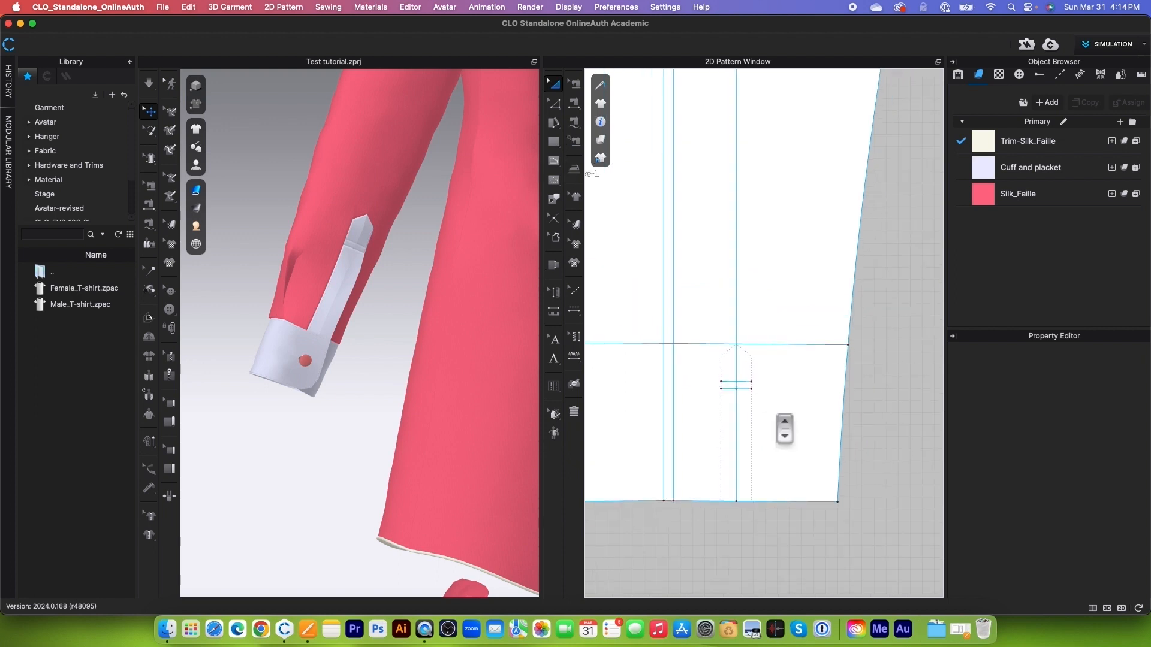
# Step: Apply Cut & Sew to the placket's centre line segment between the lower crossbar and the sleeve hem
pyautogui.scroll(-5, 784, 429)
pyautogui.scroll(-5, 699, 409)
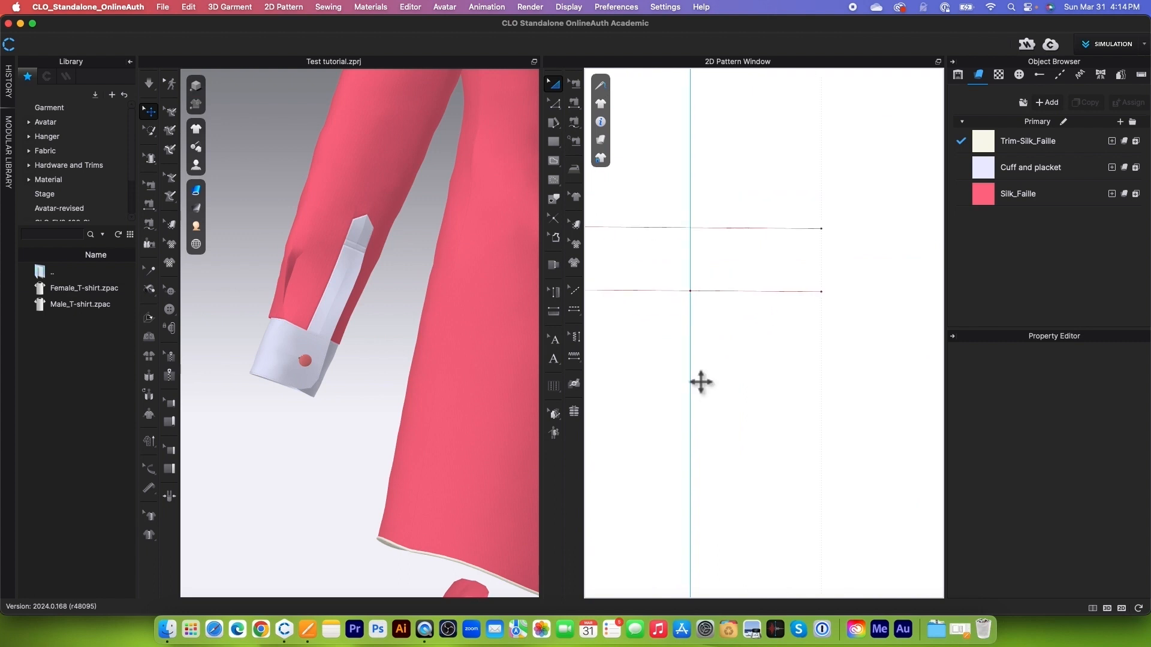
pyautogui.click(554, 103)
pyautogui.scroll(-3, 701, 339)
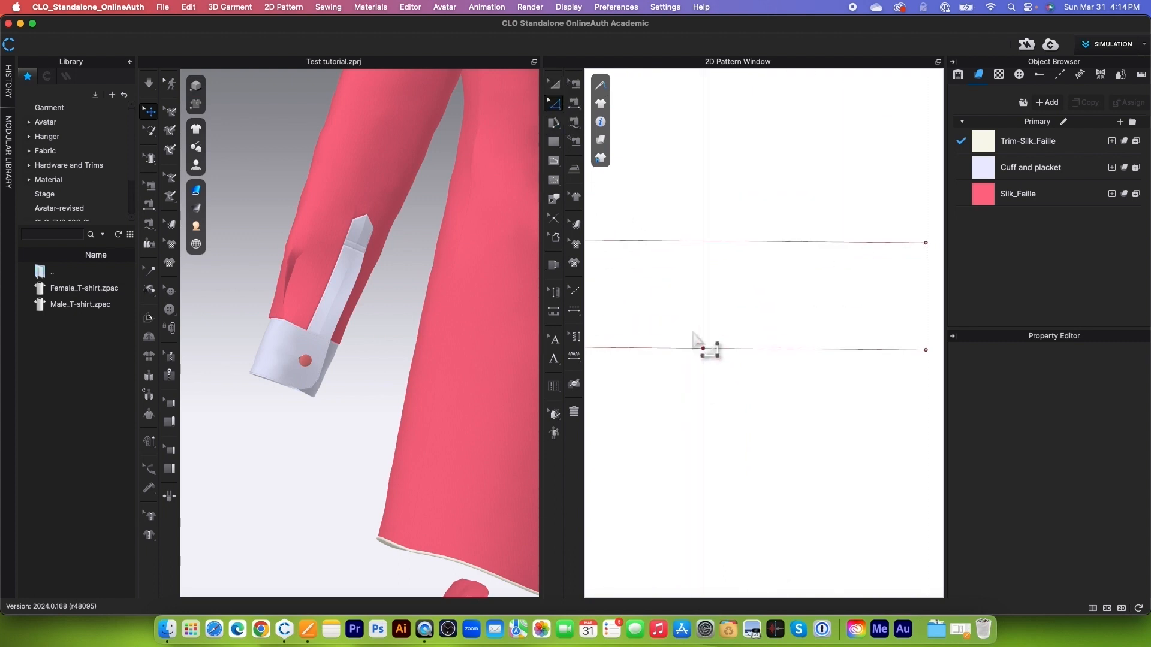
pyautogui.scroll(2, 712, 373)
pyautogui.click(712, 374)
pyautogui.scroll(1, 713, 384)
pyautogui.scroll(4, 714, 405)
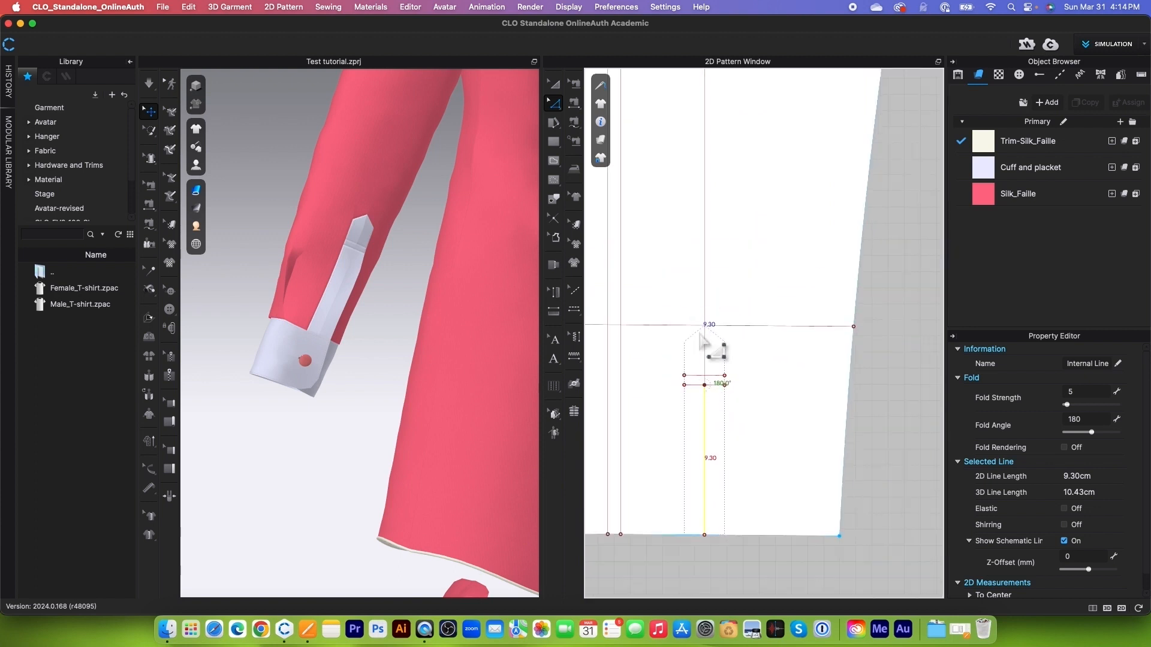
pyautogui.click(563, 104)
pyautogui.click(588, 105)
pyautogui.scroll(-1, 727, 526)
pyautogui.rightClick(708, 488)
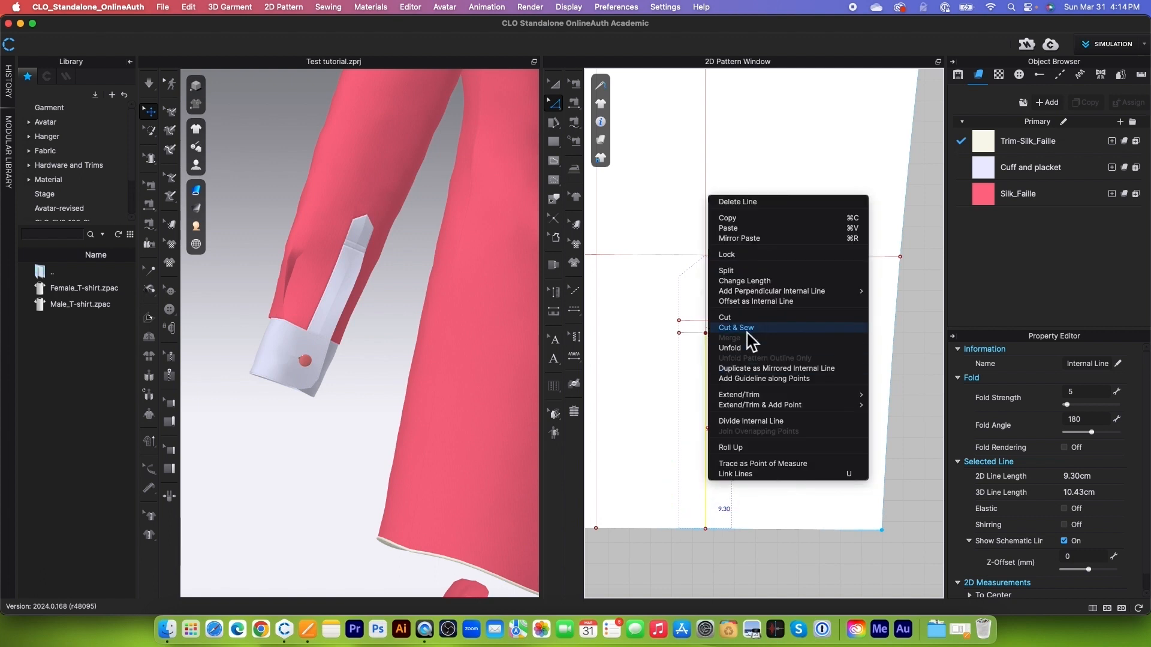
pyautogui.click(737, 328)
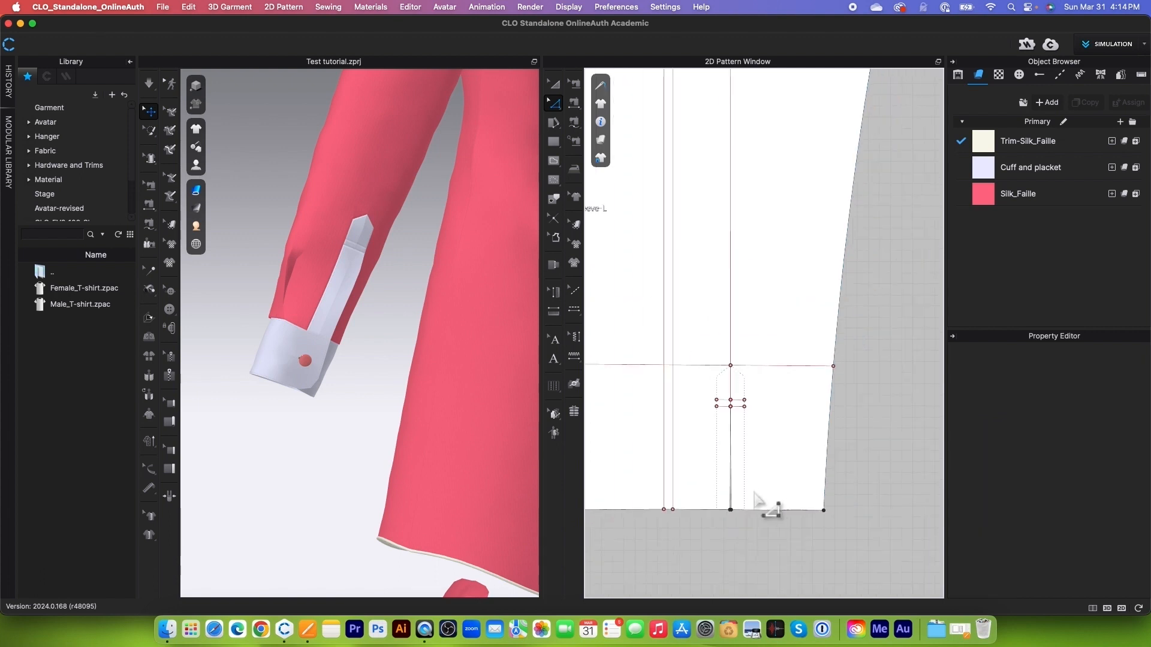
# Step: Trace both long sides and the pointed tip of the placket baseline as internal lines on the sleeve
pyautogui.scroll(2, 717, 424)
pyautogui.scroll(-4, 767, 478)
pyautogui.scroll(4, 694, 447)
pyautogui.scroll(-2, 742, 453)
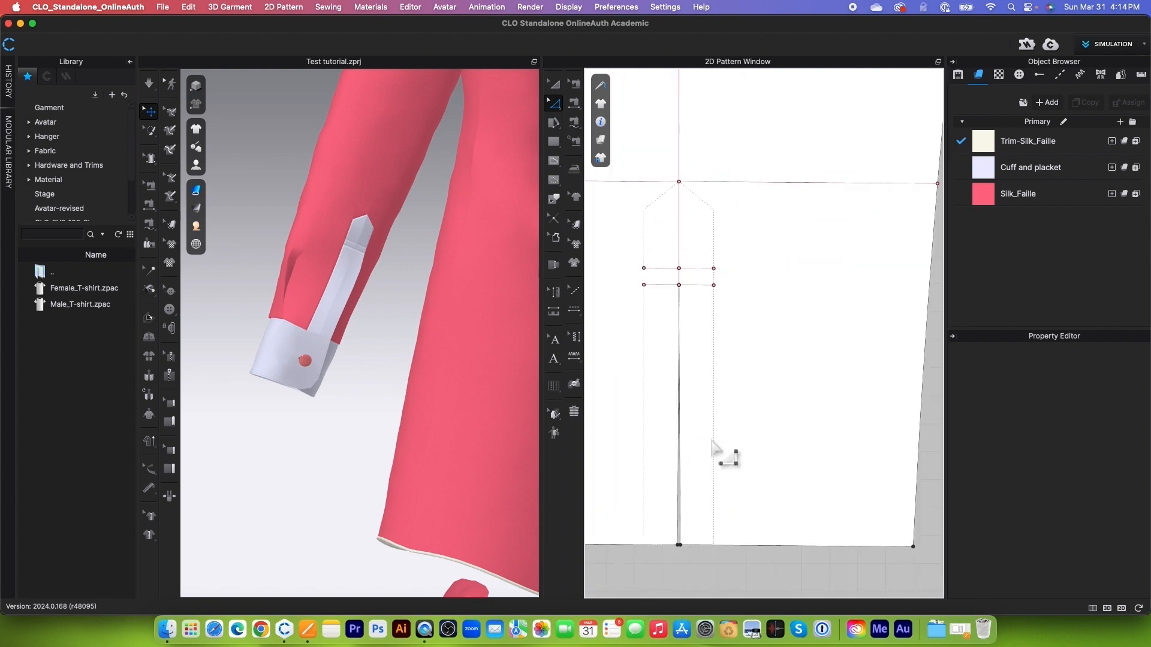
pyautogui.scroll(2, 712, 454)
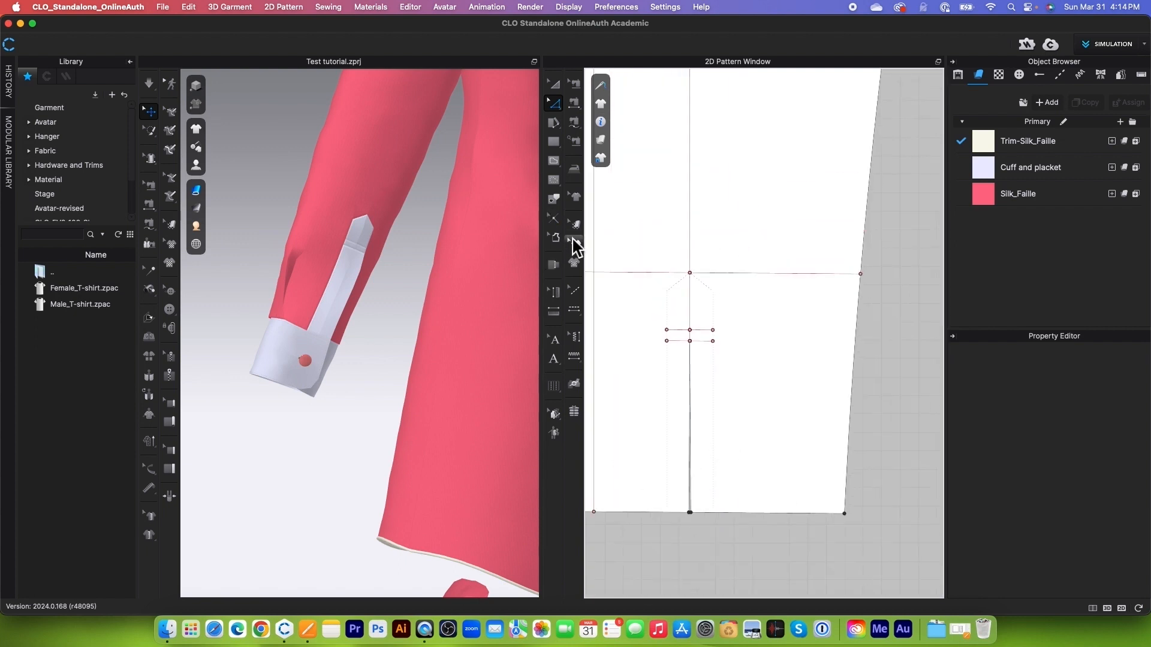
pyautogui.click(553, 200)
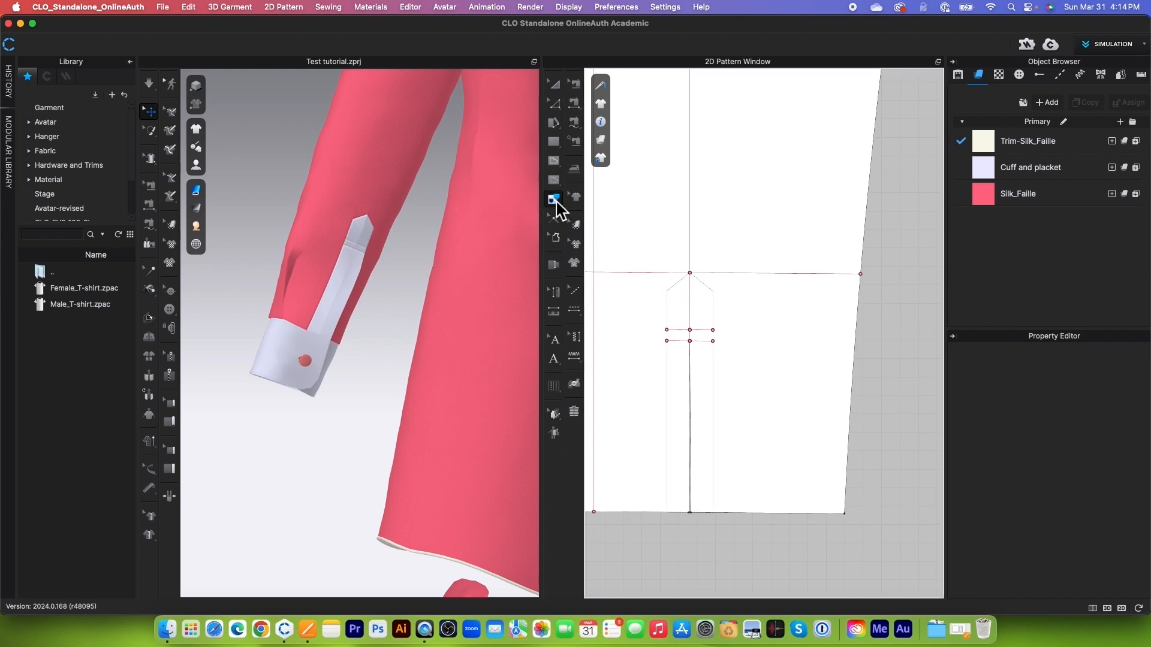
pyautogui.scroll(-3, 685, 437)
pyautogui.click(654, 408)
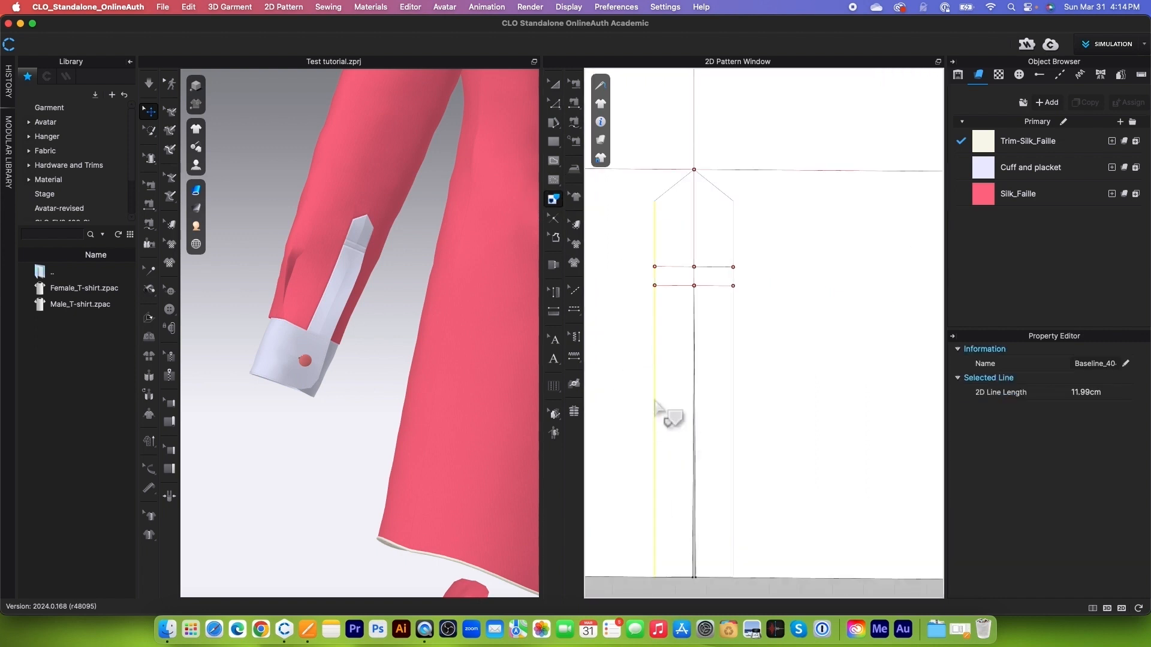
pyautogui.keyDown('shift'); pyautogui.click(666, 192); pyautogui.keyUp('shift')
pyautogui.keyDown('shift'); pyautogui.click(720, 191); pyautogui.keyUp('shift')
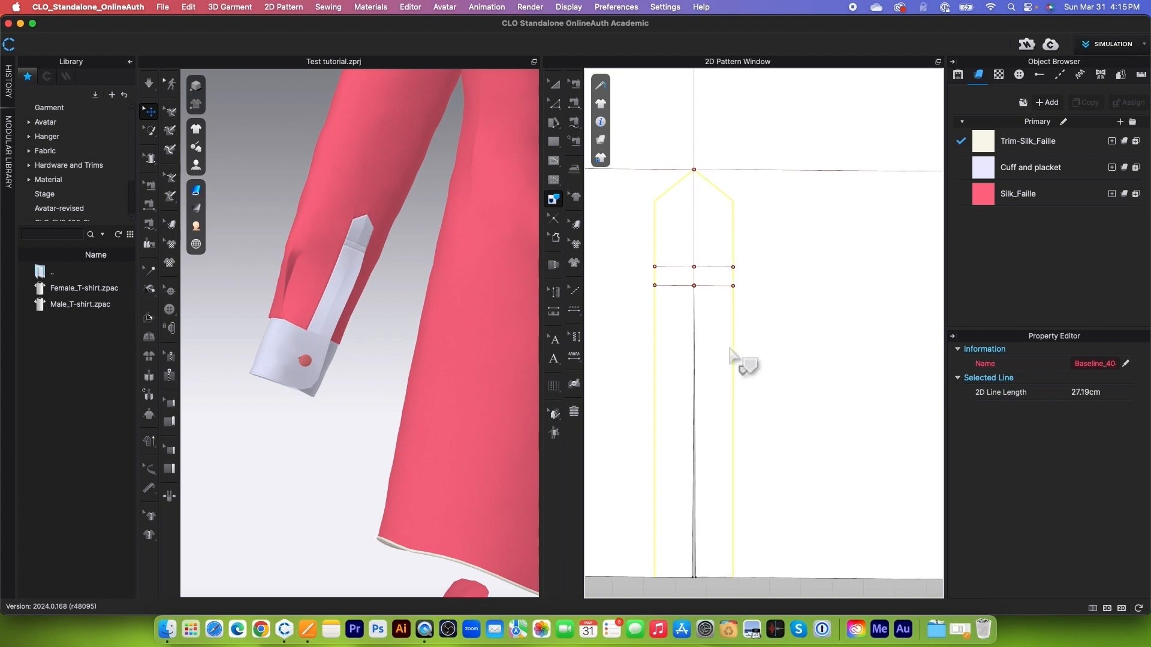
pyautogui.scroll(-3, 737, 362)
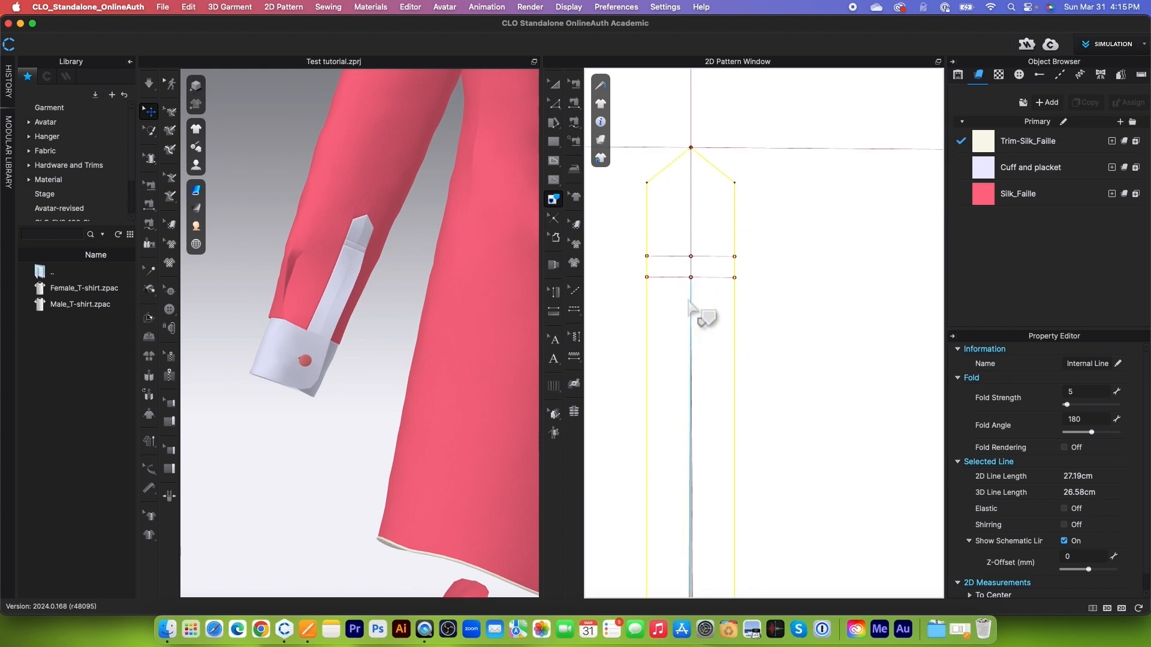
pyautogui.scroll(-4, 705, 463)
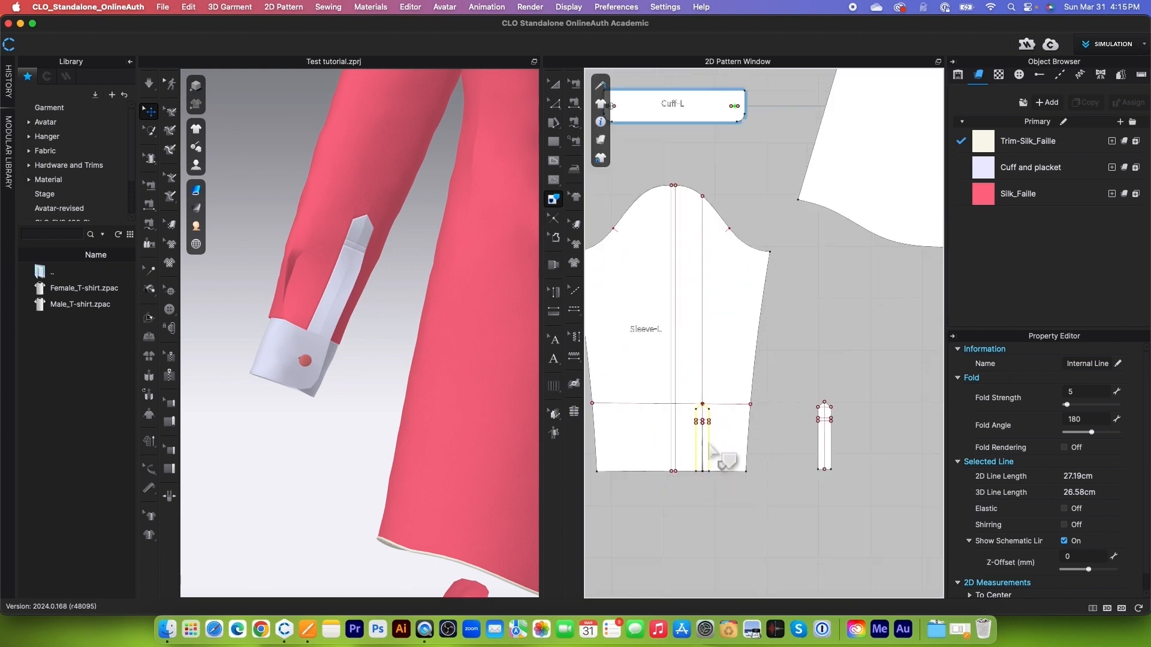
# Step: Delete the point on the sleeve cap curve at the upper end of the placket's vertical centre line
pyautogui.click(552, 104)
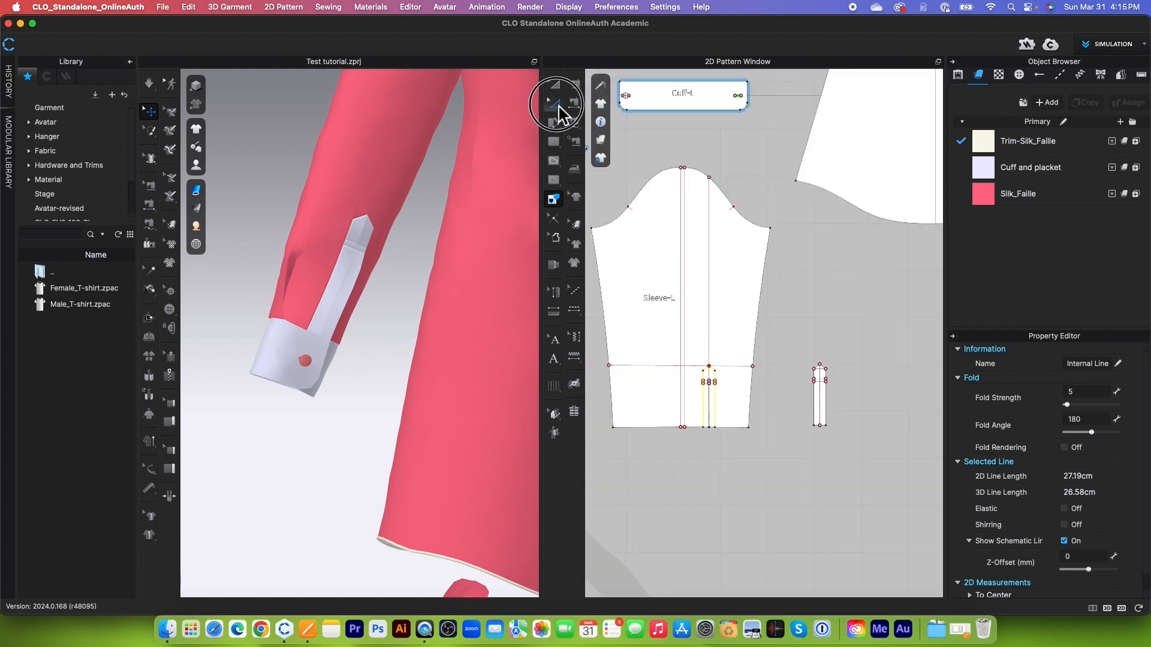
pyautogui.scroll(5, 715, 175)
pyautogui.click(792, 213)
pyautogui.scroll(3, 712, 199)
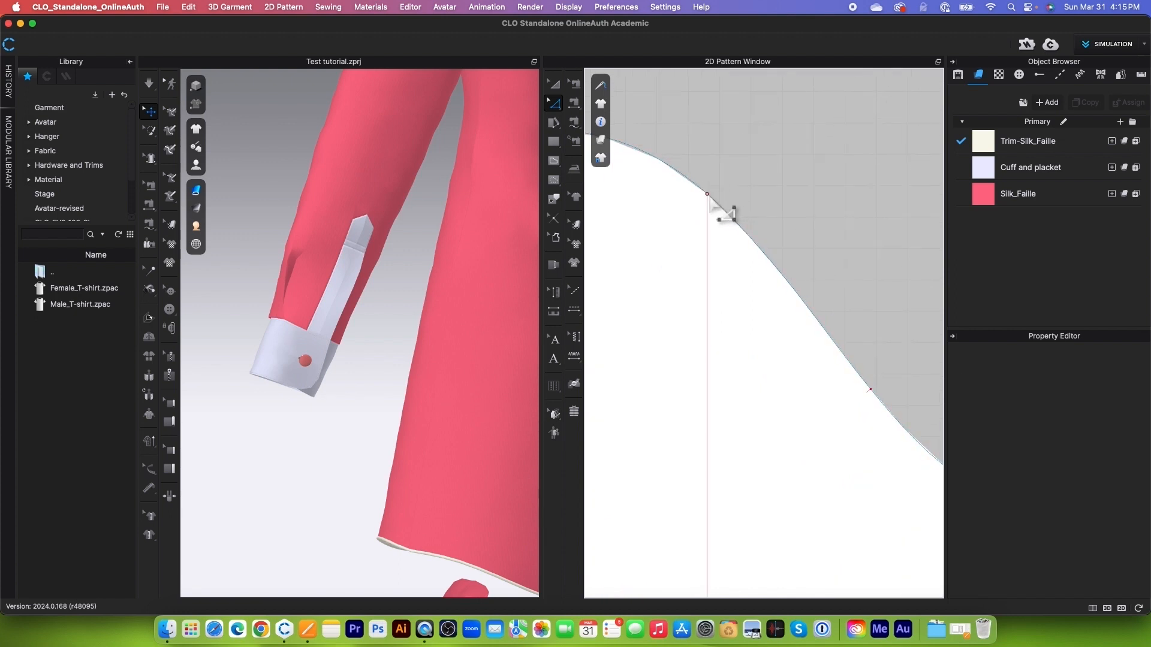
pyautogui.click(708, 195)
pyautogui.press('Delete')
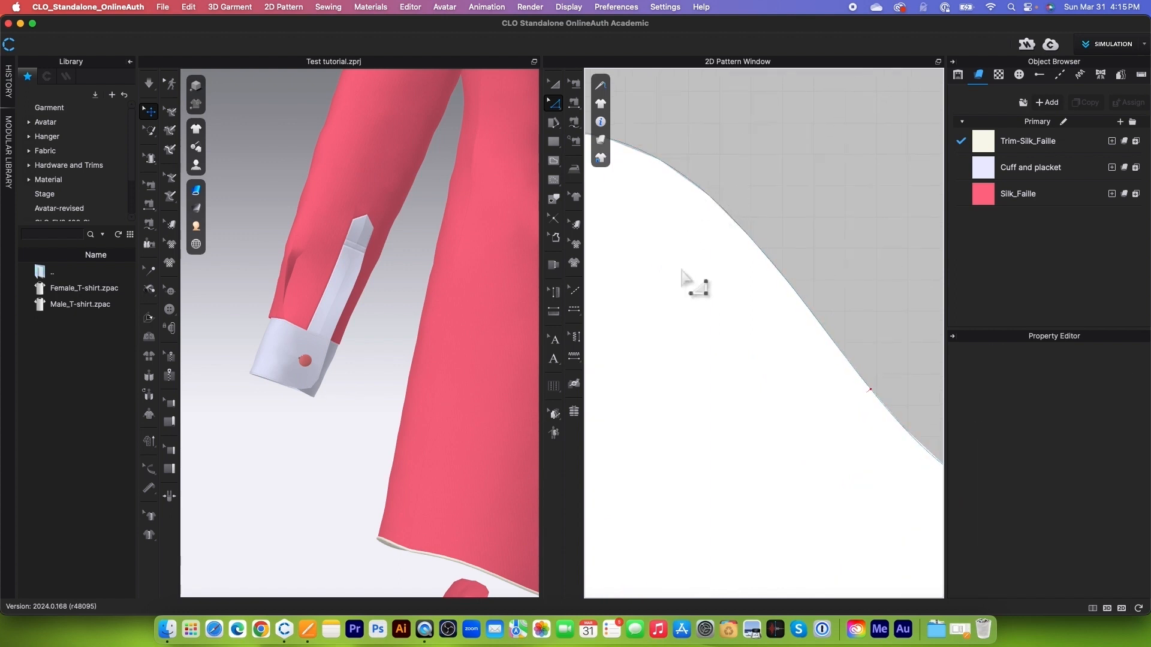
# Step: Examine the traced placket outline, its crossbars and the slit at the sleeve hem
pyautogui.scroll(-8, 686, 263)
pyautogui.scroll(10, 700, 401)
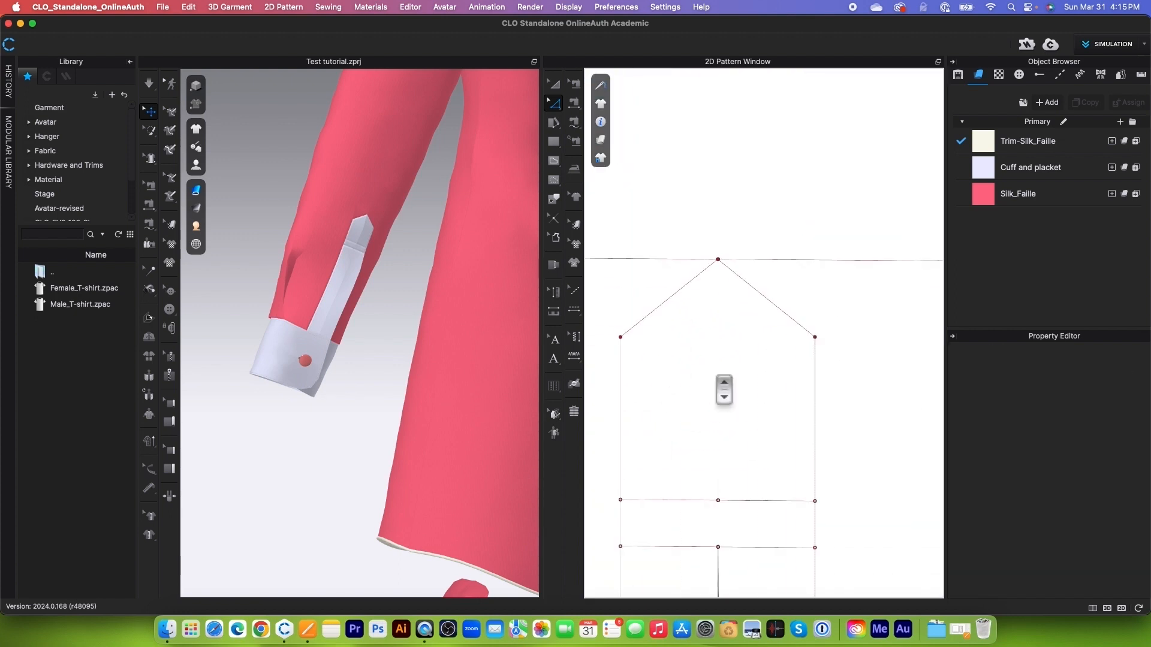
pyautogui.click(774, 305)
pyautogui.click(748, 351)
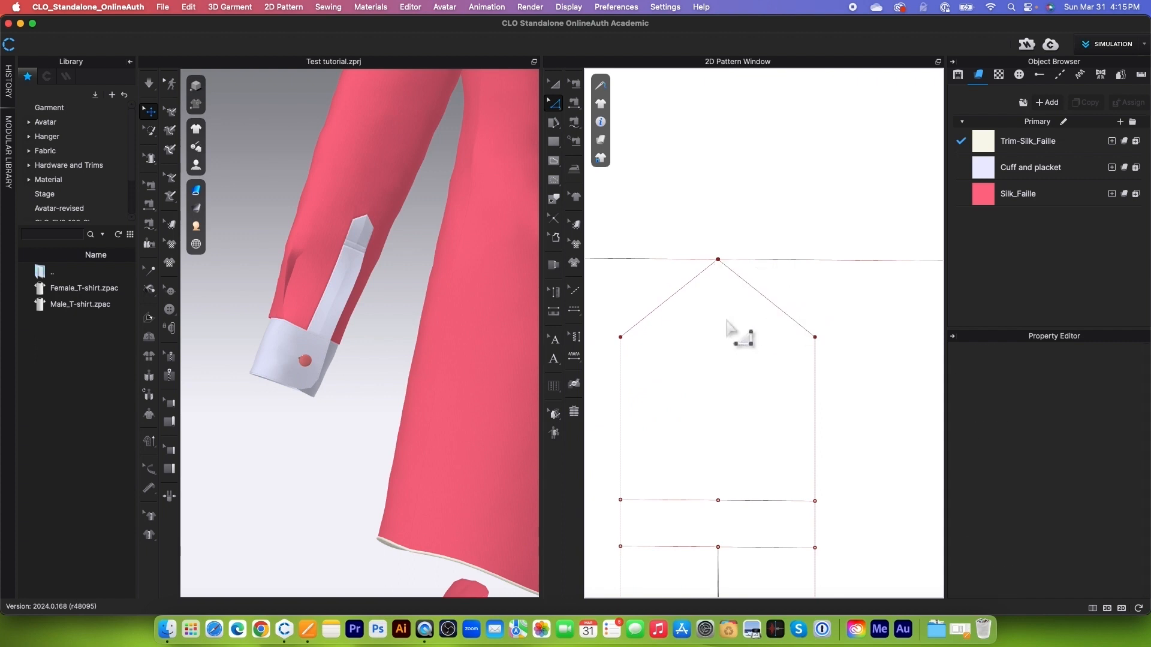
pyautogui.click(553, 84)
pyautogui.click(779, 311)
pyautogui.scroll(-1, 779, 313)
pyautogui.scroll(-1, 781, 318)
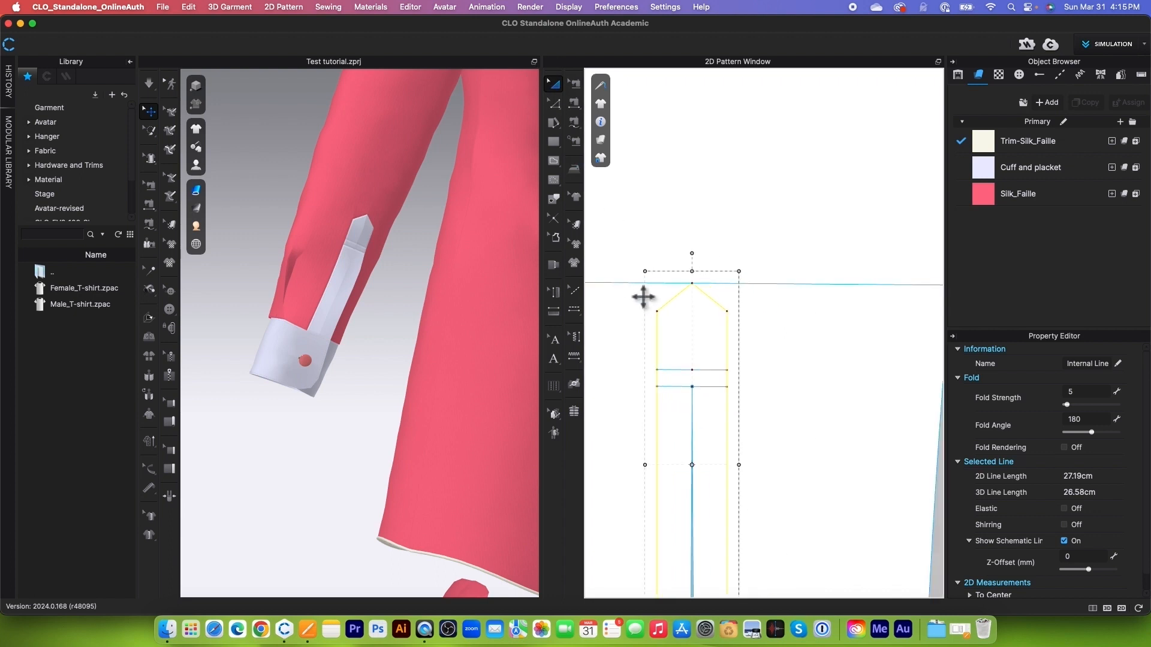
pyautogui.scroll(-5, 666, 317)
pyautogui.click(696, 564)
pyautogui.scroll(3, 676, 410)
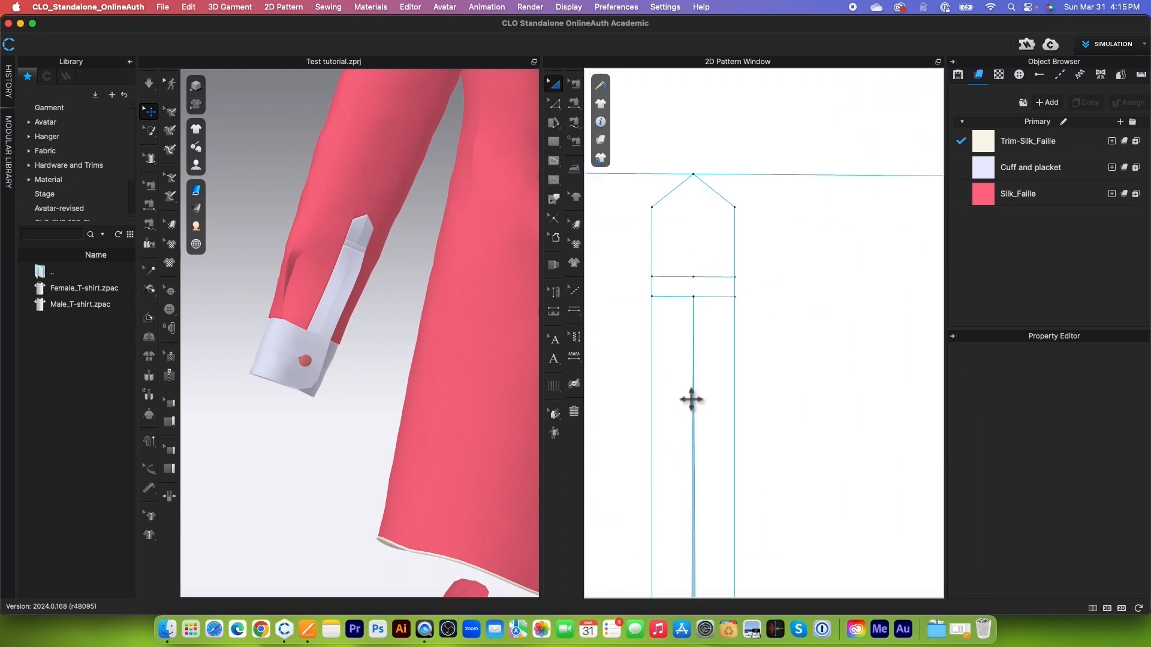
pyautogui.scroll(-3, 700, 394)
pyautogui.scroll(3, 689, 419)
pyautogui.scroll(-4, 711, 406)
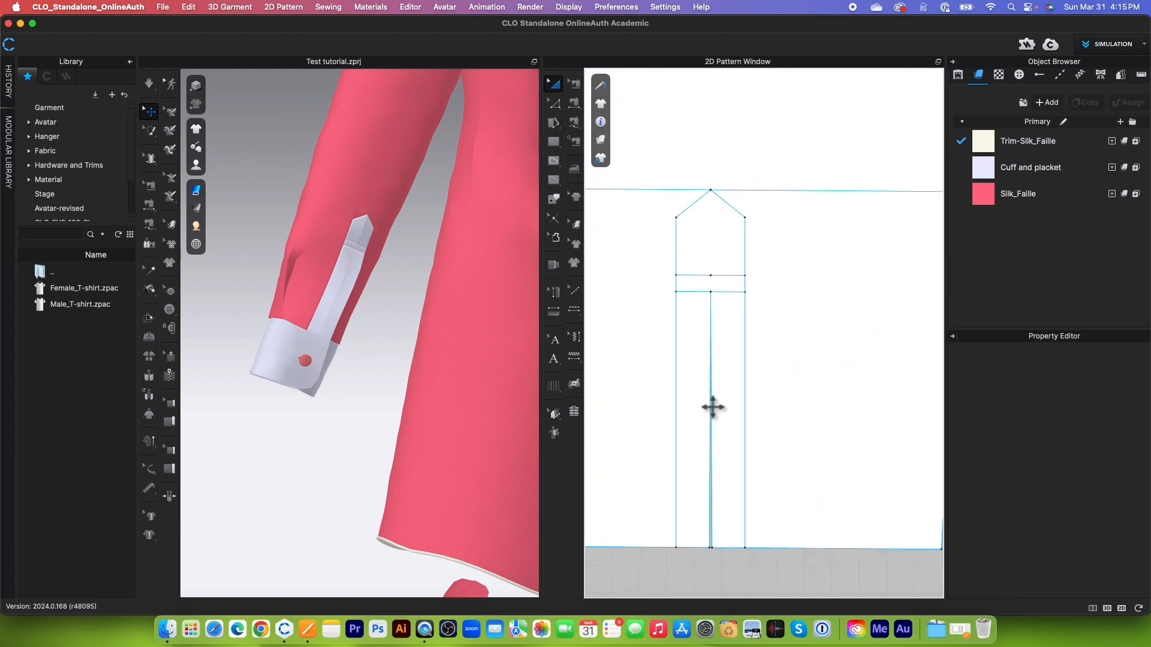
pyautogui.scroll(-2, 715, 413)
pyautogui.scroll(2, 713, 407)
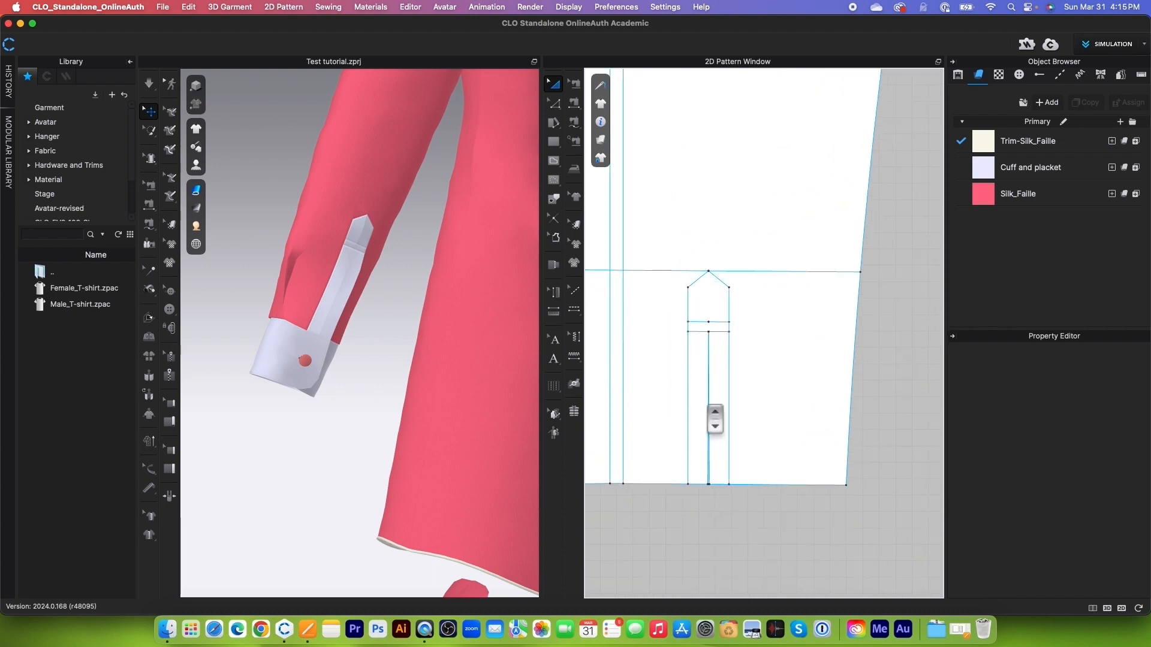
pyautogui.scroll(-4, 705, 408)
pyautogui.click(684, 517)
pyautogui.click(658, 385)
pyautogui.scroll(3, 658, 386)
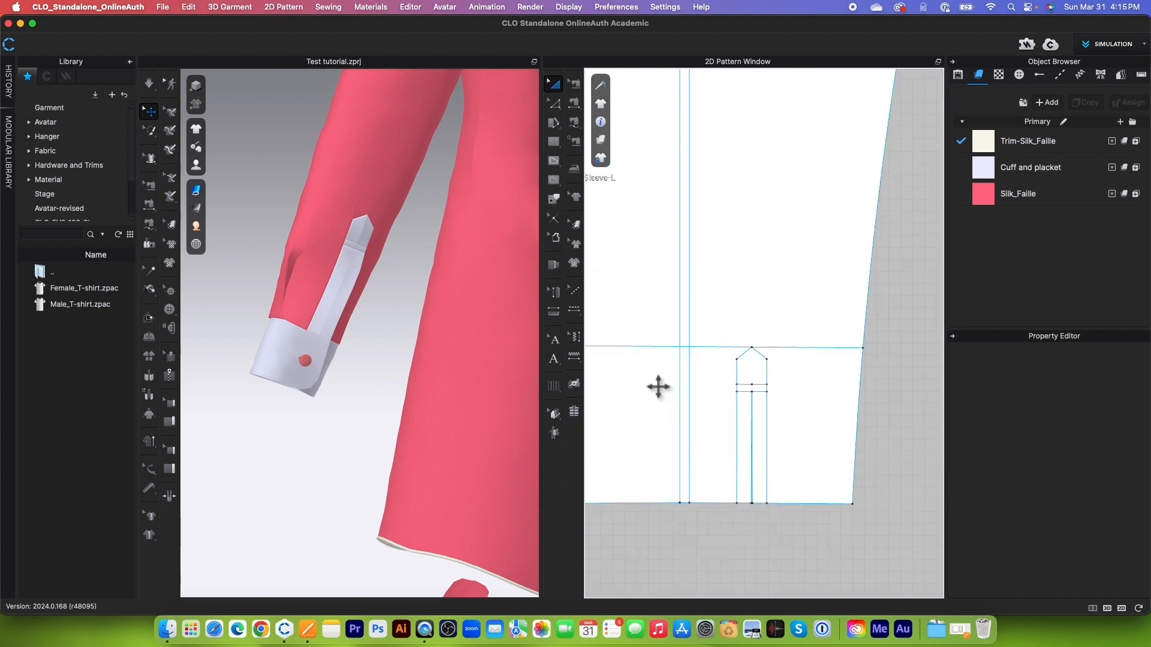
# Step: Convert the full-length vertical internal line farthest from the placket on the sleeve to a baseline
pyautogui.click(692, 373)
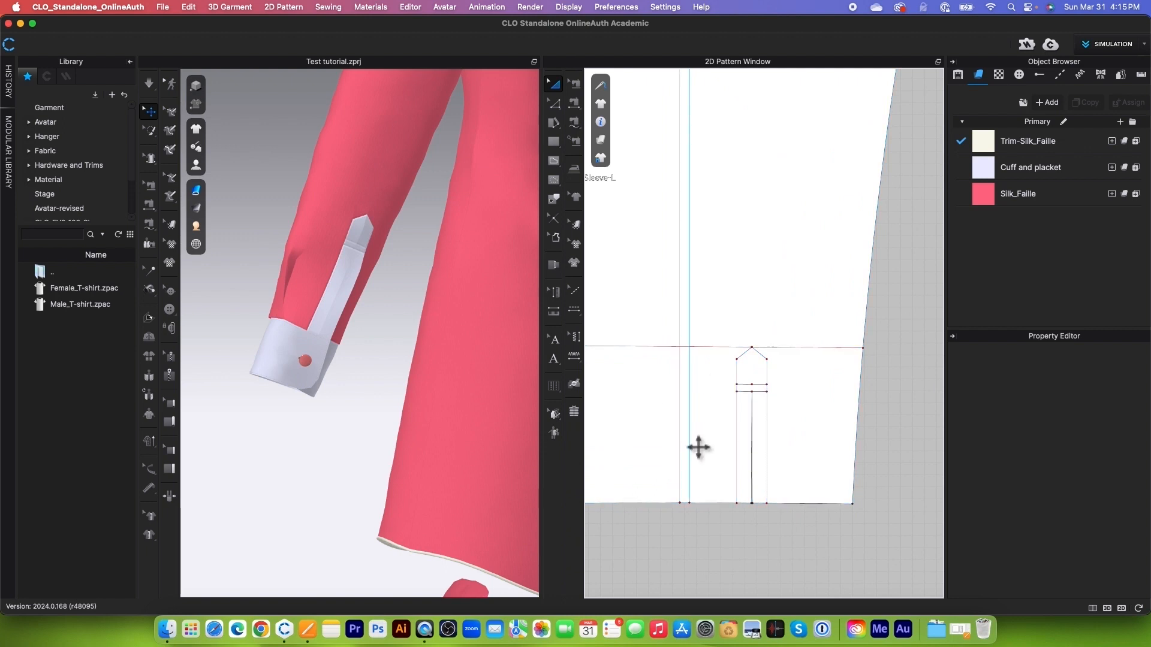
pyautogui.scroll(-3, 699, 447)
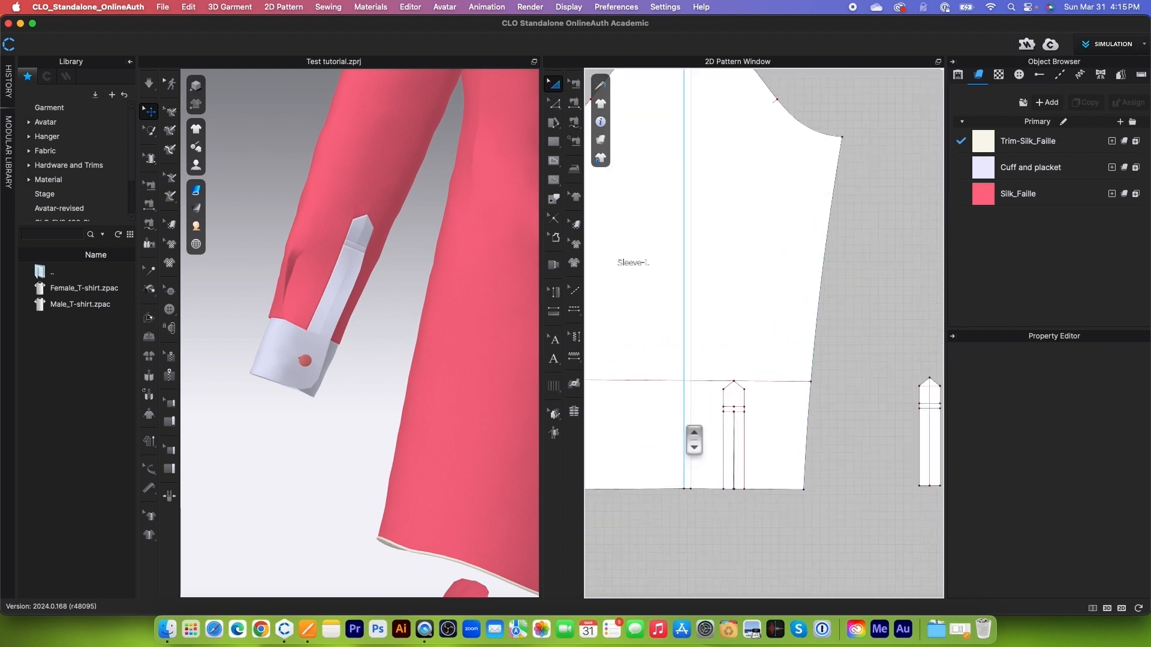
pyautogui.scroll(3, 695, 456)
pyautogui.click(689, 439)
pyautogui.click(554, 108)
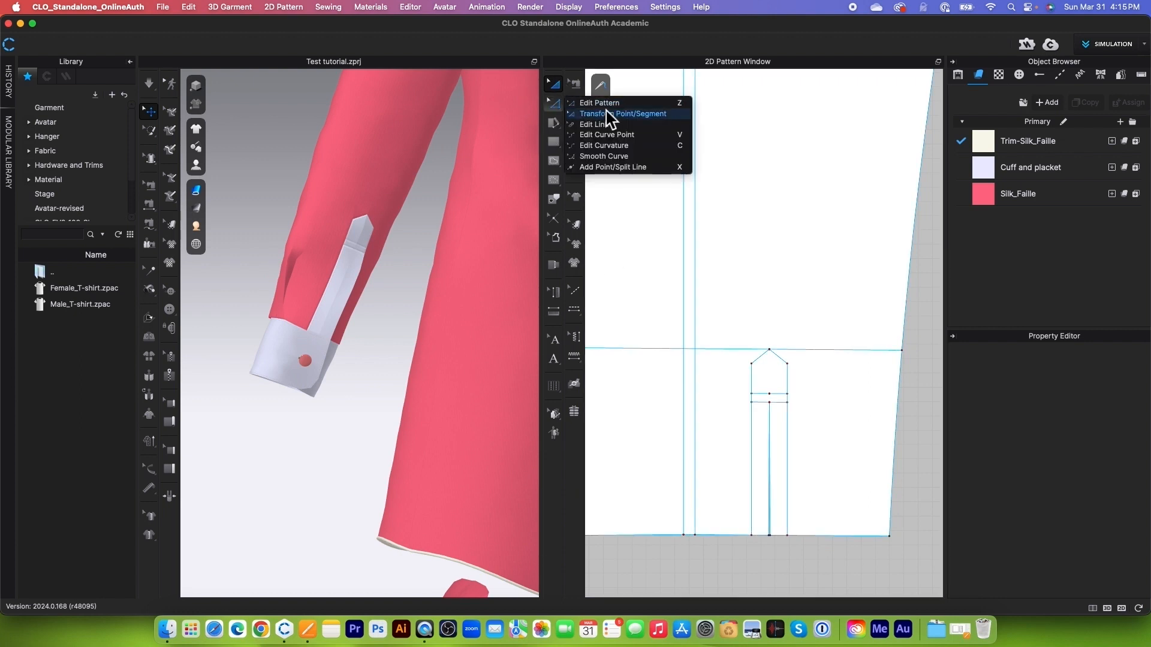
pyautogui.click(623, 114)
pyautogui.click(685, 460)
pyautogui.rightClick(685, 460)
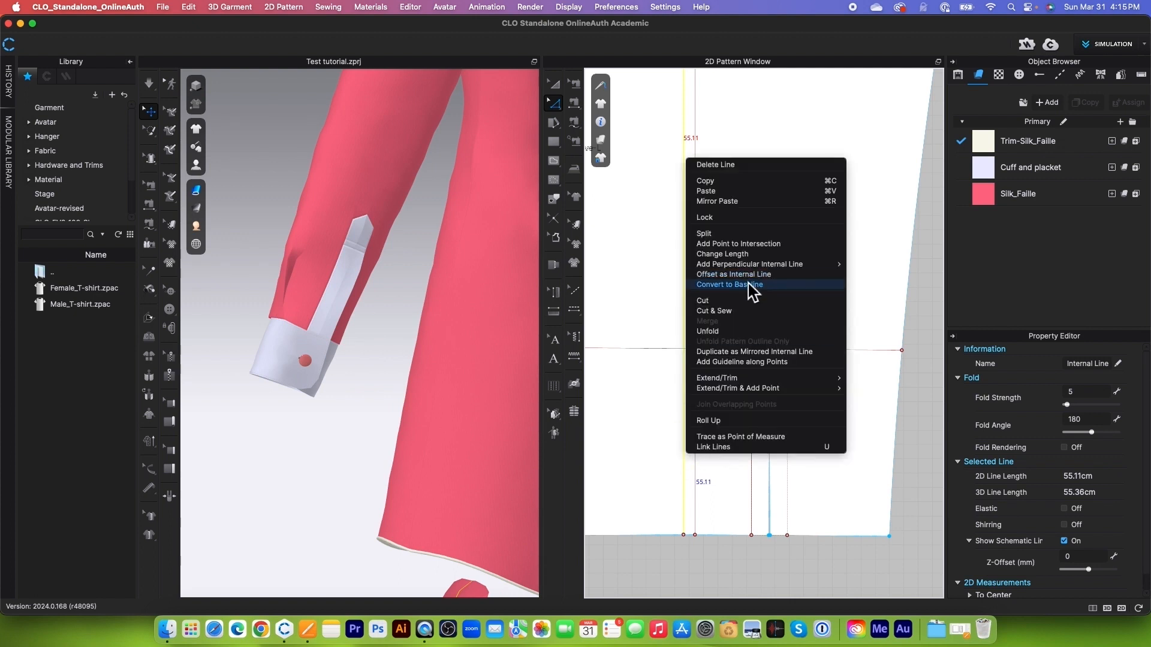
pyautogui.click(695, 441)
# Step: Delete the sleeve outline point Sleeves_5_2 where the converted baseline meets the hem
pyautogui.scroll(4, 657, 425)
pyautogui.moveTo(657, 426); pyautogui.dragTo(605, 195, button='middle')
pyautogui.scroll(2, 684, 515)
pyautogui.scroll(-1, 689, 513)
pyautogui.scroll(-3, 696, 509)
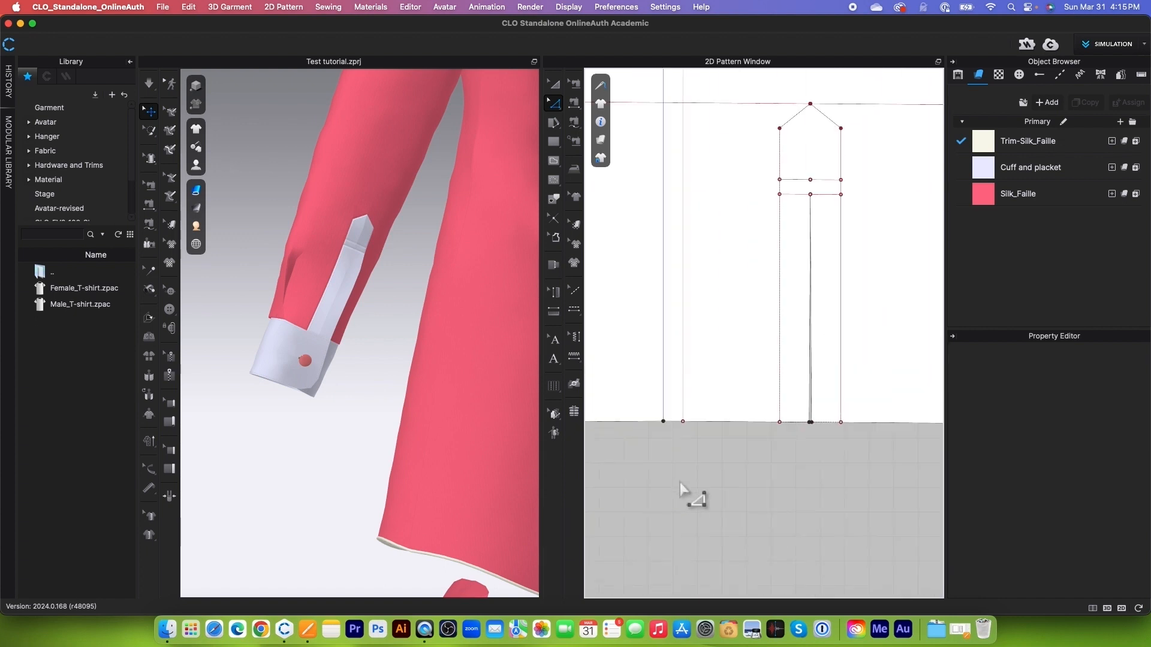
pyautogui.click(662, 423)
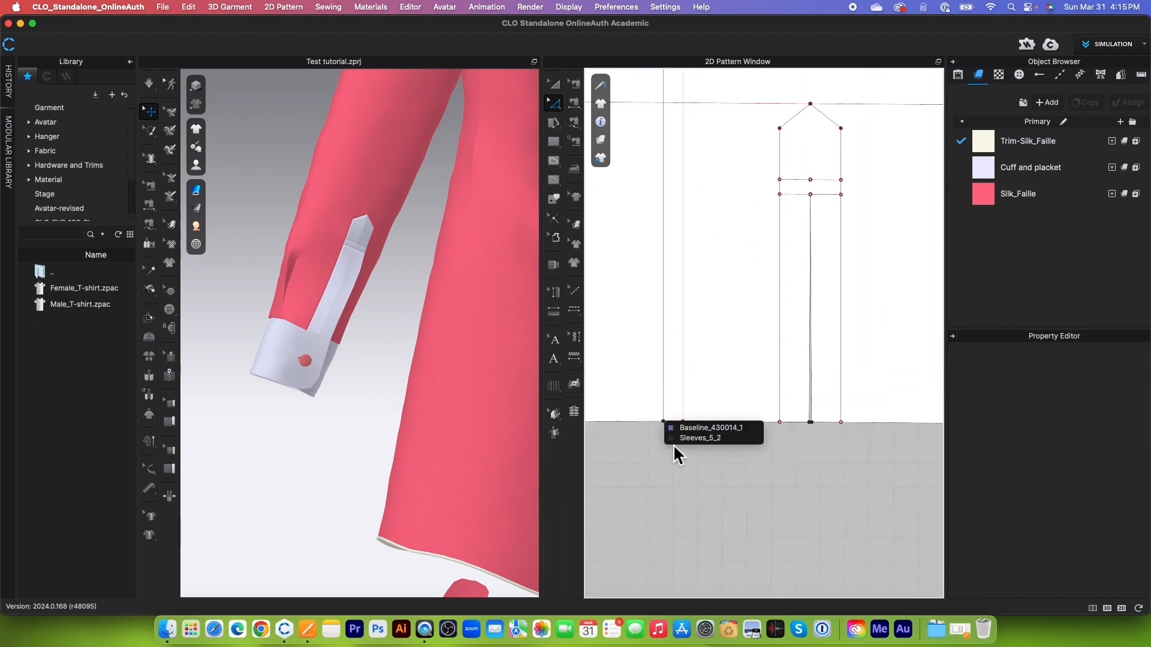
pyautogui.click(674, 439)
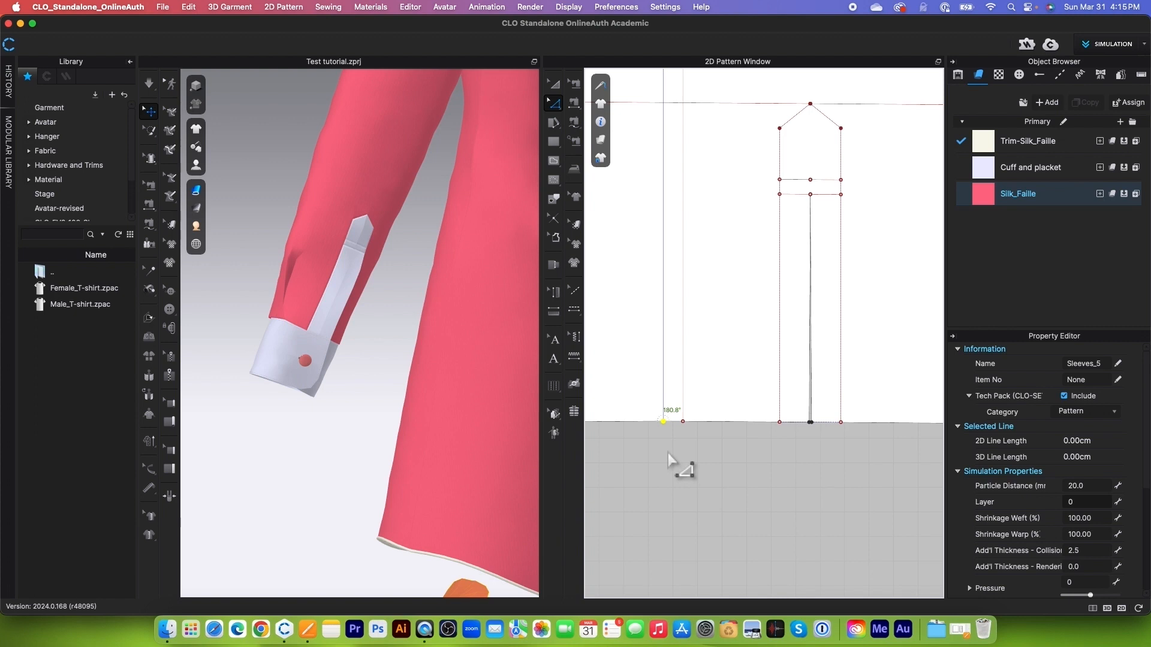
pyautogui.click(670, 459)
# Step: Lock all baselines on the patterns again
pyautogui.moveTo(601, 157)
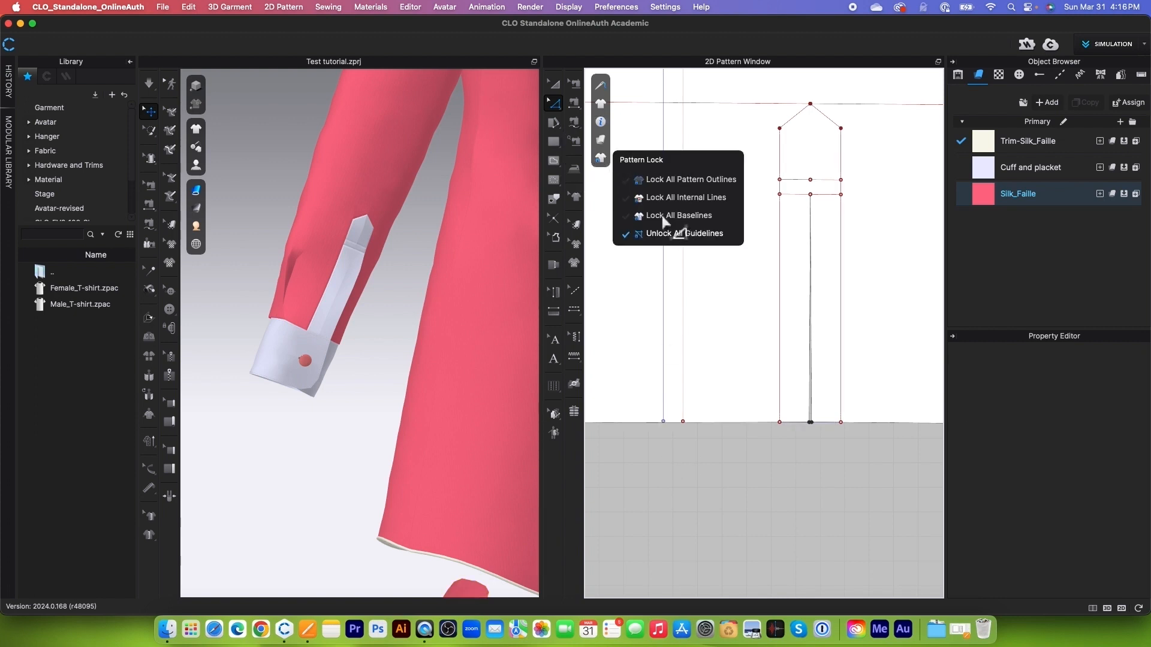
pyautogui.scroll(-3, 675, 390)
pyautogui.scroll(-3, 670, 449)
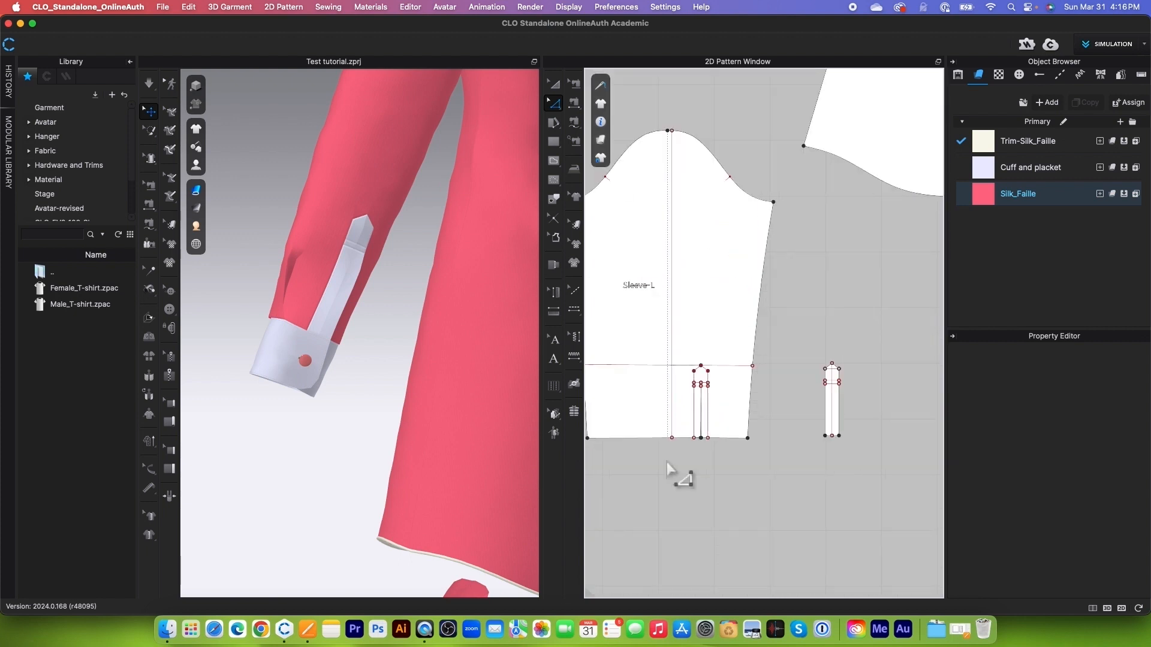
pyautogui.scroll(3, 685, 462)
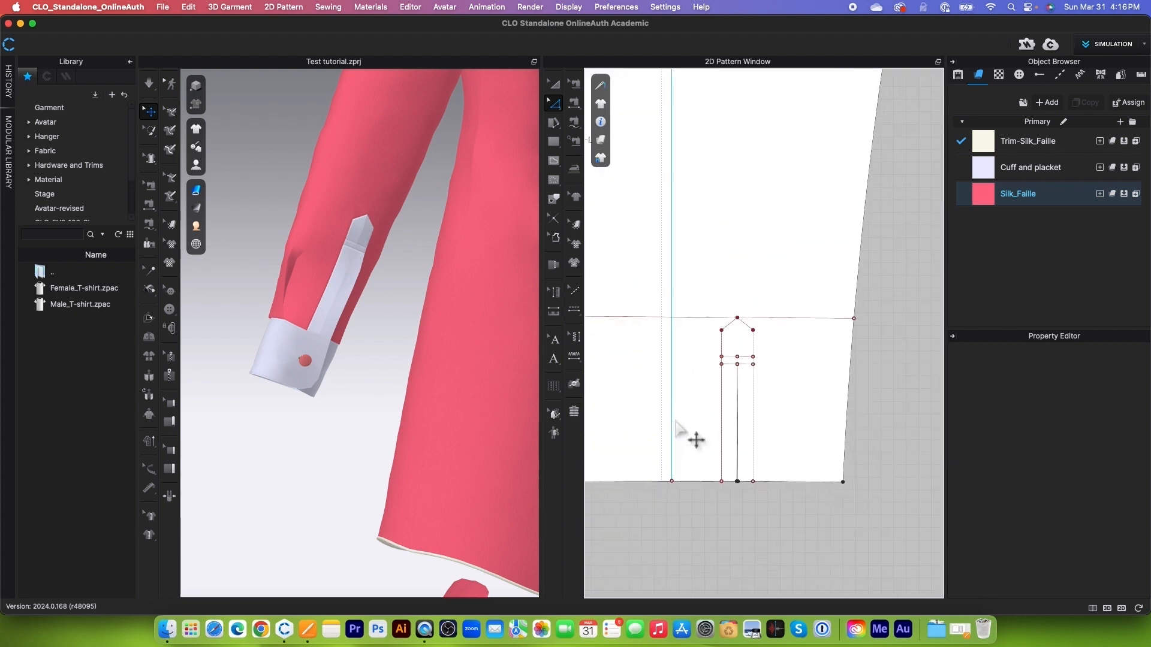
# Step: Start an internal line offset of 1.46 cm from the full-length vertical internal line nearest the placket outline on the sleeve
pyautogui.scroll(-5, 678, 441)
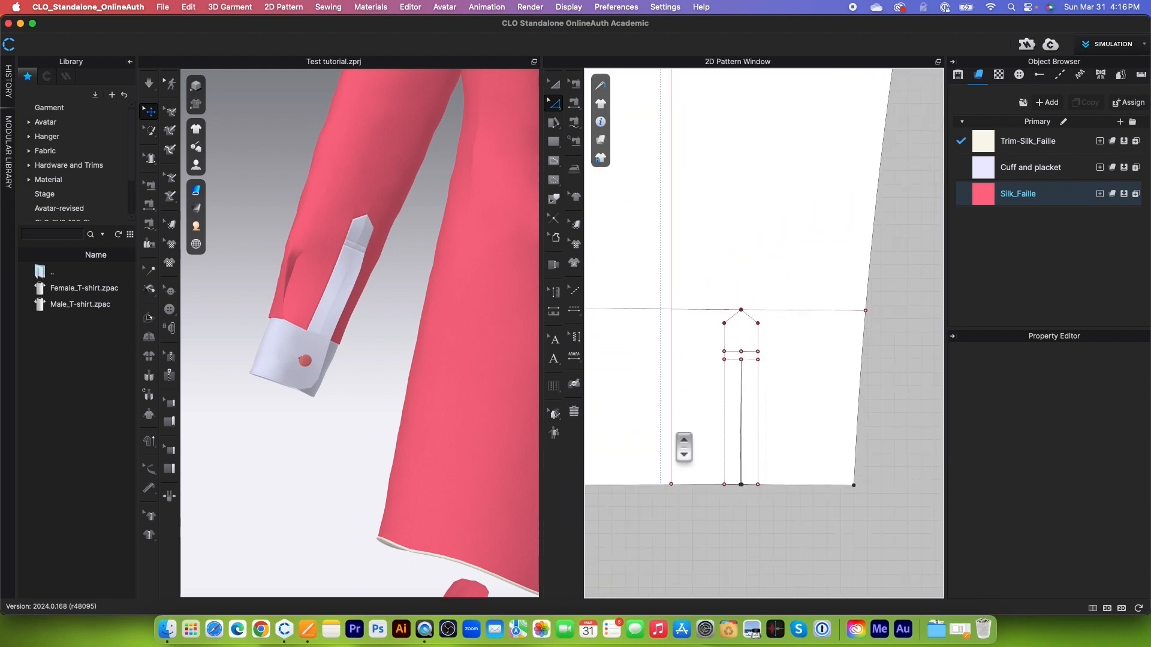
pyautogui.scroll(2, 672, 432)
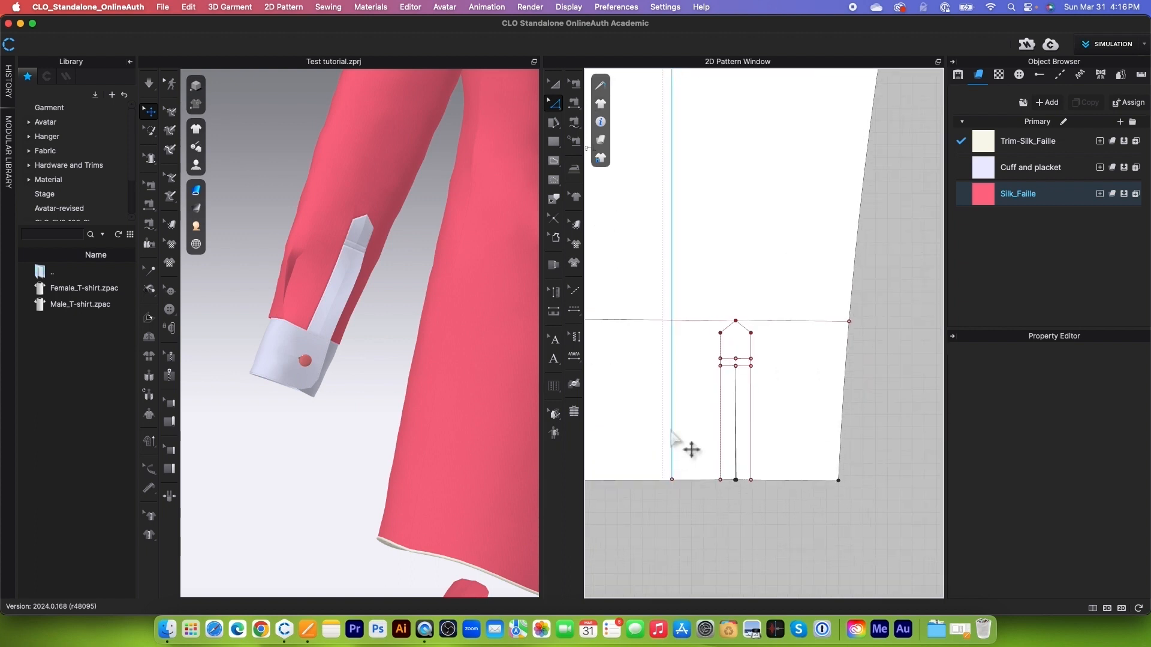
pyautogui.click(672, 429)
pyautogui.rightClick(672, 430)
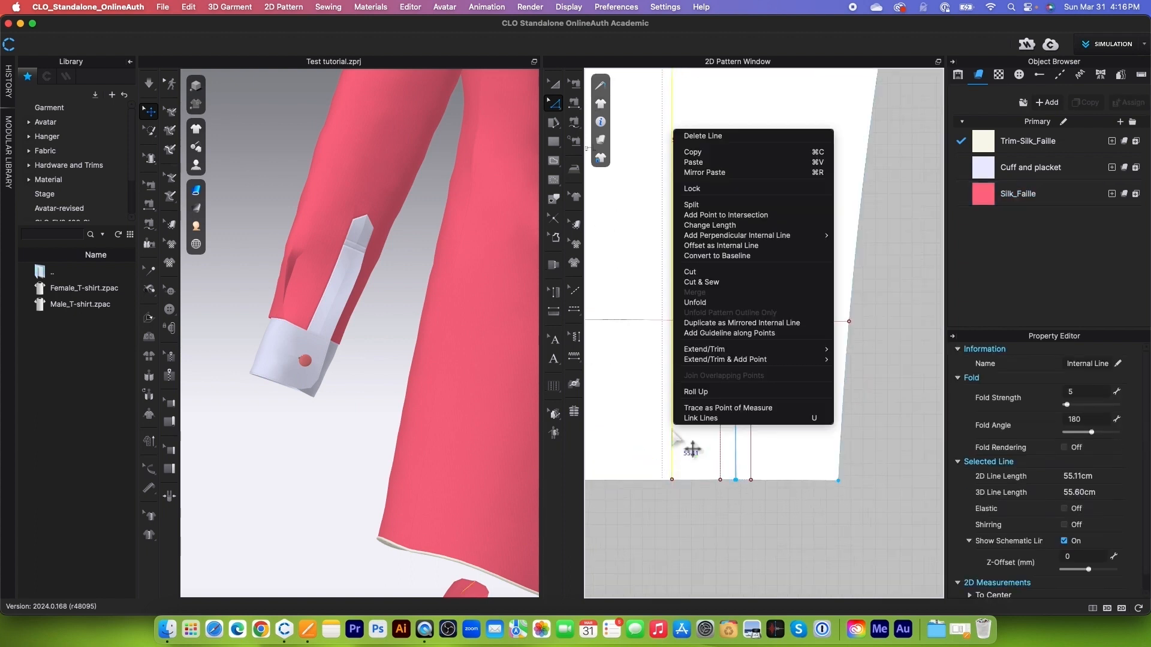
pyautogui.click(700, 246)
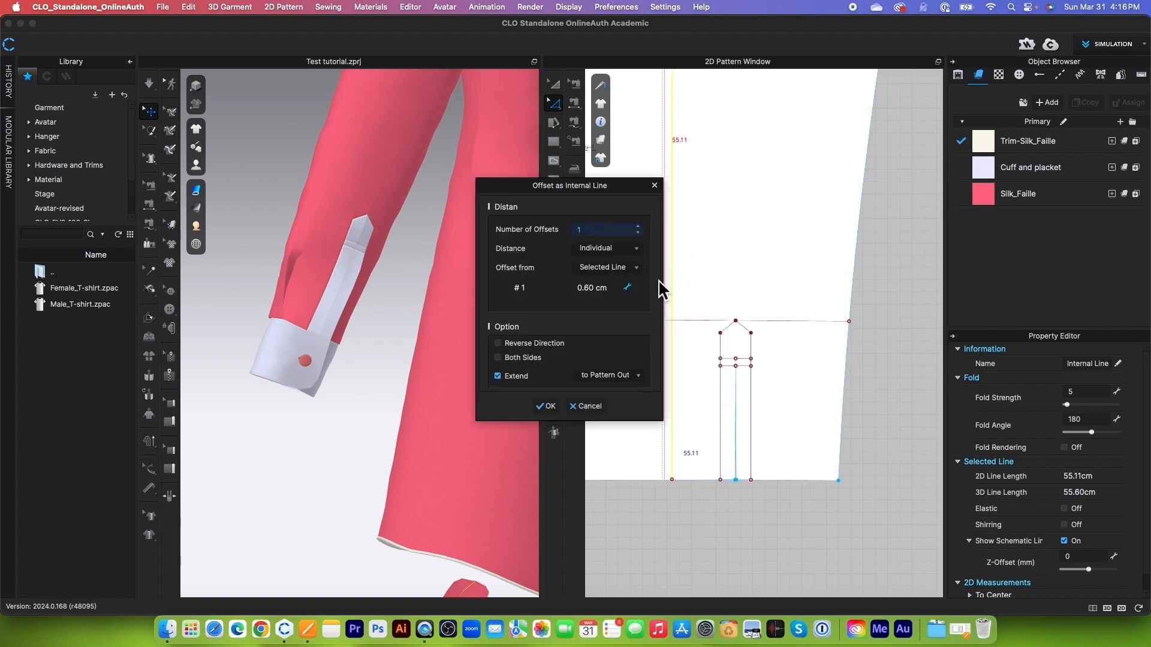
pyautogui.moveTo(631, 187); pyautogui.dragTo(625, 185)
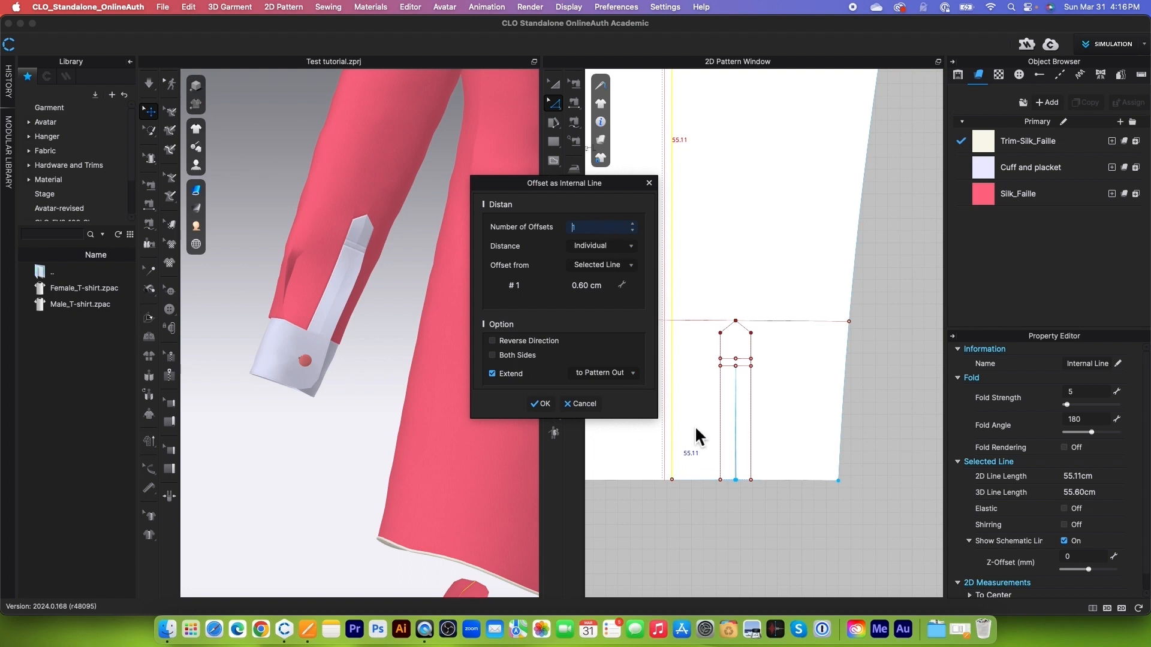
pyautogui.click(607, 288)
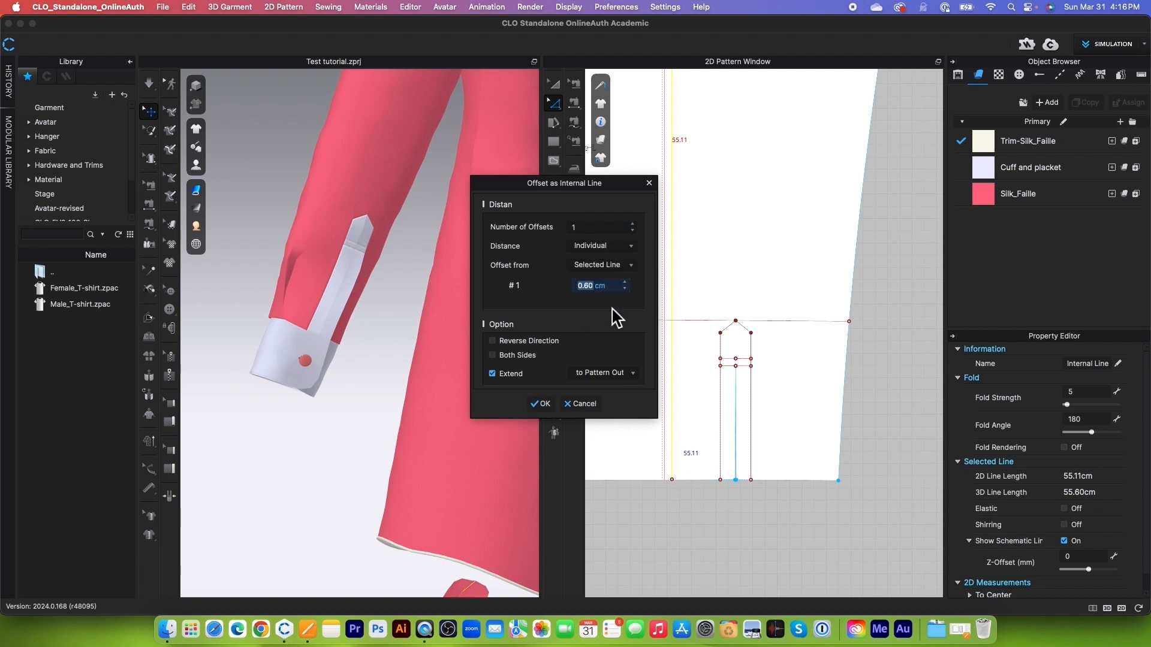
pyautogui.write('1')
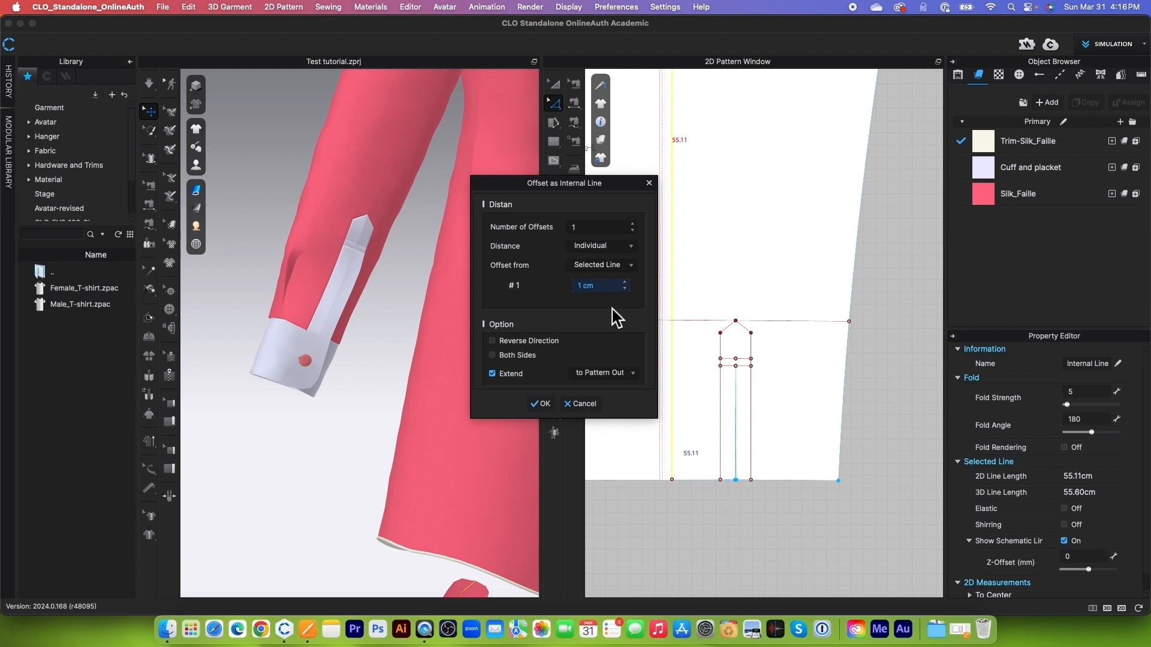
pyautogui.write('.46')
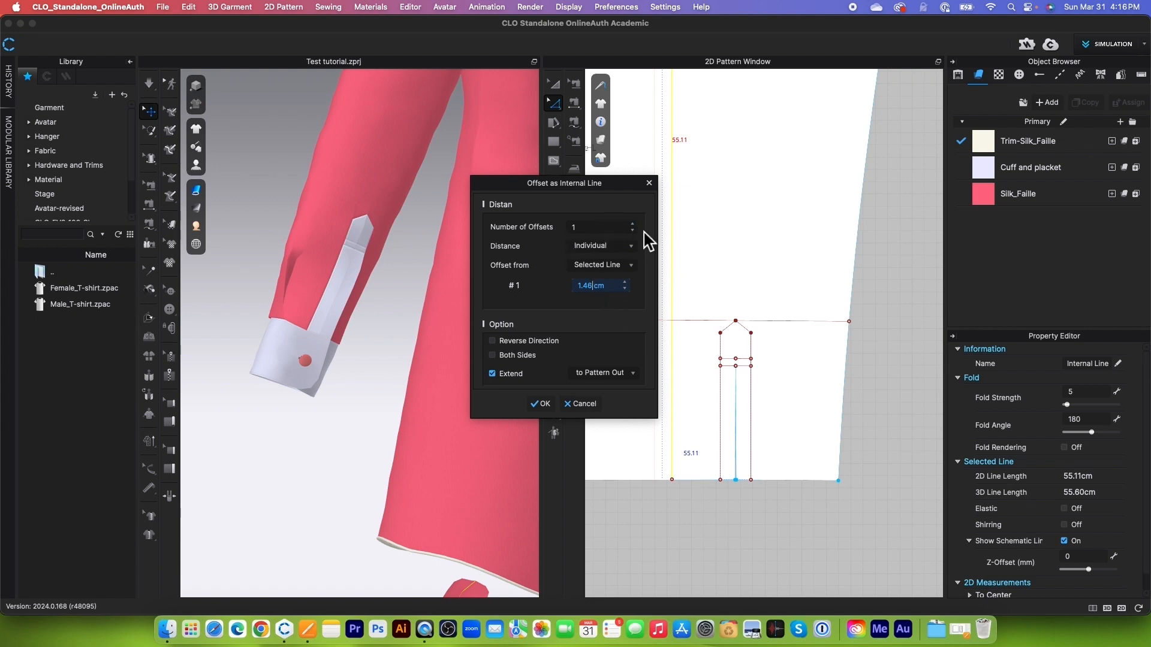
# Step: Switch the offset distance to All, set it to 1.46 cm on both sides, and create the lines extended to the pattern outline
pyautogui.click(630, 246)
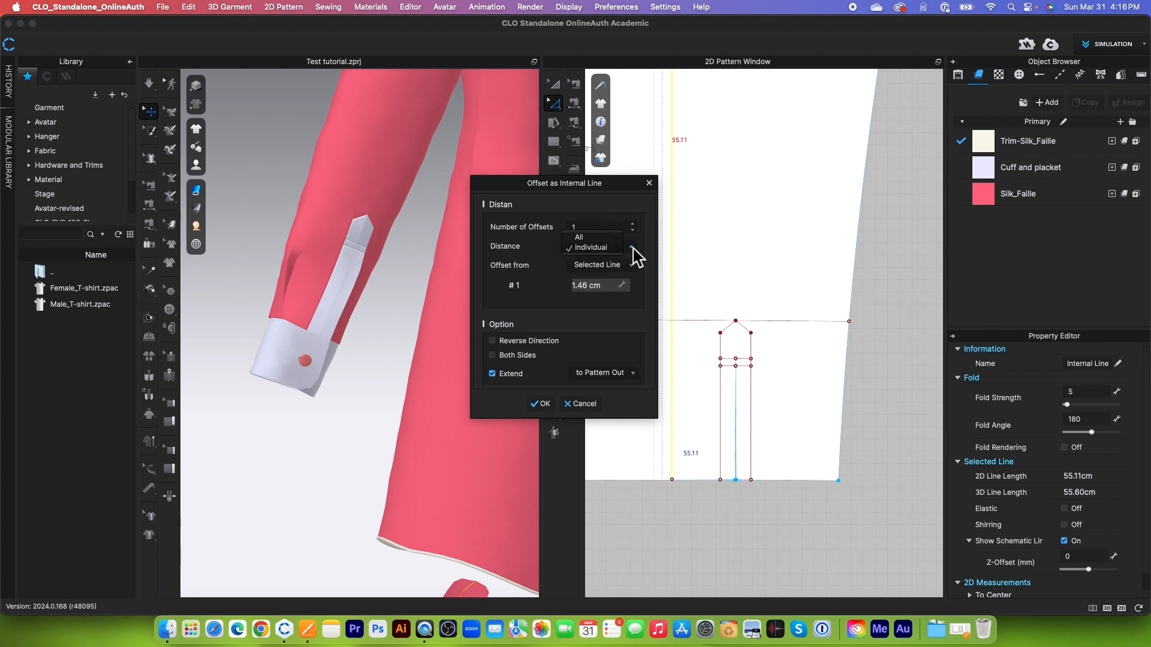
pyautogui.click(599, 237)
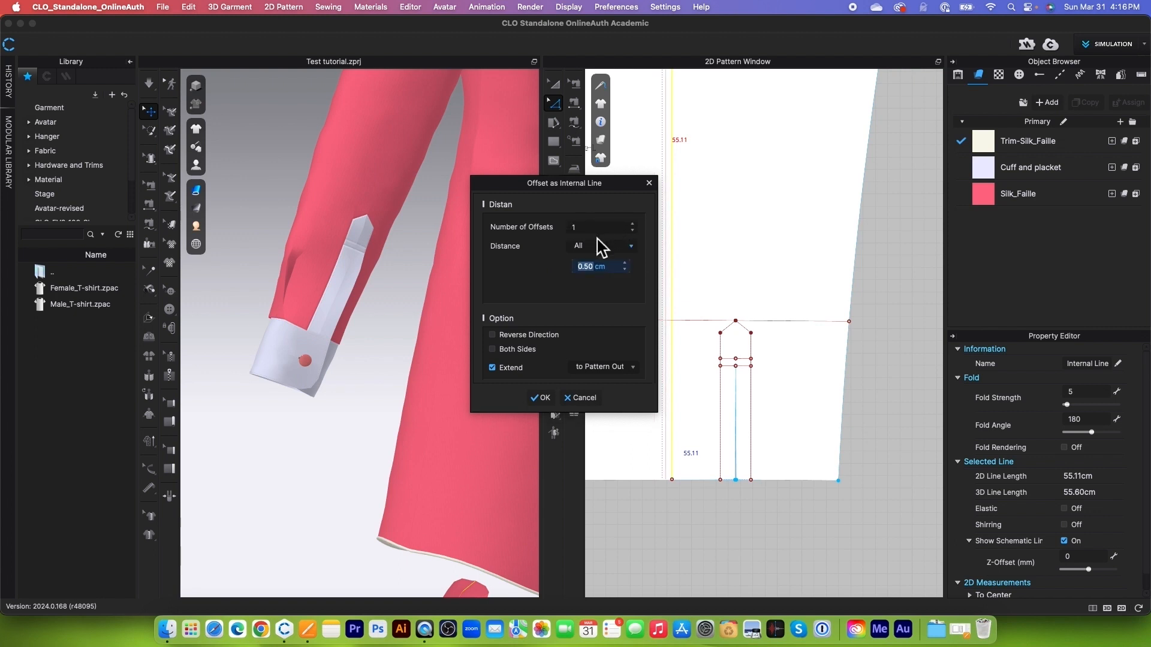
pyautogui.click(493, 349)
pyautogui.write('1')
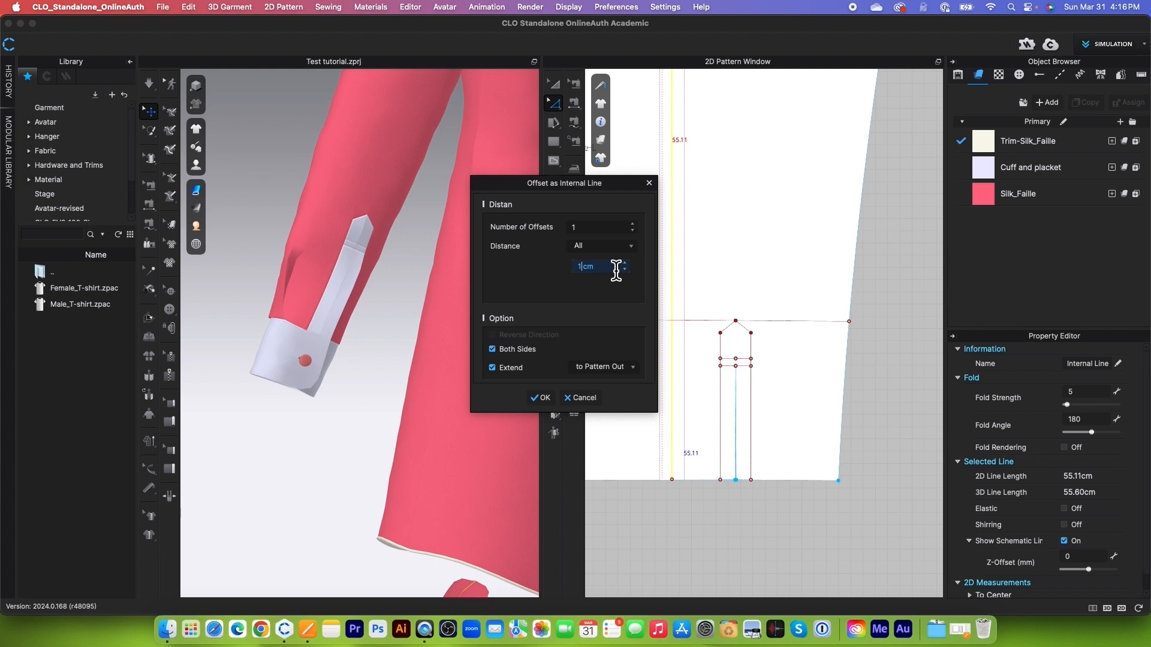
pyautogui.write('.46')
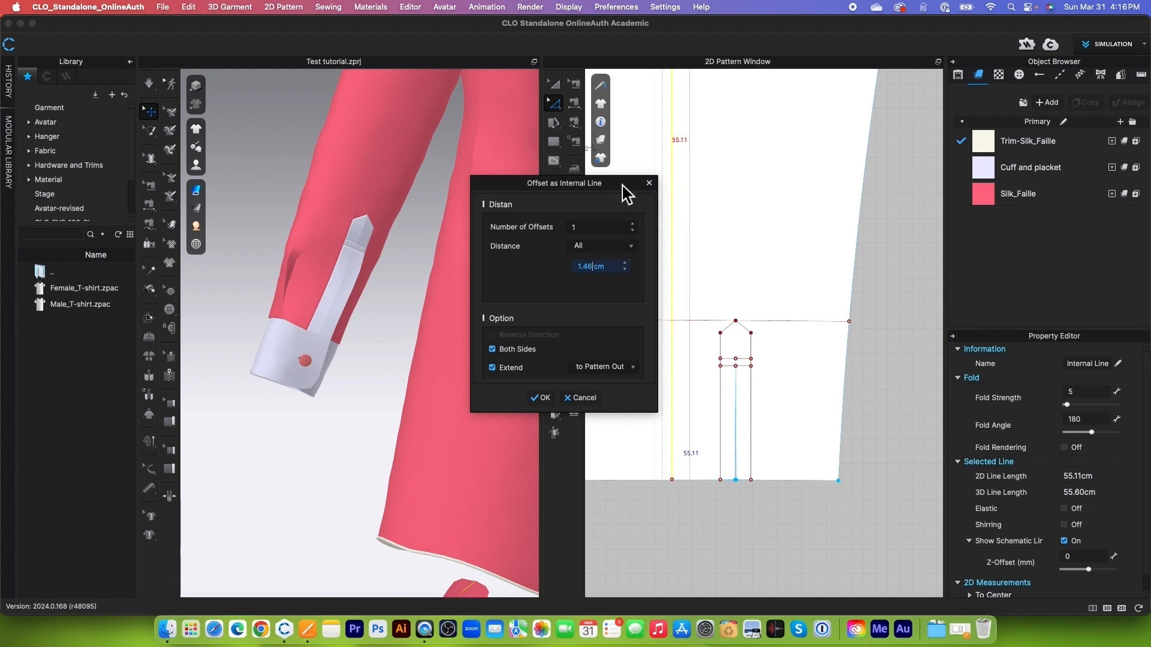
pyautogui.moveTo(623, 189); pyautogui.dragTo(533, 209)
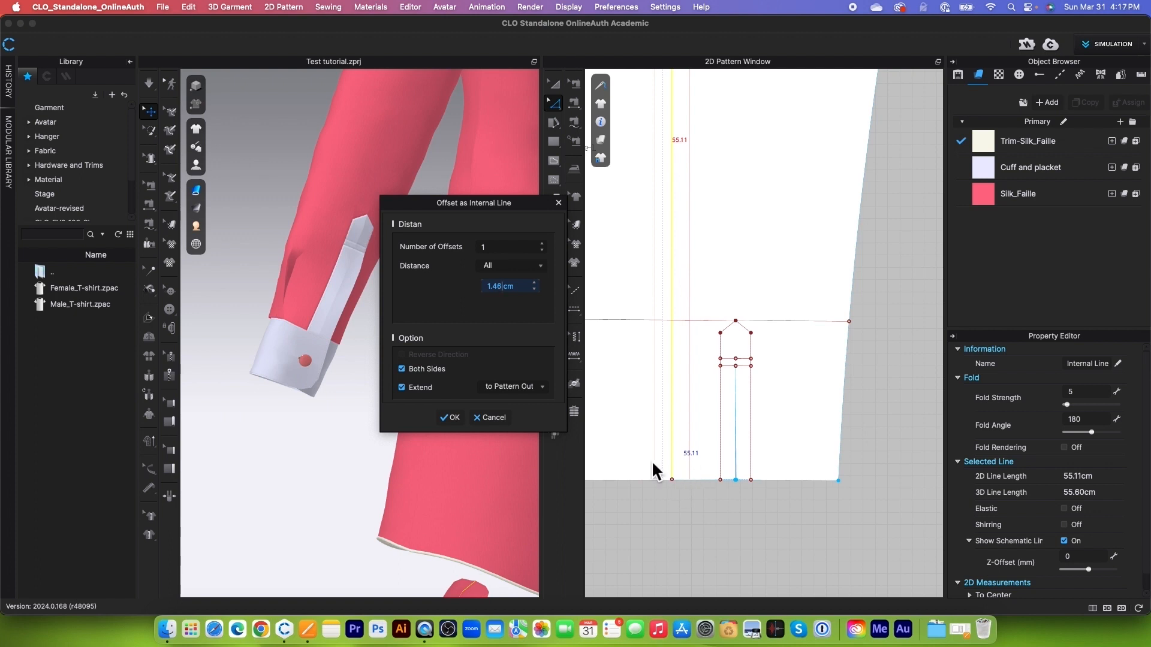
pyautogui.click(454, 419)
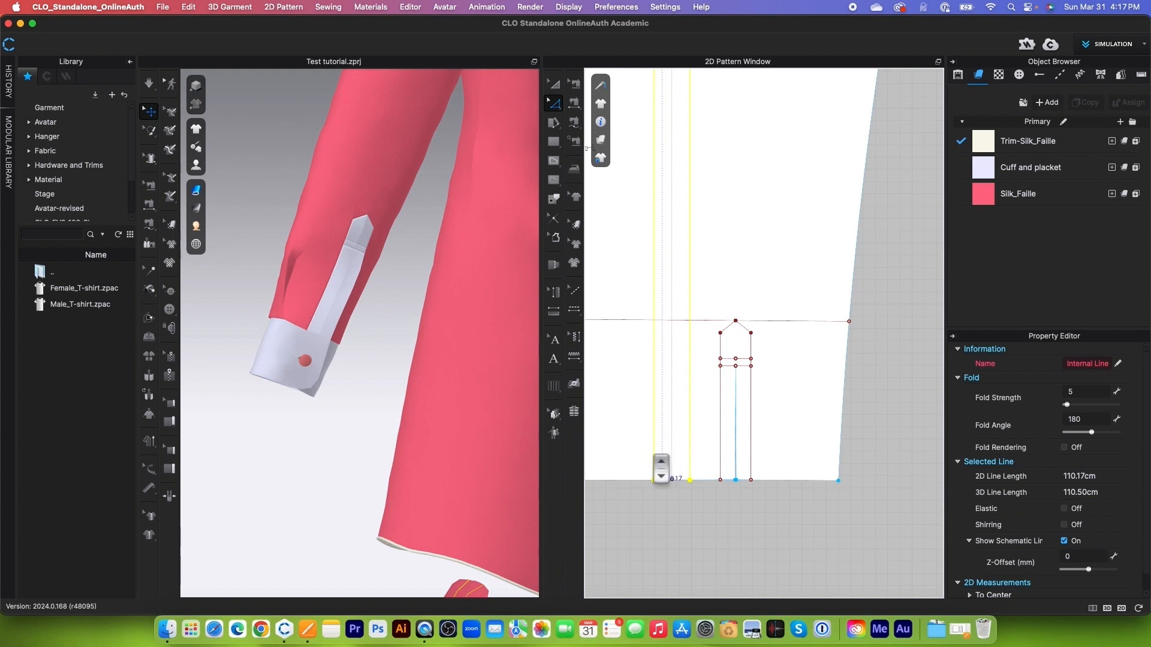
# Step: Split the offset line nearest the placket outline with a point 6.14 cm above the sleeve hem
pyautogui.scroll(-5, 661, 470)
pyautogui.scroll(6, 677, 471)
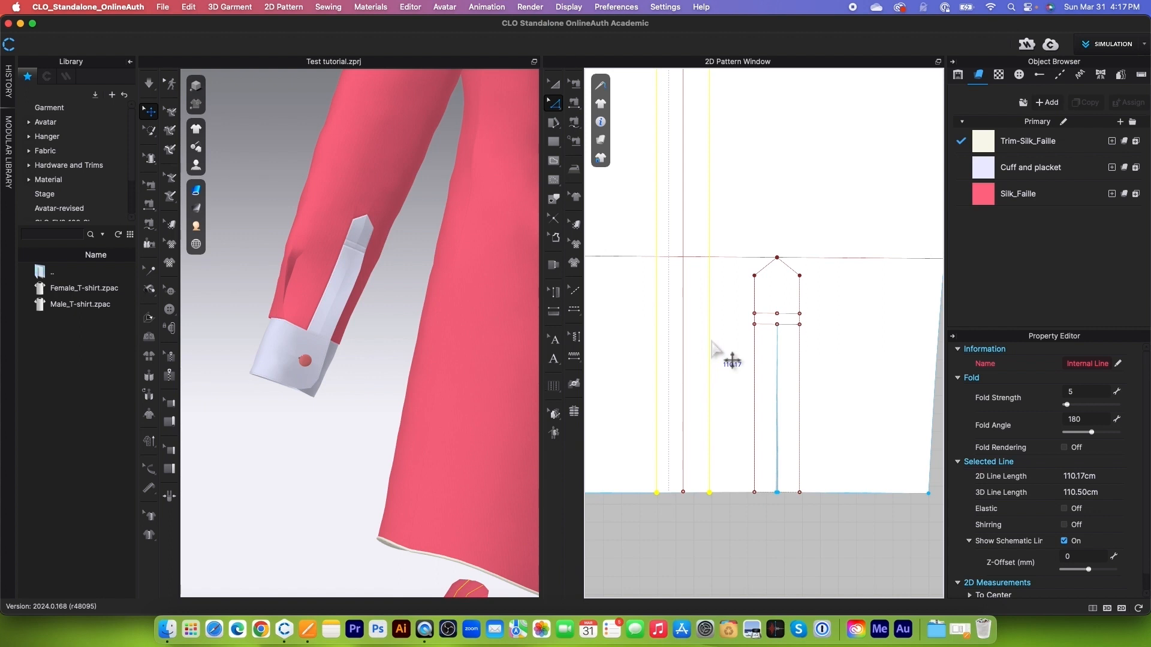
pyautogui.scroll(-2, 711, 340)
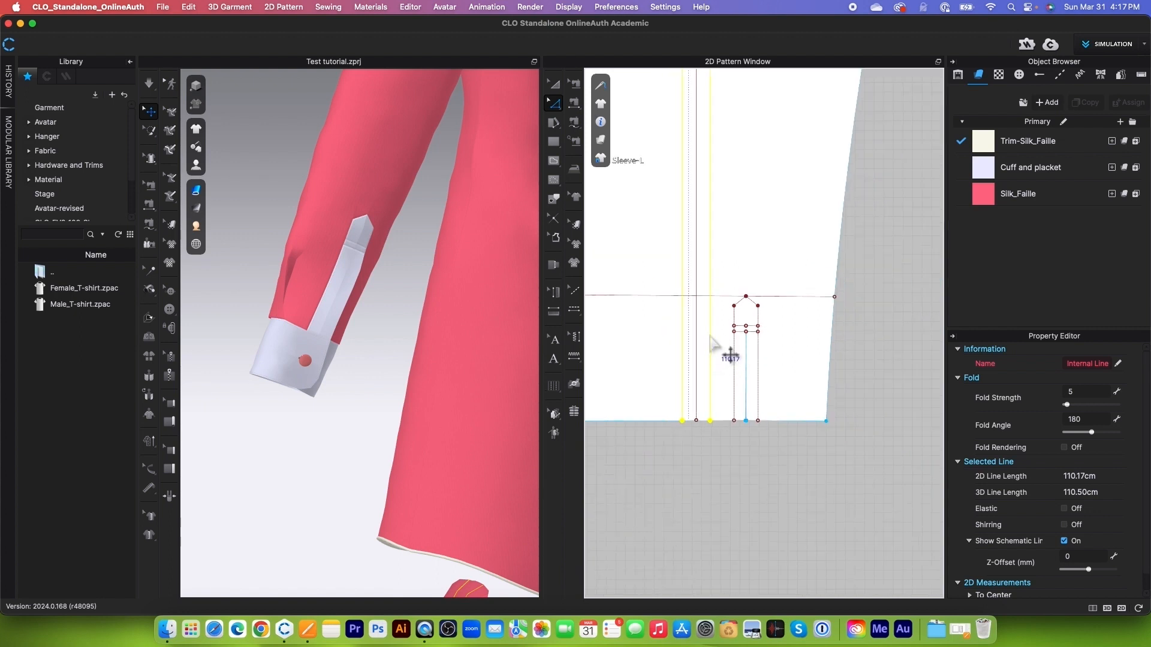
pyautogui.scroll(4, 693, 404)
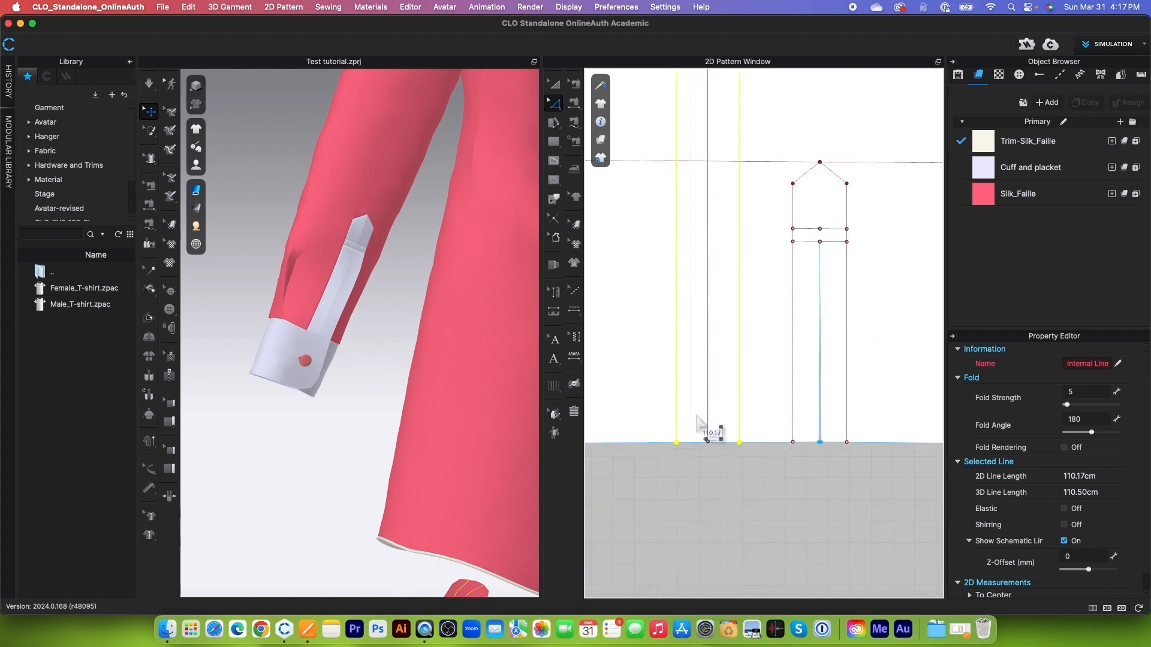
pyautogui.scroll(-2, 709, 318)
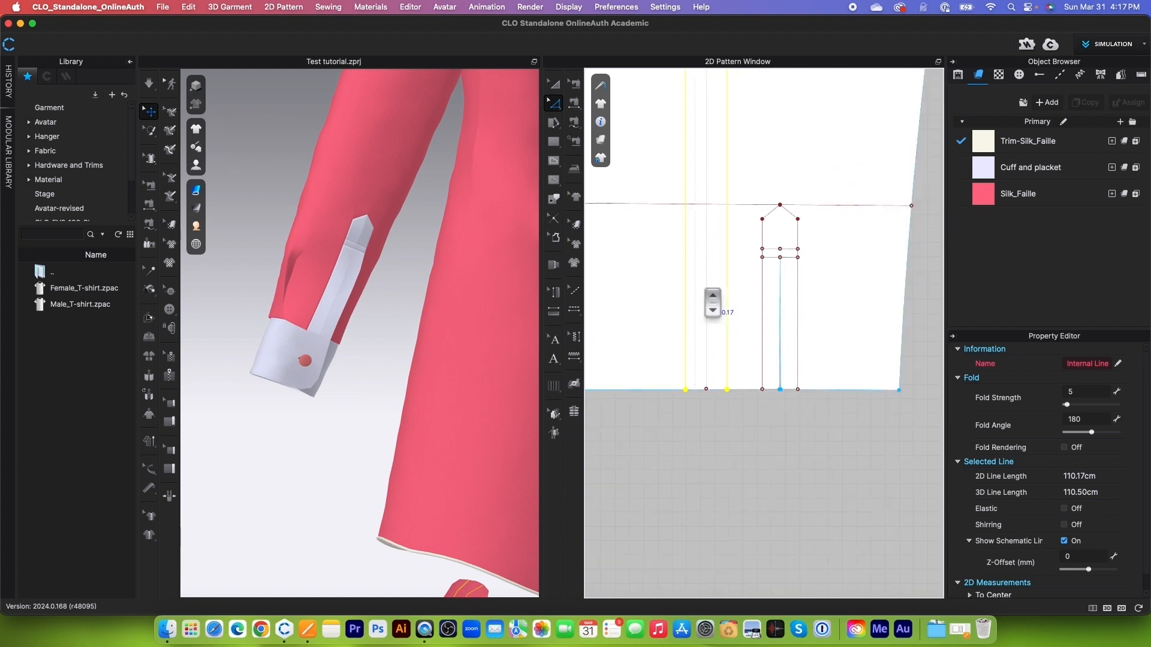
pyautogui.scroll(3, 709, 321)
pyautogui.scroll(-2, 671, 366)
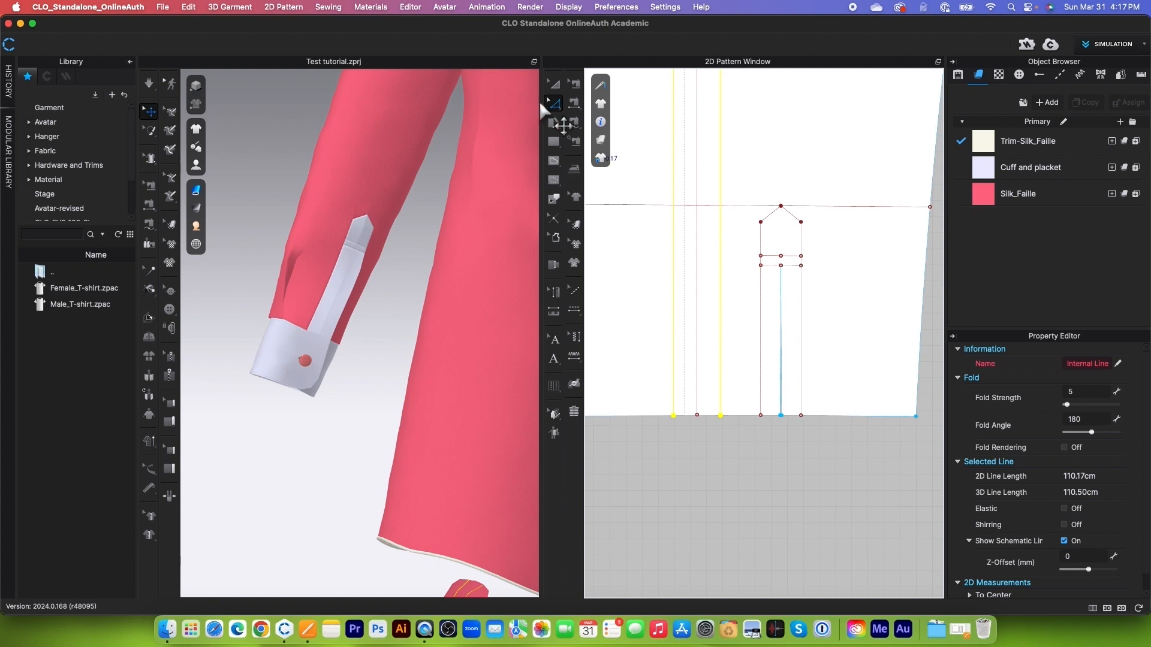
pyautogui.click(557, 106)
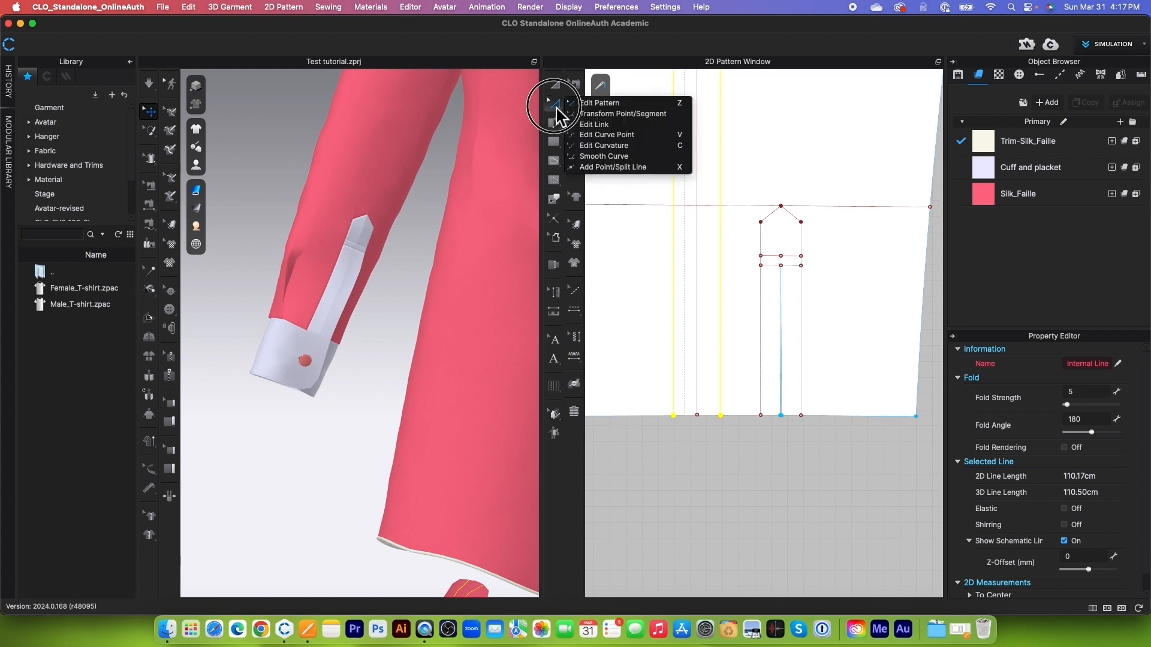
pyautogui.click(611, 168)
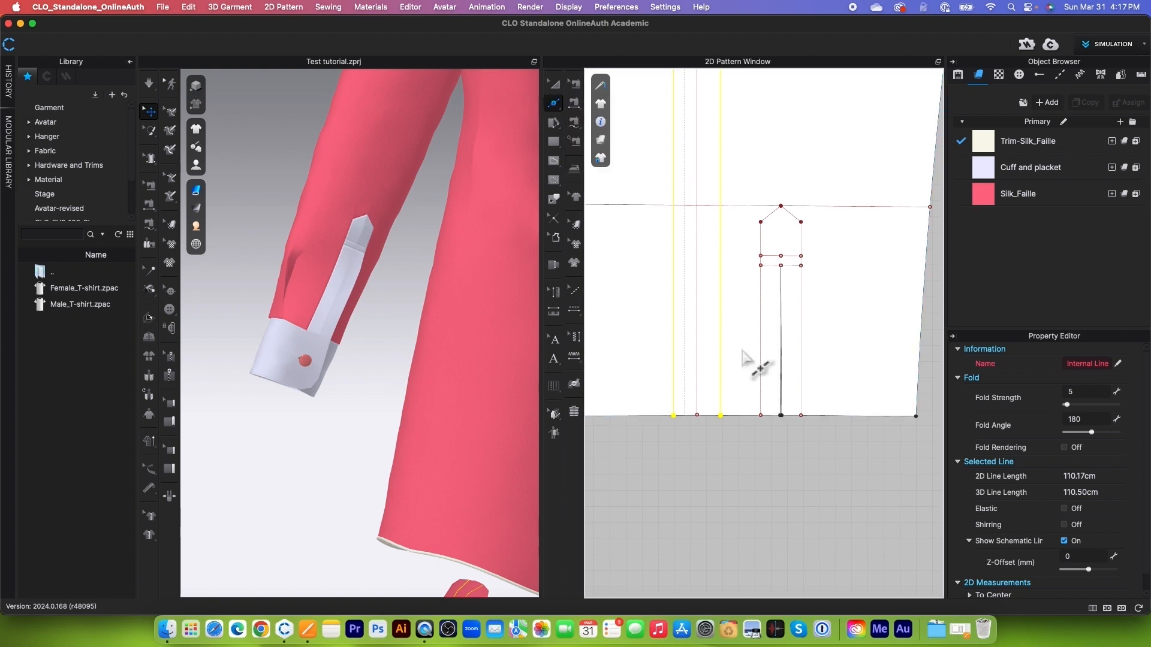
pyautogui.click(720, 311)
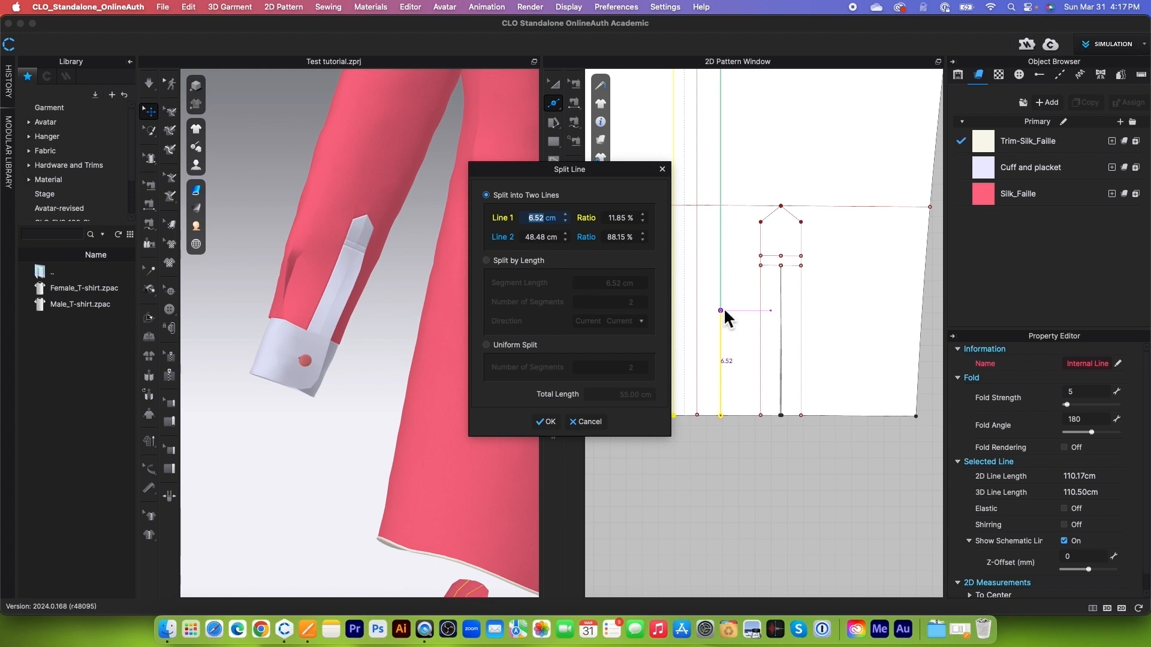
pyautogui.write('6.14')
pyautogui.click(546, 422)
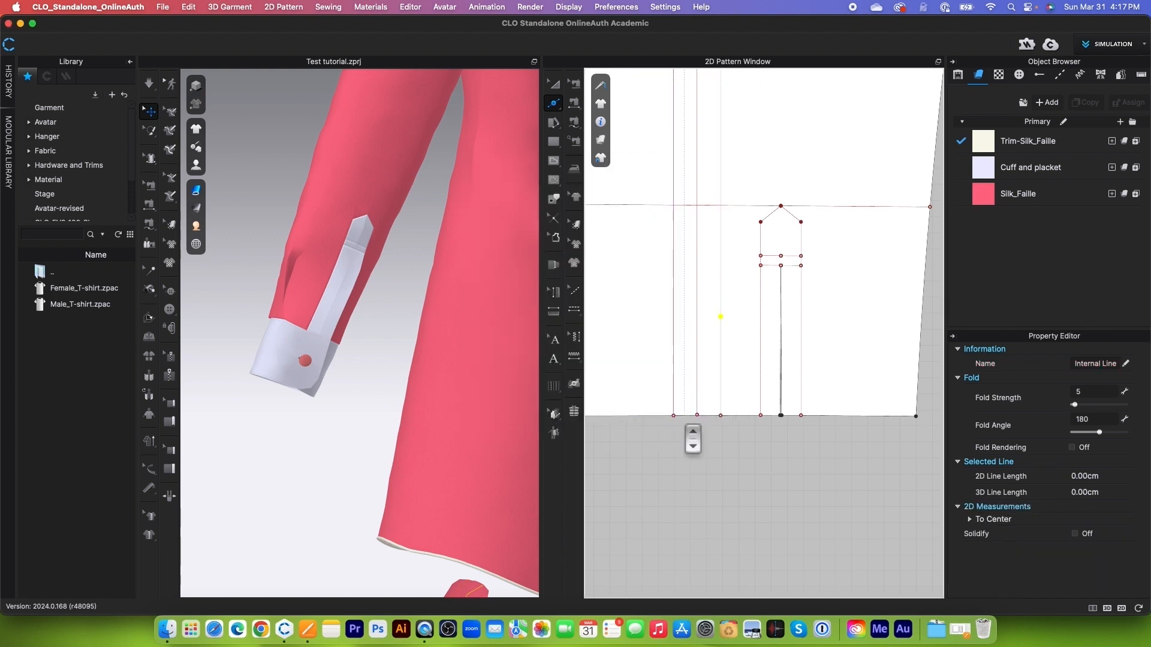
# Step: Offset the sleeve hem segment beside the slit as an internal line at 6.15 cm, with Extend on
pyautogui.scroll(3, 687, 425)
pyautogui.click(554, 104)
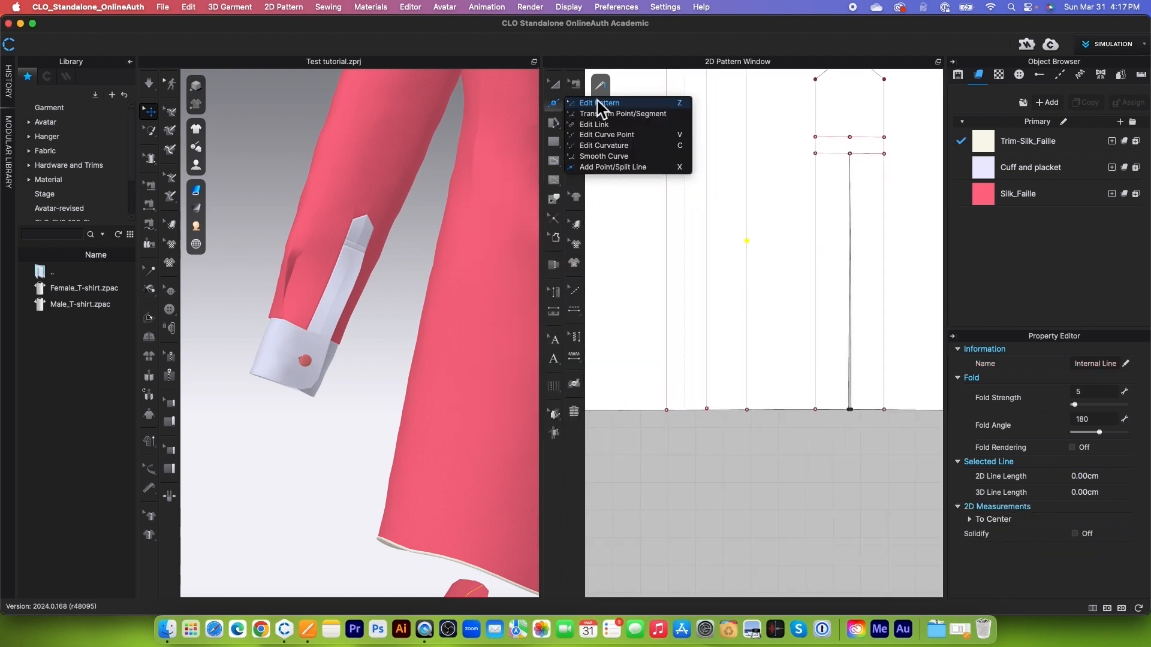
pyautogui.click(592, 109)
pyautogui.click(730, 417)
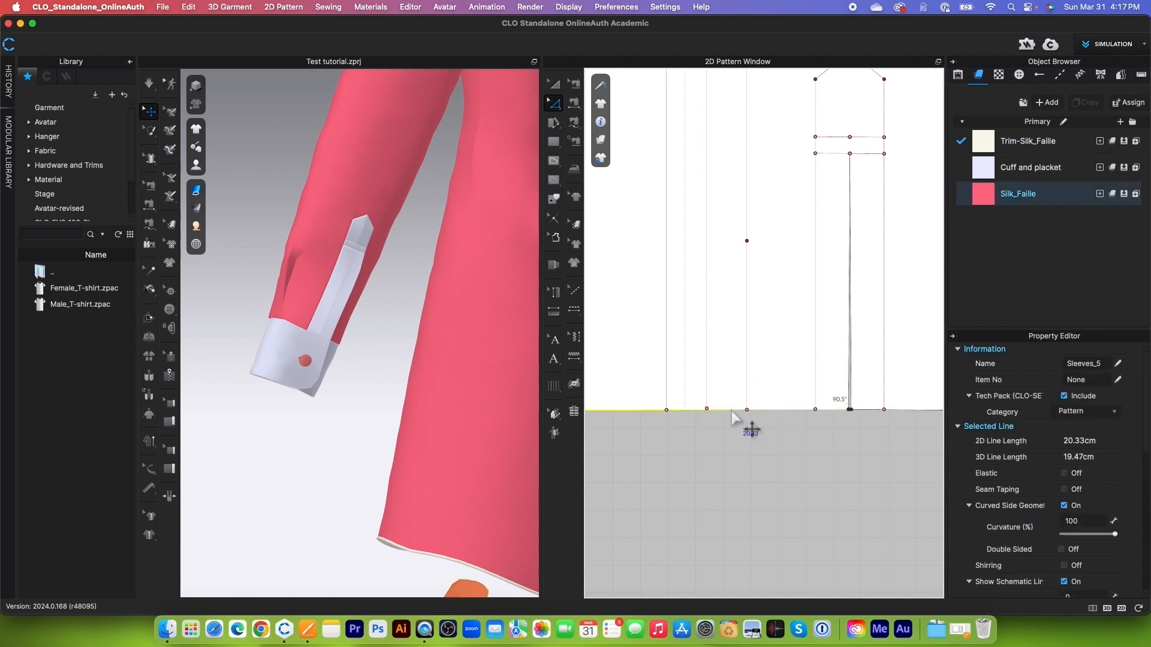
pyautogui.rightClick(731, 418)
pyautogui.moveTo(769, 271)
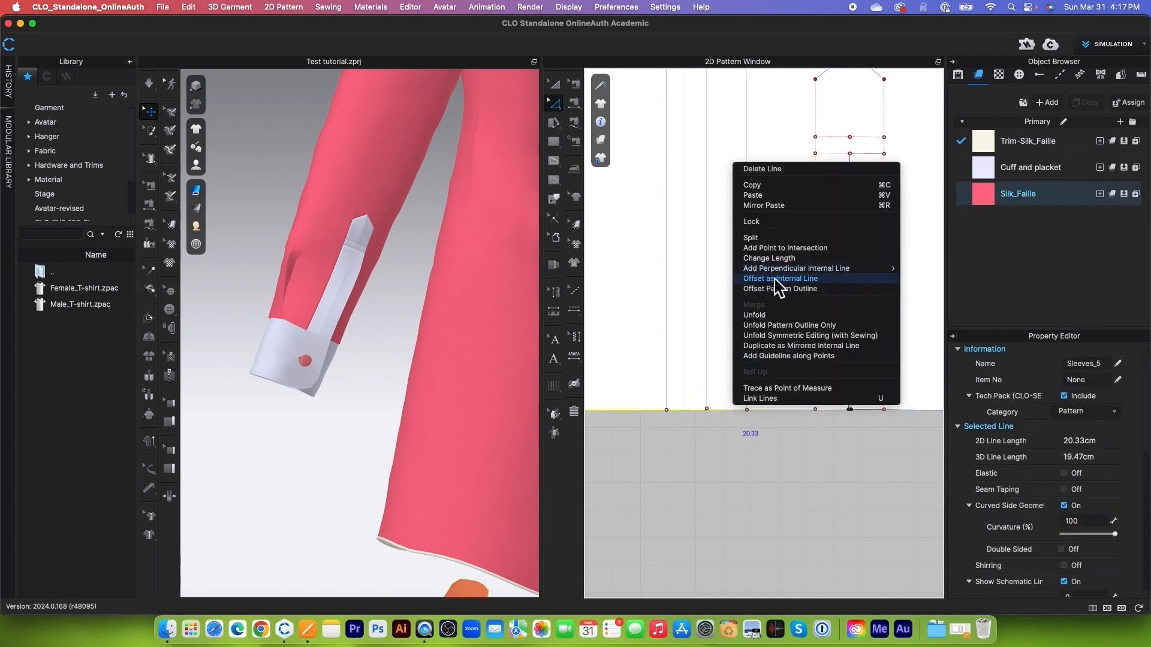
pyautogui.click(777, 278)
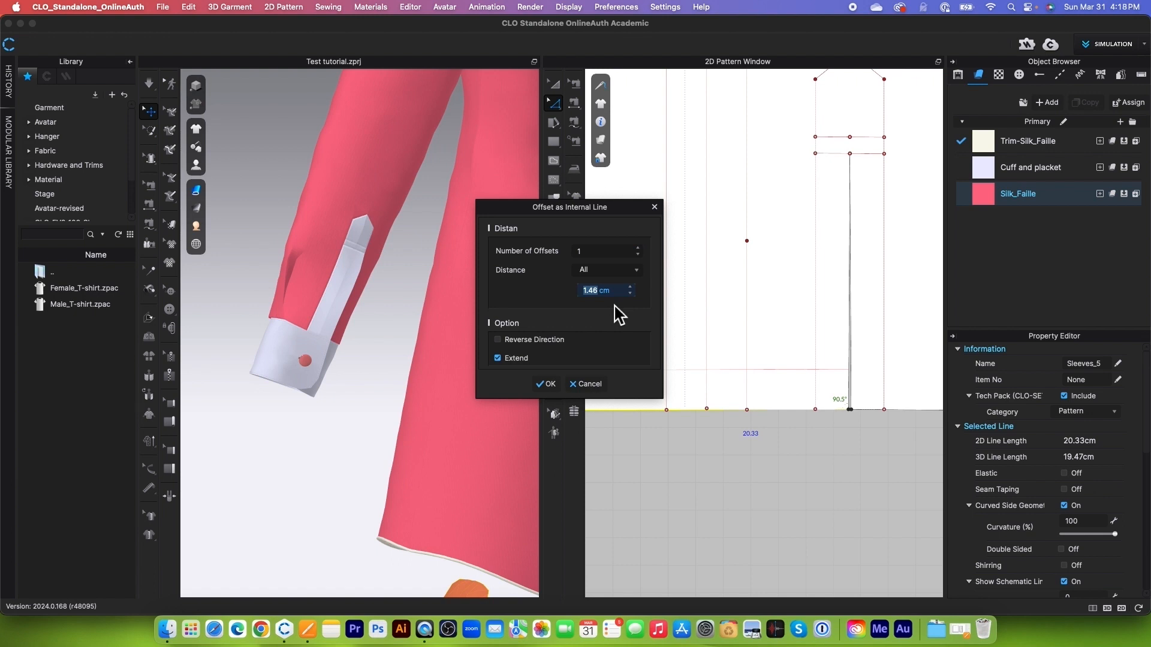
pyautogui.write('6.15')
pyautogui.click(548, 384)
# Step: Try to add intersection points to the horizontal line offset from the hem
pyautogui.scroll(5, 717, 264)
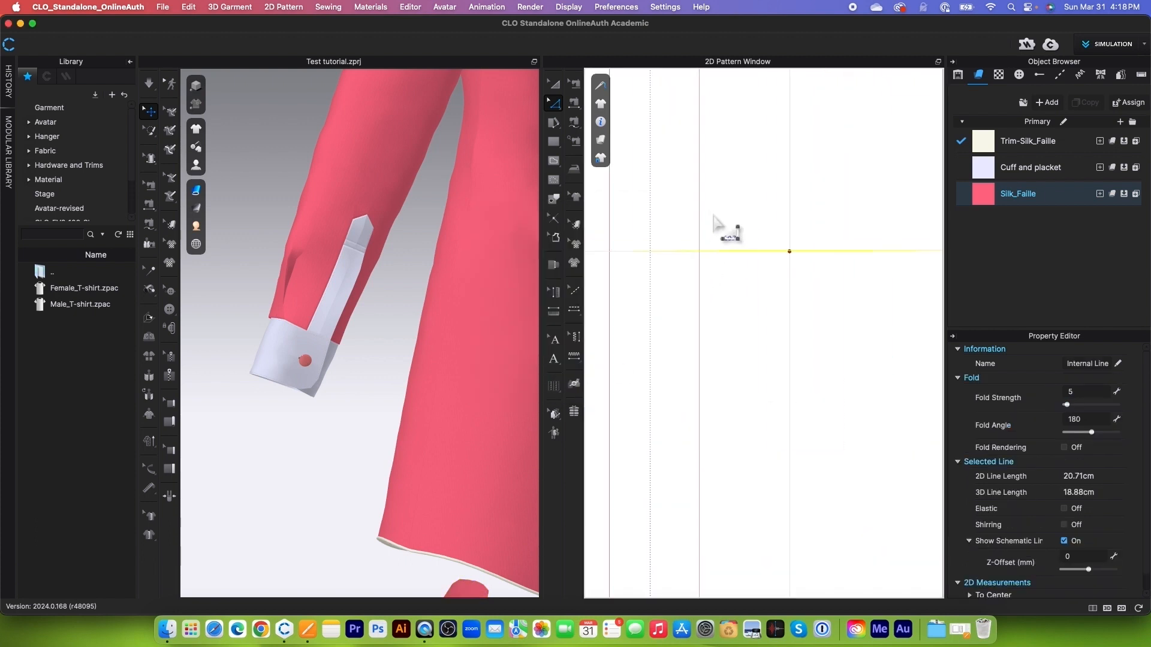
pyautogui.rightClick(724, 252)
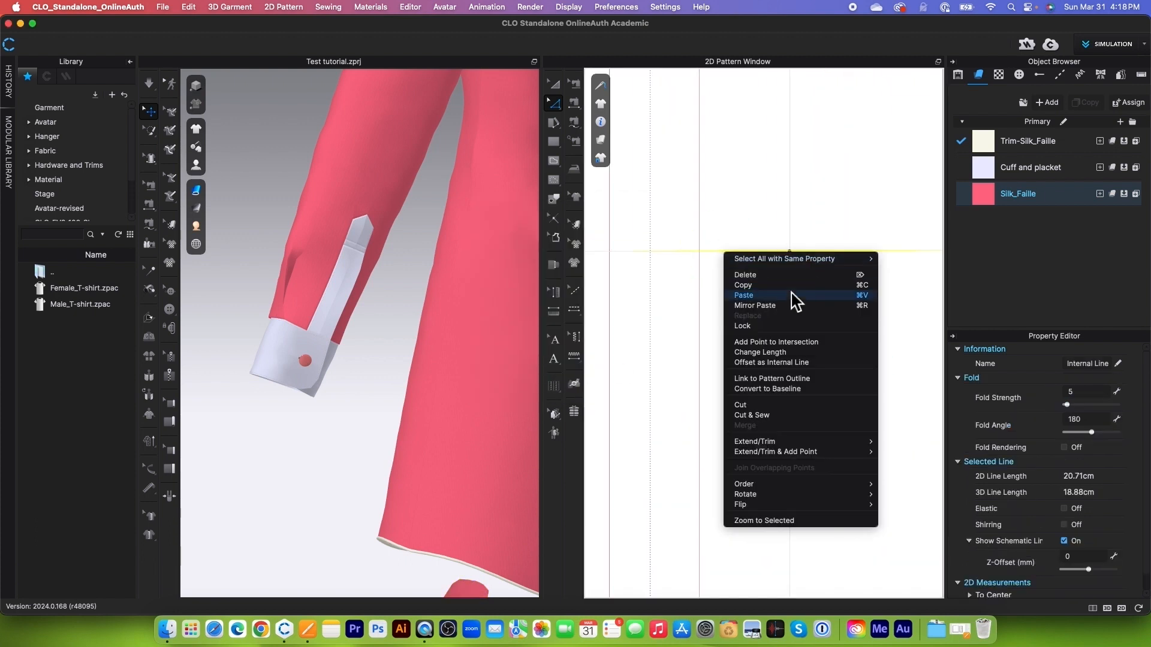
pyautogui.click(767, 341)
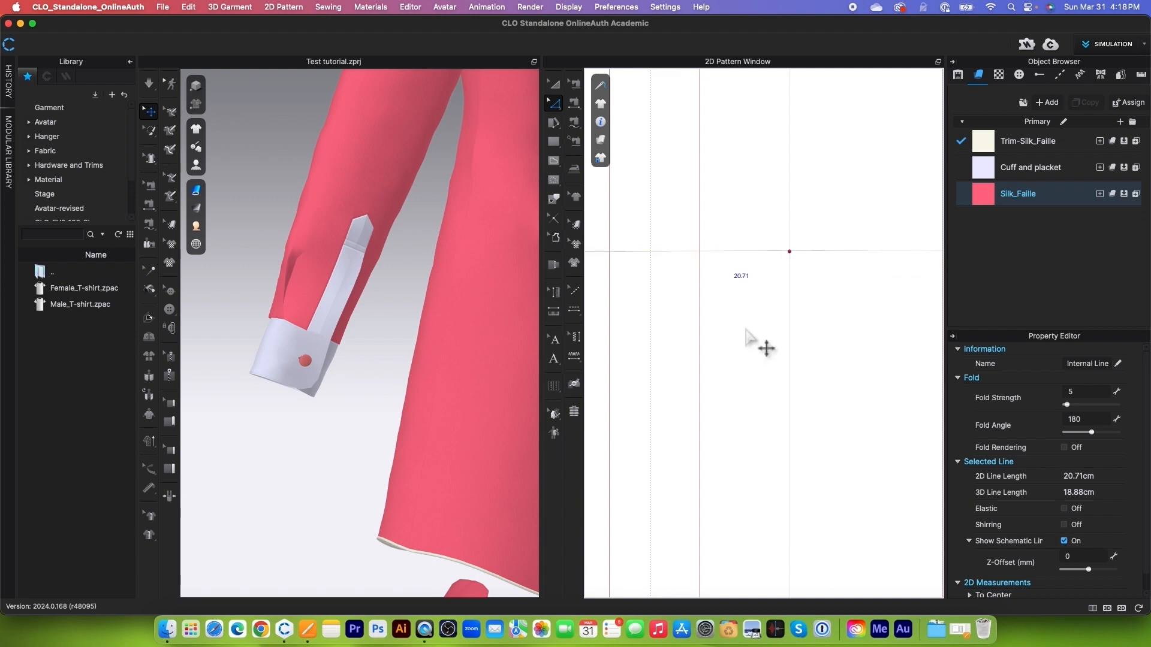
# Step: Add points where the horizontal offset line crosses the middle vertical internal line and the offset line farthest from the placket
pyautogui.click(554, 103)
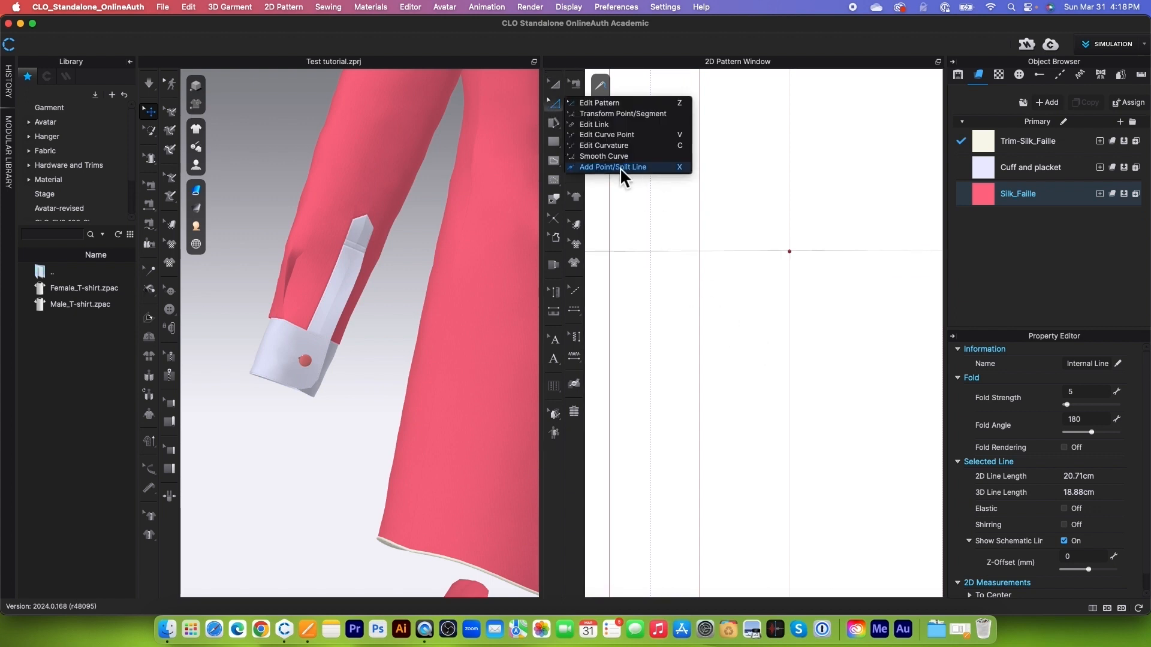
pyautogui.click(620, 167)
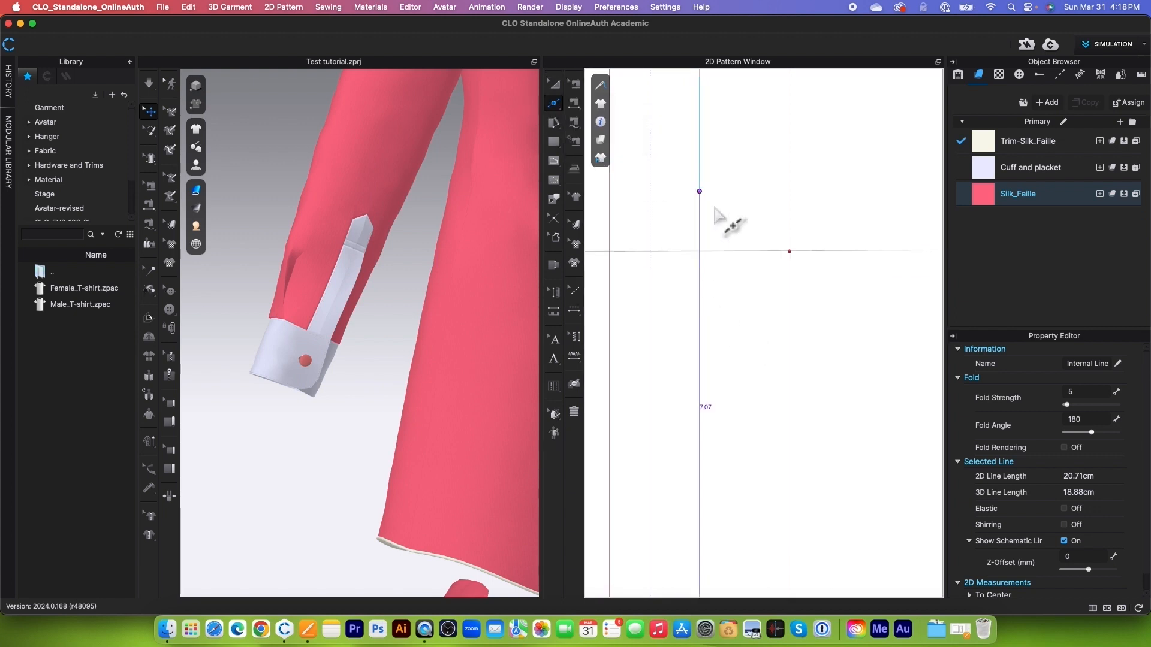
pyautogui.click(700, 252)
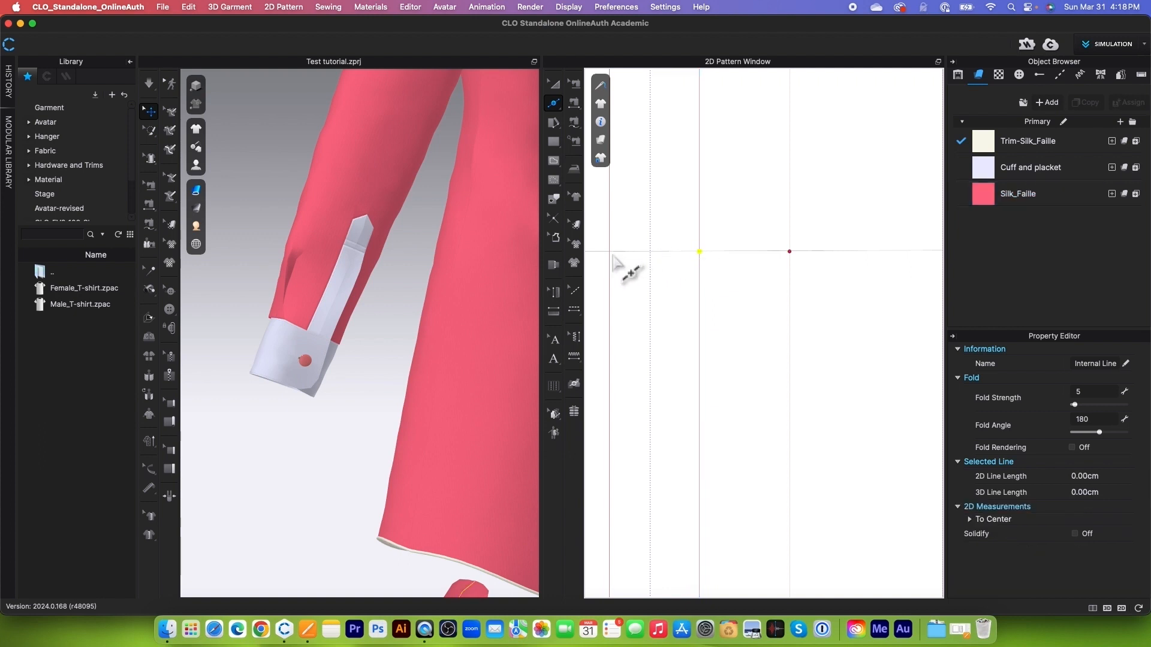
pyautogui.scroll(-3, 700, 297)
pyautogui.scroll(-5, 700, 297)
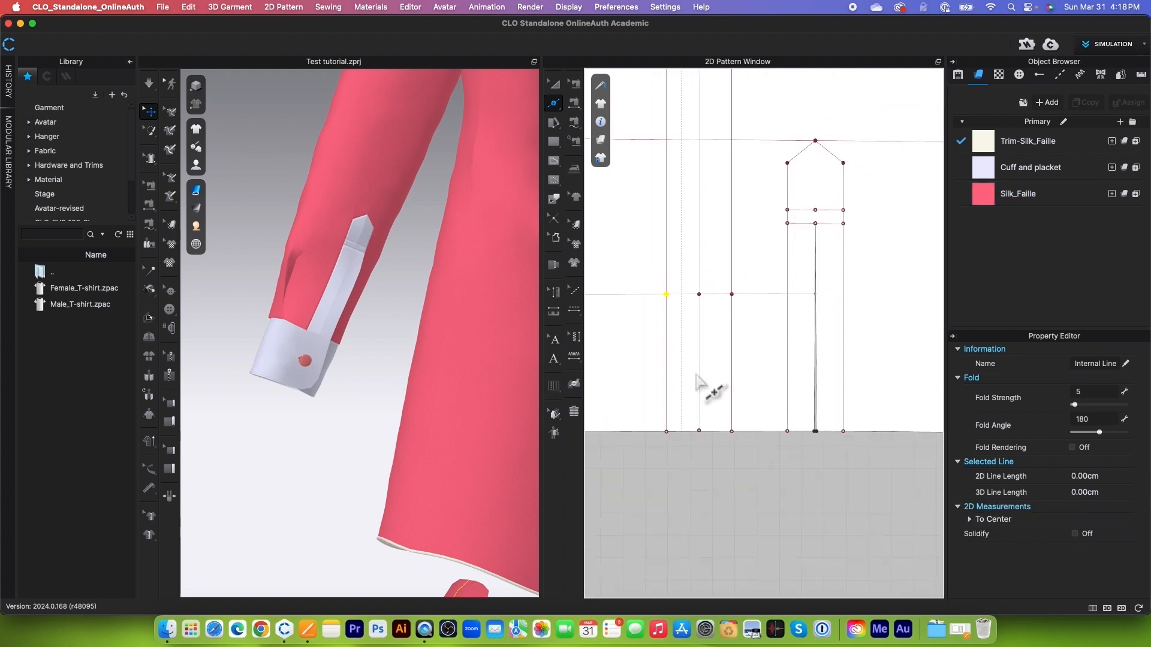
pyautogui.scroll(5, 716, 411)
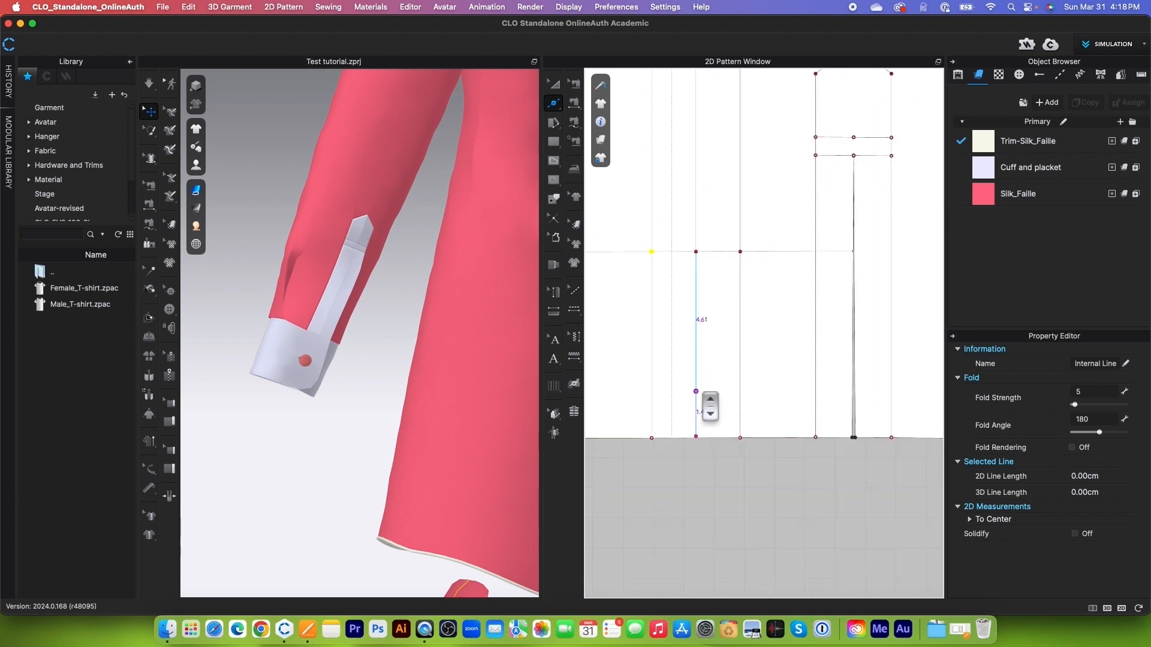
# Step: Delete the sleeve-cap endpoints of the three vertical internal lines, leaving only their portions below the horizontal offset line
pyautogui.scroll(-5, 710, 403)
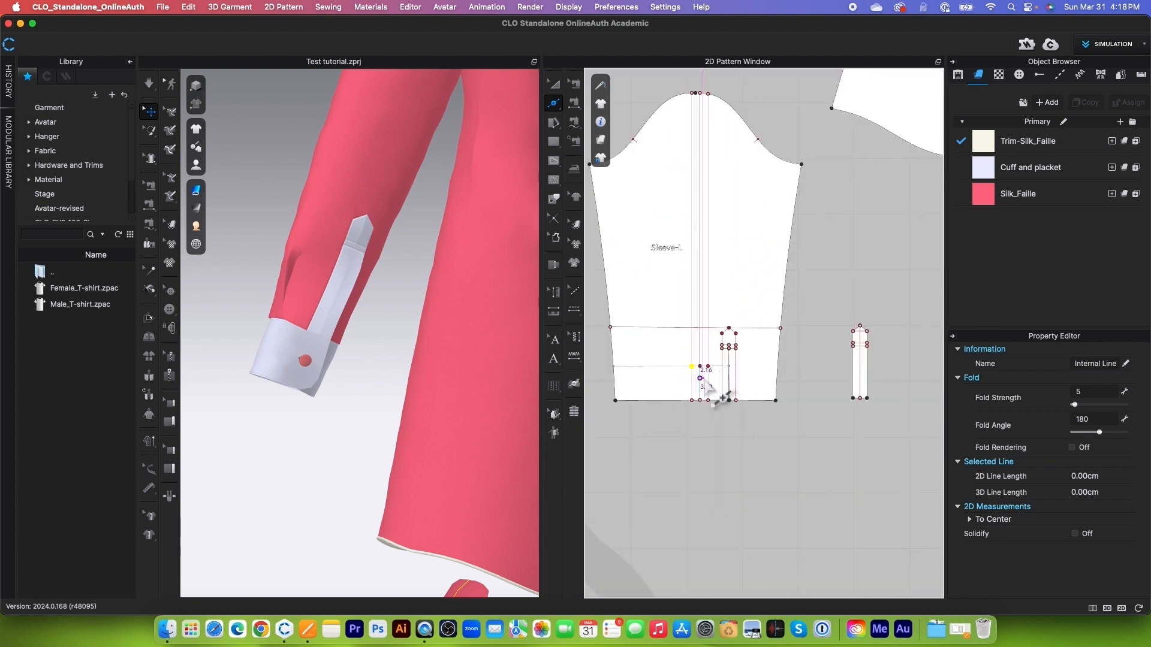
pyautogui.scroll(3, 717, 114)
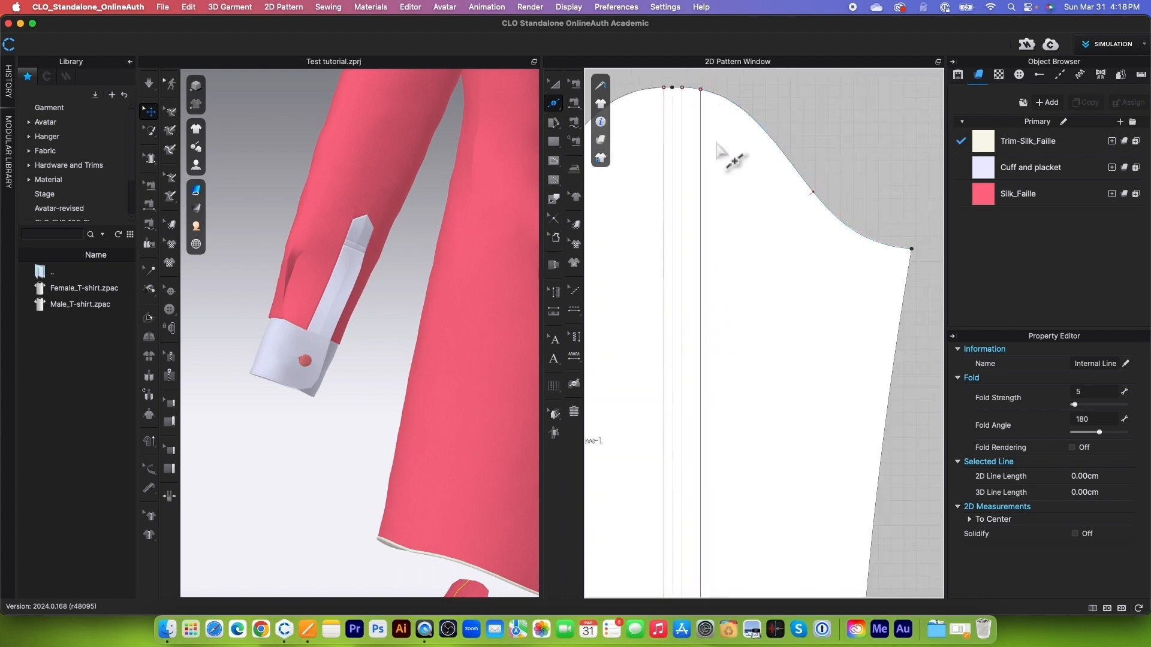
pyautogui.click(553, 104)
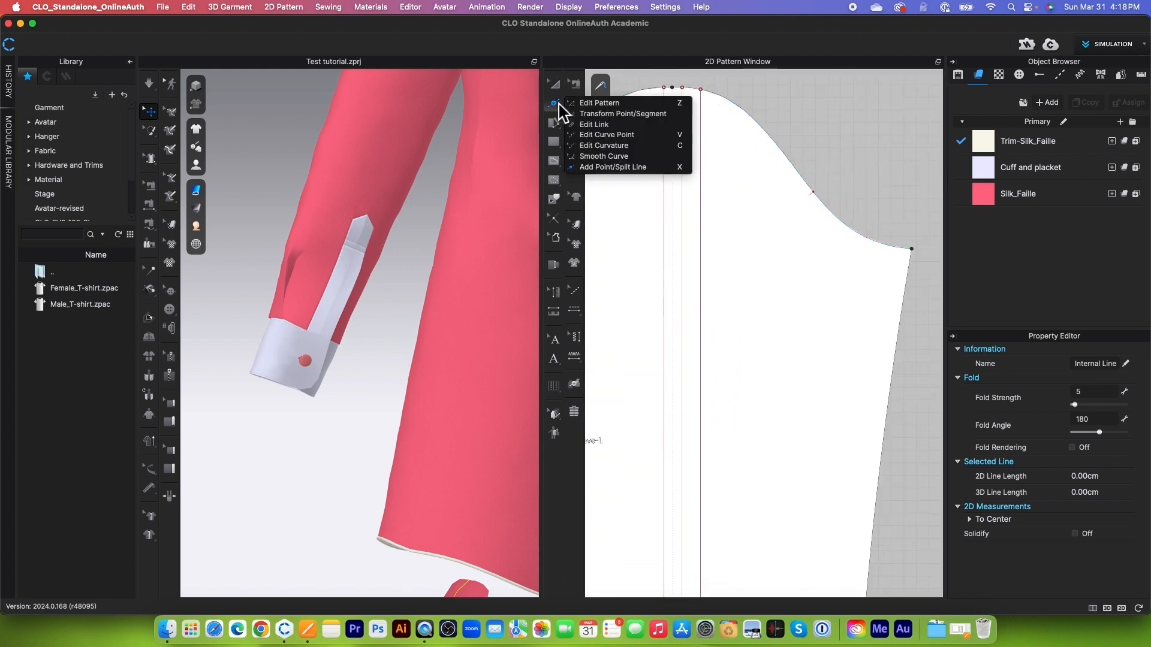
pyautogui.click(611, 104)
pyautogui.scroll(3, 686, 96)
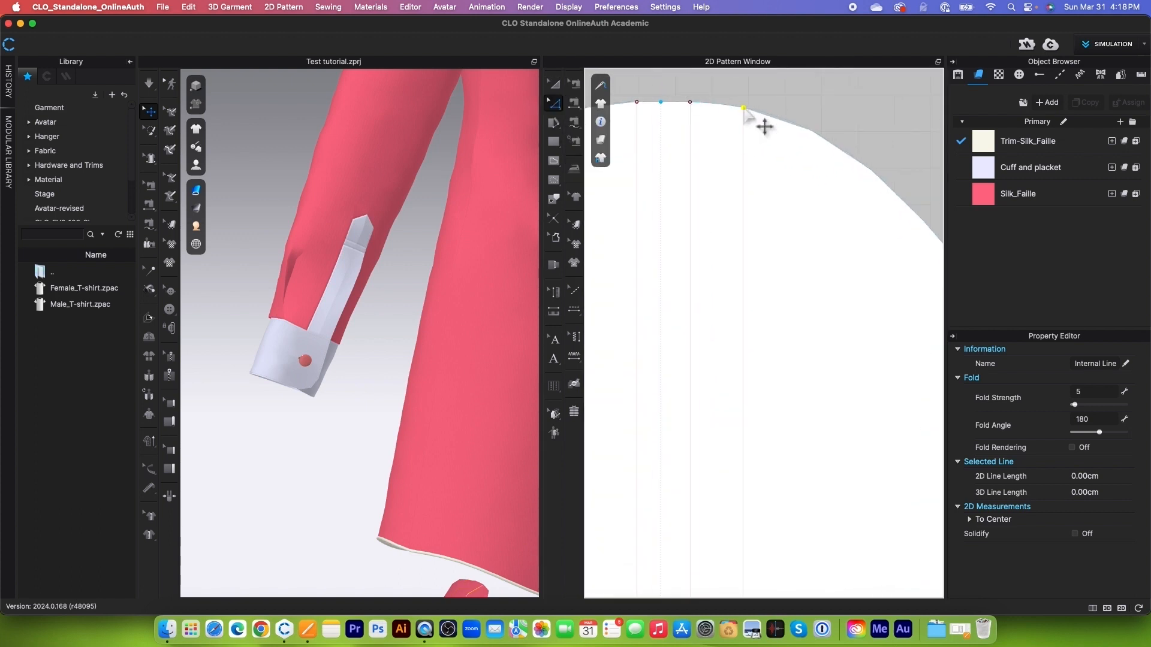
pyautogui.keyDown('shift'); pyautogui.click(690, 102); pyautogui.keyUp('shift')
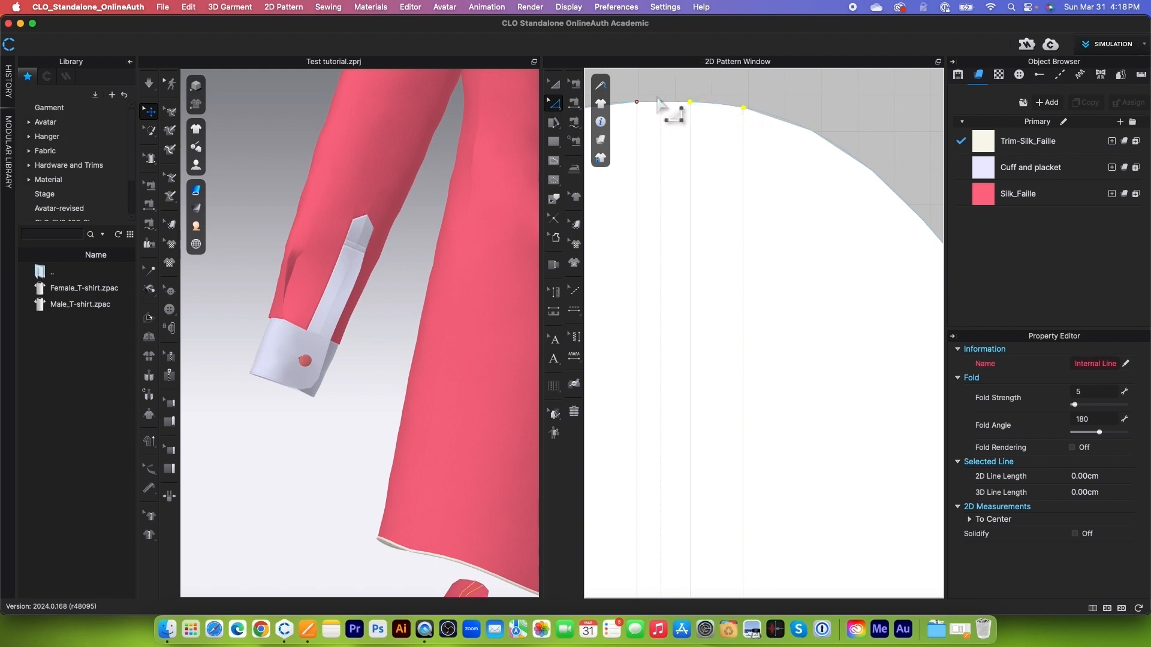
pyautogui.keyDown('shift'); pyautogui.click(637, 102); pyautogui.keyUp('shift')
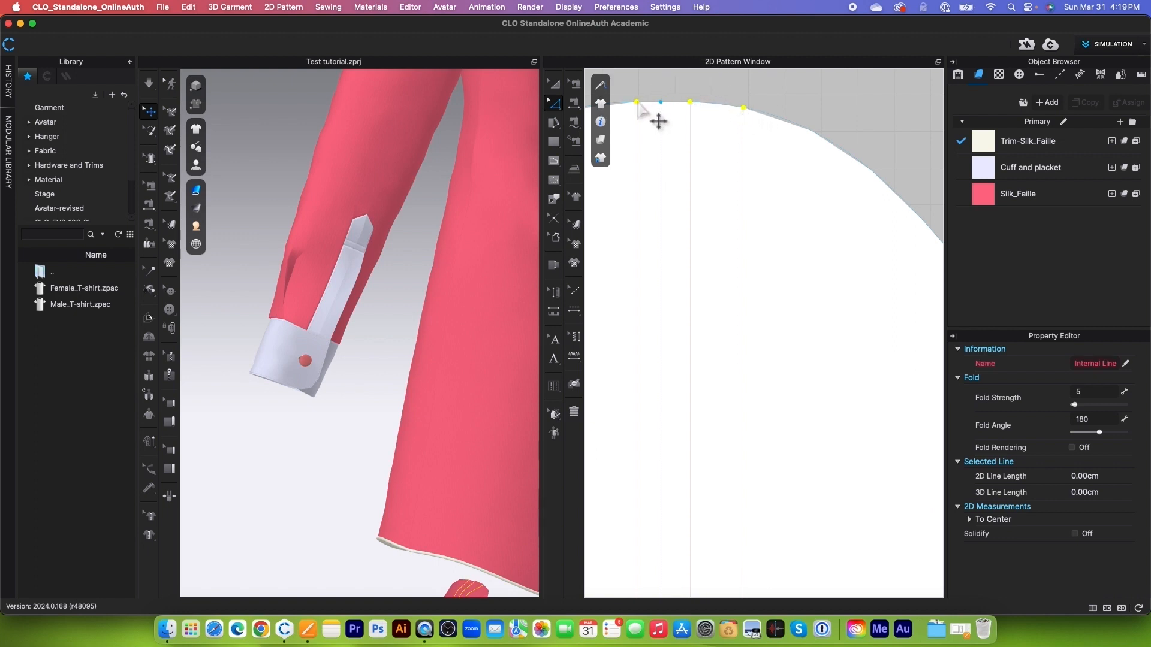
pyautogui.click(659, 122)
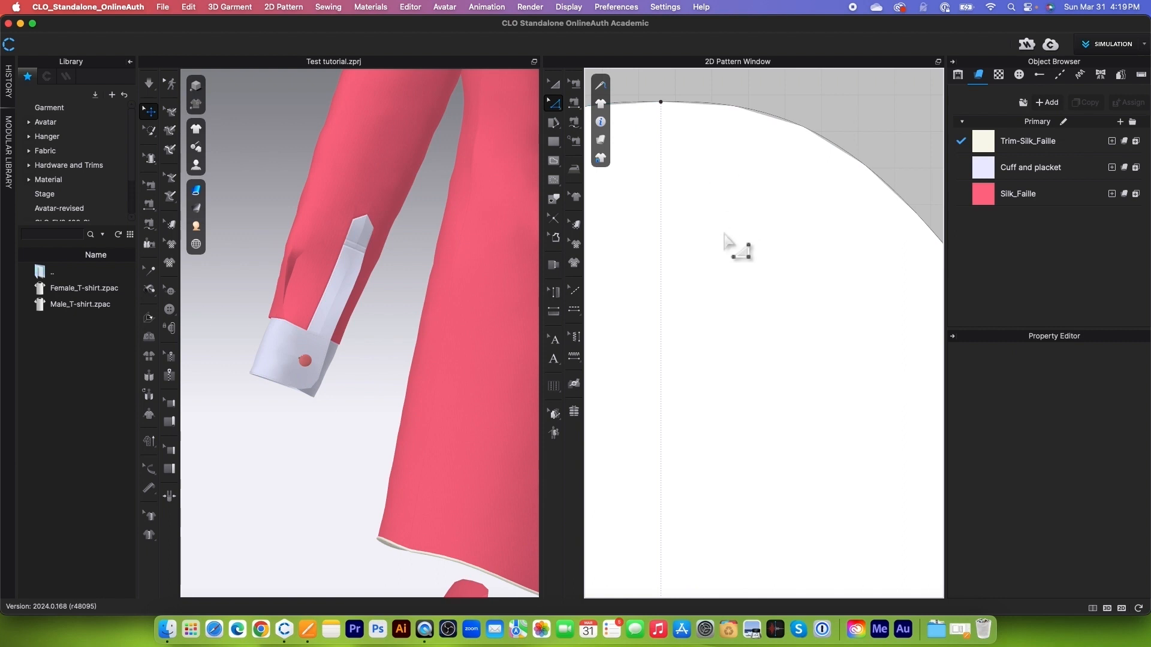
# Step: Move the upper endpoint of the vertical line nearest the placket 0.25 cm toward the middle line
pyautogui.scroll(-5, 734, 244)
pyautogui.scroll(3, 728, 413)
pyautogui.scroll(3, 732, 314)
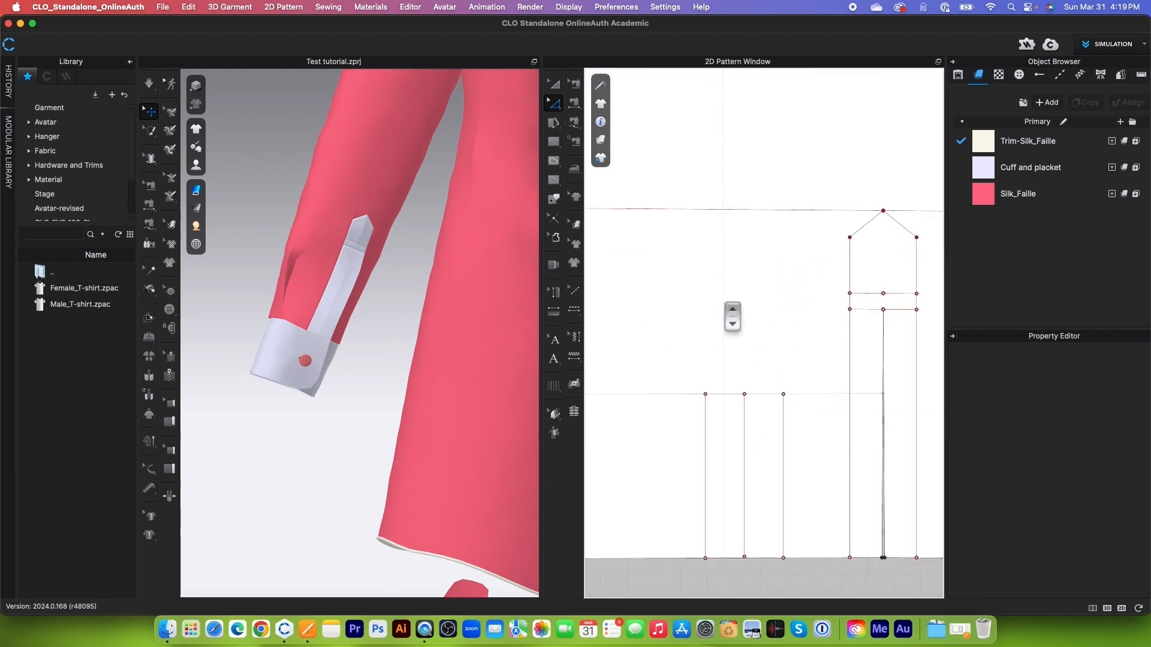
pyautogui.scroll(-3, 745, 418)
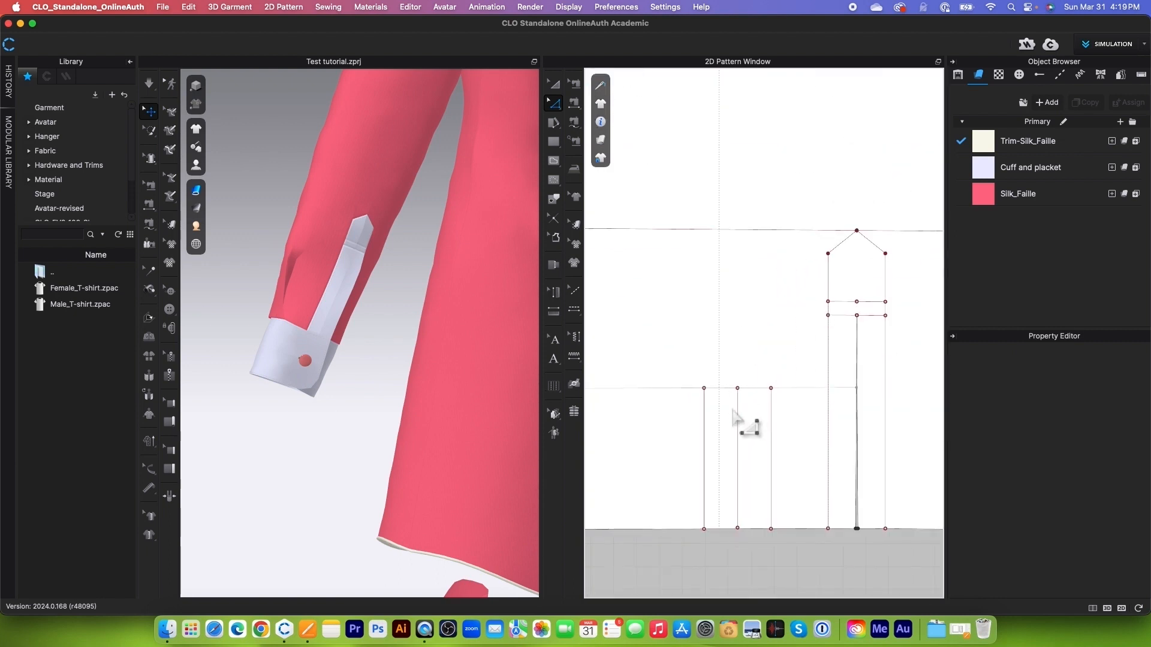
pyautogui.scroll(3, 770, 397)
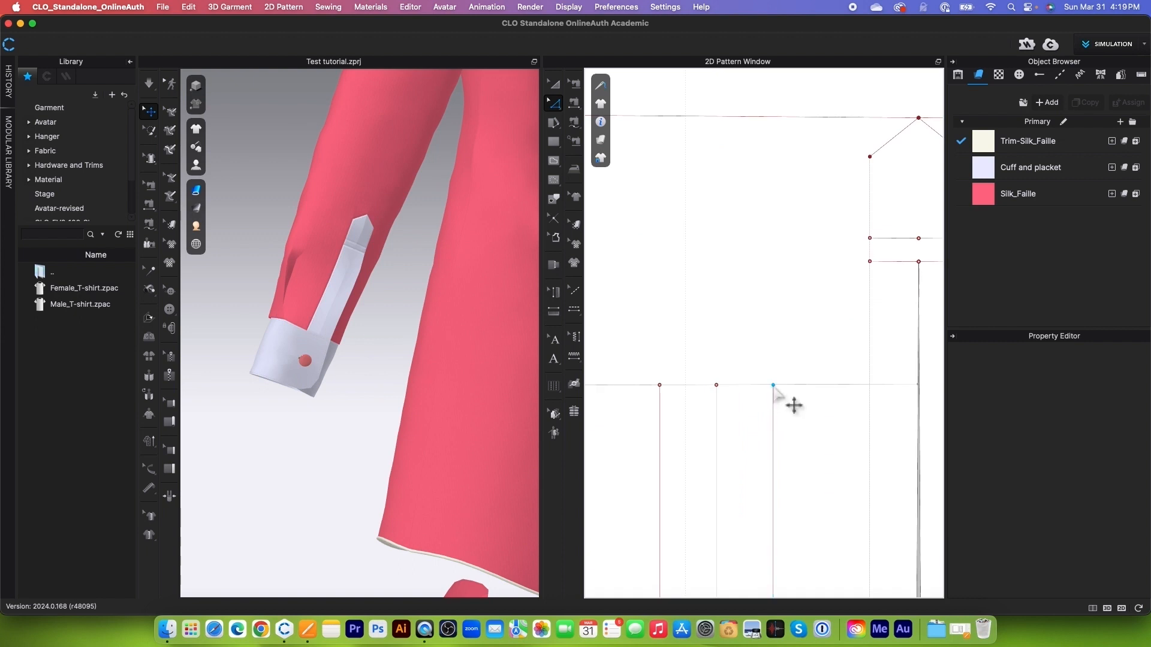
pyautogui.click(773, 387)
pyautogui.moveTo(773, 386); pyautogui.dragTo(767, 385)
pyautogui.rightClick(769, 385)
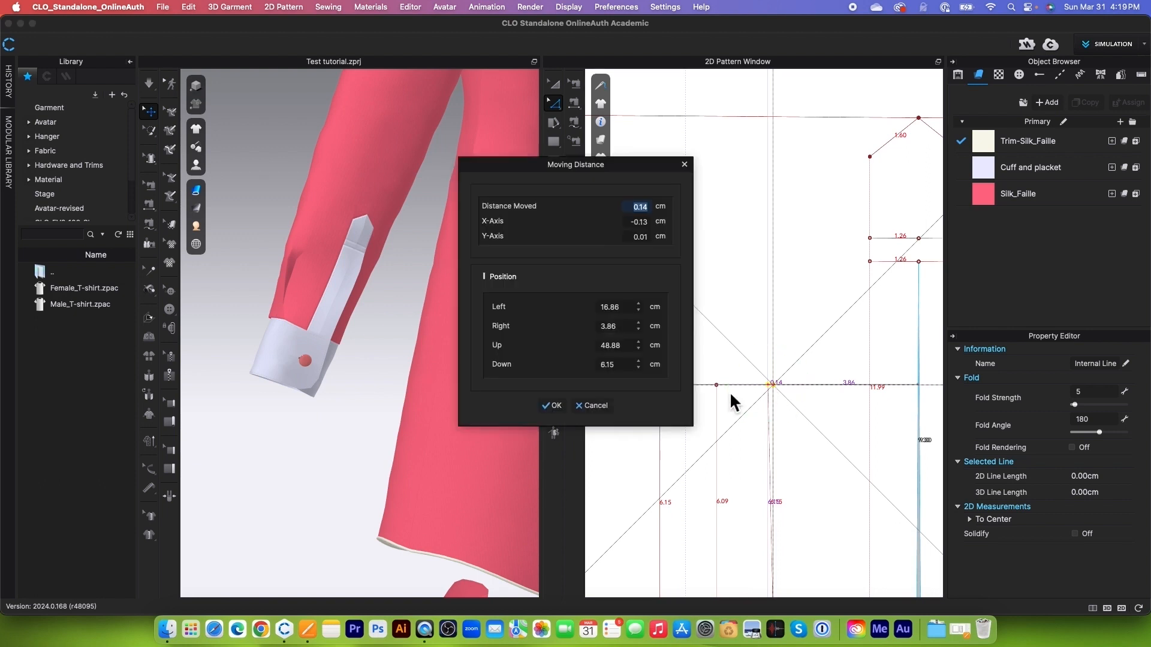
pyautogui.write('.25')
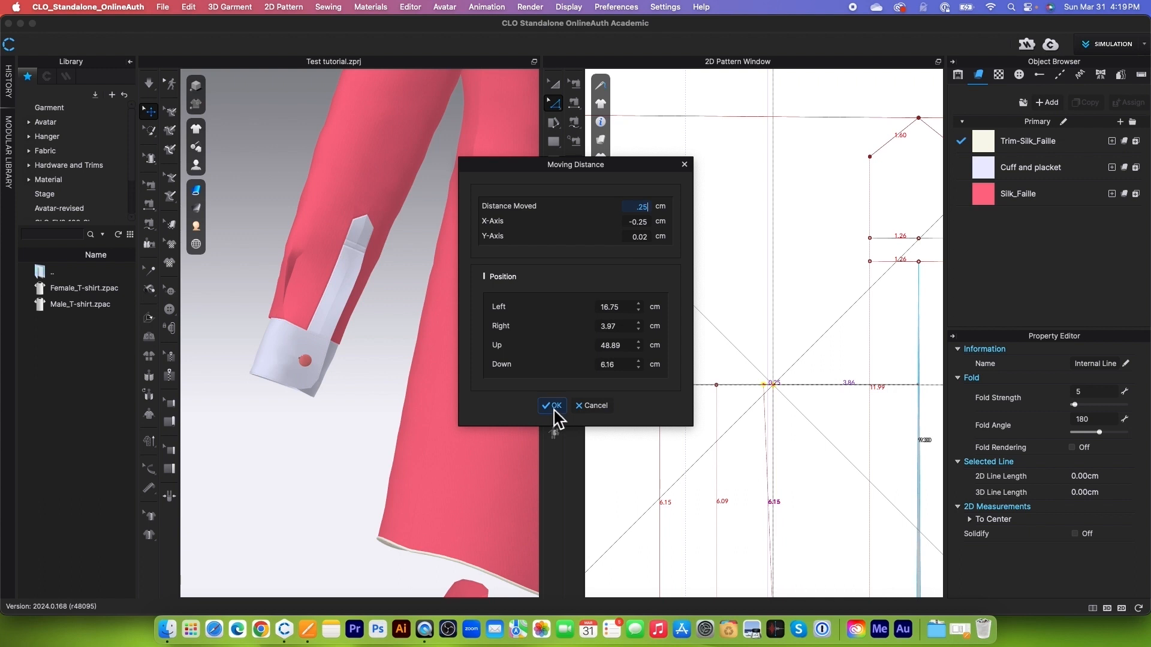
pyautogui.click(552, 407)
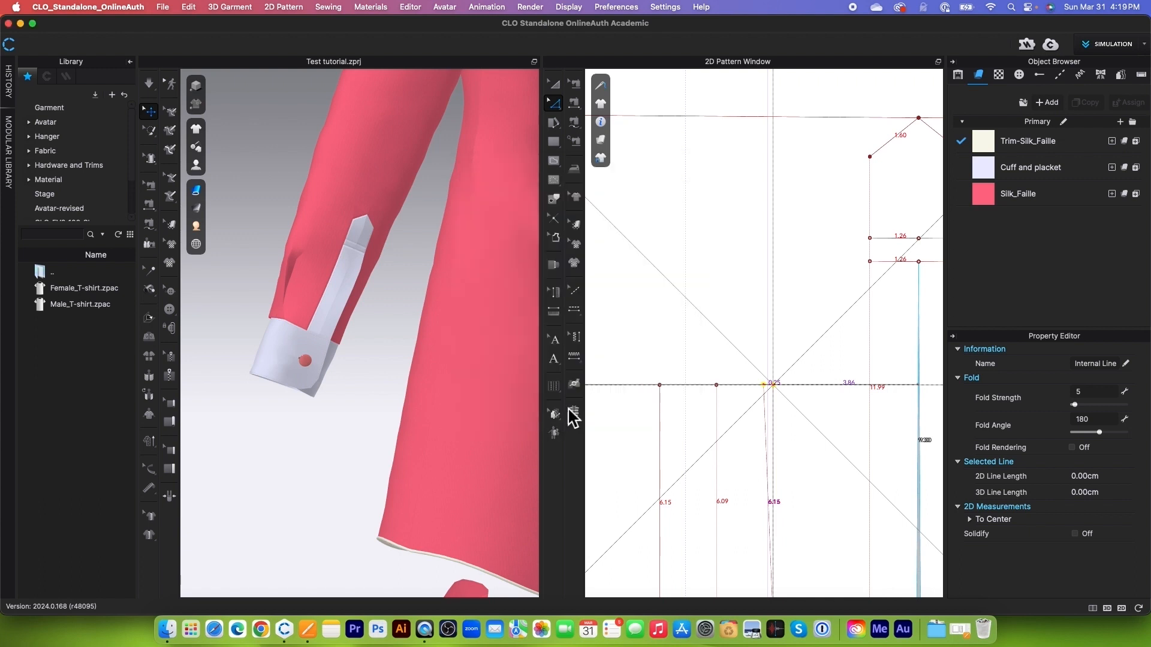
# Step: Move the upper endpoint of the vertical line farthest from the placket 0.25 cm inward toward the middle line
pyautogui.click(659, 385)
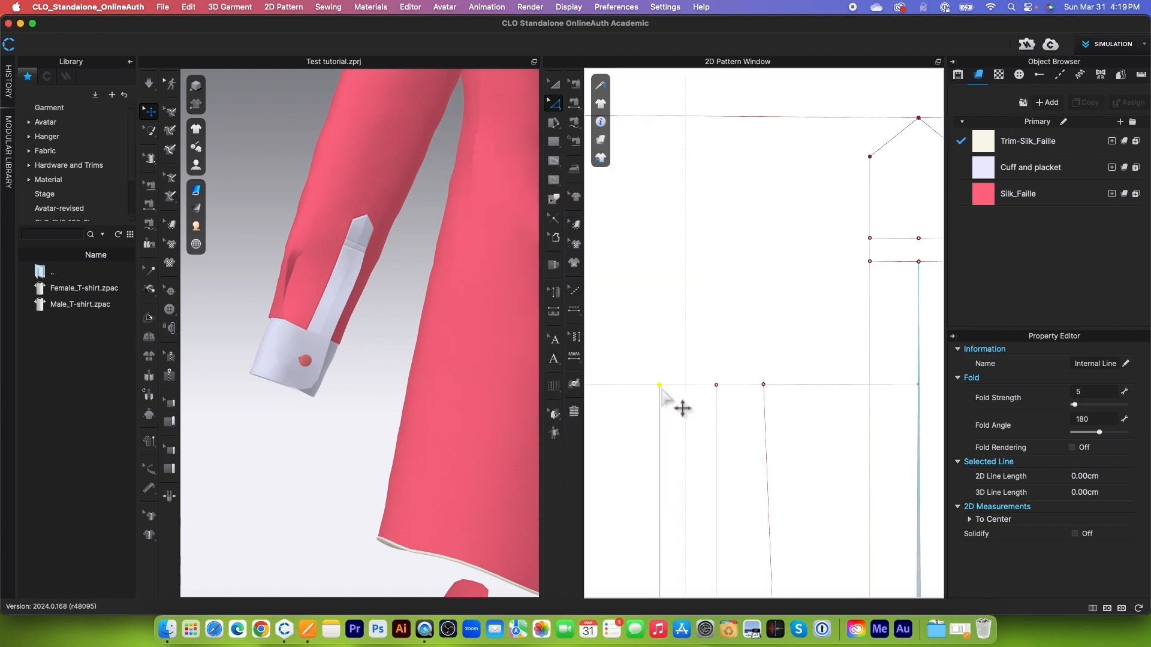
pyautogui.moveTo(660, 387); pyautogui.dragTo(664, 389)
pyautogui.rightClick(663, 389)
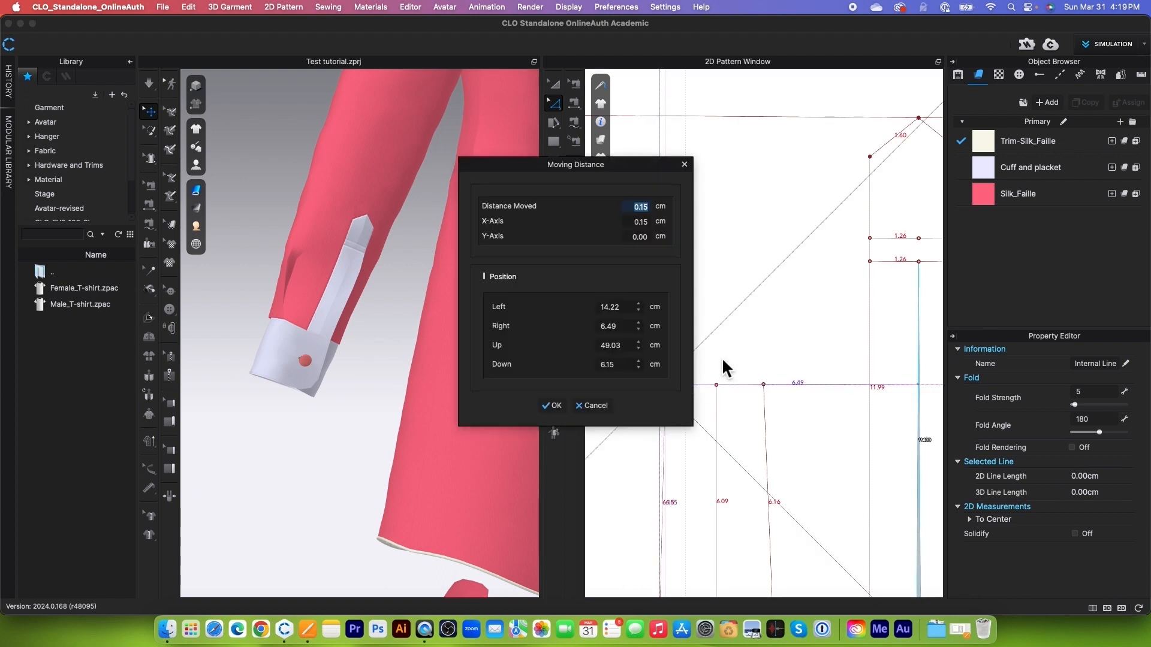
pyautogui.write('.25')
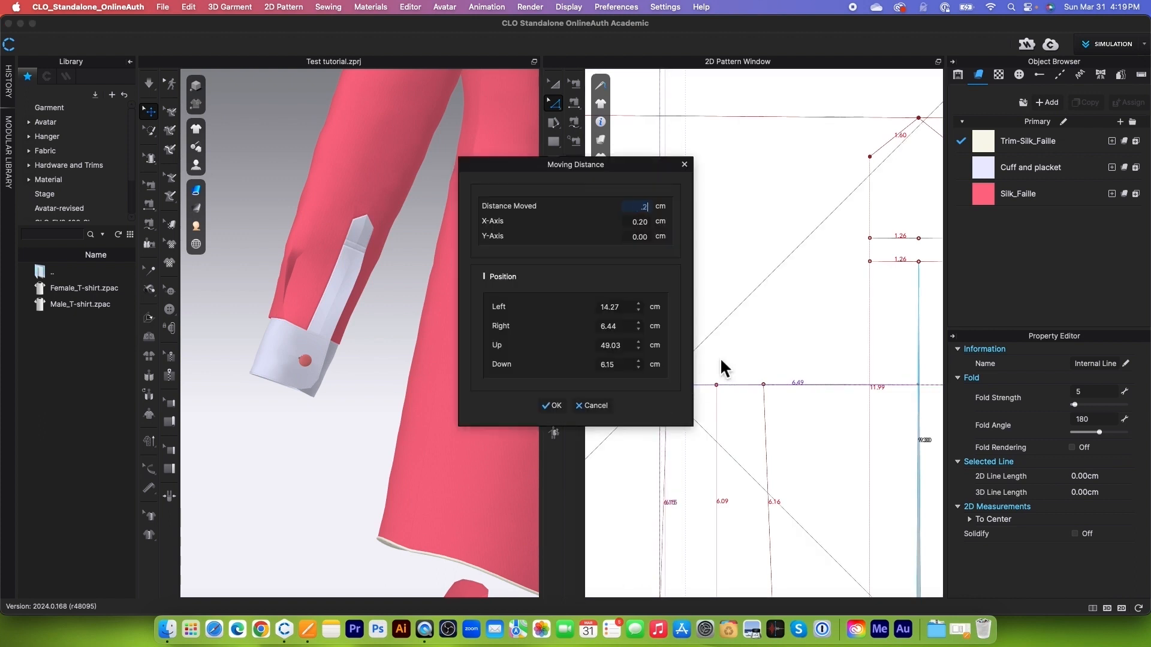
pyautogui.click(553, 405)
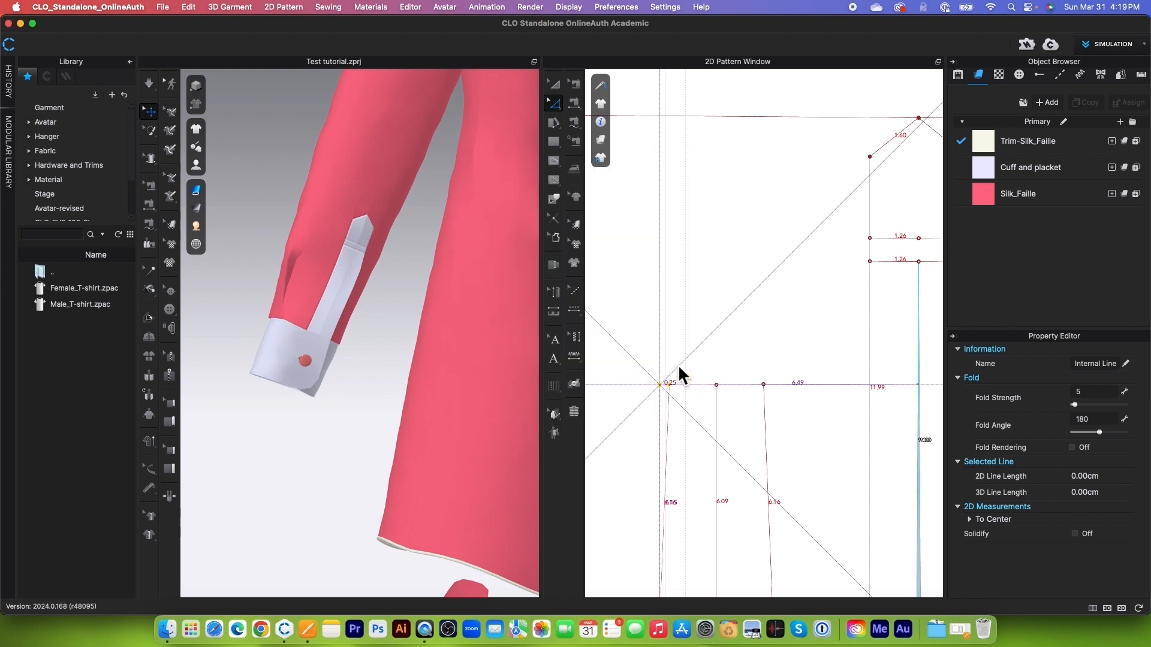
# Step: Extend the lower endpoints of the three pleat lines to the pattern outline and add points on the hem
pyautogui.scroll(-5, 740, 365)
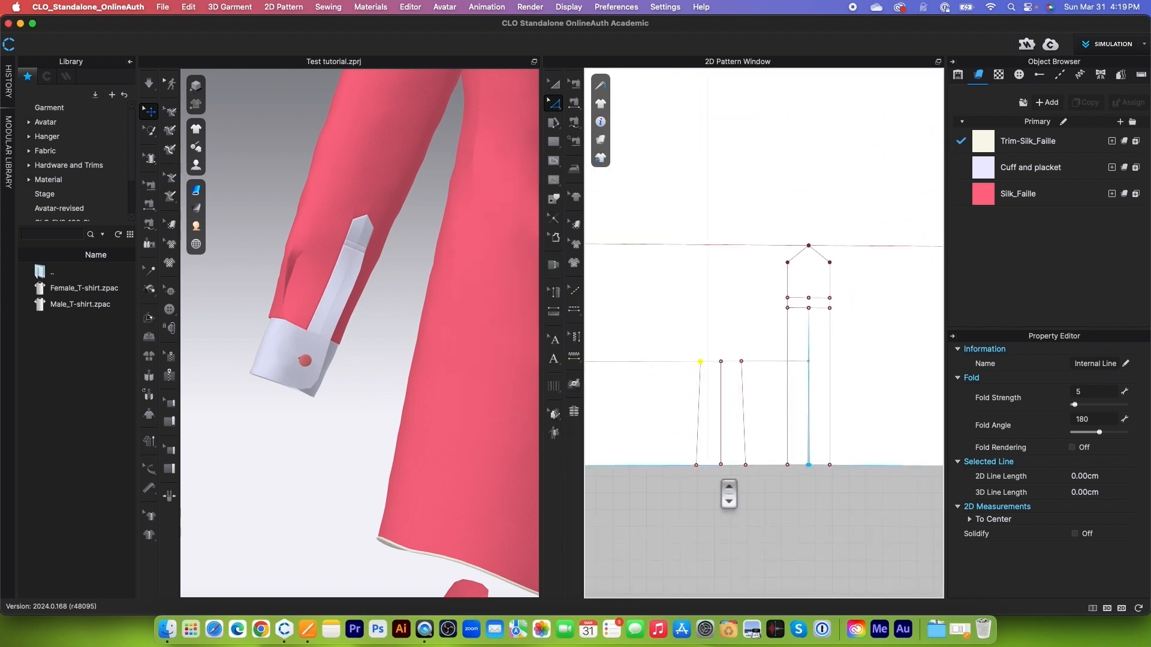
pyautogui.scroll(4, 720, 478)
pyautogui.rightClick(719, 478)
pyautogui.click(714, 478)
pyautogui.scroll(2, 720, 473)
pyautogui.scroll(2, 724, 464)
pyautogui.scroll(-4, 724, 464)
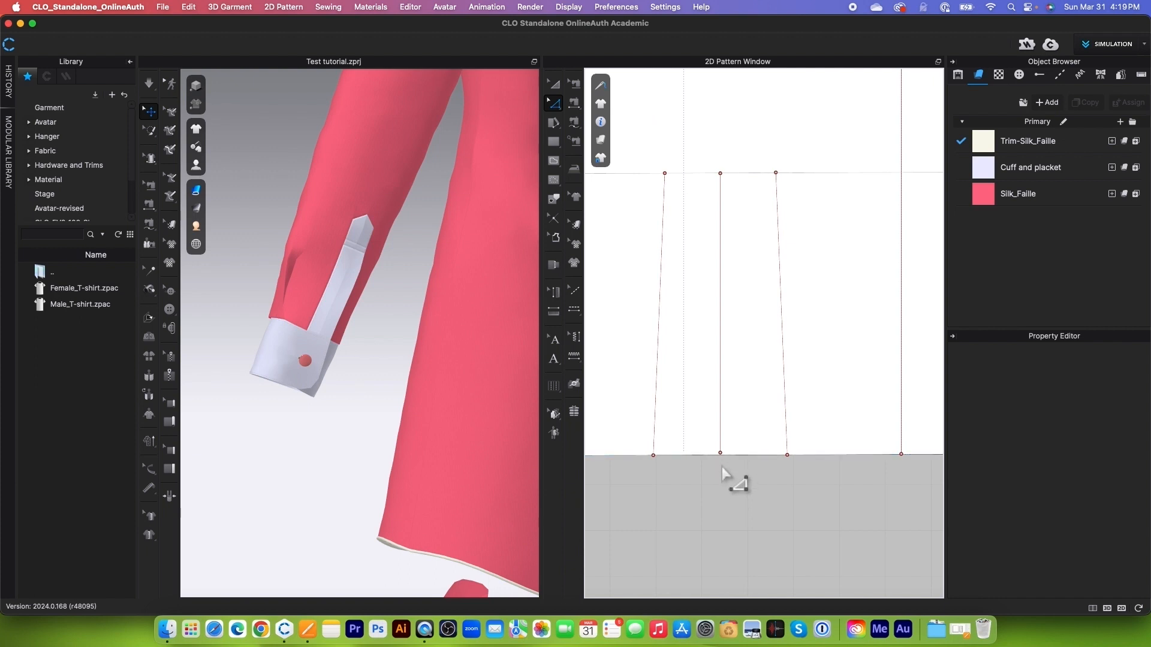
pyautogui.scroll(-1, 727, 488)
pyautogui.moveTo(648, 451); pyautogui.dragTo(814, 512)
pyautogui.rightClick(777, 465)
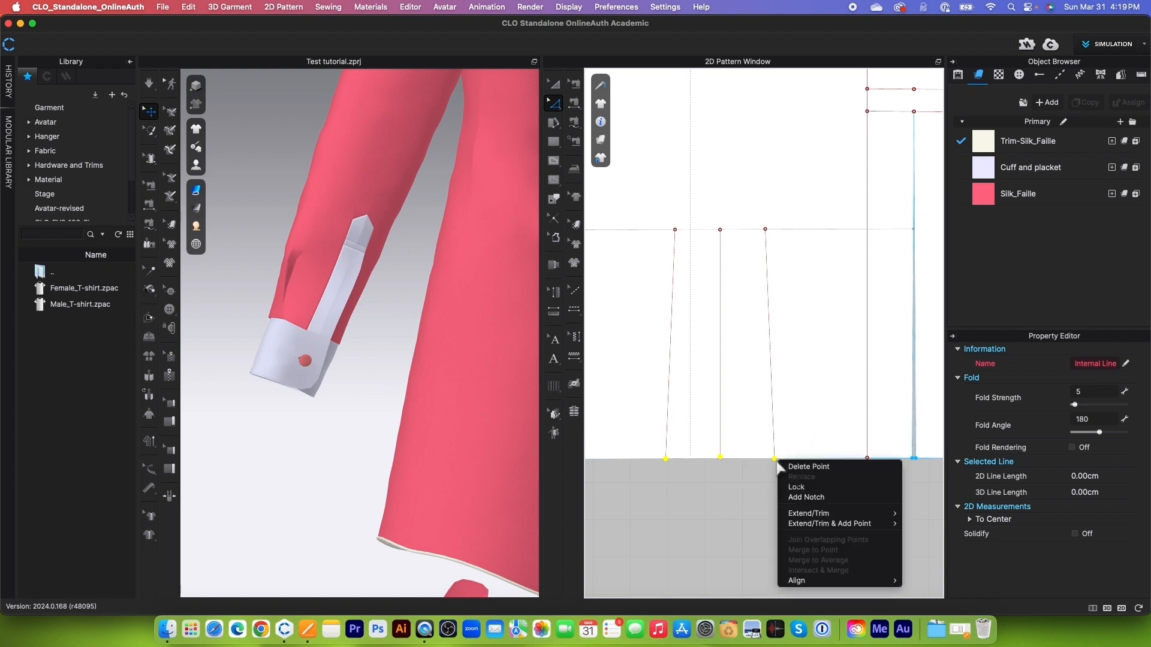
pyautogui.moveTo(805, 530)
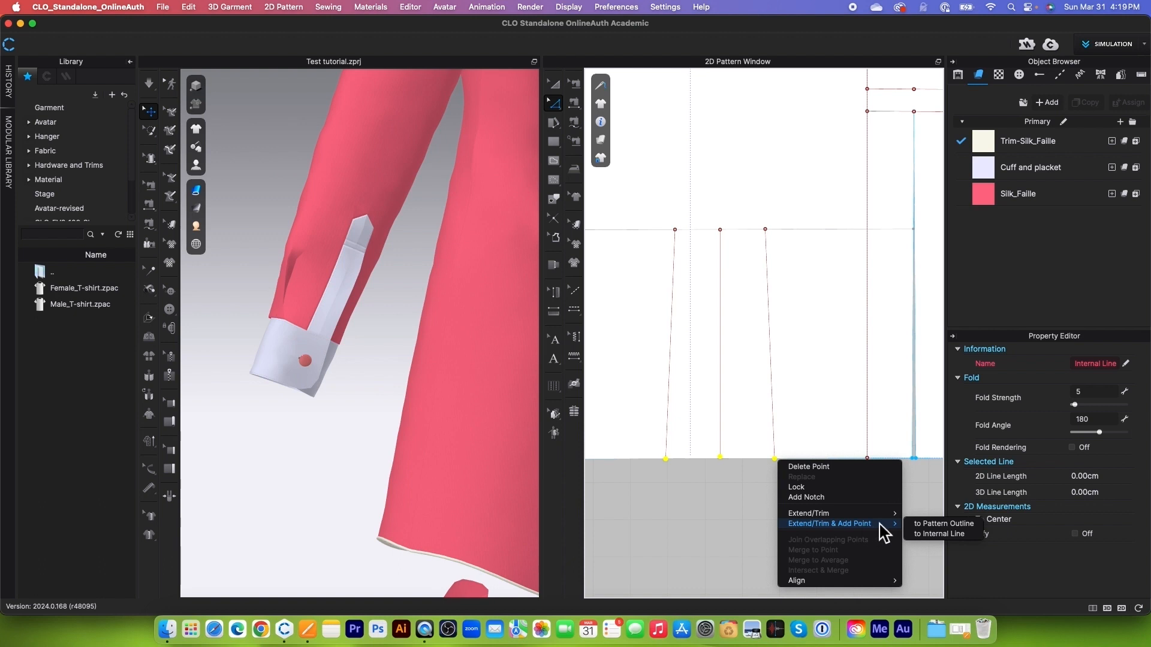
pyautogui.click(922, 524)
# Step: Lock the middle vertical internal line between the two slanted lines
pyautogui.scroll(3, 729, 487)
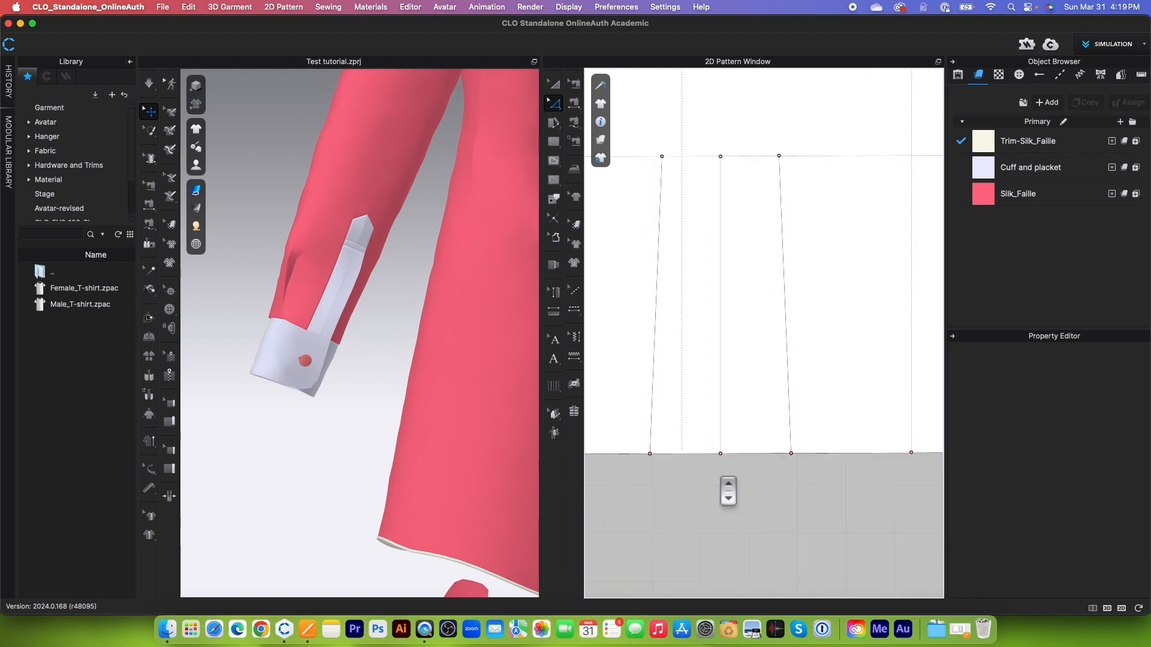
pyautogui.scroll(2, 728, 492)
pyautogui.scroll(-3, 729, 458)
pyautogui.click(726, 426)
pyautogui.rightClick(727, 424)
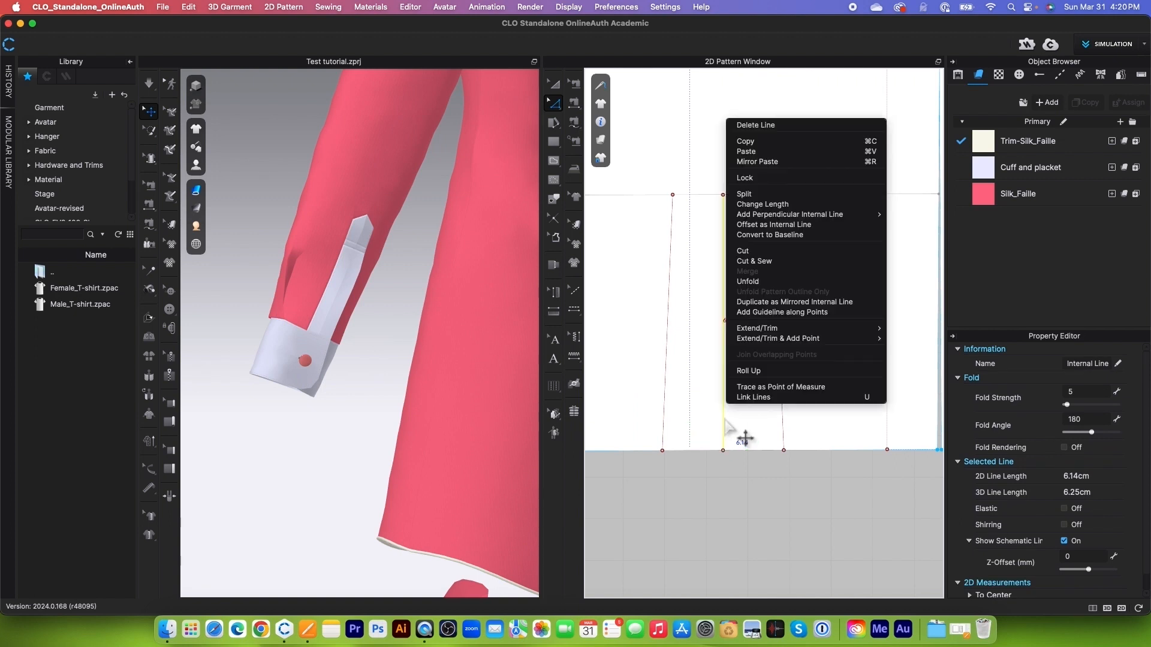
pyautogui.click(745, 179)
pyautogui.click(733, 476)
# Step: Move the hem outline point at the base of the middle line 0.25 cm straight down
pyautogui.click(723, 452)
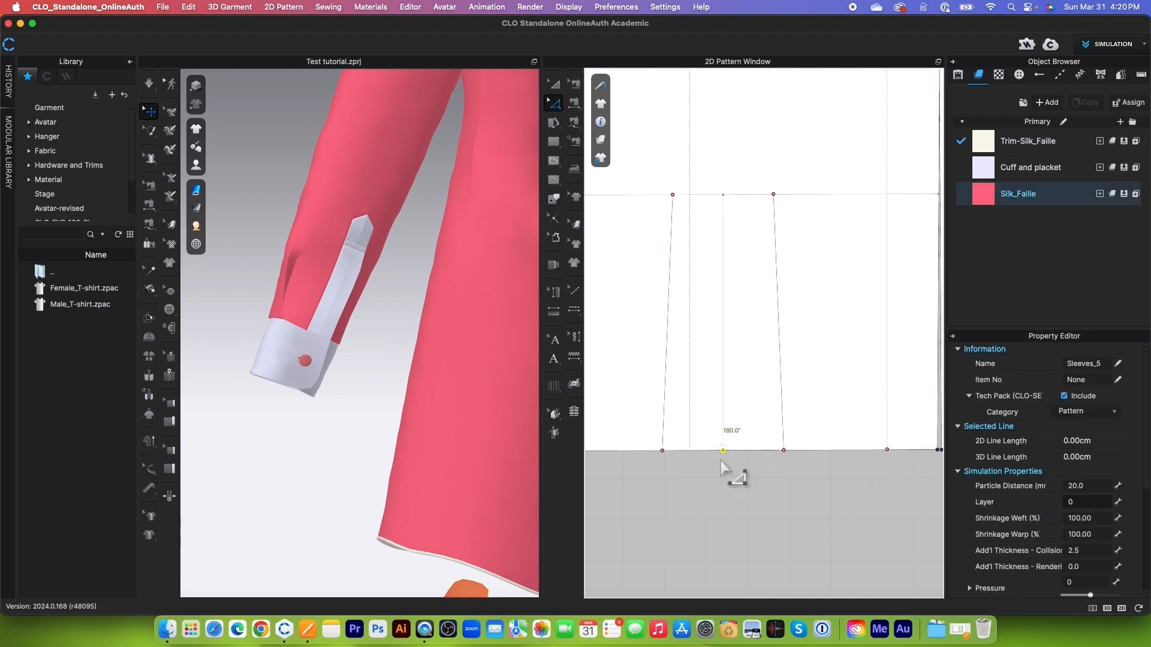
pyautogui.moveTo(723, 454)
pyautogui.mouseDown()
pyautogui.moveTo(740, 470)
pyautogui.moveTo(727, 462)
pyautogui.mouseUp()
pyautogui.rightClick(727, 462)
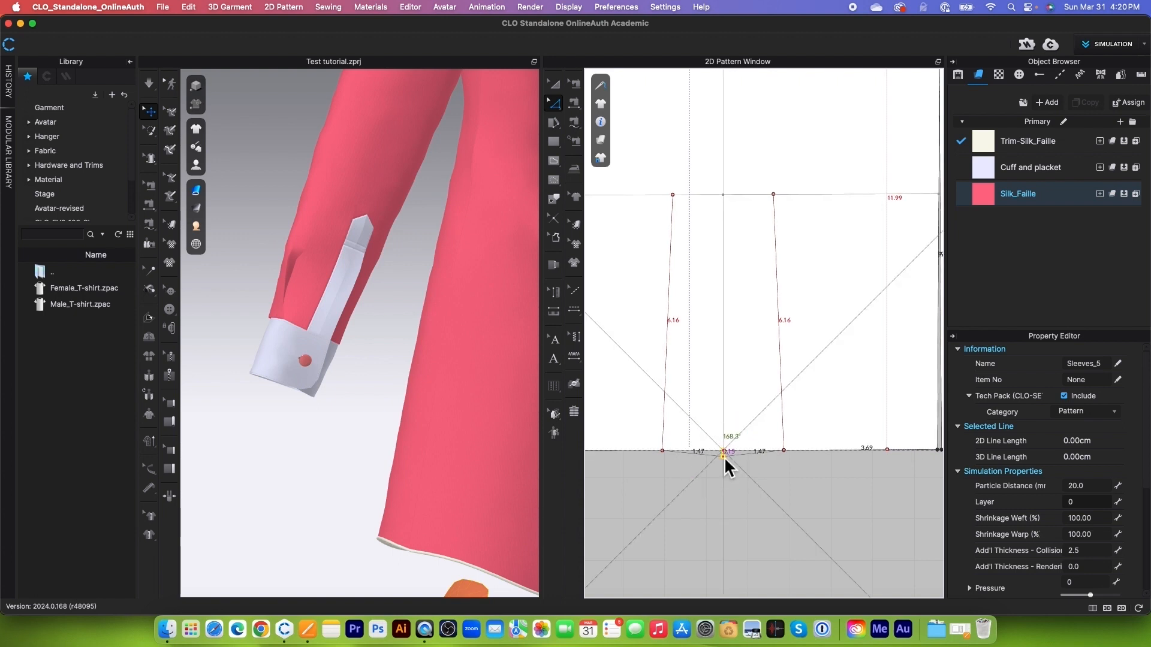
pyautogui.write('.25')
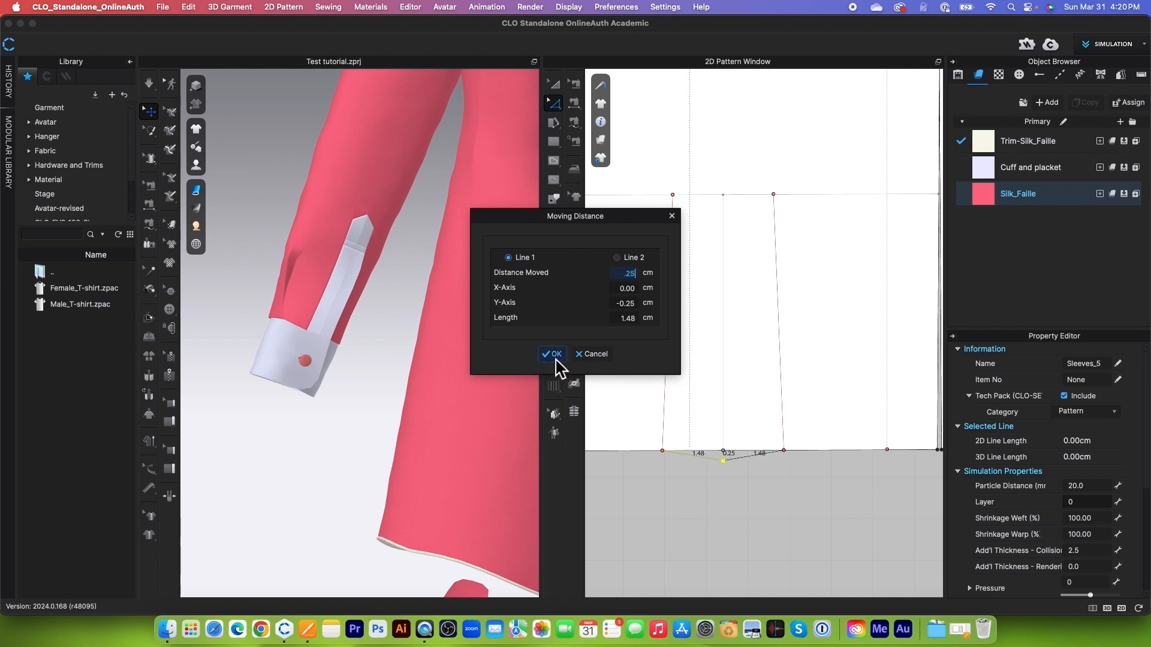
pyautogui.click(552, 355)
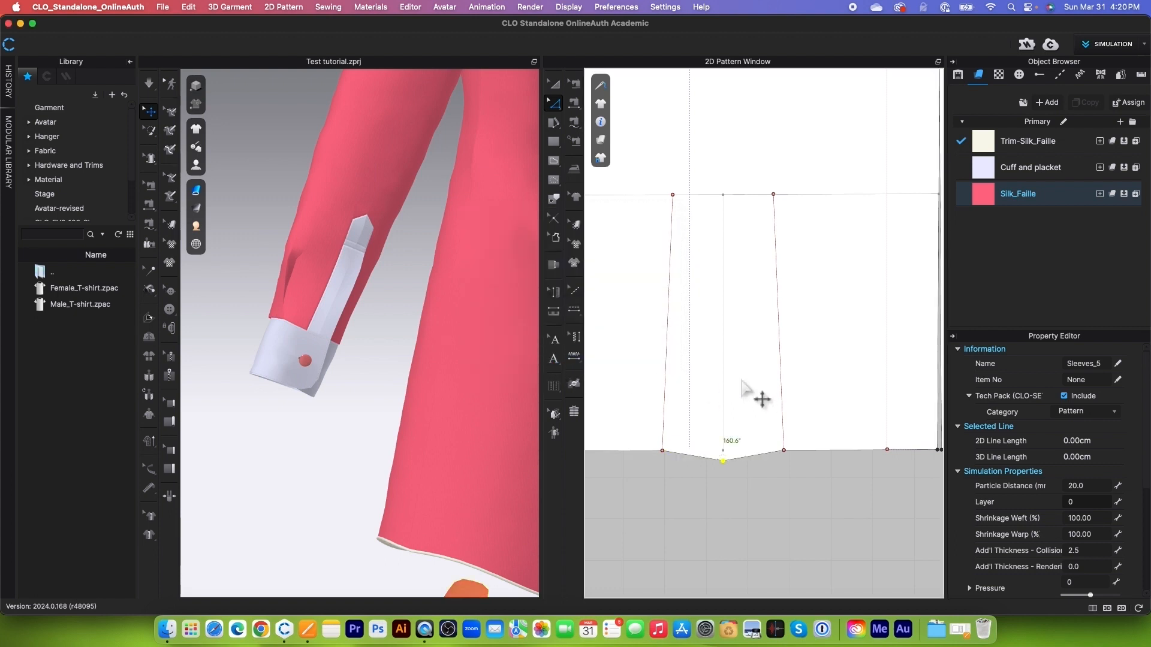
# Step: Unlock all internal lines and extend the middle line's lower endpoint to the lowered pattern outline, without adding a point
pyautogui.rightClick(727, 388)
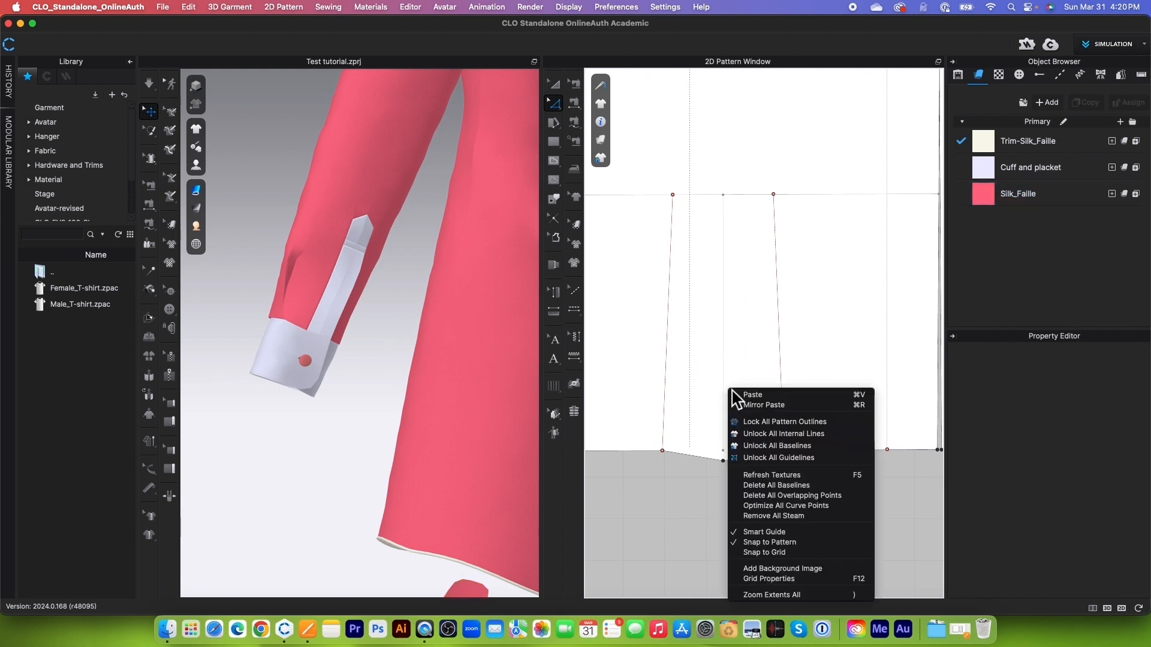
pyautogui.click(765, 435)
pyautogui.scroll(3, 738, 462)
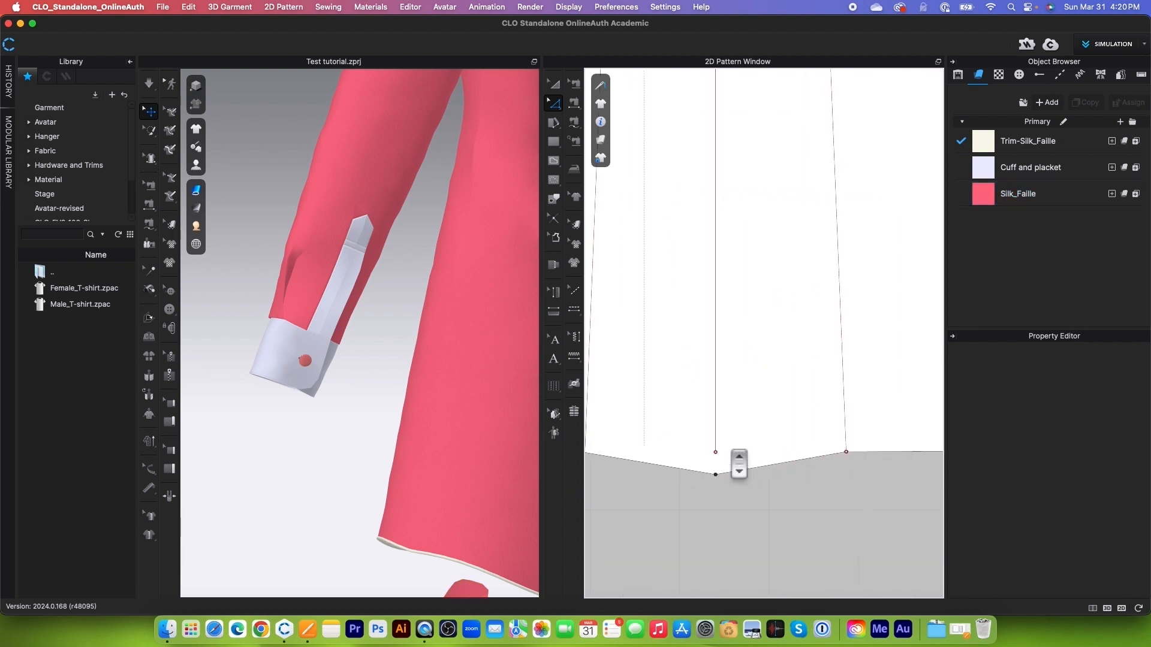
pyautogui.click(716, 456)
pyautogui.rightClick(717, 454)
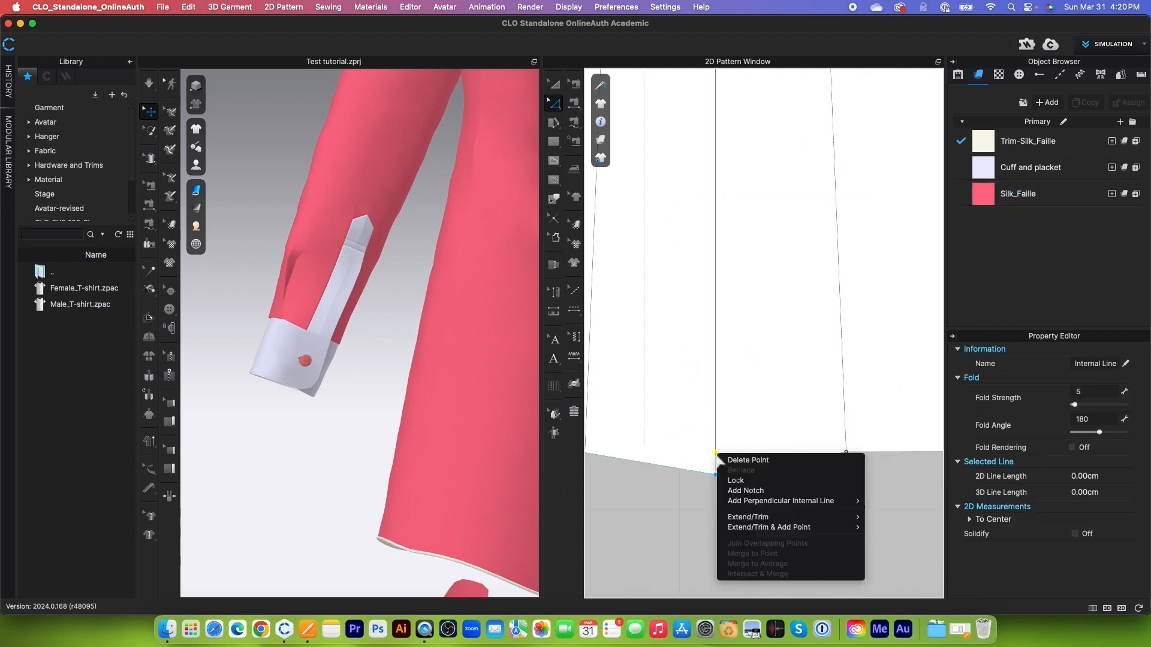
pyautogui.moveTo(736, 530)
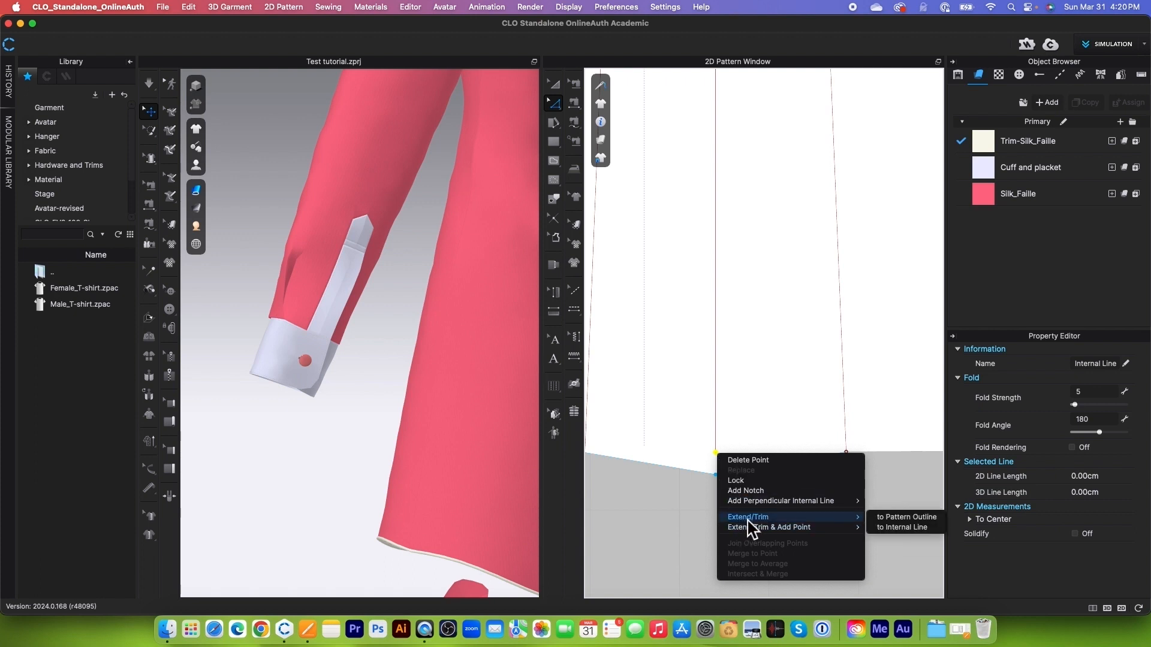
pyautogui.moveTo(856, 525)
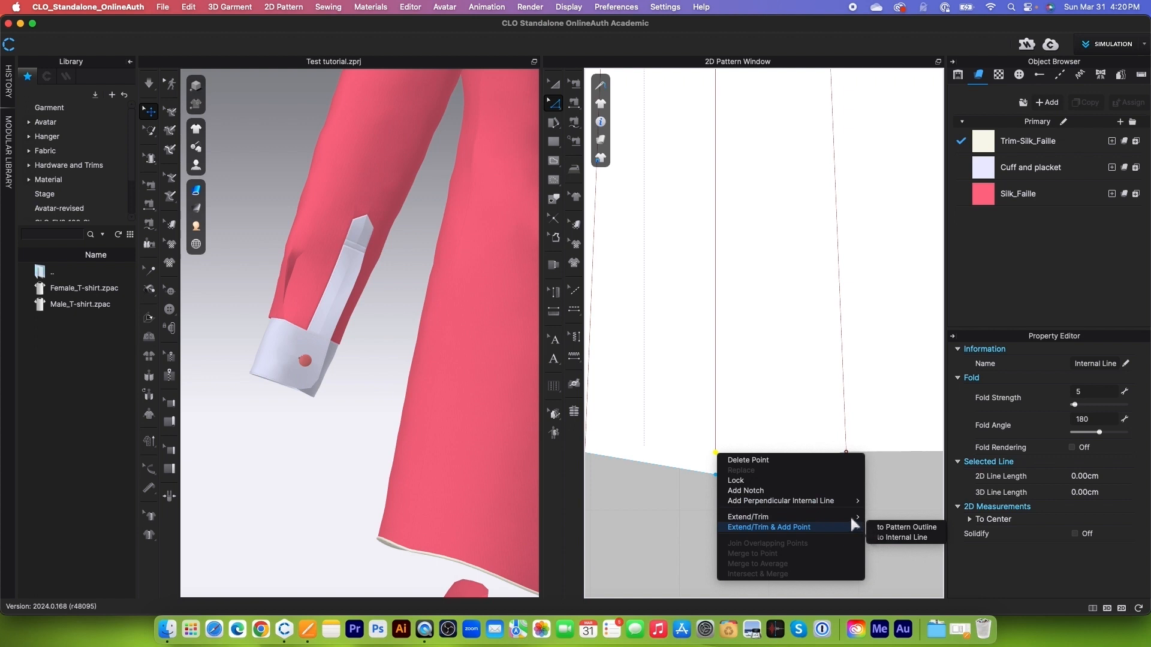
pyautogui.moveTo(825, 515)
pyautogui.click(893, 517)
# Step: Delete the horizontal offset line across the pleat tops and the higher horizontal segment between the placket tip and the sleeve's left seam
pyautogui.scroll(-3, 732, 476)
pyautogui.scroll(-5, 654, 339)
pyautogui.click(650, 337)
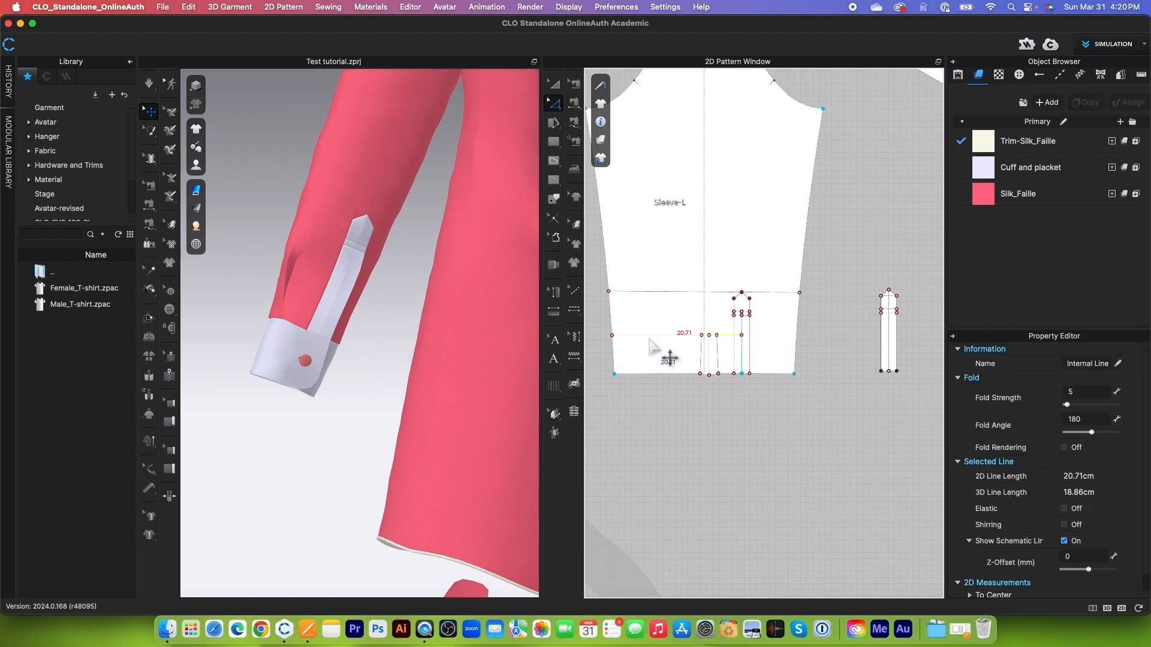
pyautogui.press('Delete')
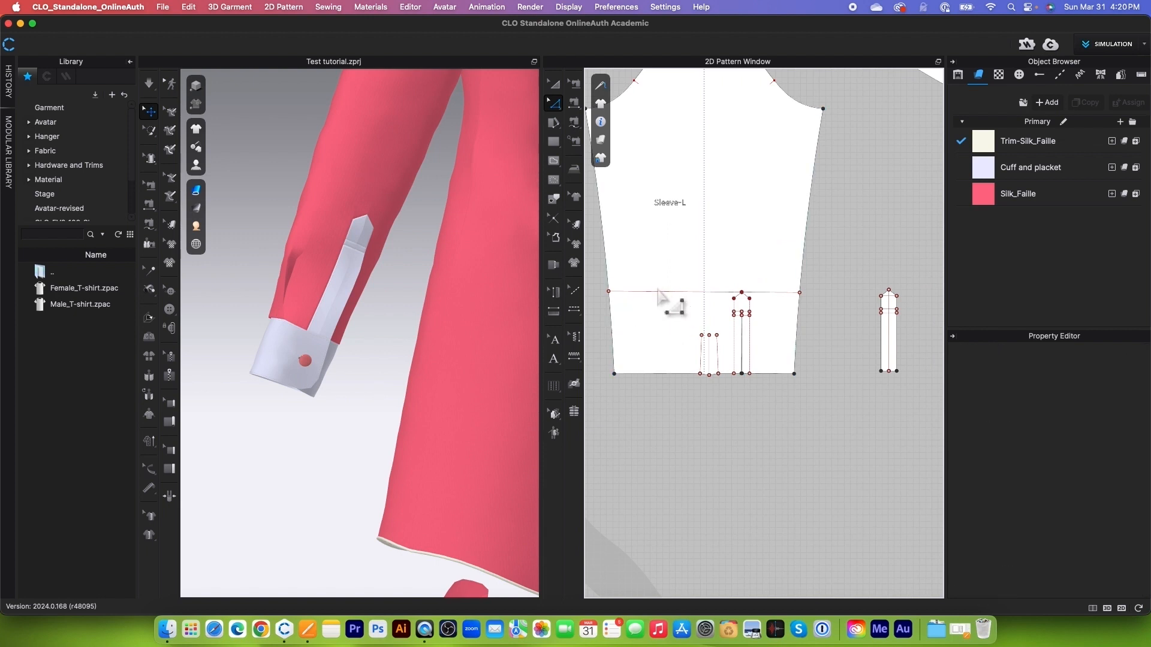
pyautogui.click(660, 293)
pyautogui.press('Delete')
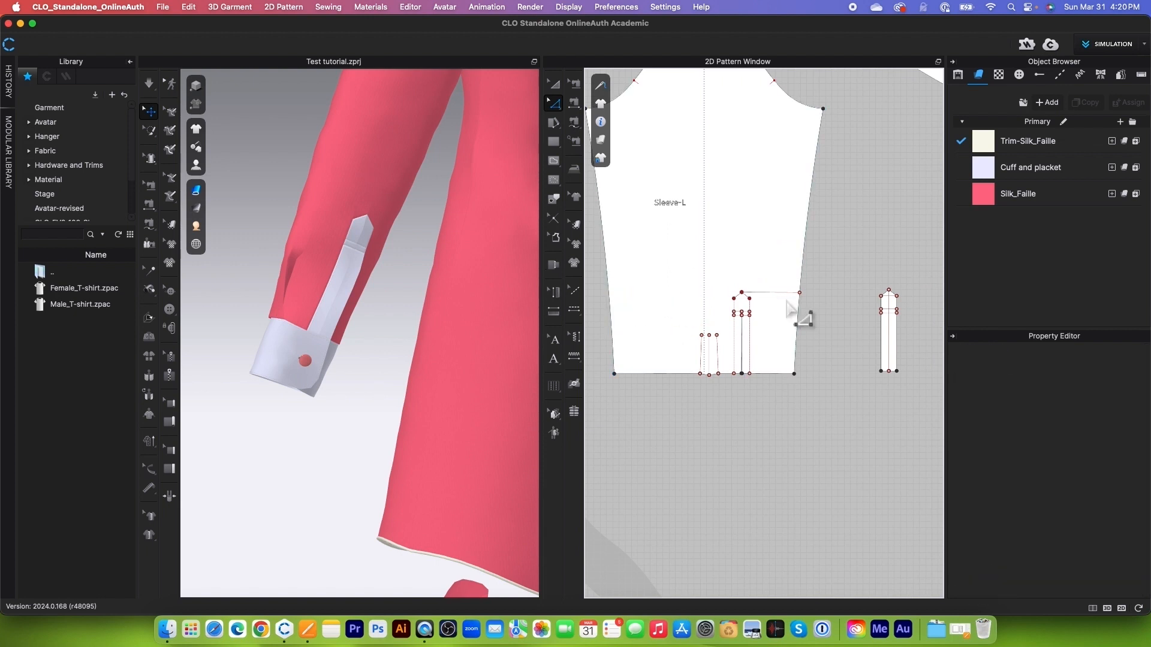
# Step: Delete the leftover horizontal segment between the placket tip and the sleeve's right seam
pyautogui.click(766, 294)
pyautogui.press('Delete')
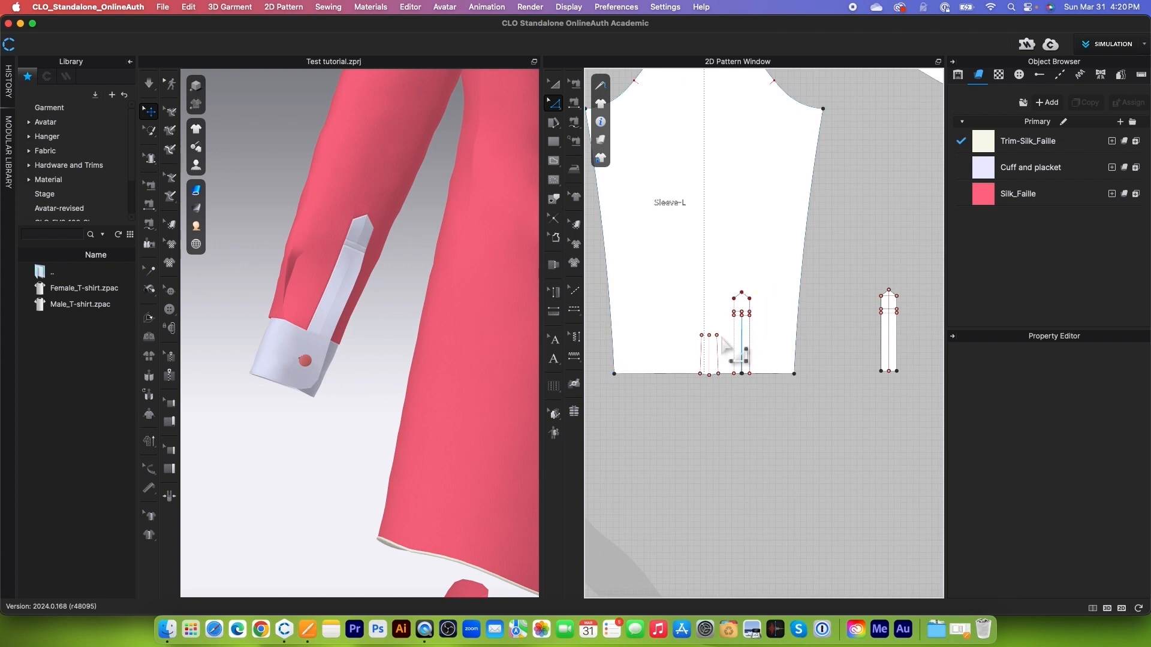
pyautogui.scroll(3, 738, 358)
pyautogui.scroll(-5, 714, 396)
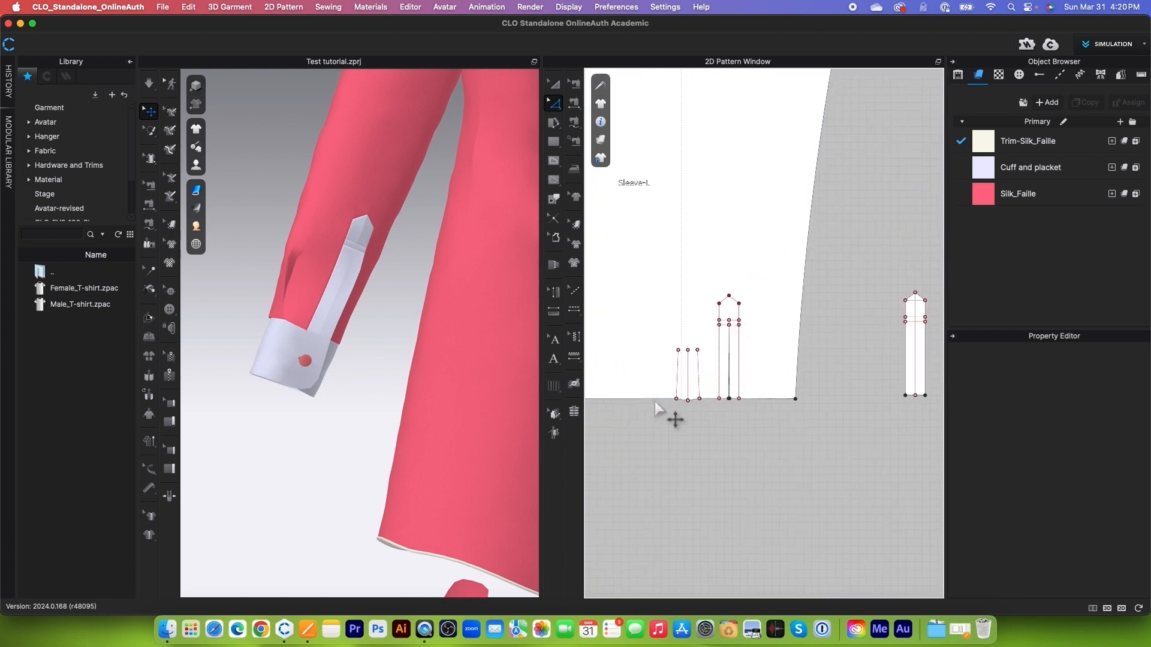
pyautogui.scroll(3, 719, 384)
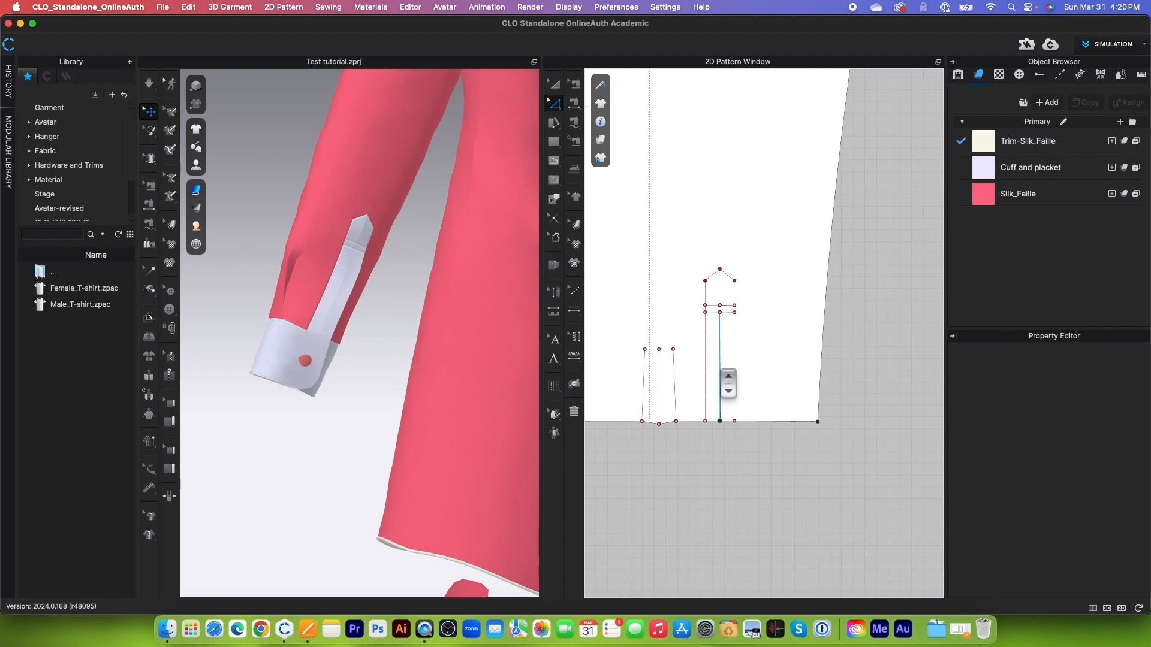
pyautogui.scroll(-2, 695, 381)
pyautogui.scroll(3, 695, 382)
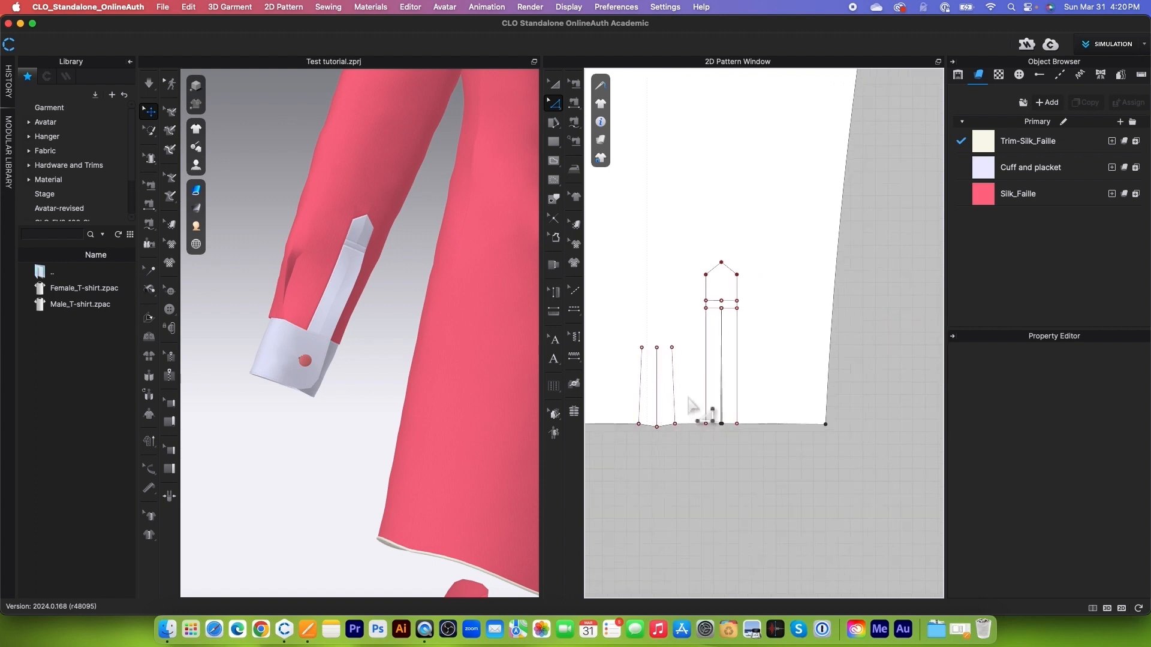
pyautogui.scroll(-2, 689, 402)
pyautogui.scroll(3, 707, 386)
pyautogui.scroll(-1, 697, 379)
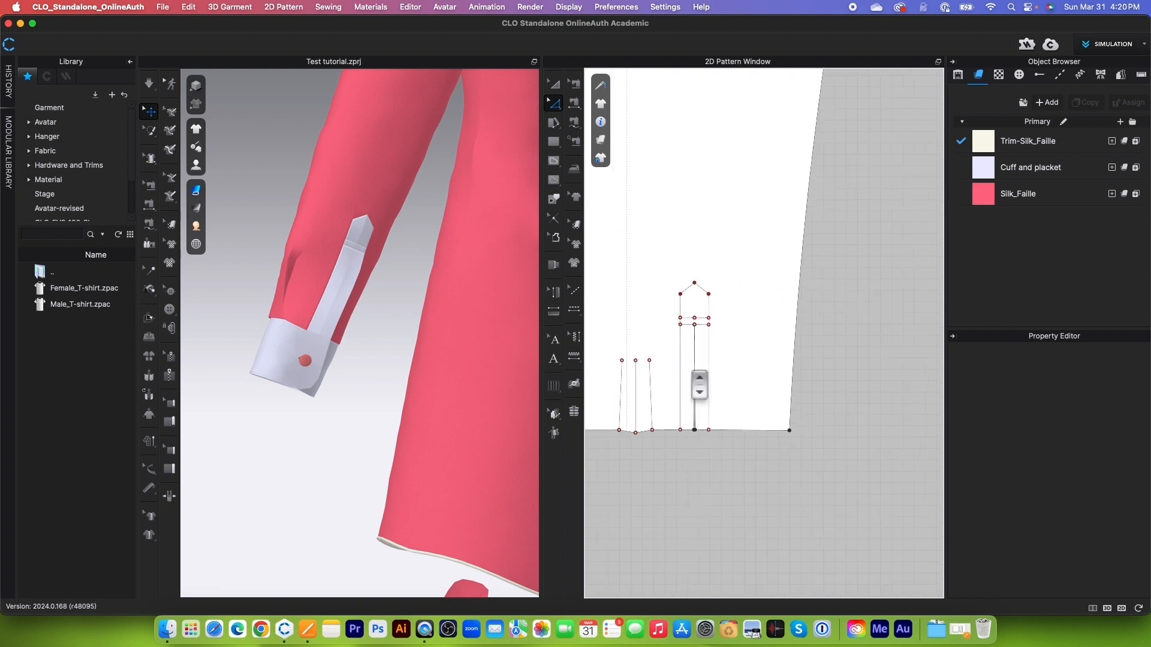
pyautogui.scroll(-2, 694, 384)
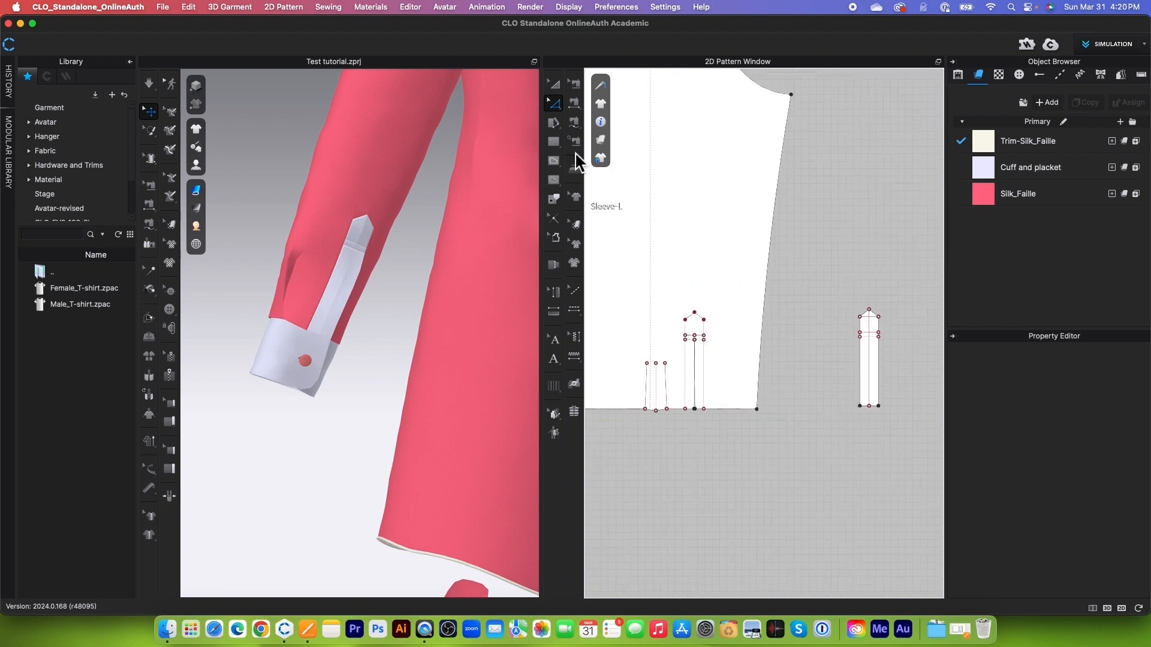
# Step: Draw a horizontal internal line about 4.6 cm long across the three pleat lines, ending short of the placket
pyautogui.click(559, 163)
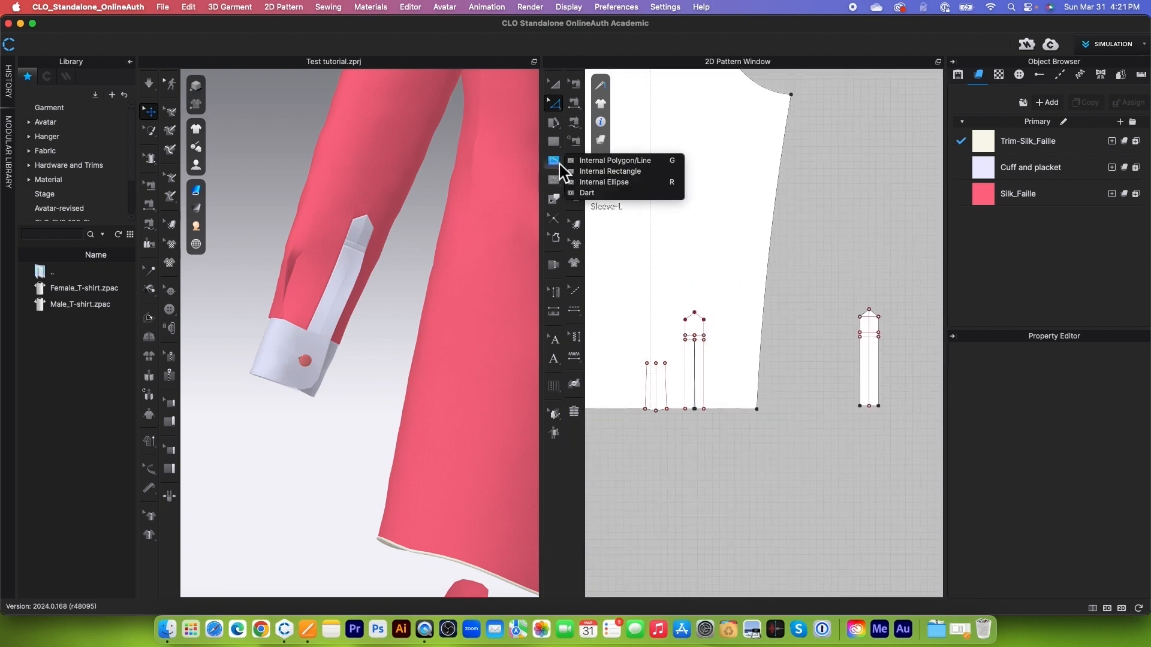
pyautogui.click(601, 162)
pyautogui.scroll(3, 651, 373)
pyautogui.scroll(2, 706, 356)
pyautogui.scroll(-2, 743, 330)
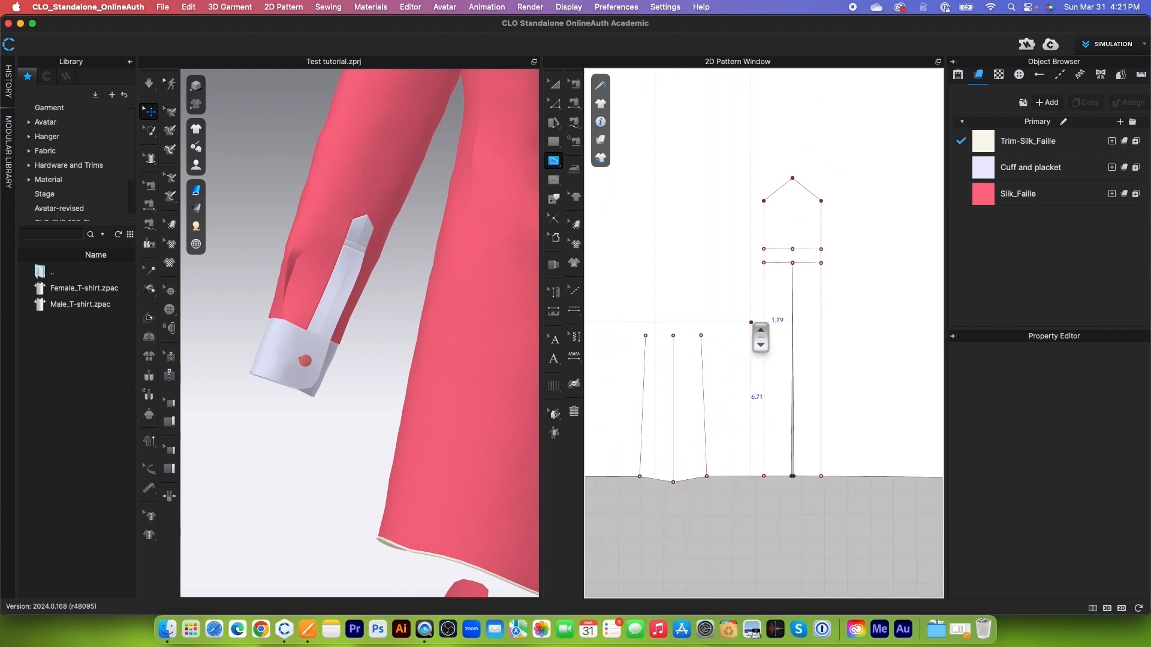
pyautogui.click(622, 381)
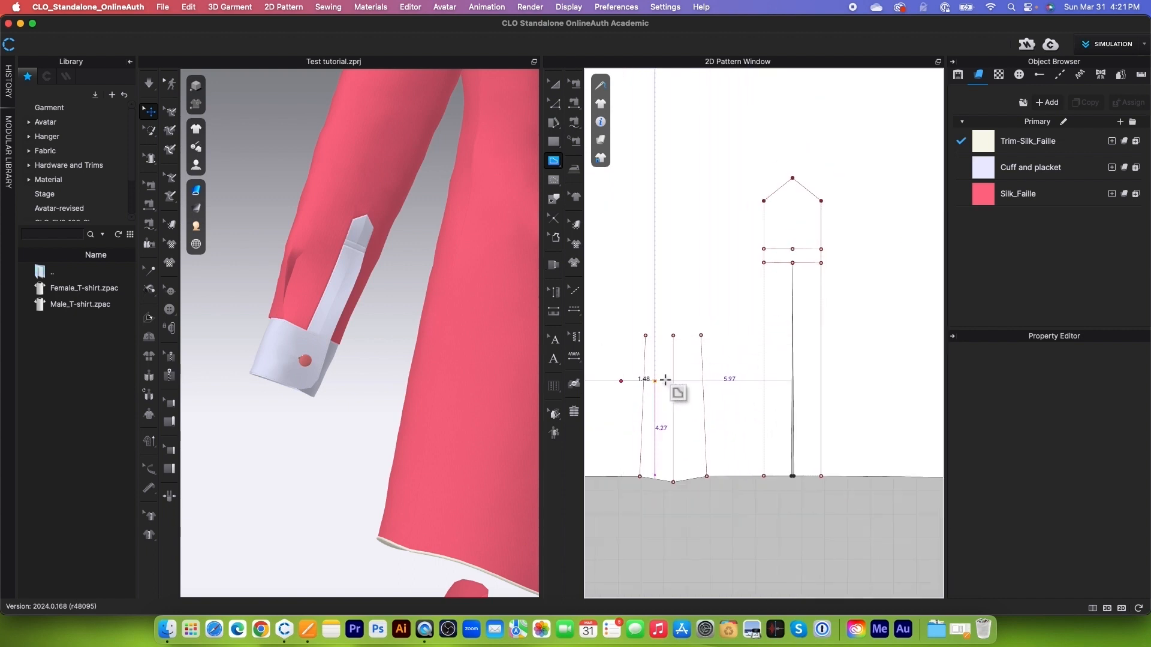
pyautogui.doubleClick(727, 382)
# Step: Draw a two-segment arrowhead about 1.1 cm in total length at the right end of the horizontal line
pyautogui.scroll(3, 724, 359)
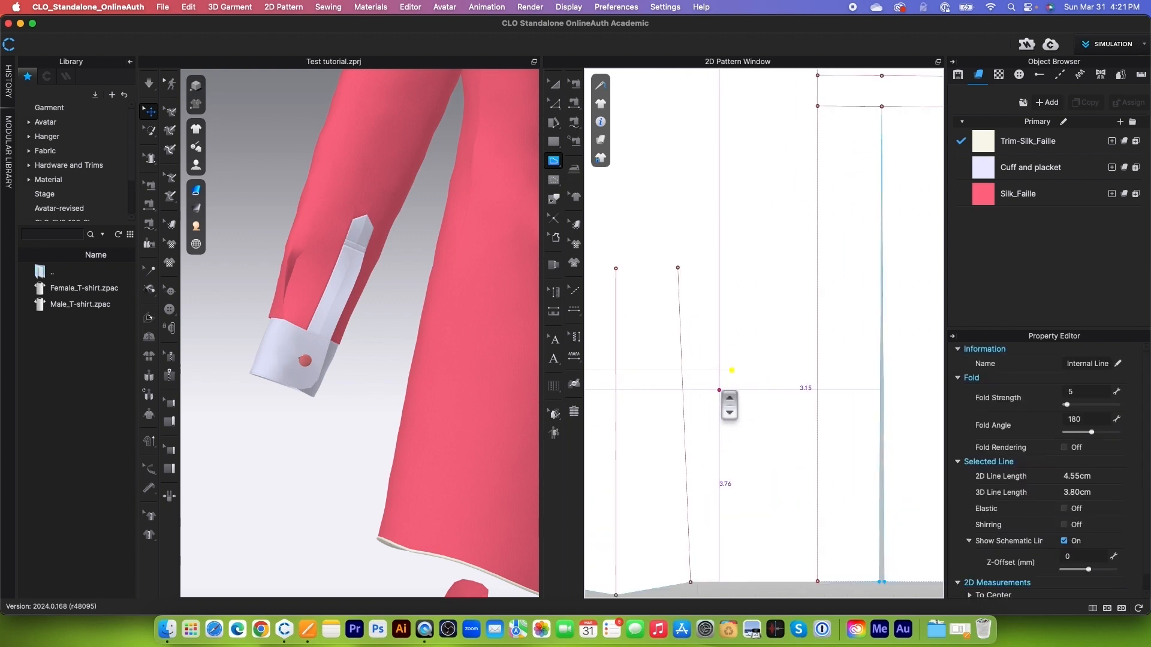
pyautogui.click(715, 347)
pyautogui.click(732, 370)
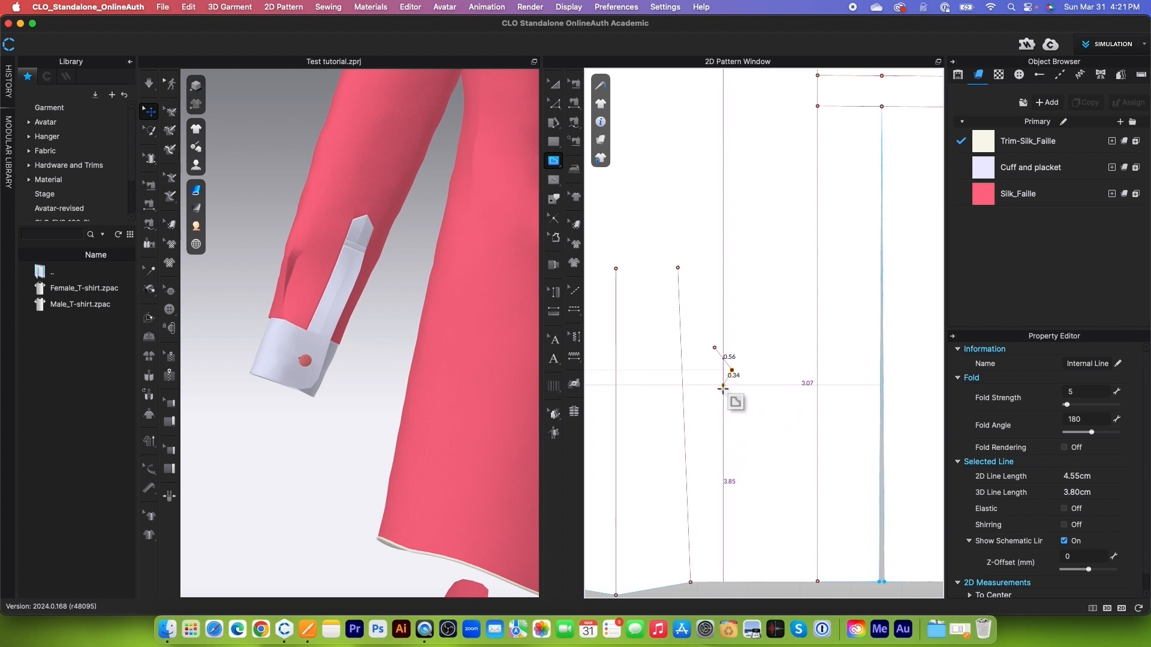
pyautogui.doubleClick(715, 390)
# Step: Draw a V-shaped internal line about 2.9 cm long from the left pleat line, down to the middle line and up to the right line
pyautogui.scroll(-3, 737, 371)
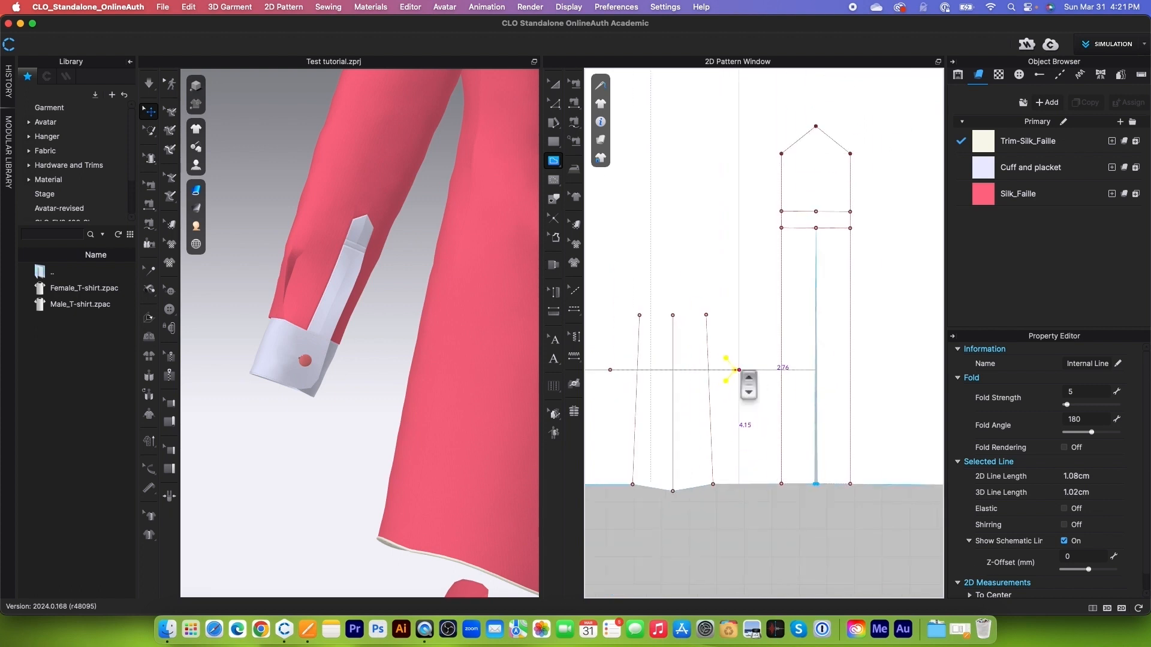
pyautogui.scroll(3, 744, 355)
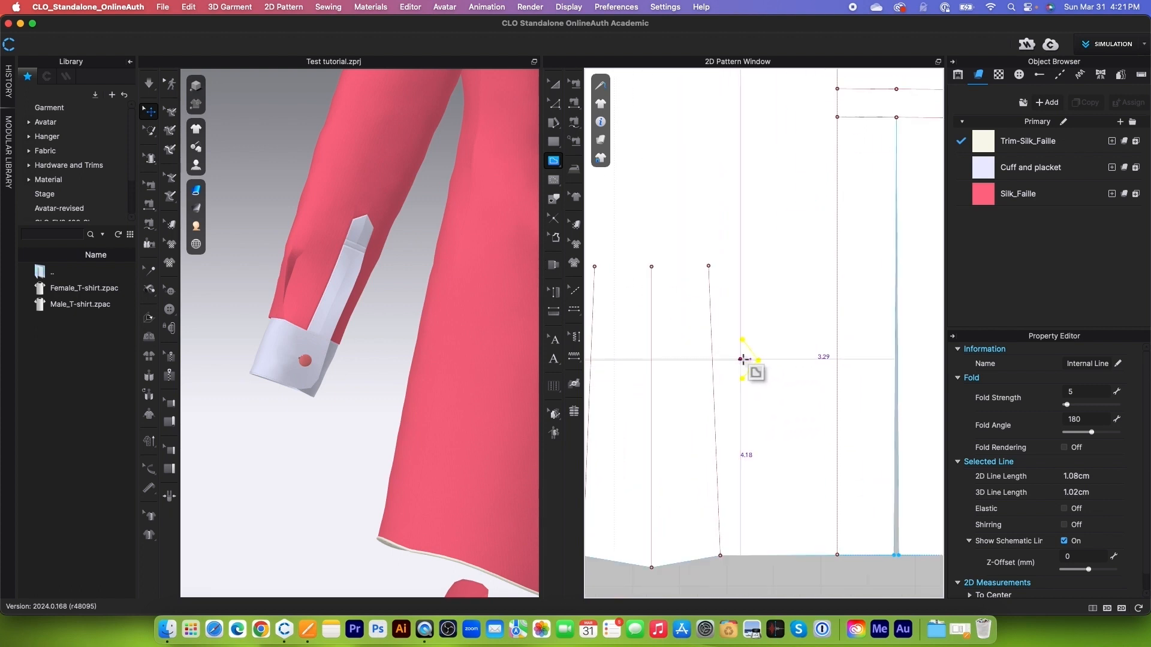
pyautogui.scroll(-3, 749, 369)
pyautogui.scroll(2, 739, 389)
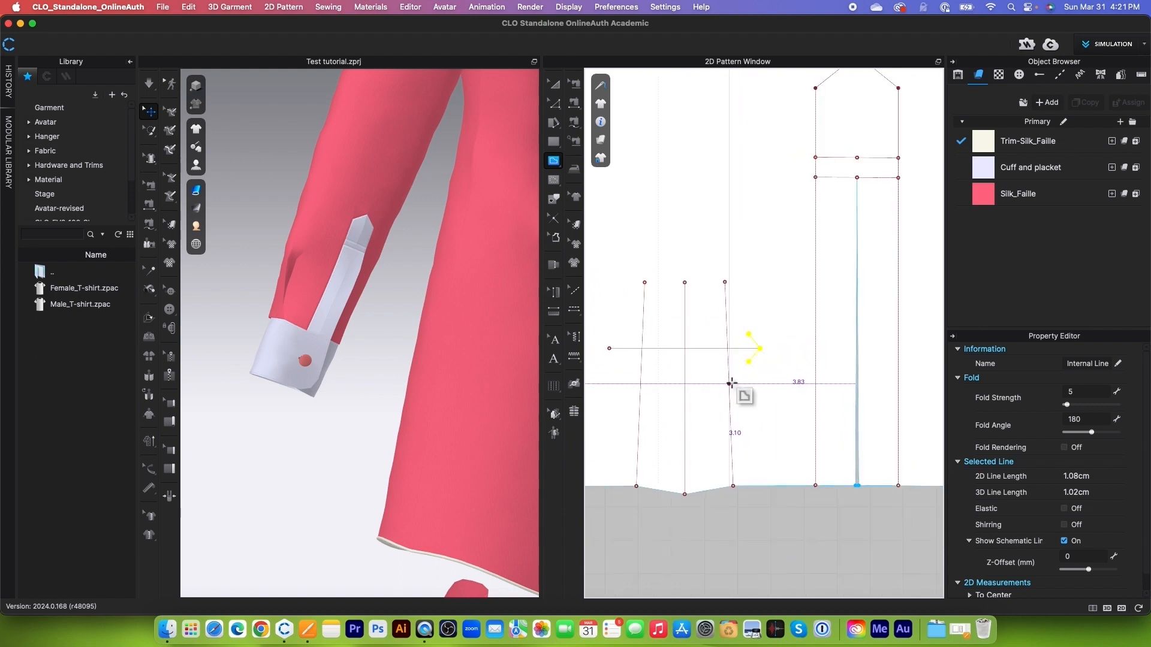
pyautogui.click(641, 384)
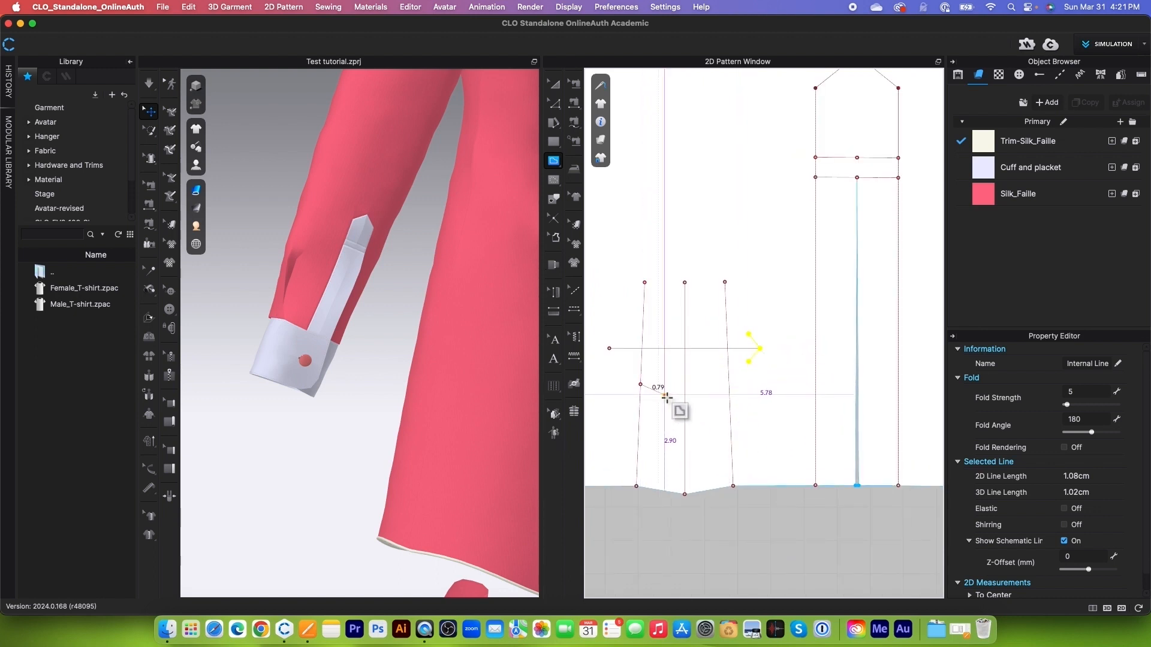
pyautogui.click(685, 402)
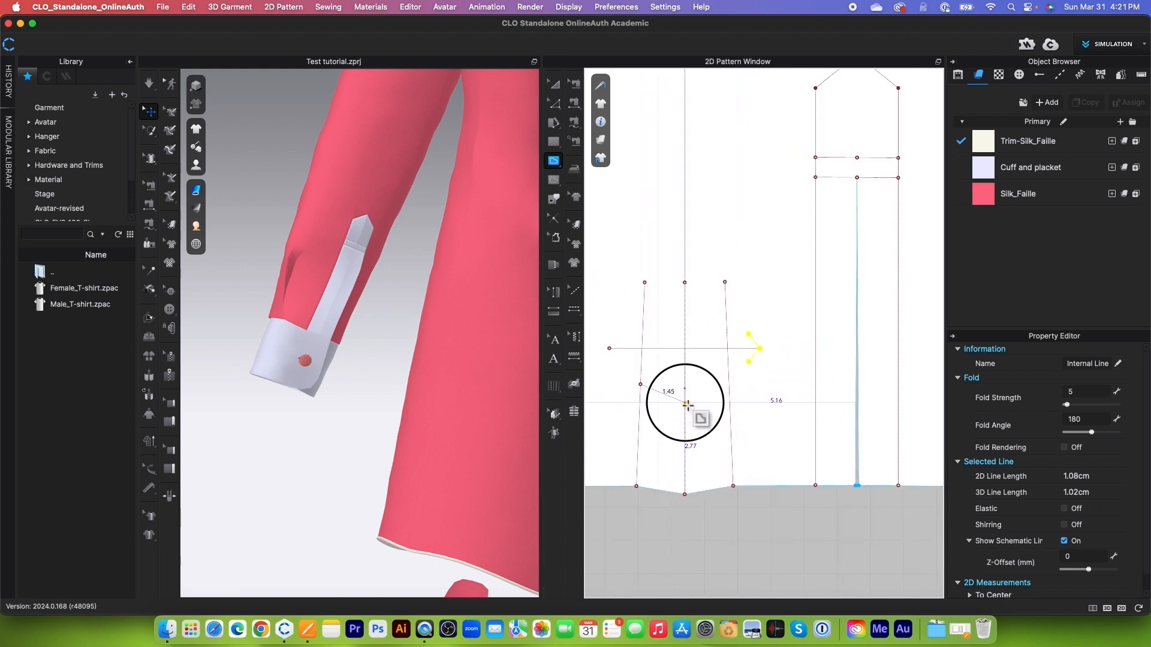
pyautogui.doubleClick(730, 384)
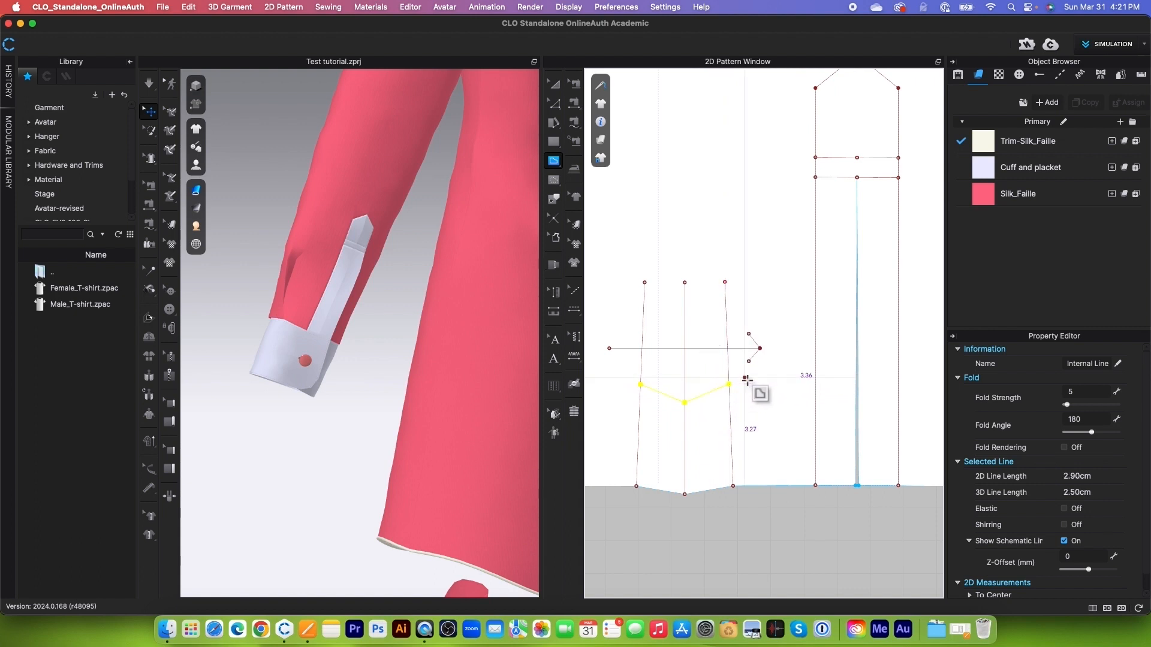
# Step: Offset the V-shaped line twice at 0.3 cm in the reverse direction, extending the offsets to the internal lines
pyautogui.click(553, 84)
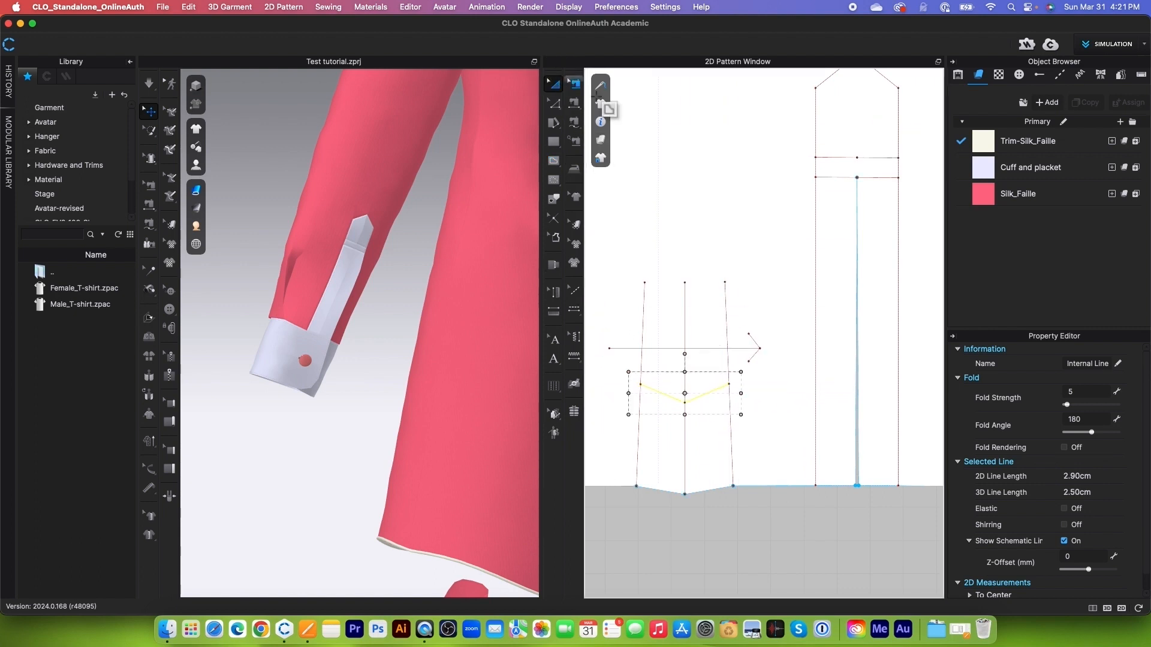
pyautogui.click(699, 397)
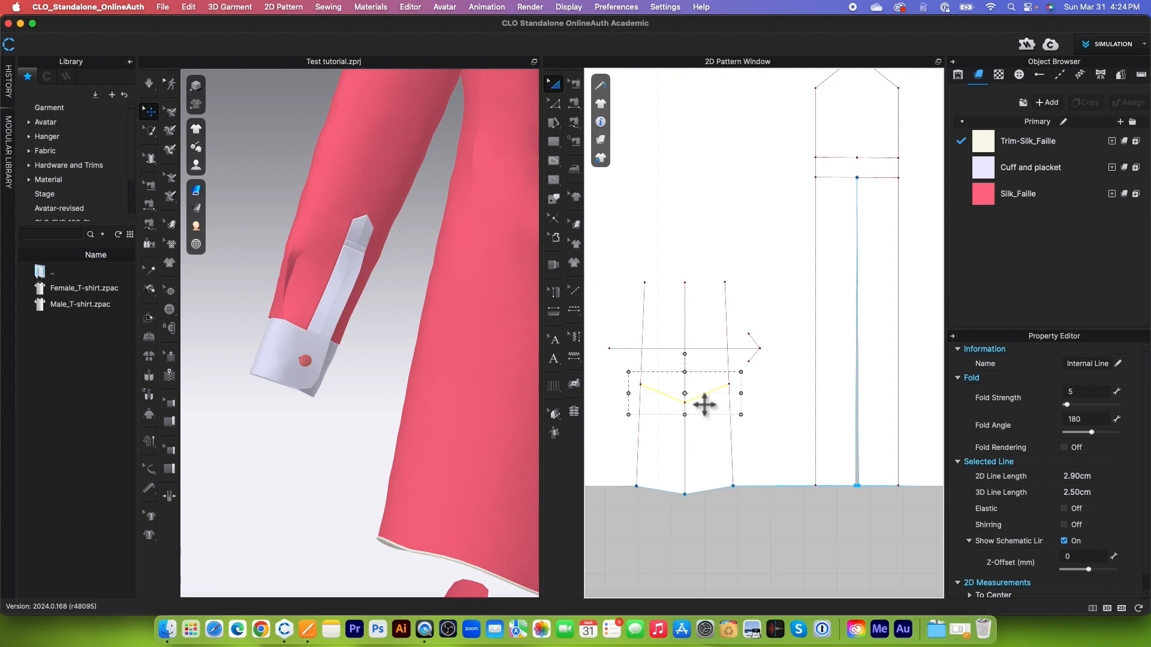
pyautogui.rightClick(704, 405)
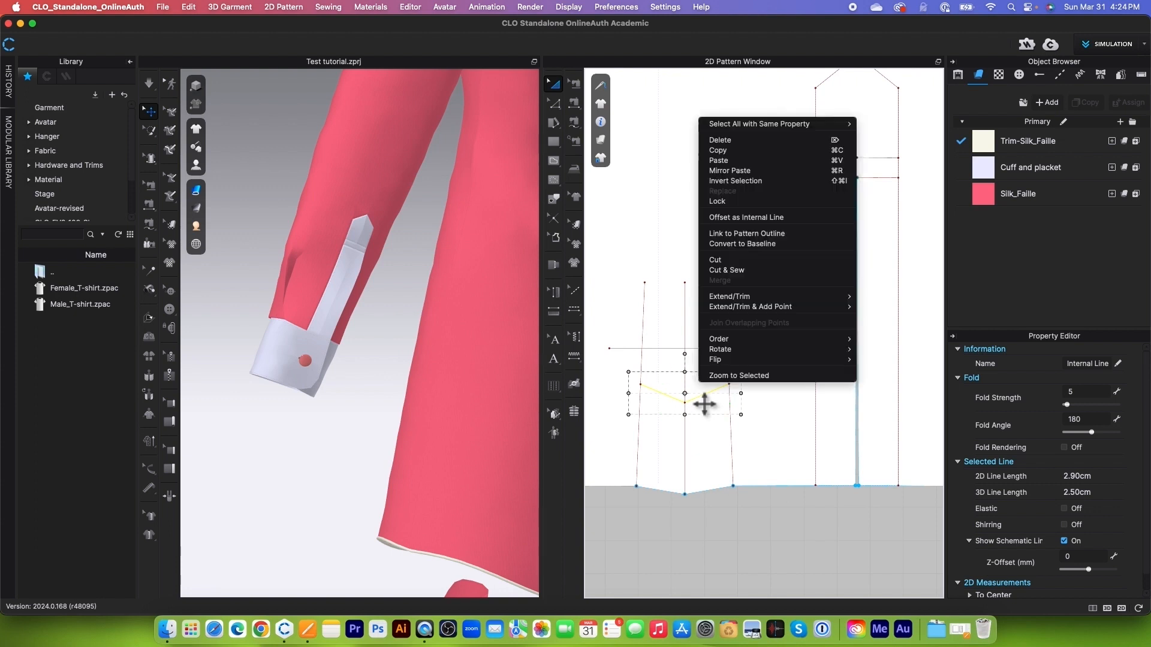
pyautogui.click(751, 217)
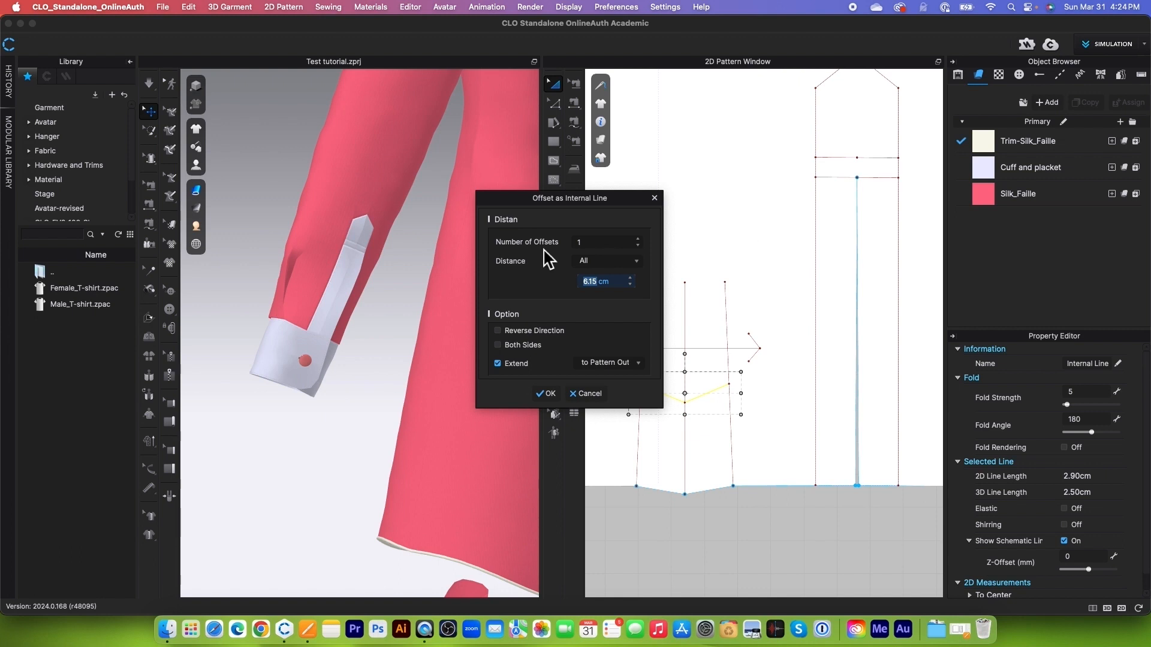
pyautogui.click(639, 239)
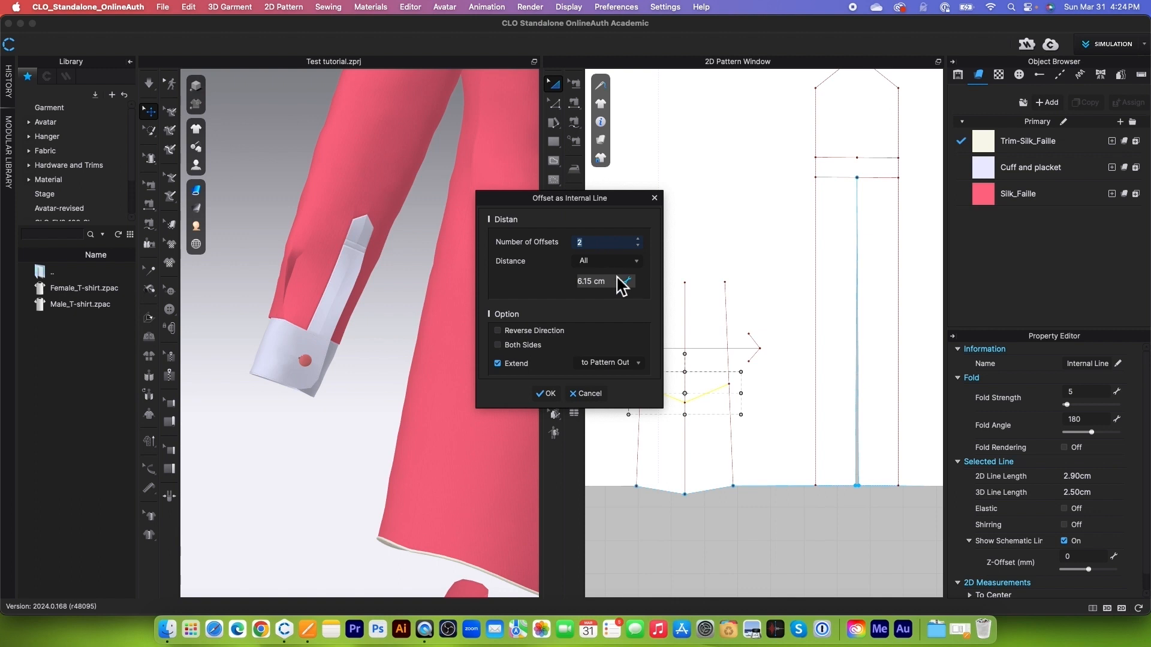
pyautogui.click(609, 284)
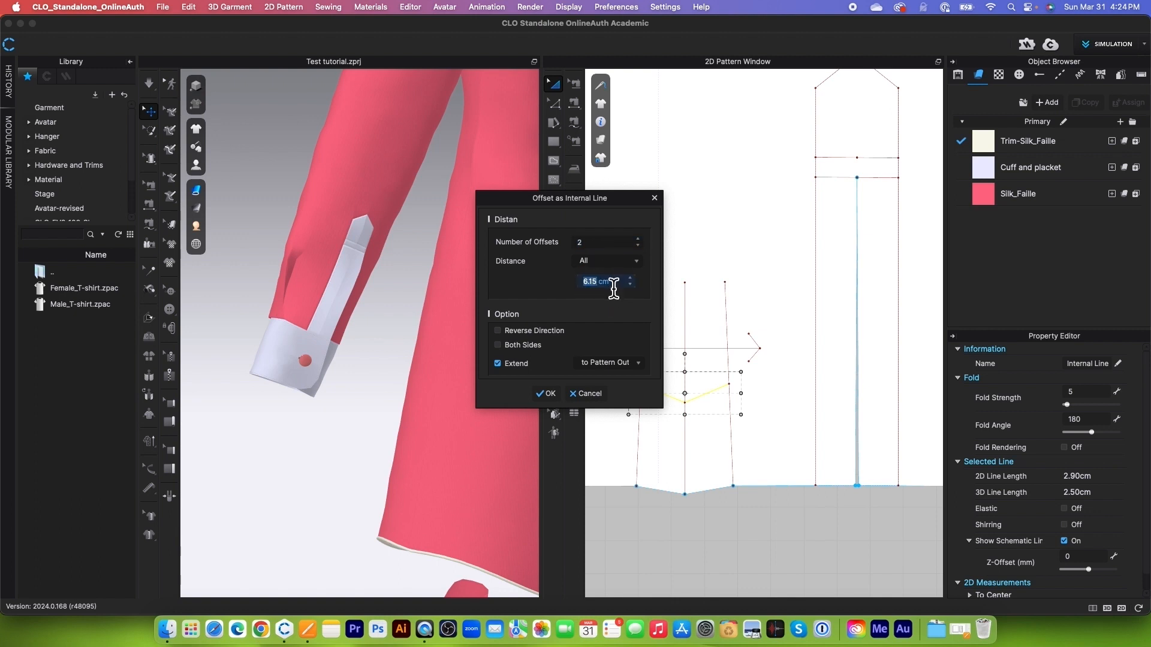
pyautogui.moveTo(629, 202); pyautogui.dragTo(521, 223)
pyautogui.write('.3')
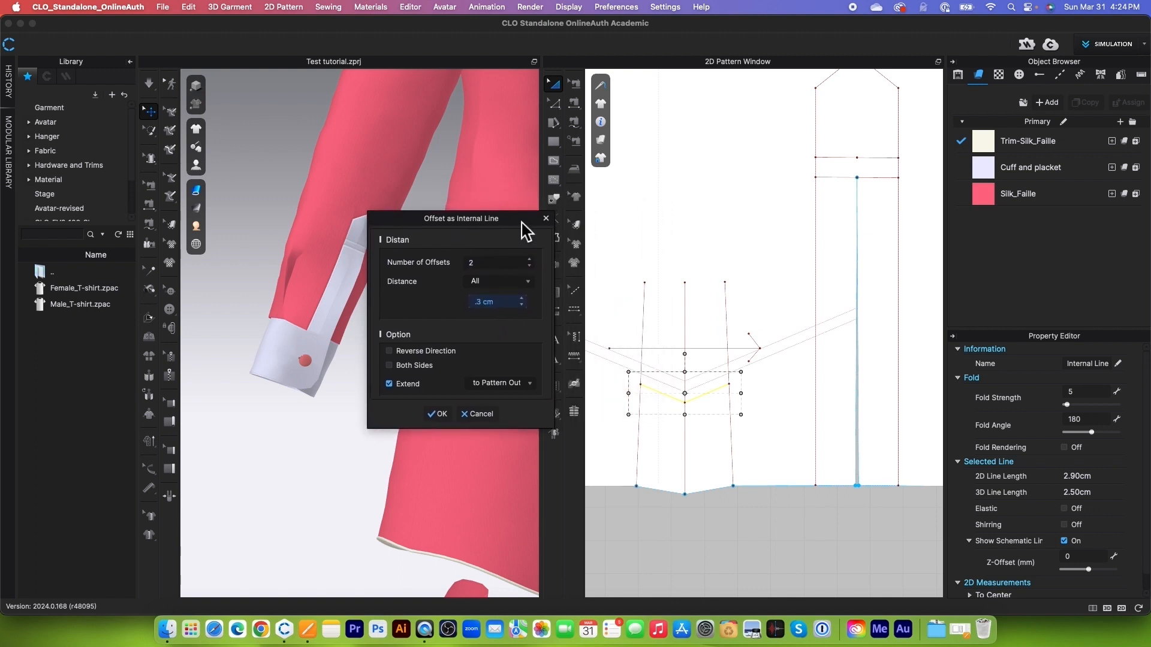
pyautogui.click(390, 352)
pyautogui.click(536, 385)
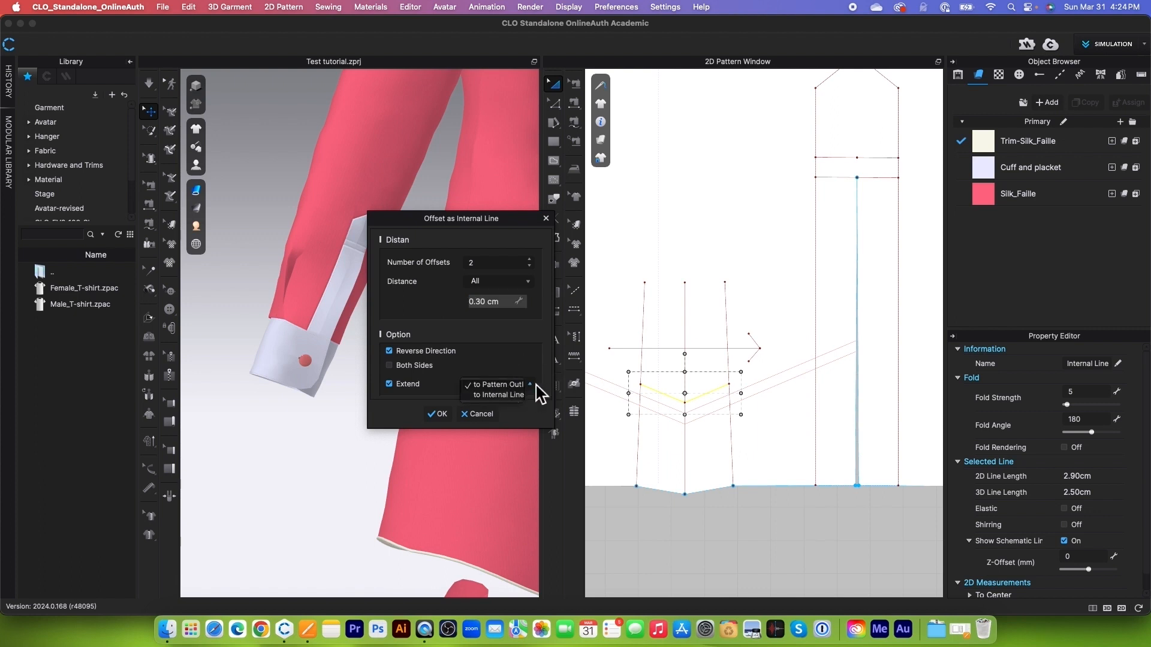
pyautogui.click(501, 399)
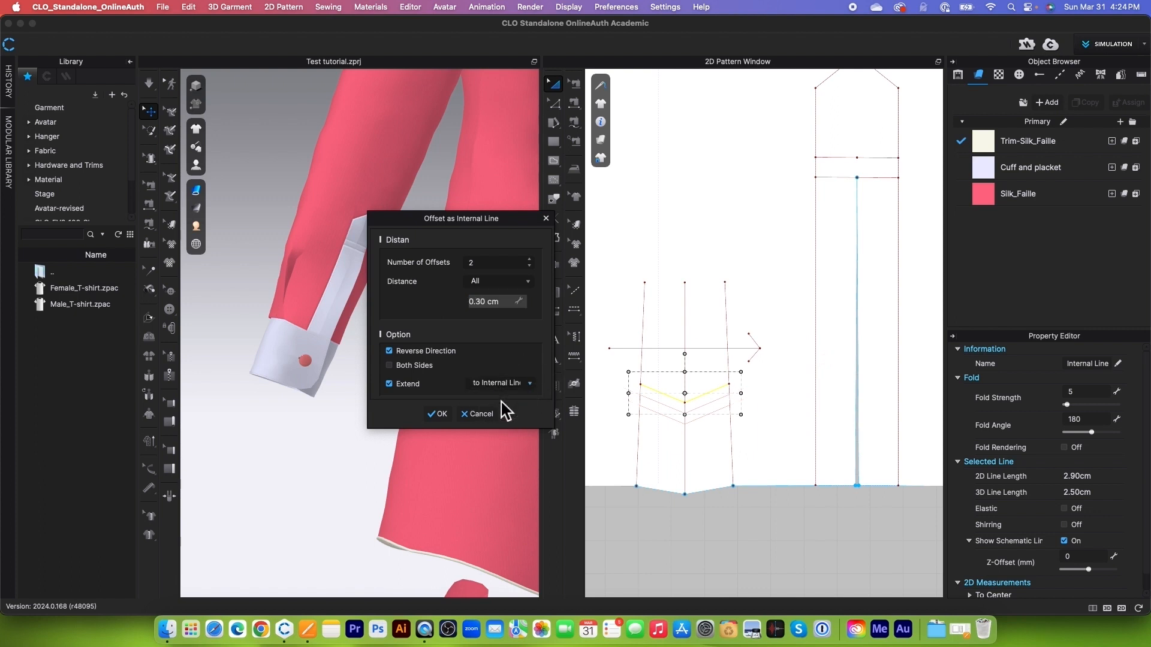
pyautogui.click(439, 414)
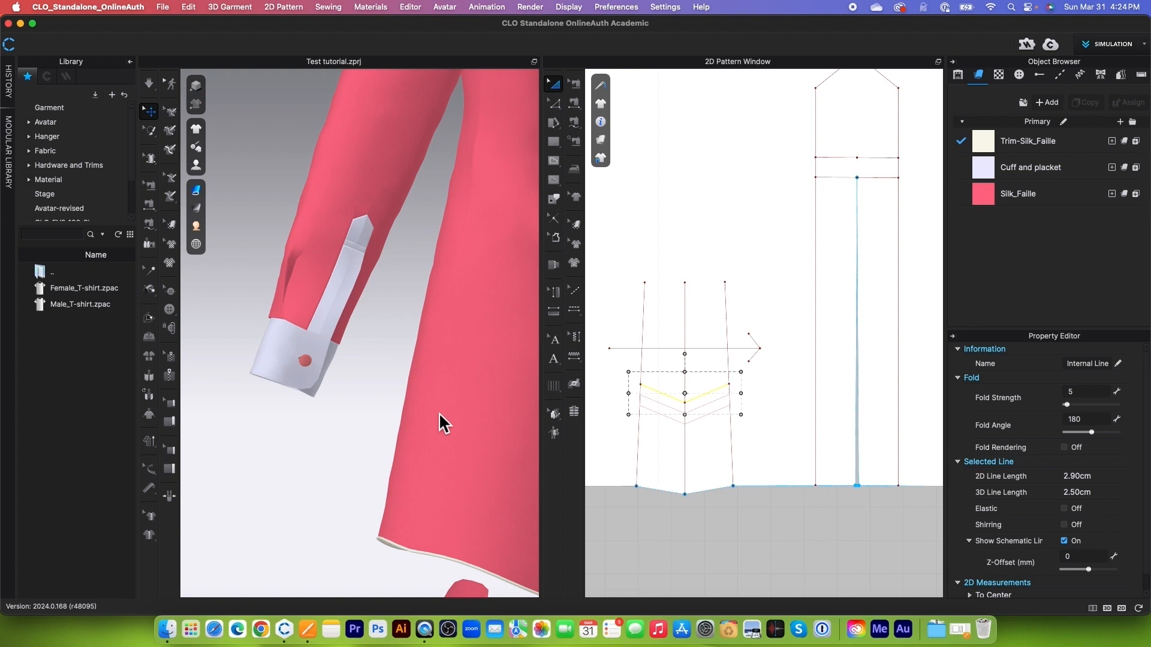
# Step: Convert the three V-shaped lines, the horizontal line and its arrowhead to baselines
pyautogui.scroll(2, 684, 441)
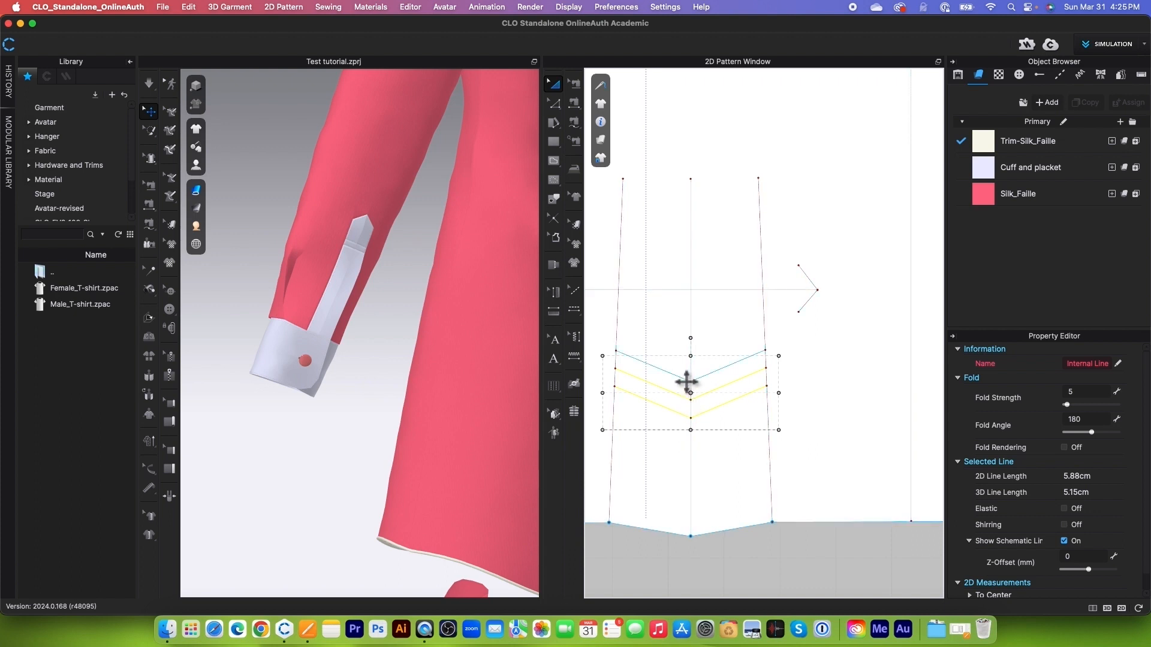
pyautogui.keyDown('shift'); pyautogui.click(686, 292); pyautogui.keyUp('shift')
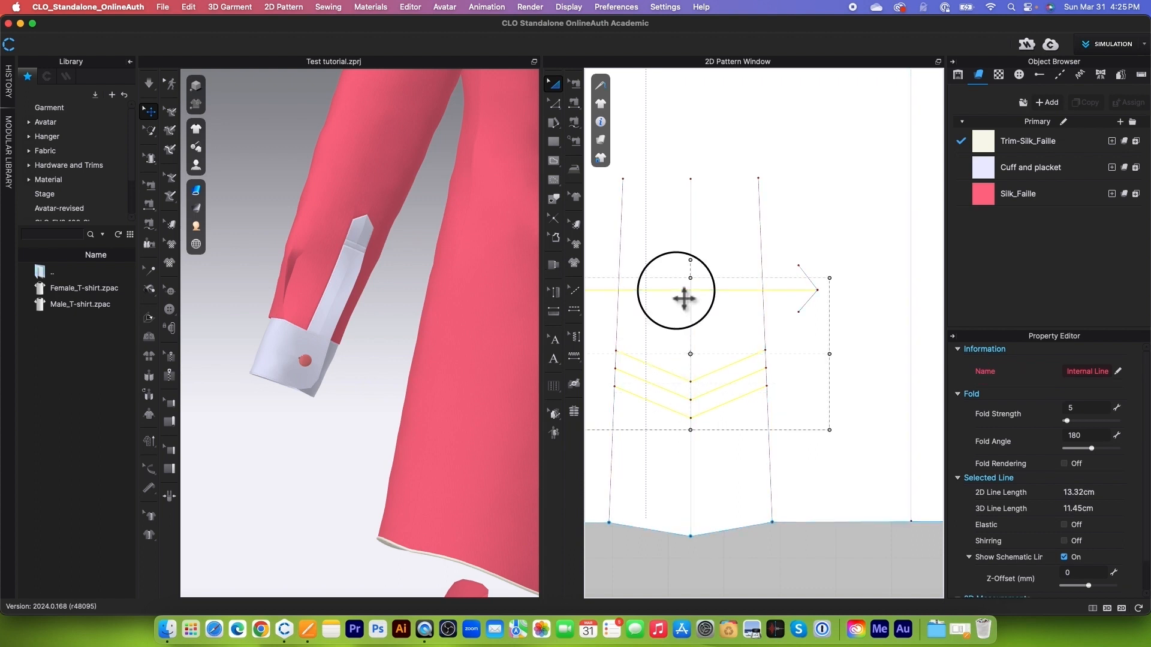
pyautogui.scroll(5, 809, 282)
pyautogui.keyDown('shift'); pyautogui.click(809, 278); pyautogui.keyUp('shift')
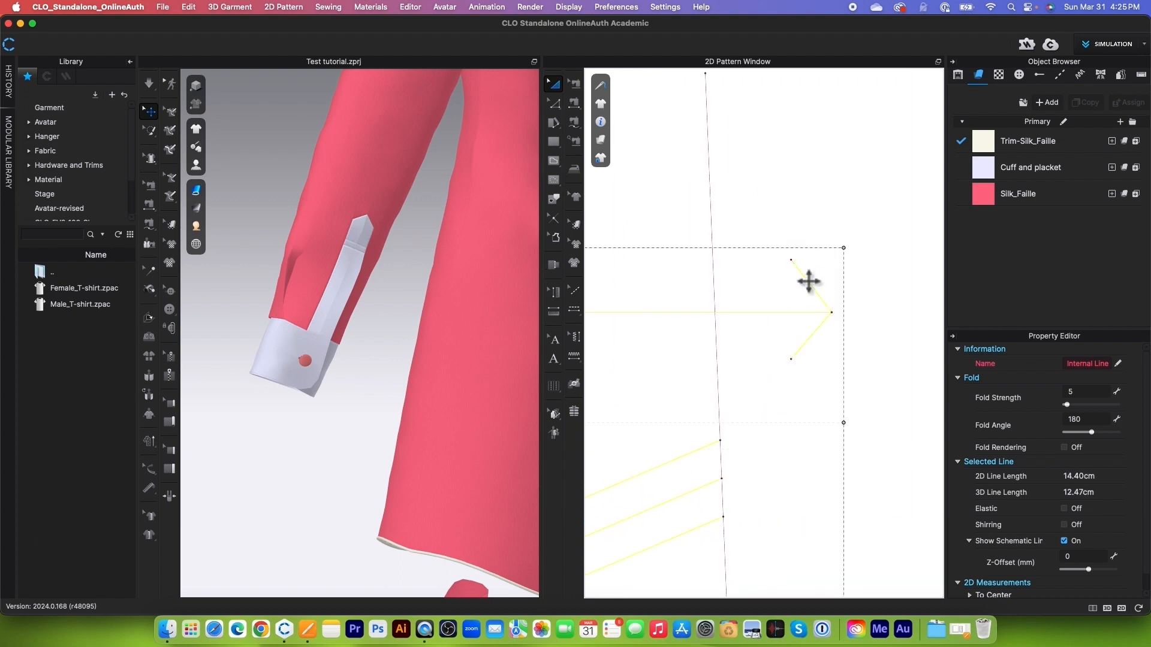
pyautogui.rightClick(807, 279)
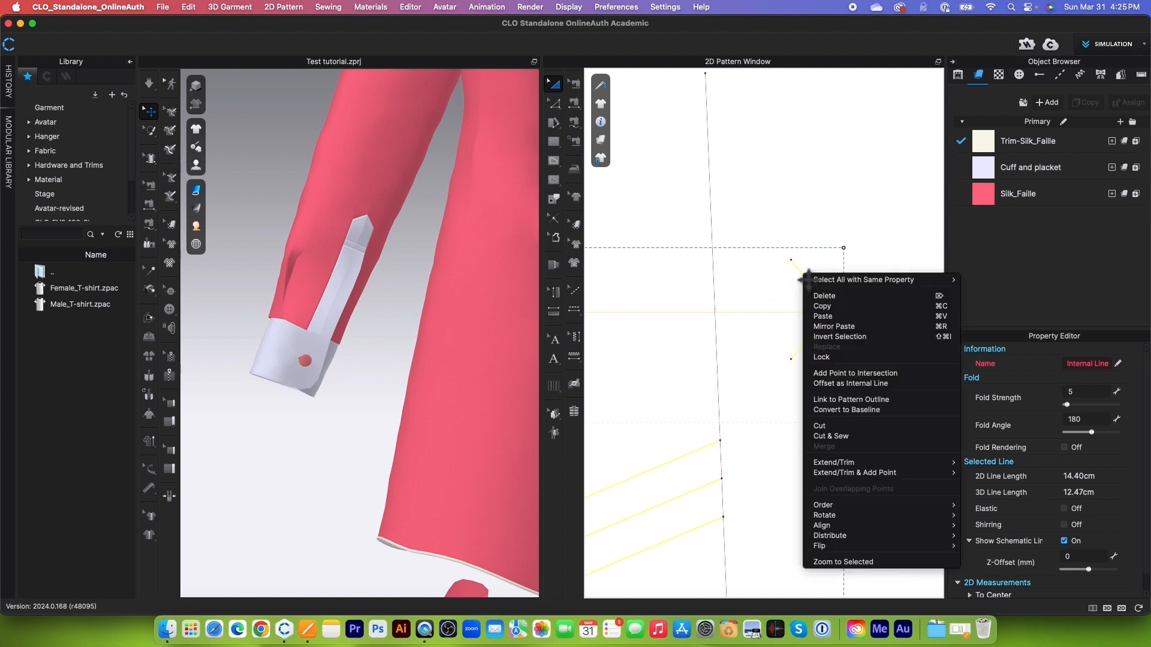
pyautogui.click(859, 412)
# Step: Lock all baselines in the pattern
pyautogui.click(599, 158)
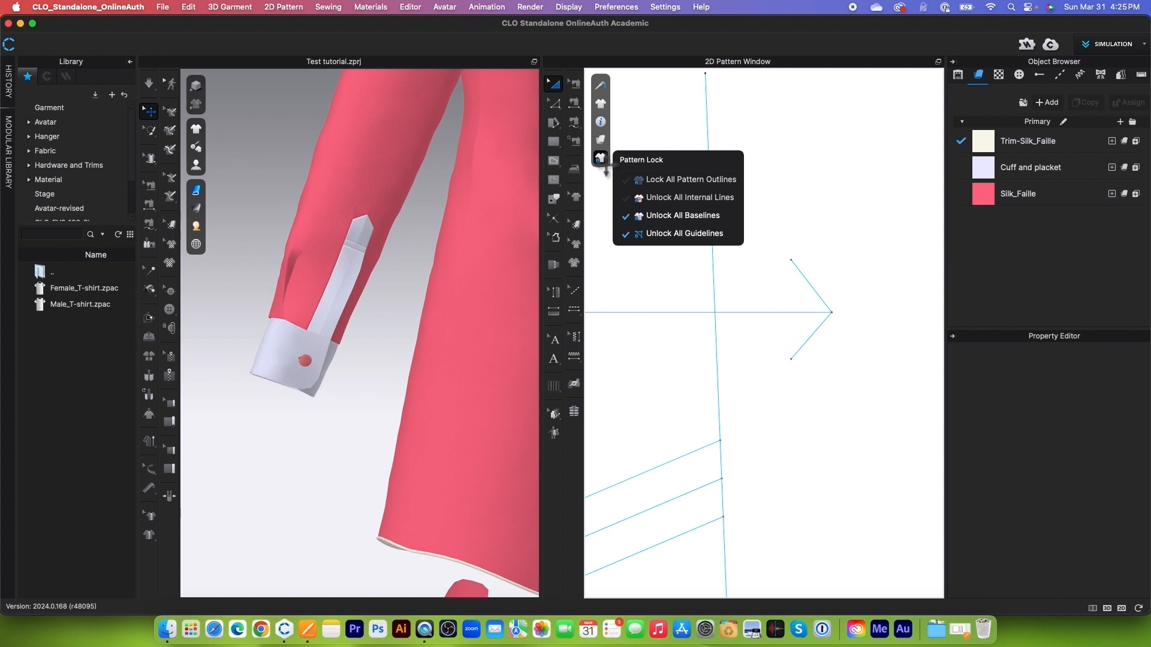
pyautogui.click(675, 217)
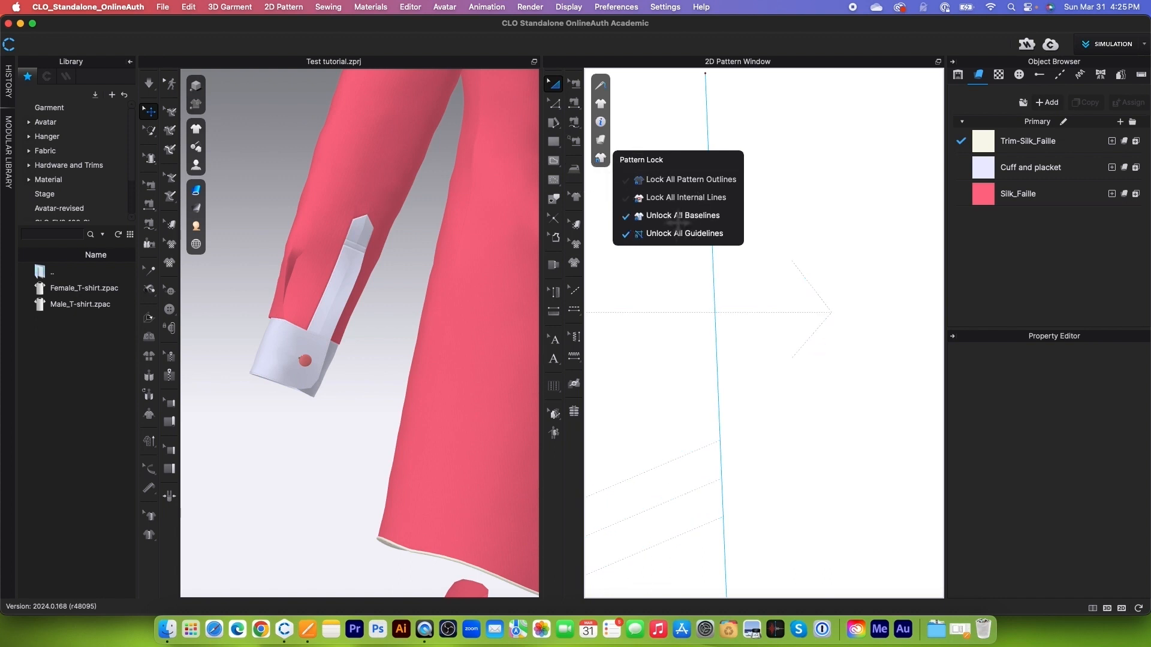
pyautogui.scroll(-8, 727, 268)
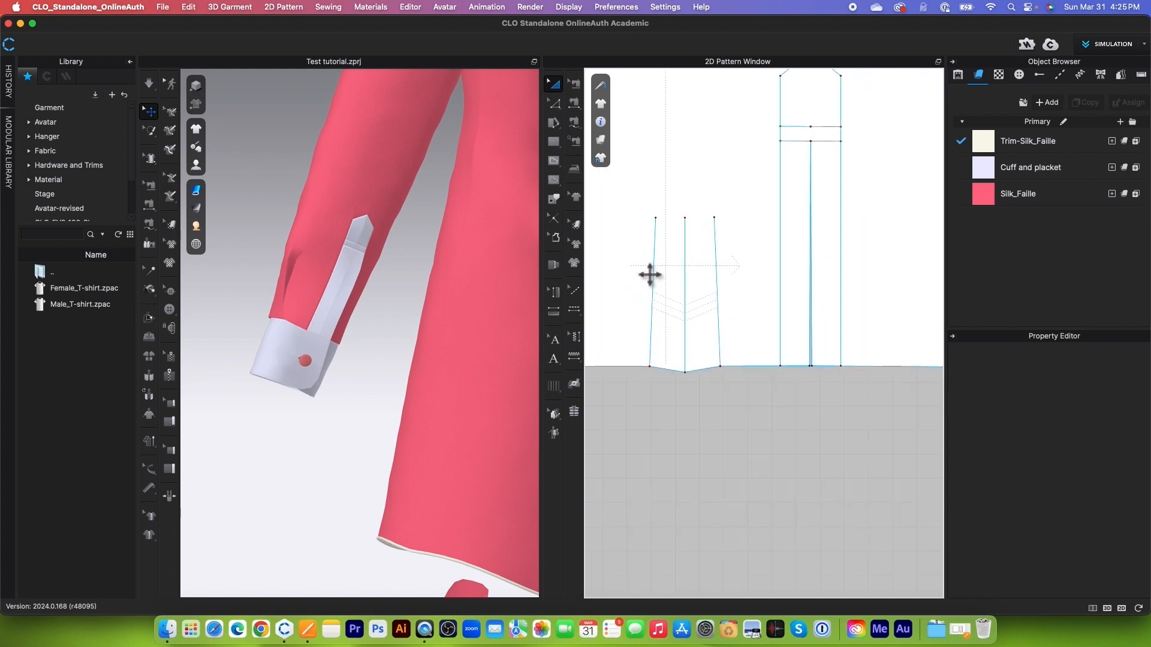
pyautogui.scroll(4, 695, 303)
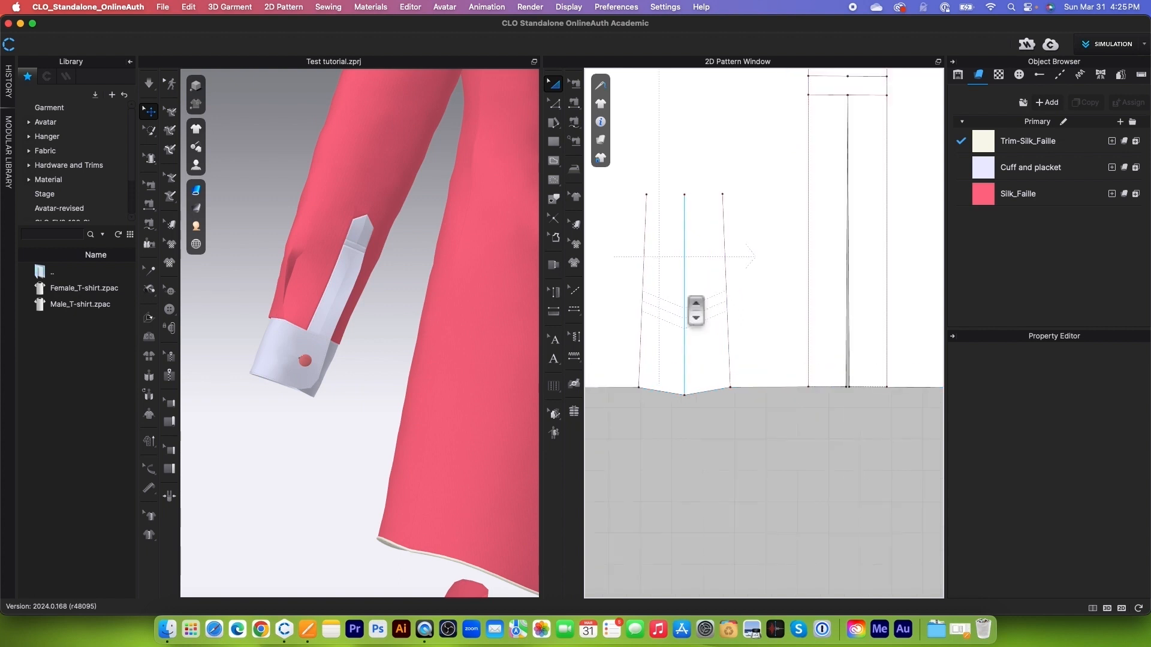
# Step: Move the separate placket piece closer to the sleeve's side edge, with its lower end roughly level with the sleeve hem
pyautogui.scroll(-3, 669, 343)
pyautogui.scroll(-4, 684, 342)
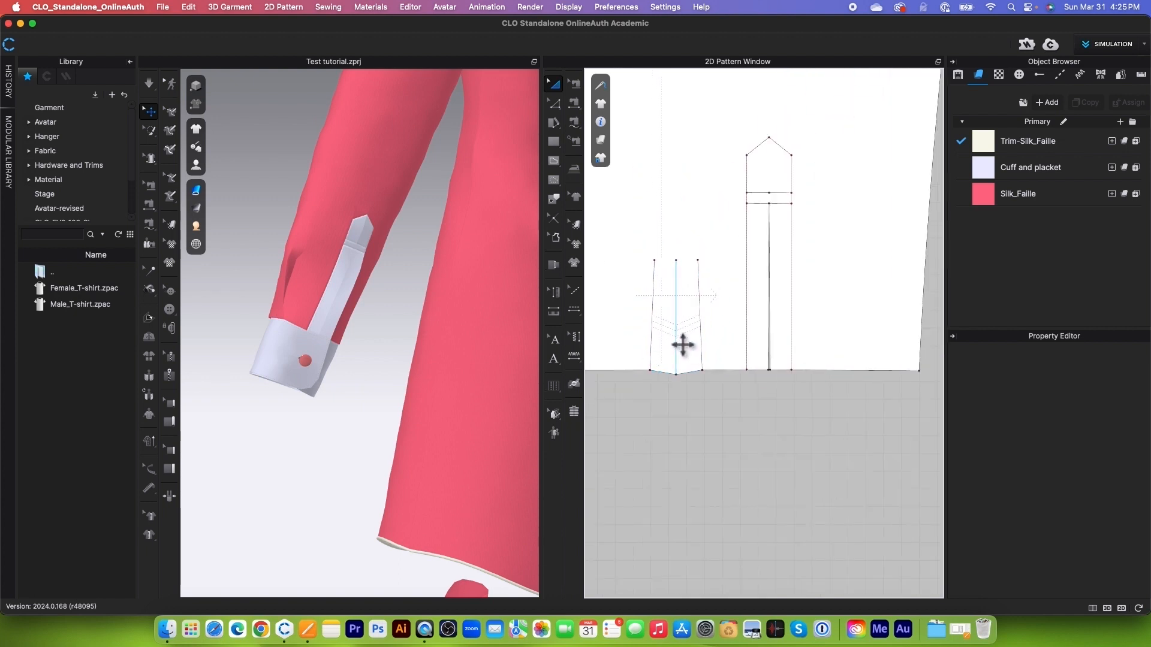
pyautogui.click(858, 321)
pyautogui.scroll(3, 861, 322)
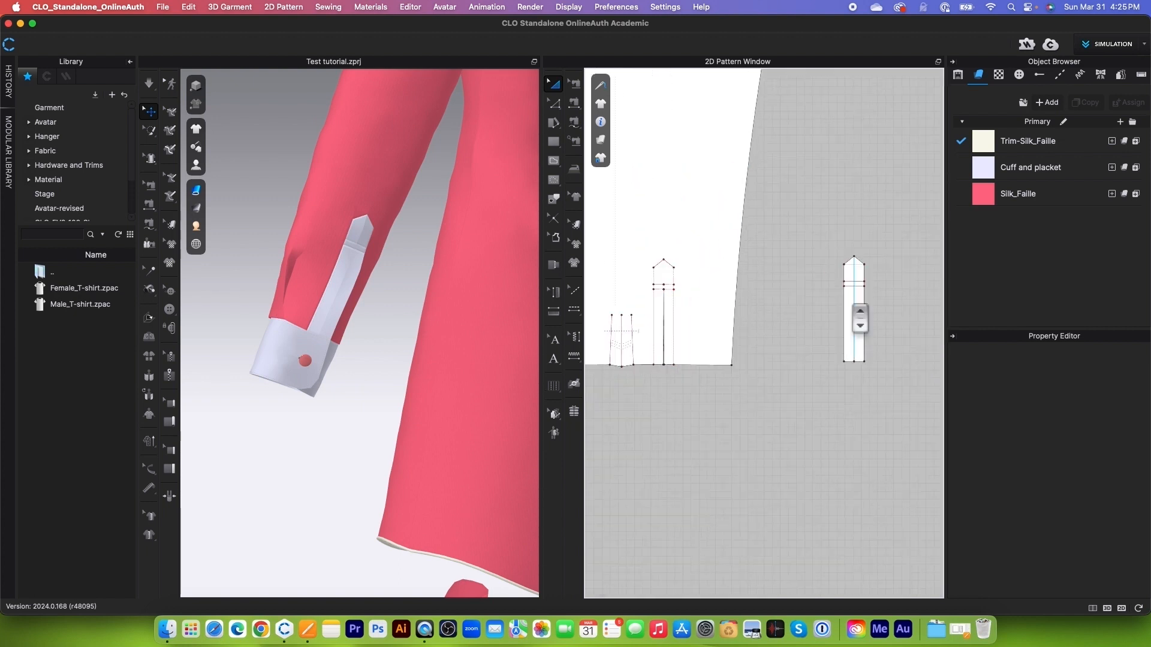
pyautogui.scroll(-2, 879, 308)
pyautogui.moveTo(873, 348); pyautogui.dragTo(781, 346)
pyautogui.scroll(3, 663, 303)
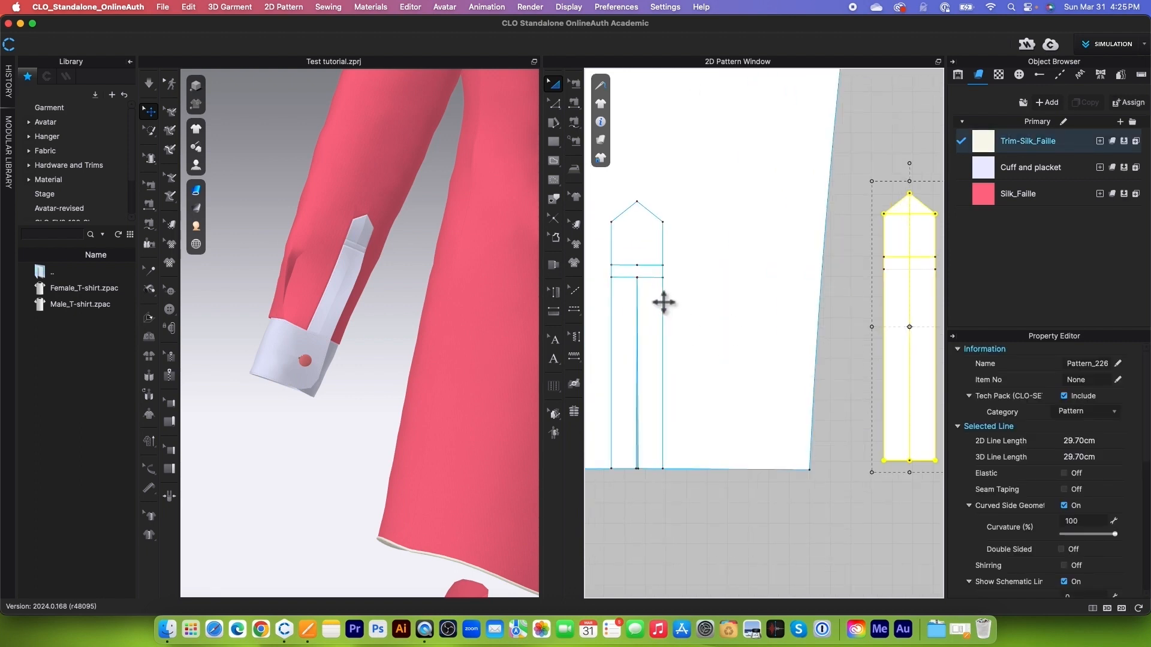
pyautogui.scroll(-1, 663, 308)
pyautogui.moveTo(883, 377); pyautogui.dragTo(883, 380)
pyautogui.scroll(3, 792, 385)
pyautogui.scroll(-3, 781, 362)
pyautogui.click(801, 471)
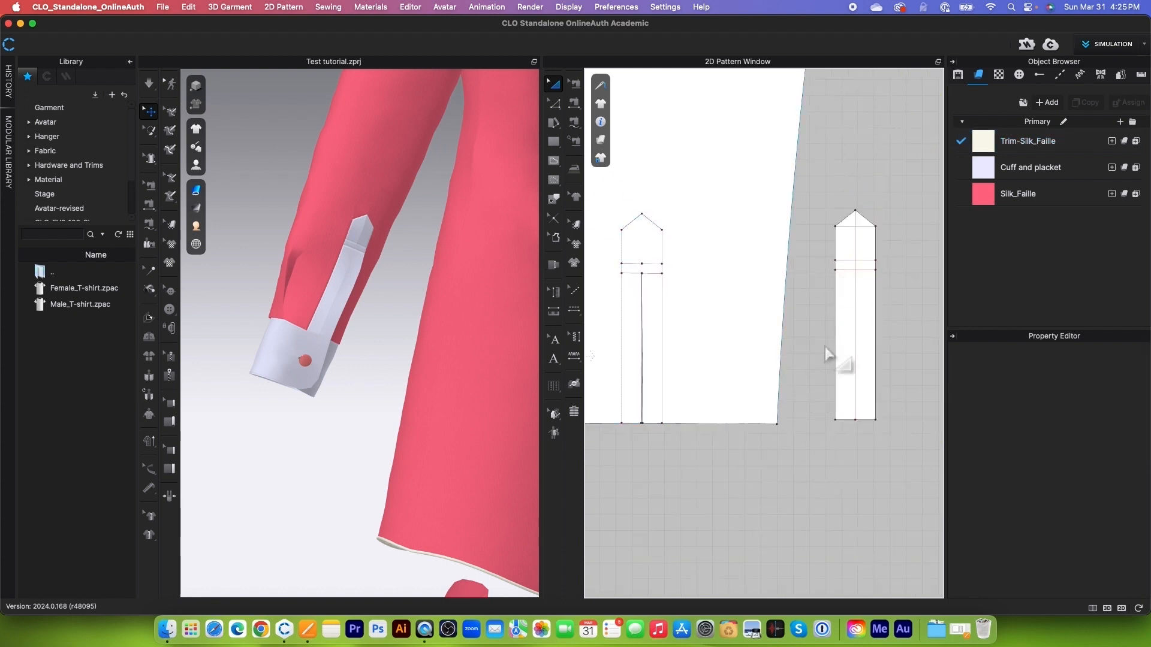
# Step: Create an internal ellipse with a 1 cm diameter on the centre line of the separate placket piece, below its horizontal lines
pyautogui.click(554, 161)
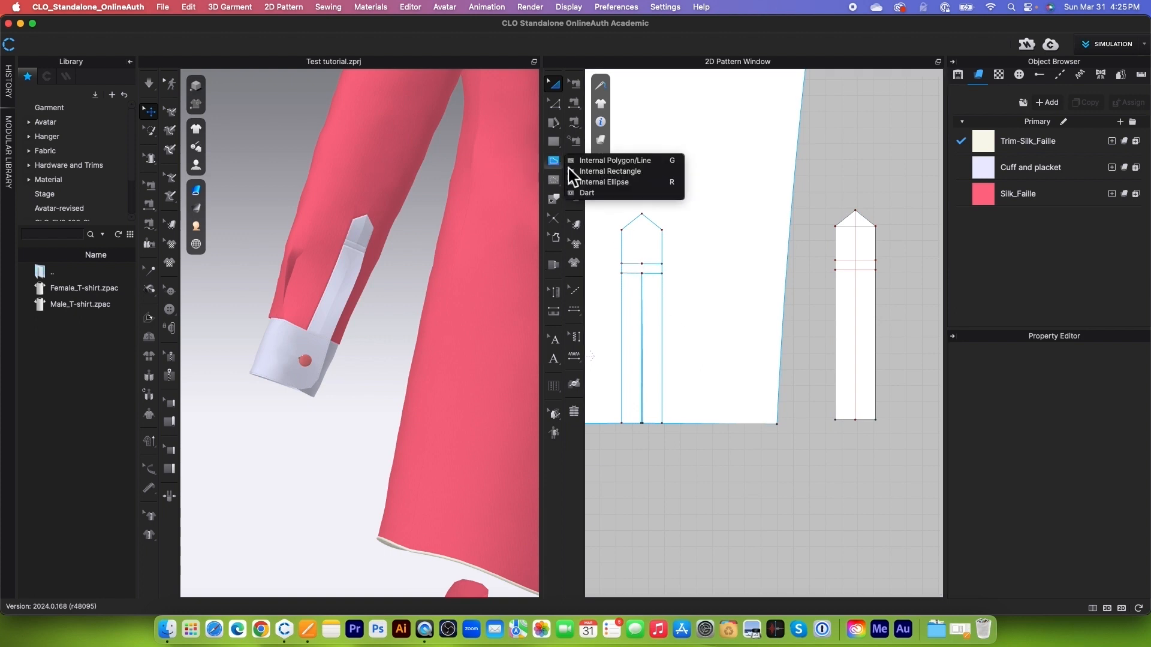
pyautogui.click(633, 183)
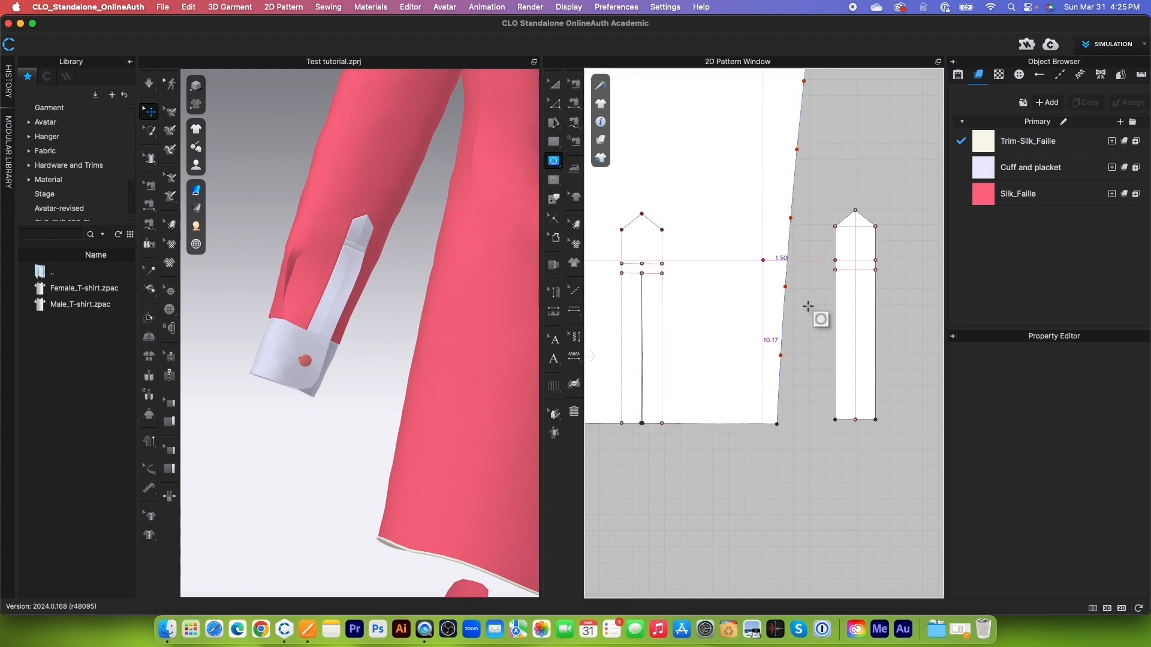
pyautogui.click(856, 330)
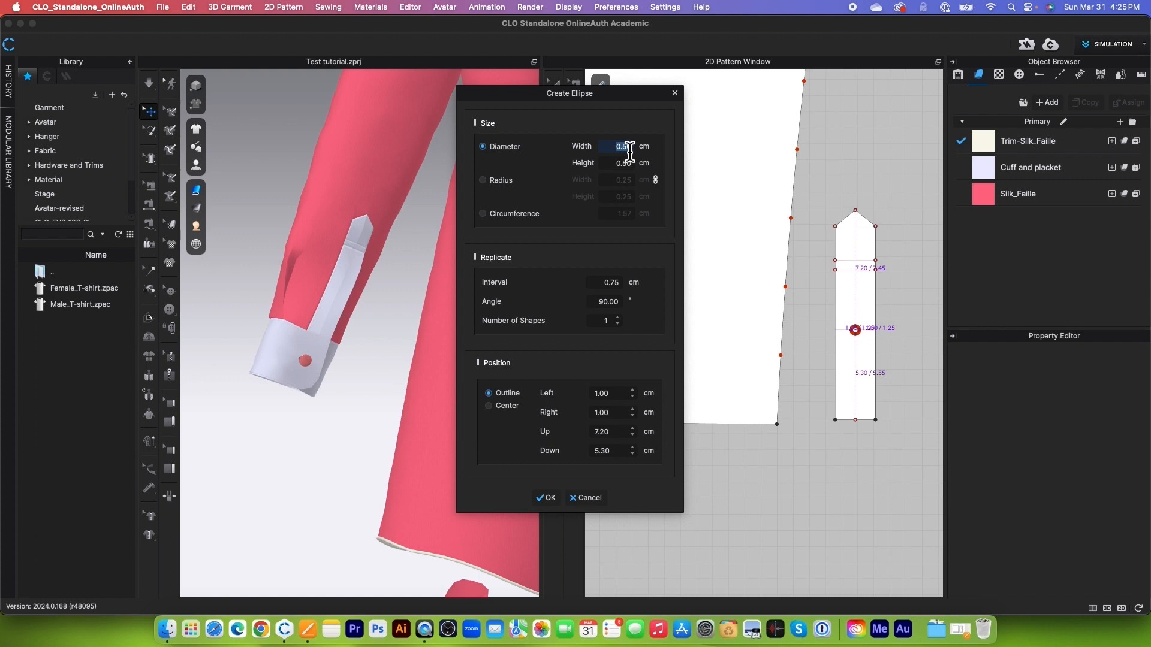
pyautogui.write('1')
pyautogui.click(553, 500)
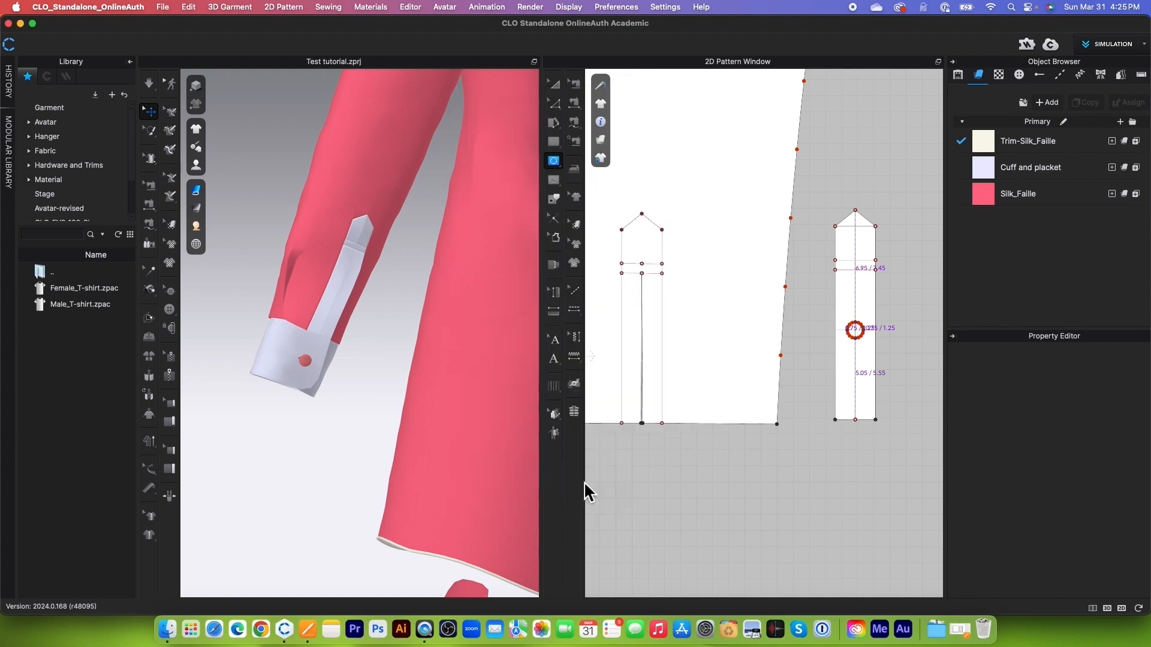
# Step: Draw a horizontal internal line about 0.72 cm long across the middle of the circle on the placket piece
pyautogui.click(849, 329)
pyautogui.scroll(5, 848, 329)
pyautogui.scroll(3, 876, 328)
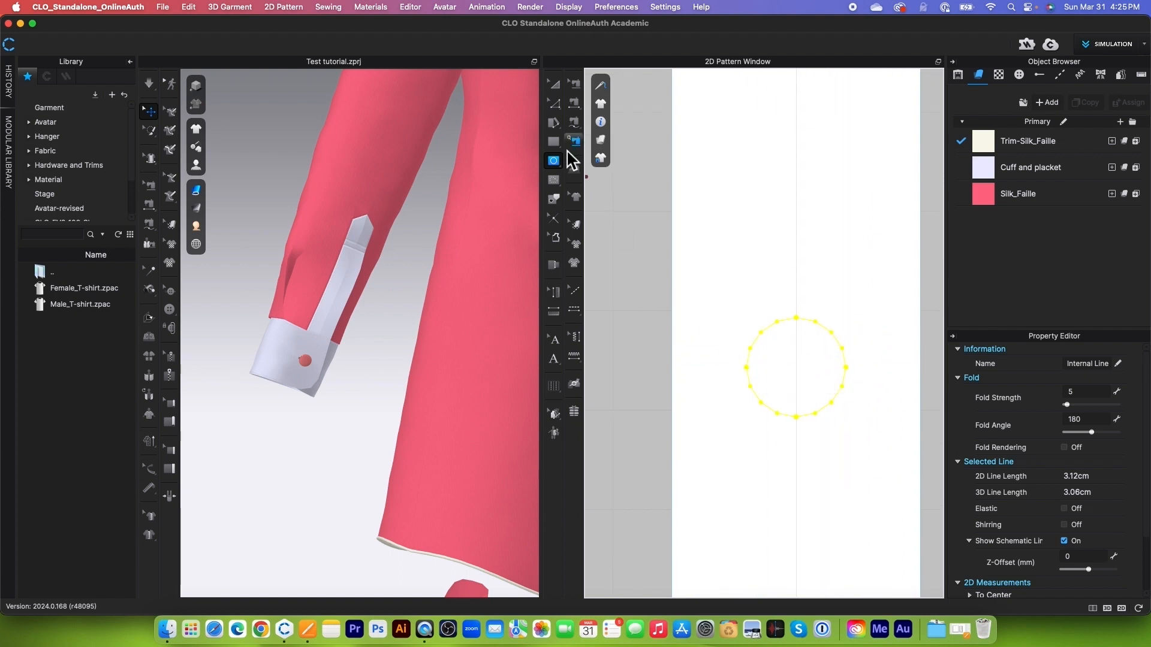
pyautogui.click(553, 161)
pyautogui.click(617, 172)
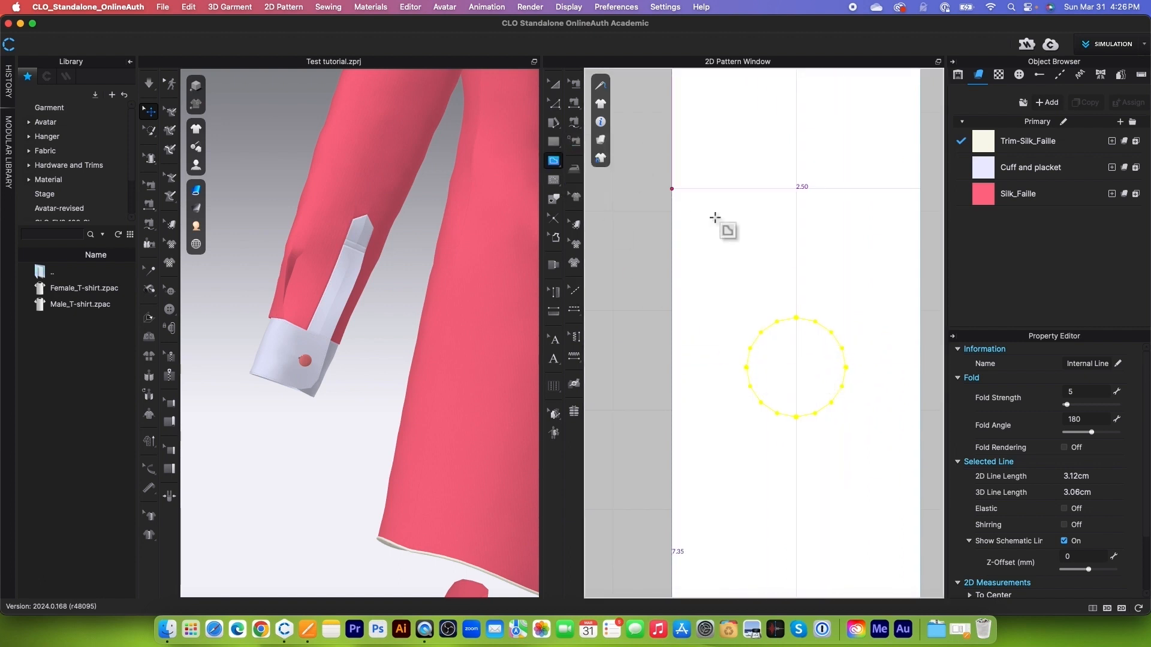
pyautogui.click(761, 368)
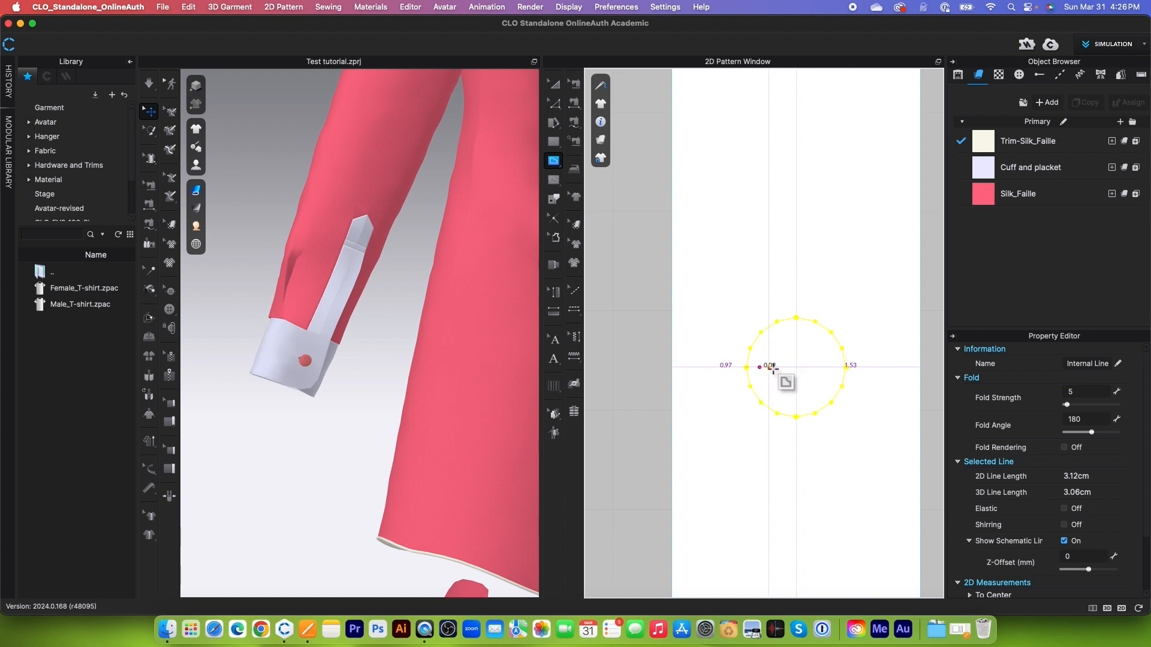
pyautogui.doubleClick(832, 368)
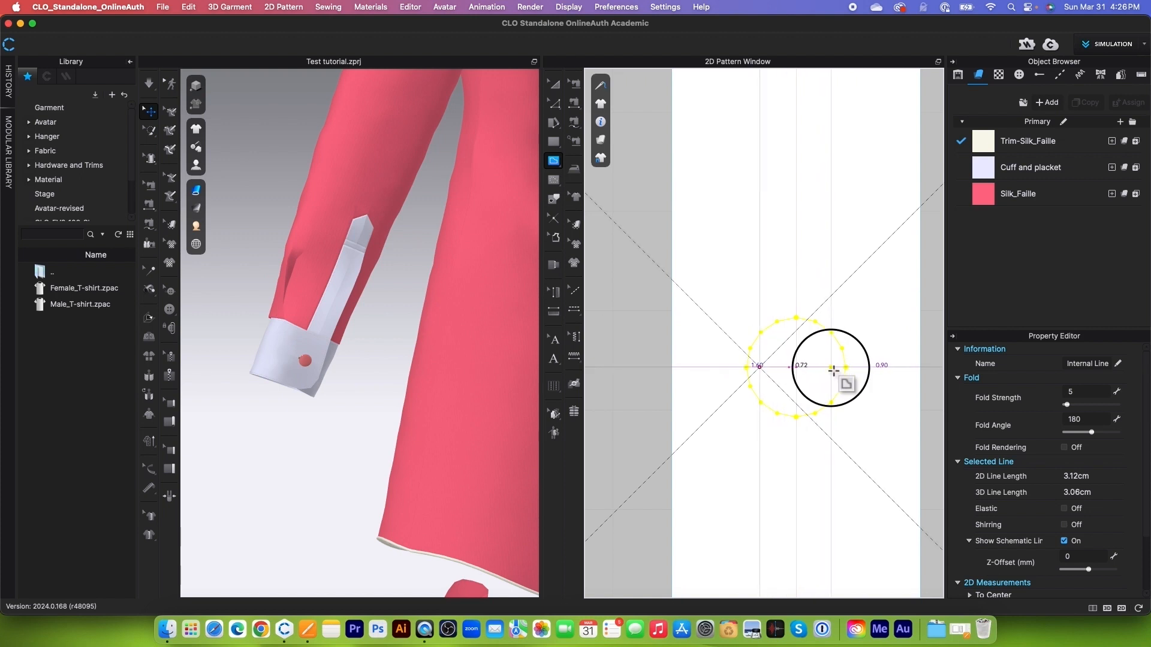
# Step: Copy the circle with its horizontal line and paste them over the slit in the sleeve's placket outline, level with the originals
pyautogui.click(557, 86)
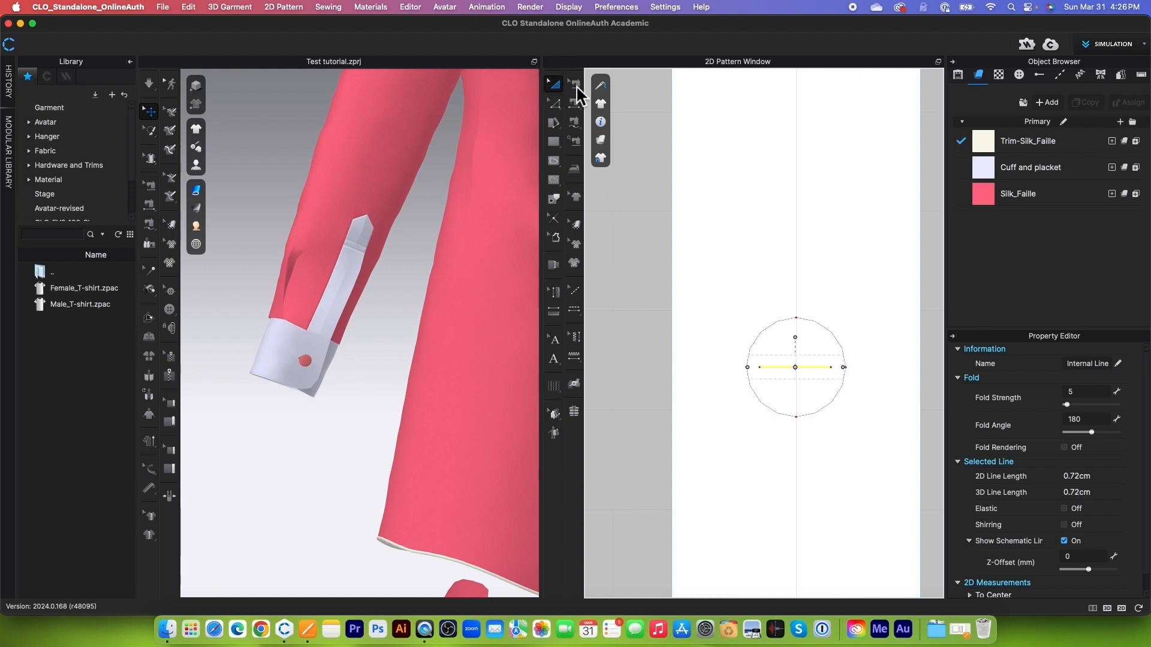
pyautogui.click(832, 331)
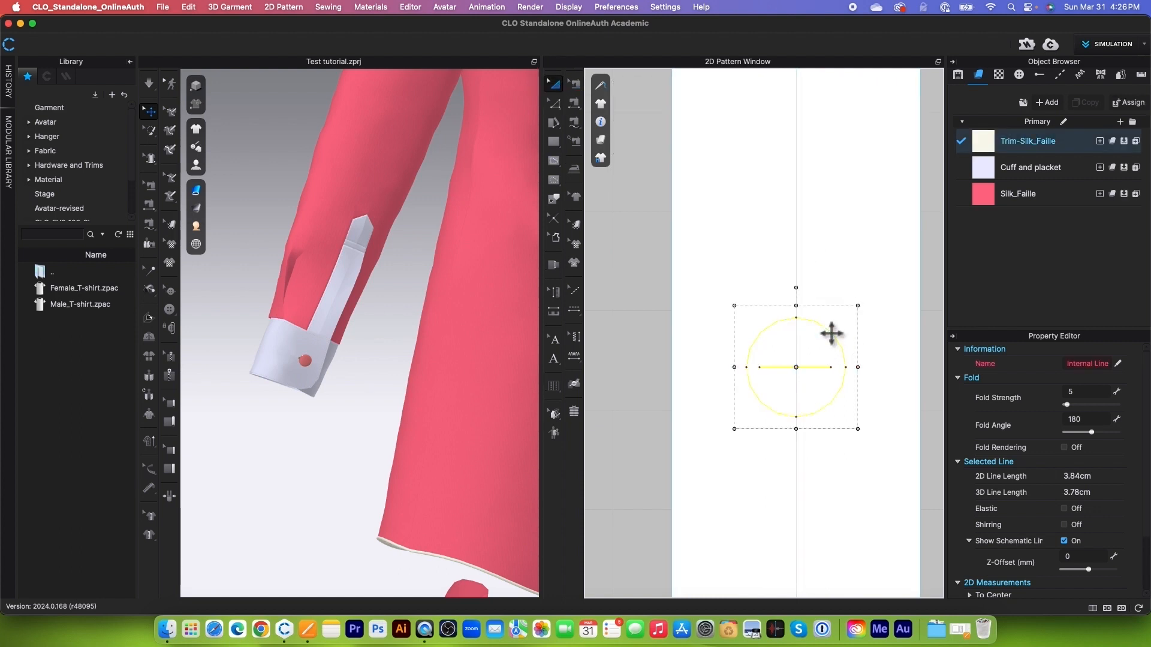
pyautogui.rightClick(830, 333)
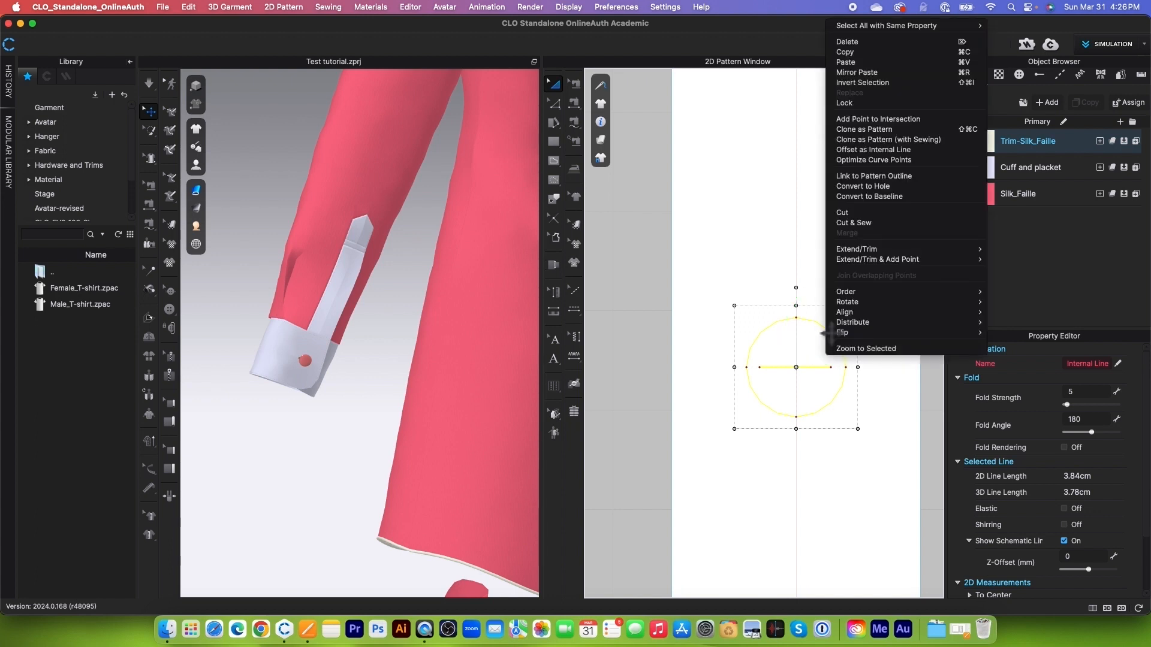
pyautogui.click(856, 52)
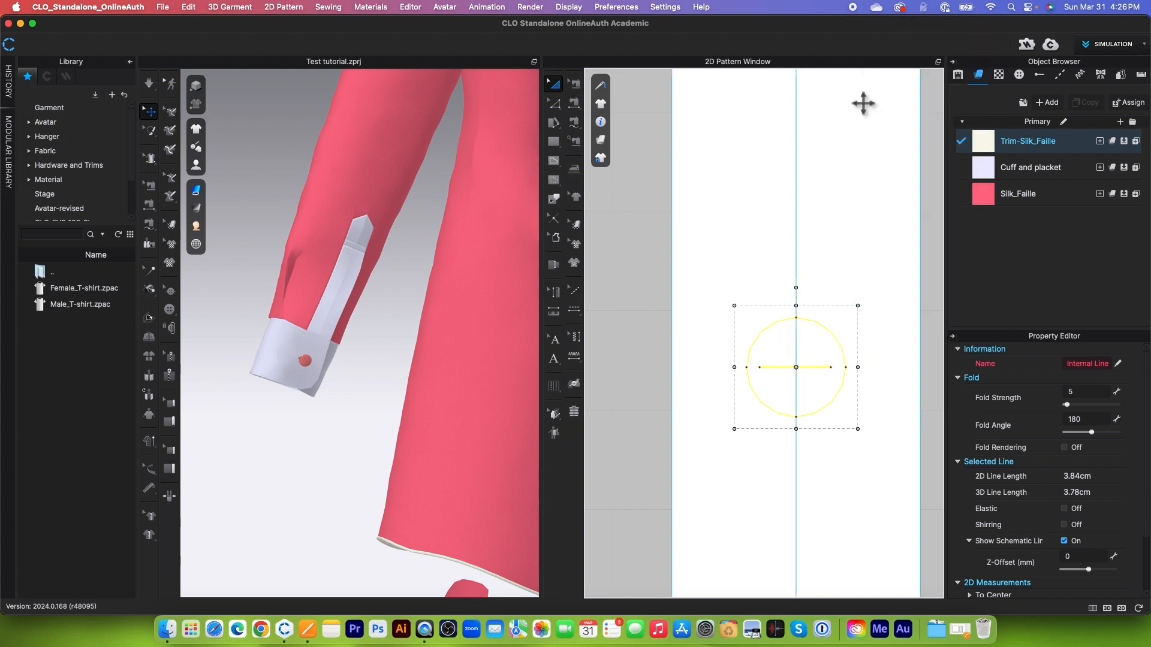
pyautogui.scroll(-5, 876, 285)
pyautogui.scroll(-3, 878, 283)
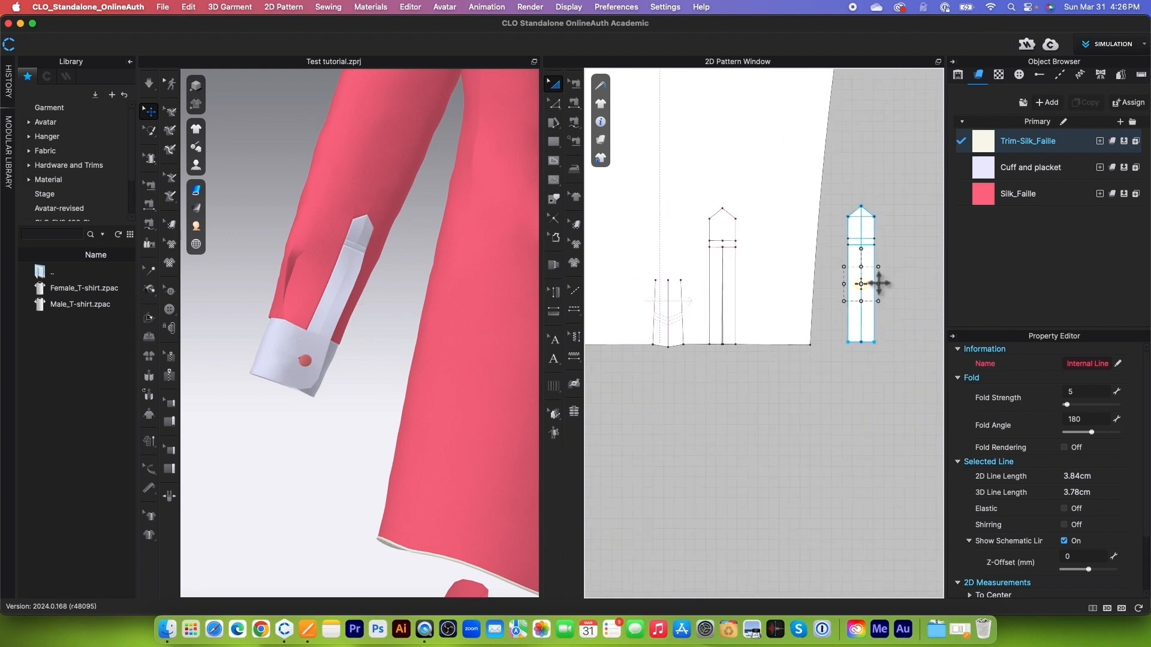
pyautogui.rightClick(724, 288)
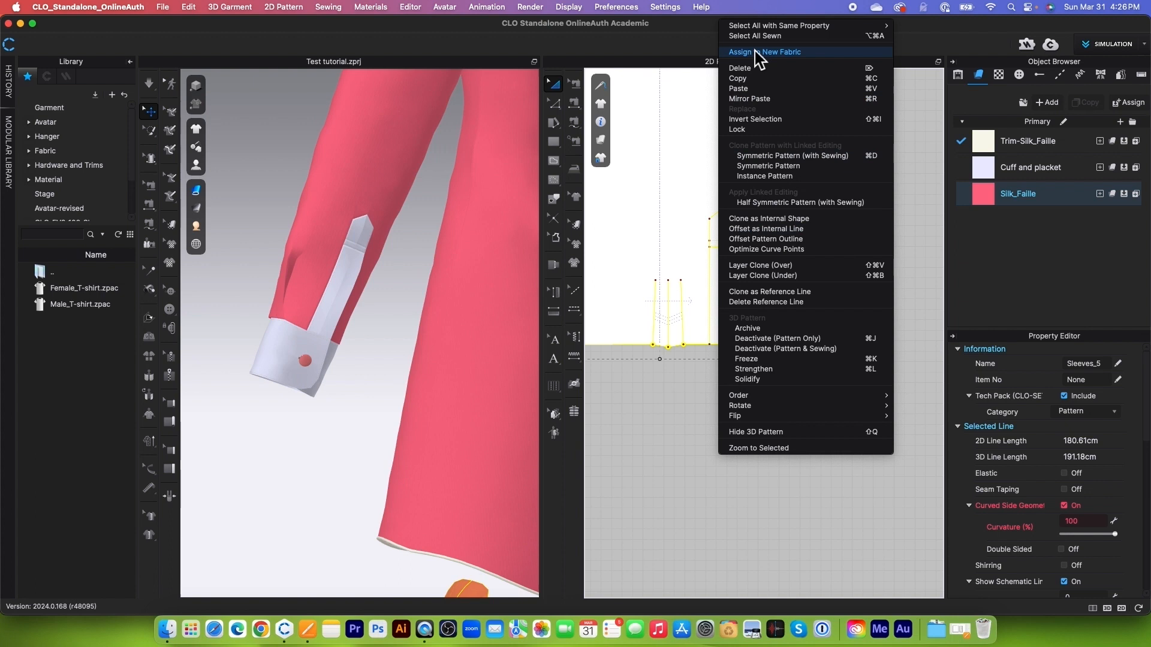
pyautogui.click(754, 90)
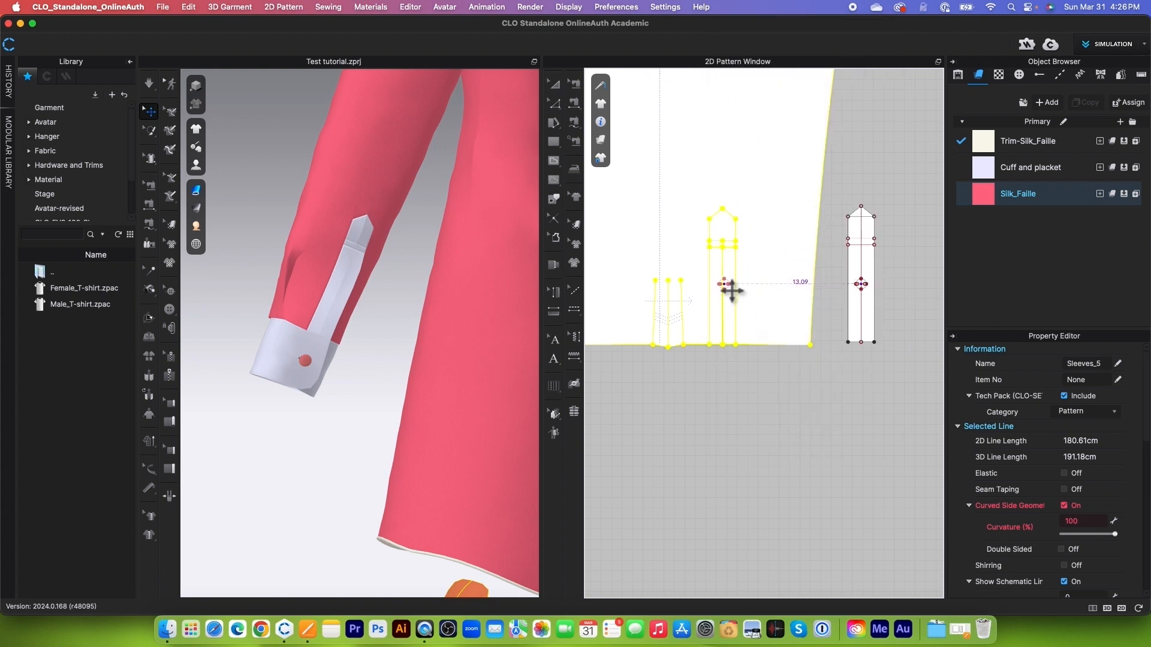
pyautogui.scroll(3, 733, 290)
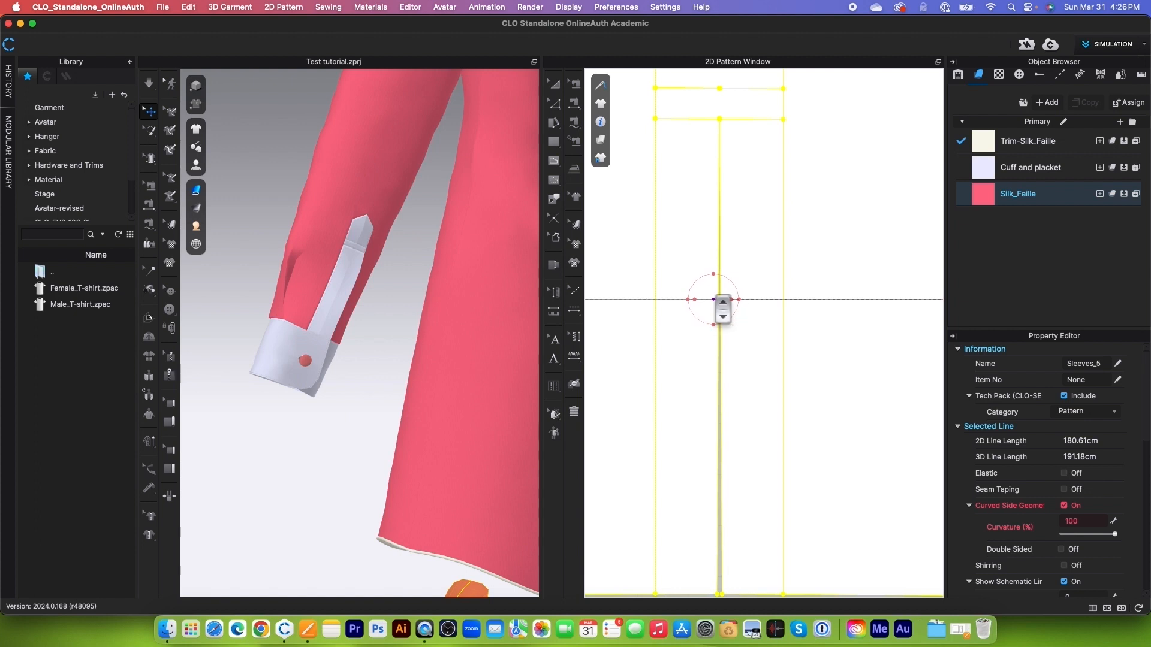
pyautogui.click(723, 309)
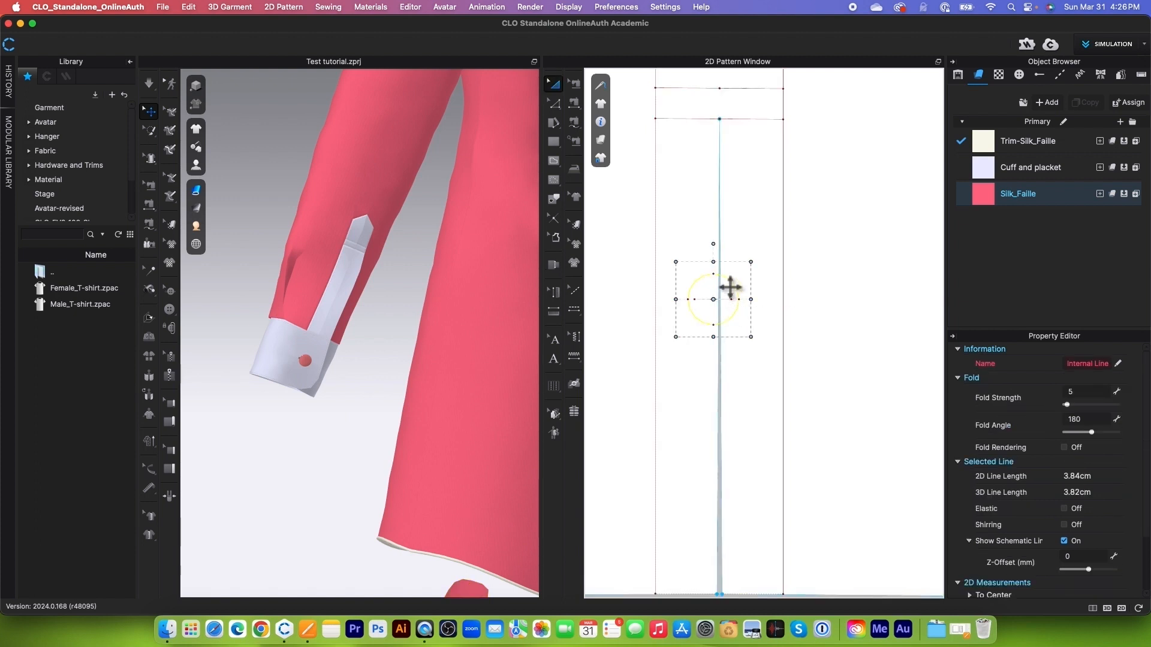
# Step: Convert the copied circle and line on the sleeve to baselines and lock all baselines again
pyautogui.rightClick(729, 288)
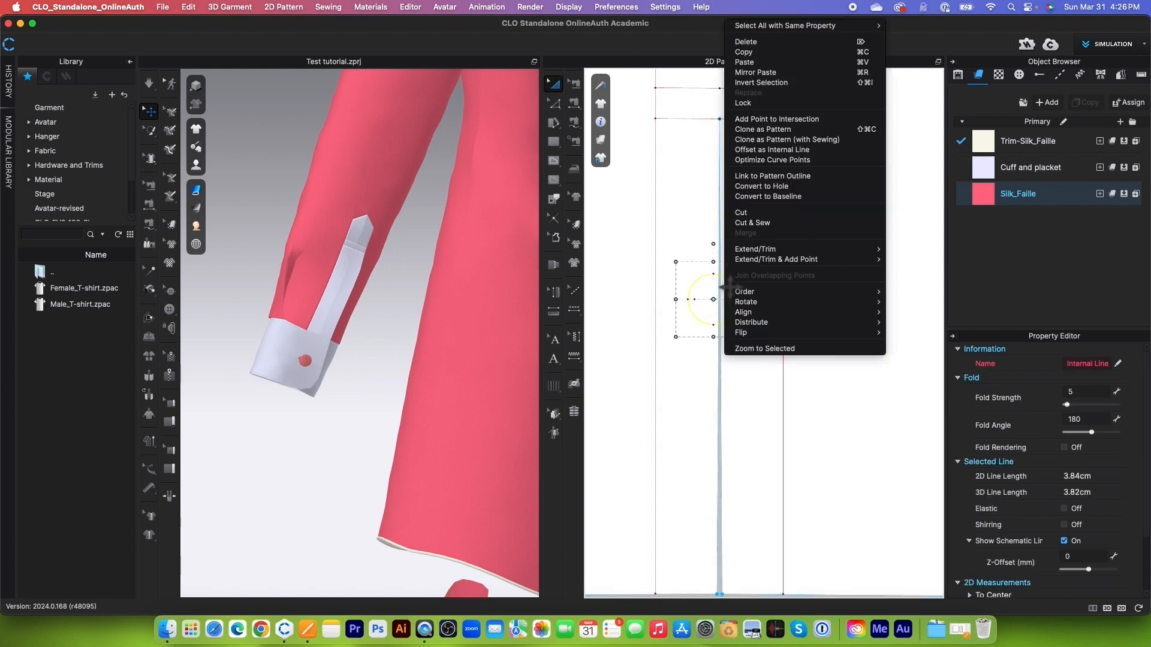
pyautogui.click(762, 187)
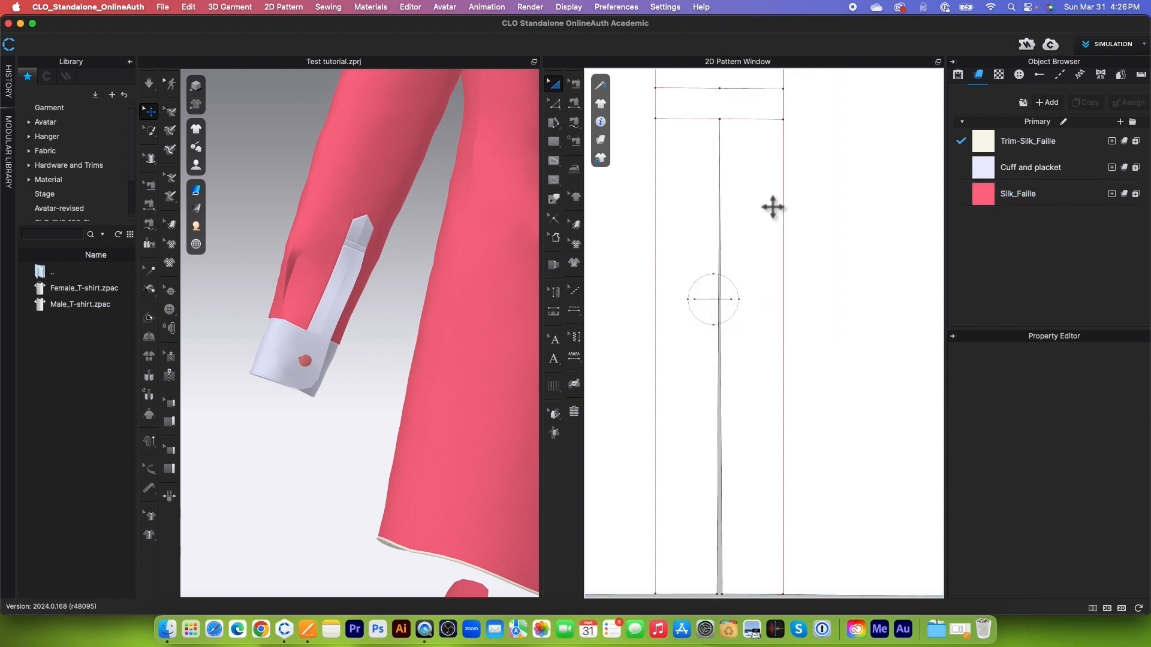
pyautogui.click(600, 158)
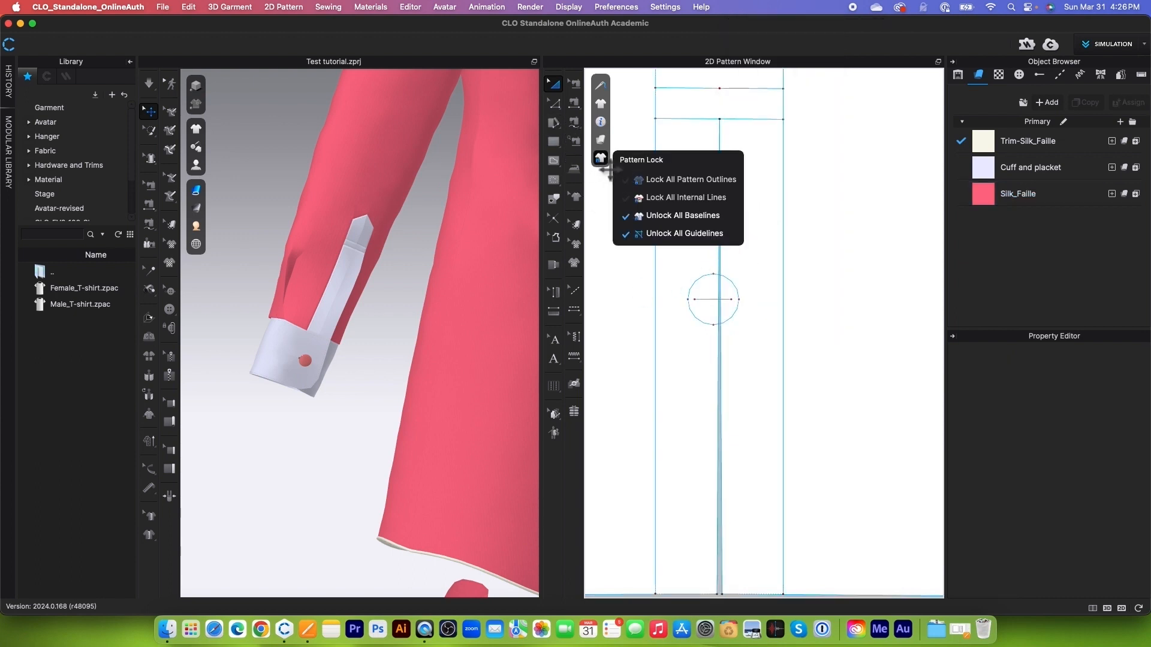
pyautogui.scroll(-4, 659, 238)
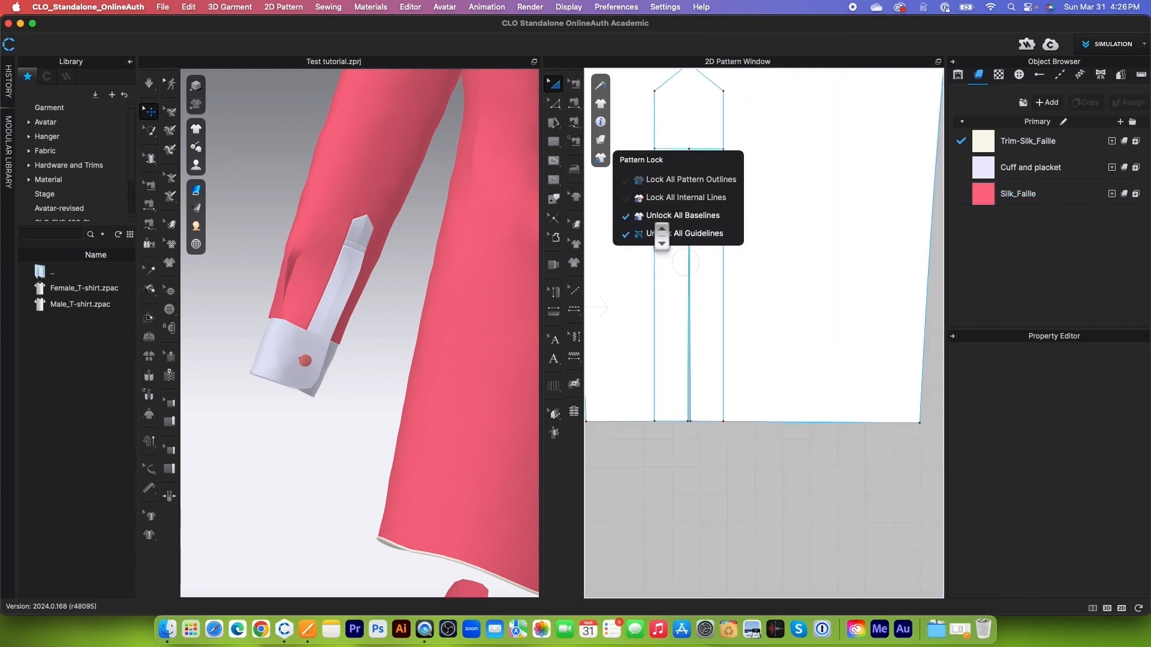
# Step: Convert the circle and horizontal line on the separate placket piece to baselines, and lock all baselines
pyautogui.scroll(-5, 665, 277)
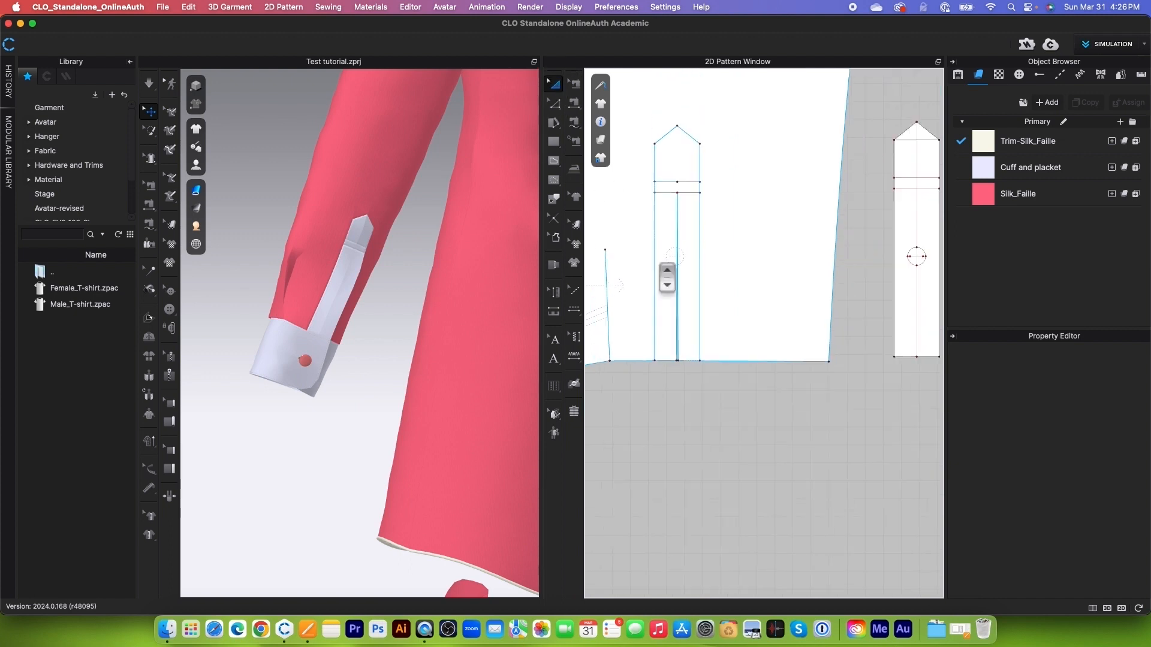
pyautogui.scroll(10, 780, 264)
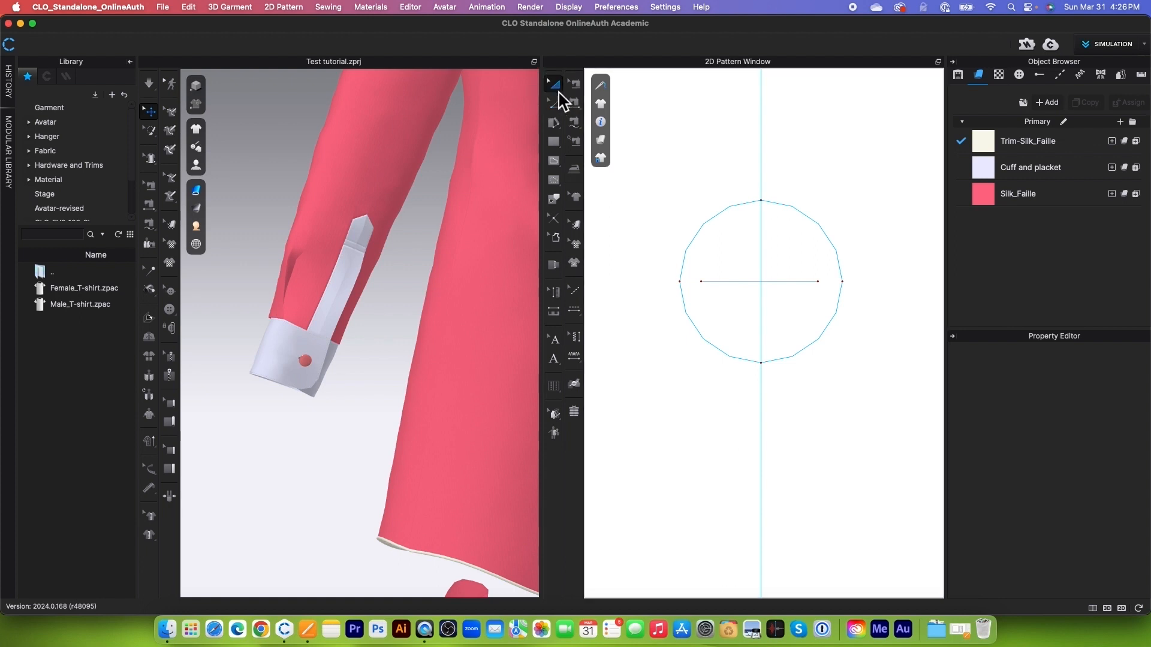
pyautogui.click(790, 290)
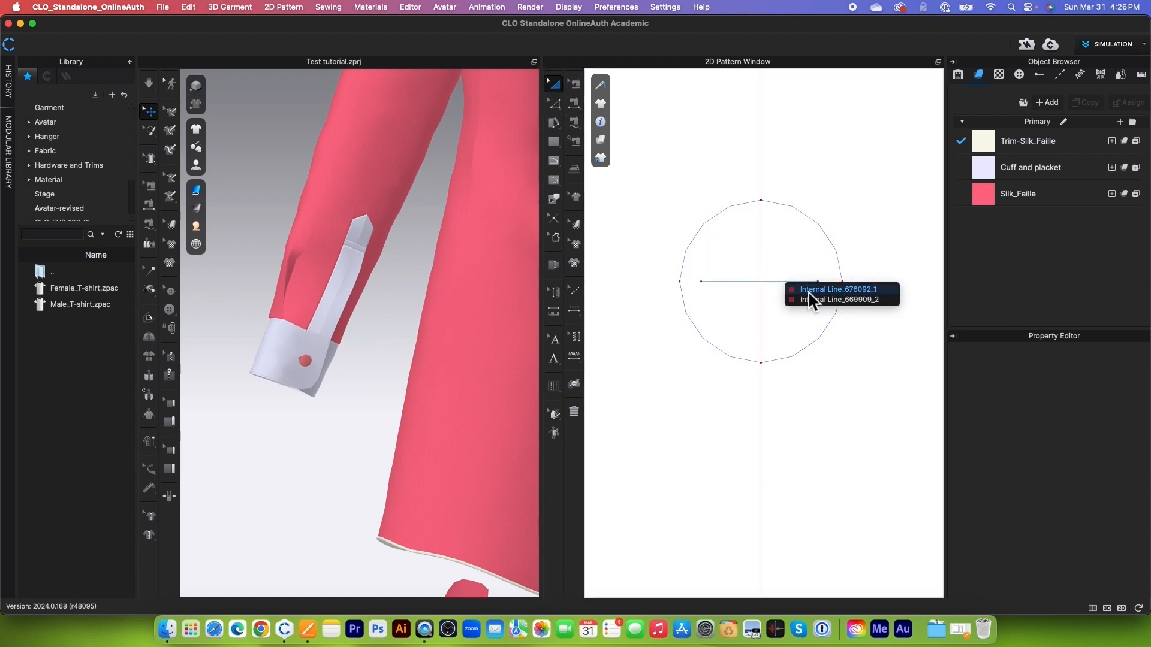
pyautogui.click(809, 291)
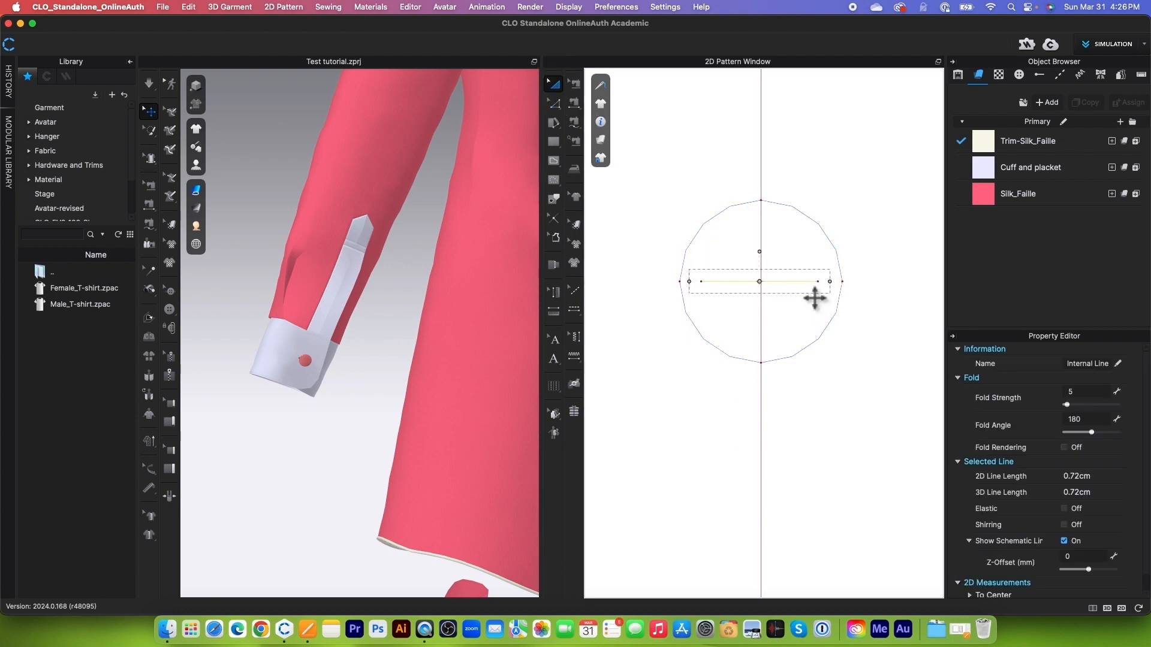
pyautogui.click(828, 232)
pyautogui.rightClick(828, 232)
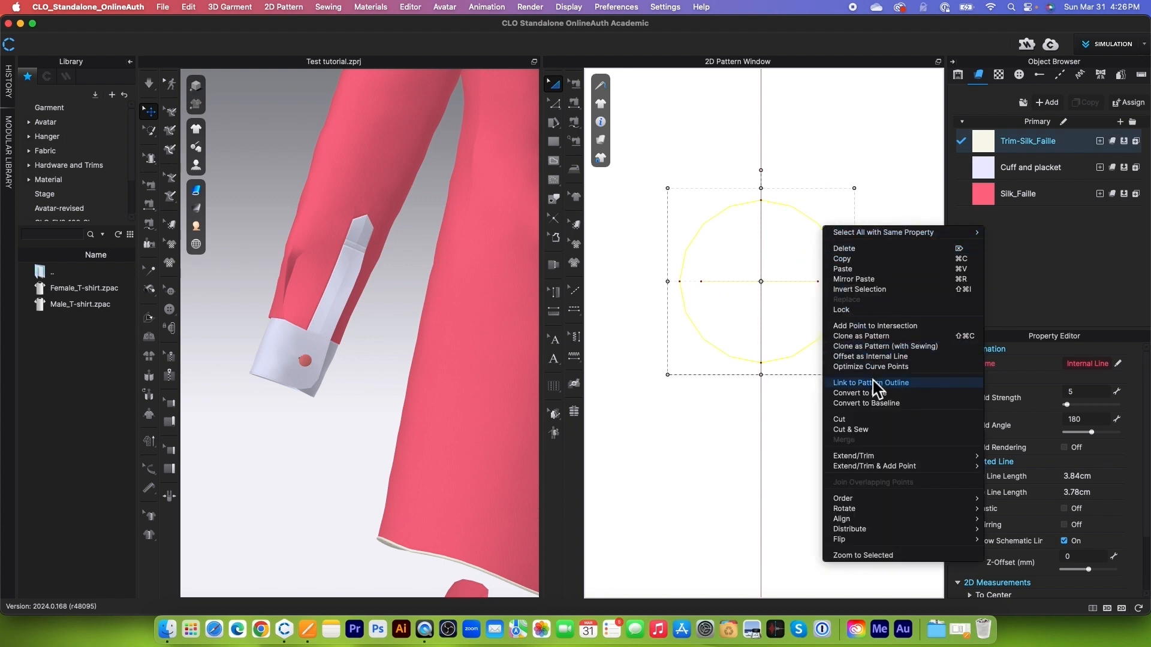
pyautogui.click(875, 404)
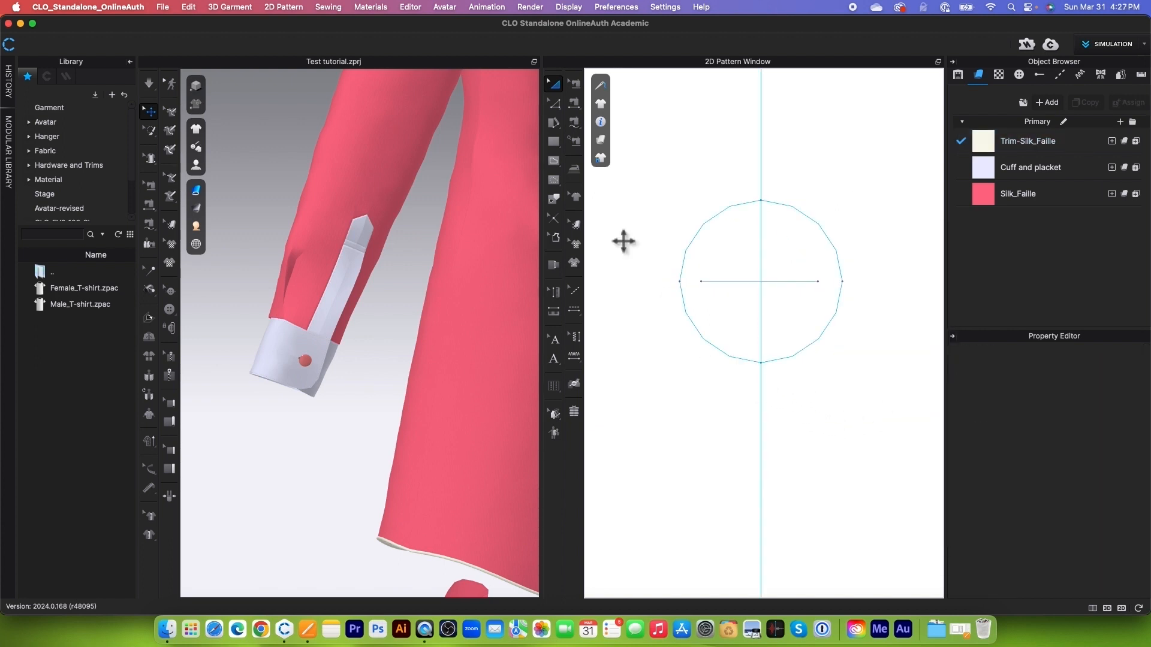
pyautogui.click(600, 158)
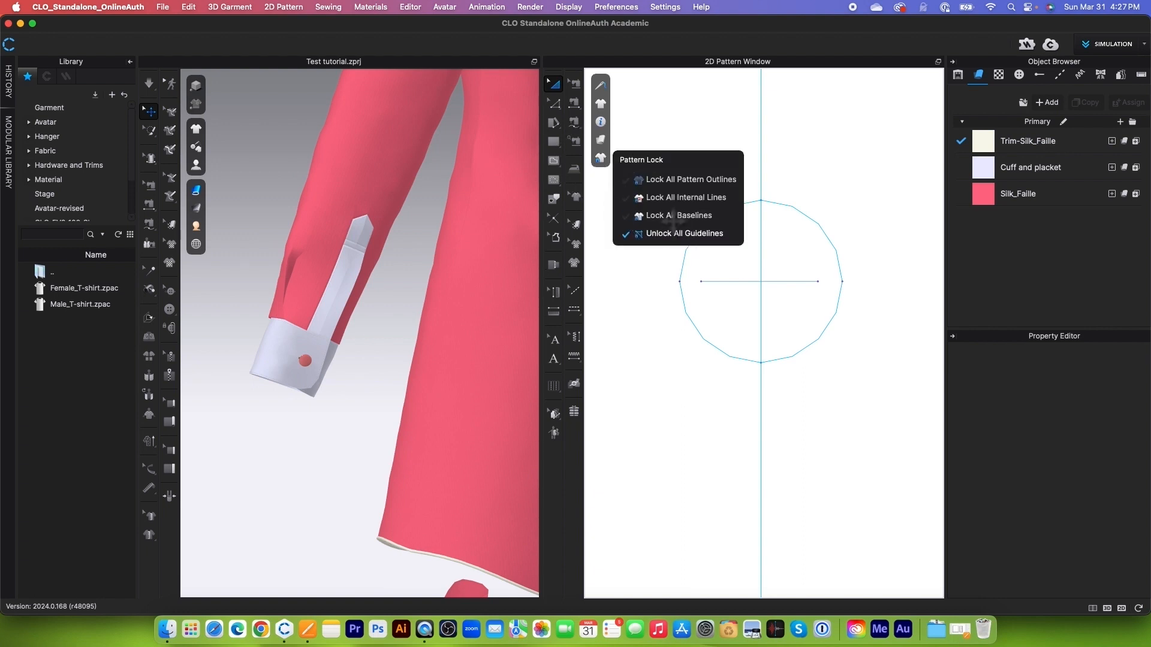
pyautogui.click(669, 217)
pyautogui.scroll(-5, 727, 267)
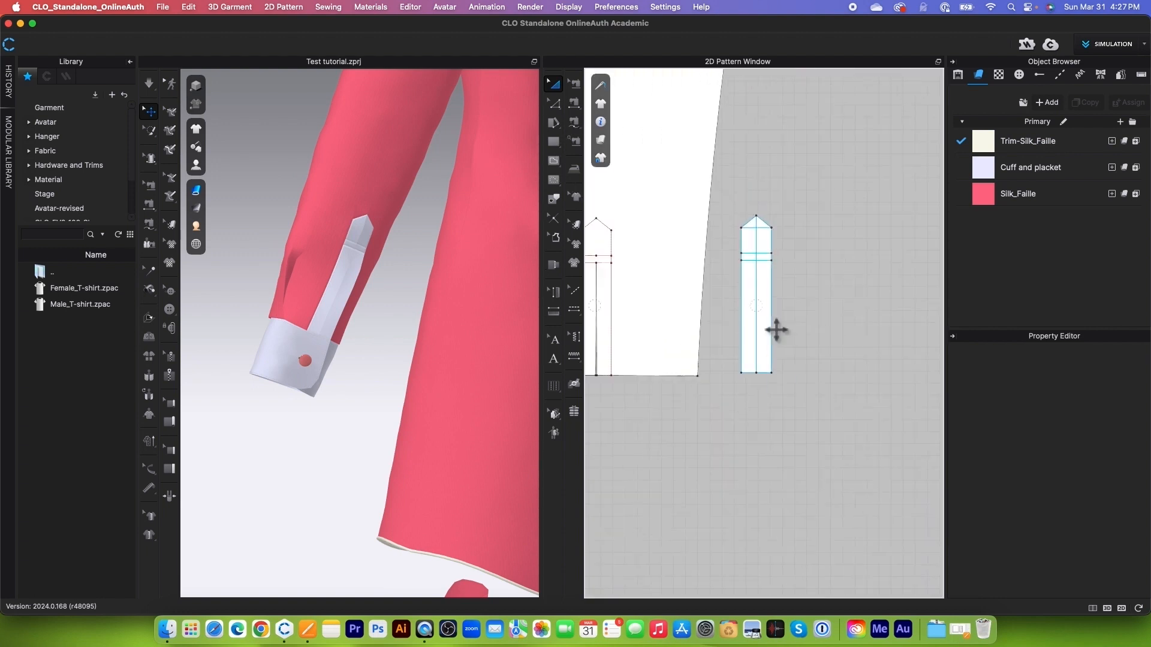
# Step: Switch to the "sleeve pleats-plackets data" document in Pages to check the sleeve and placket measurements
pyautogui.scroll(-1, 783, 342)
pyautogui.scroll(4, 681, 329)
pyautogui.scroll(-1, 792, 371)
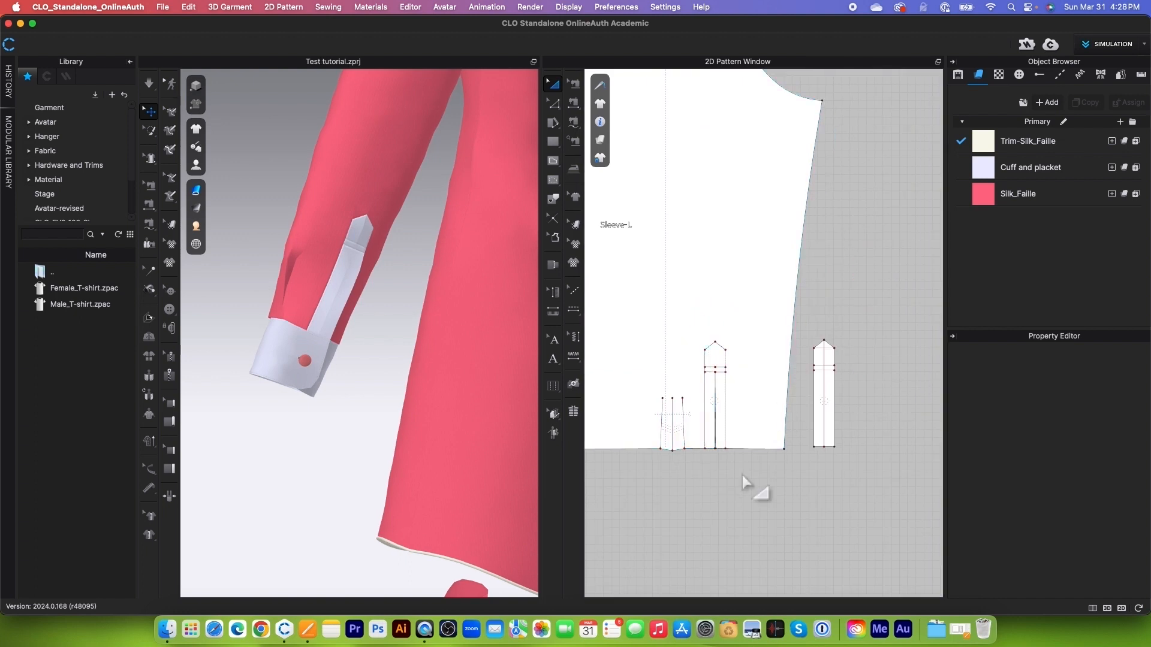
pyautogui.click(308, 631)
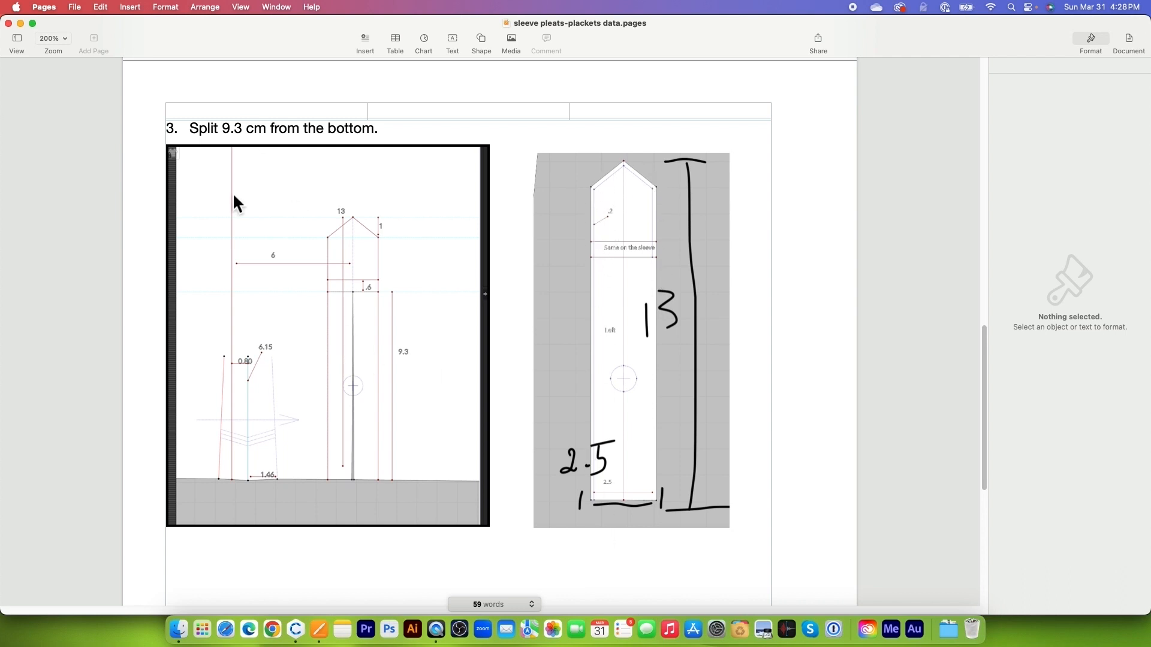
# Step: Switch back to CLO and offset the placket piece's two sides and pointed end as one internal line, 0.2 cm inward
pyautogui.click(295, 629)
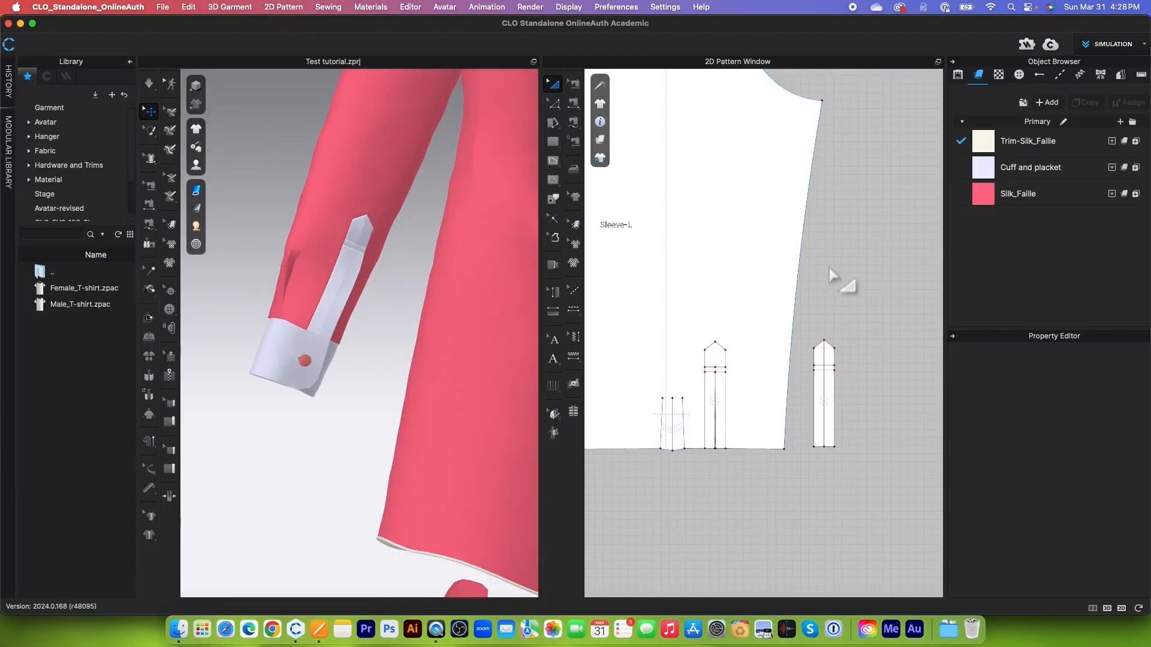
pyautogui.scroll(5, 861, 410)
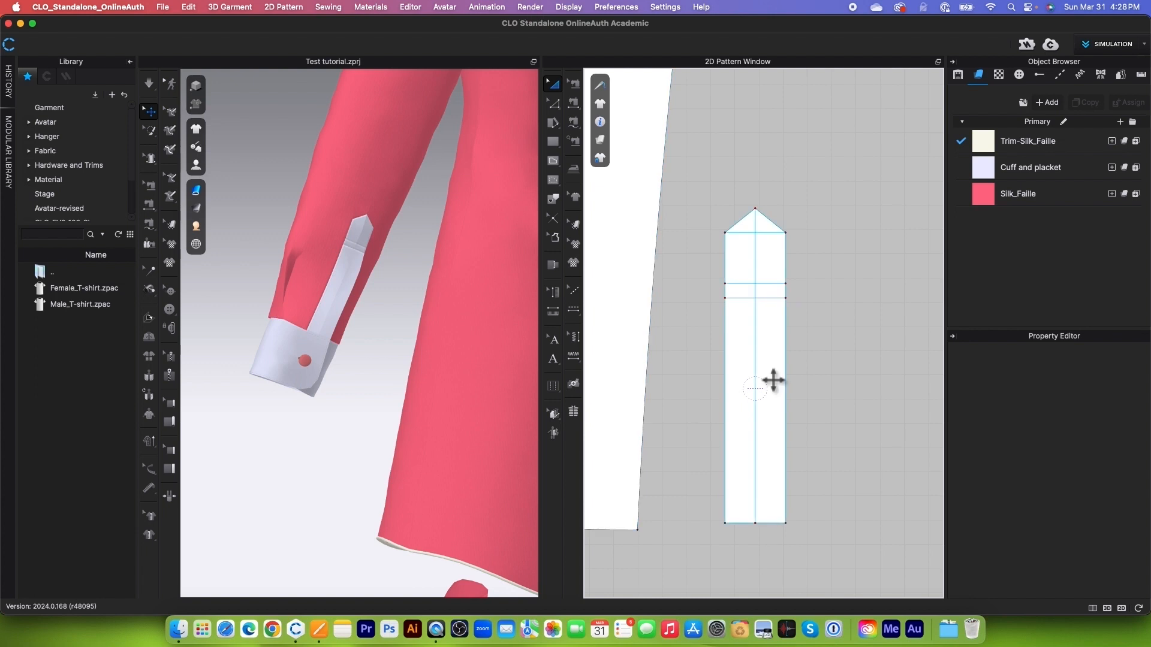
pyautogui.click(559, 107)
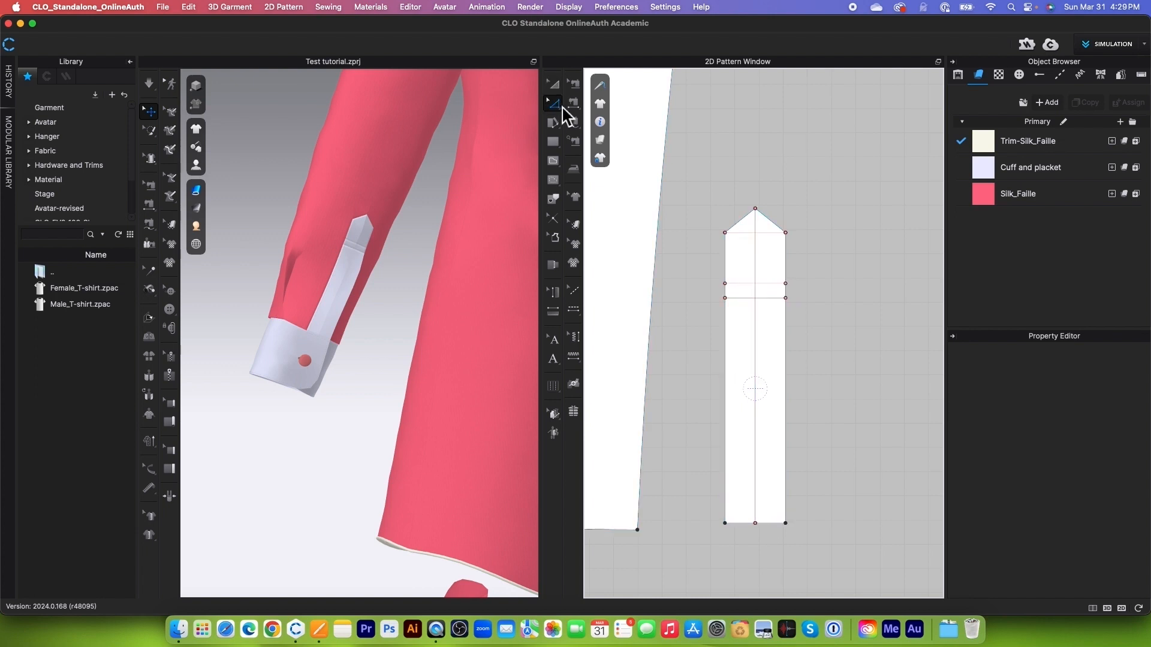
pyautogui.click(726, 429)
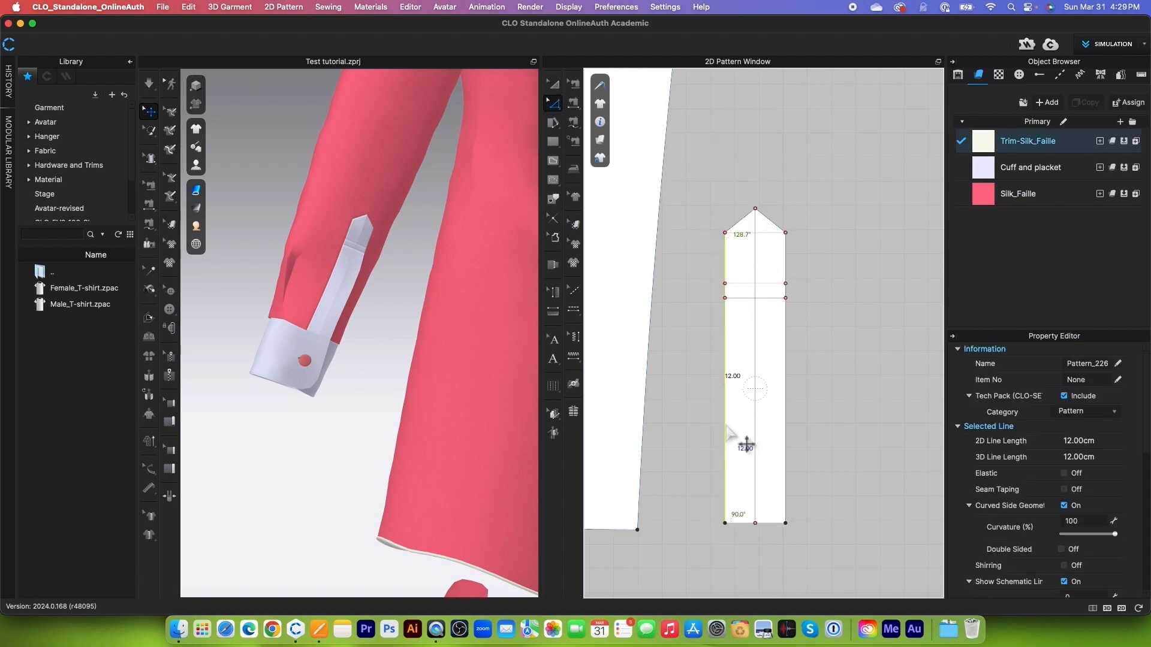
pyautogui.keyDown('shift'); pyautogui.click(744, 217); pyautogui.keyUp('shift')
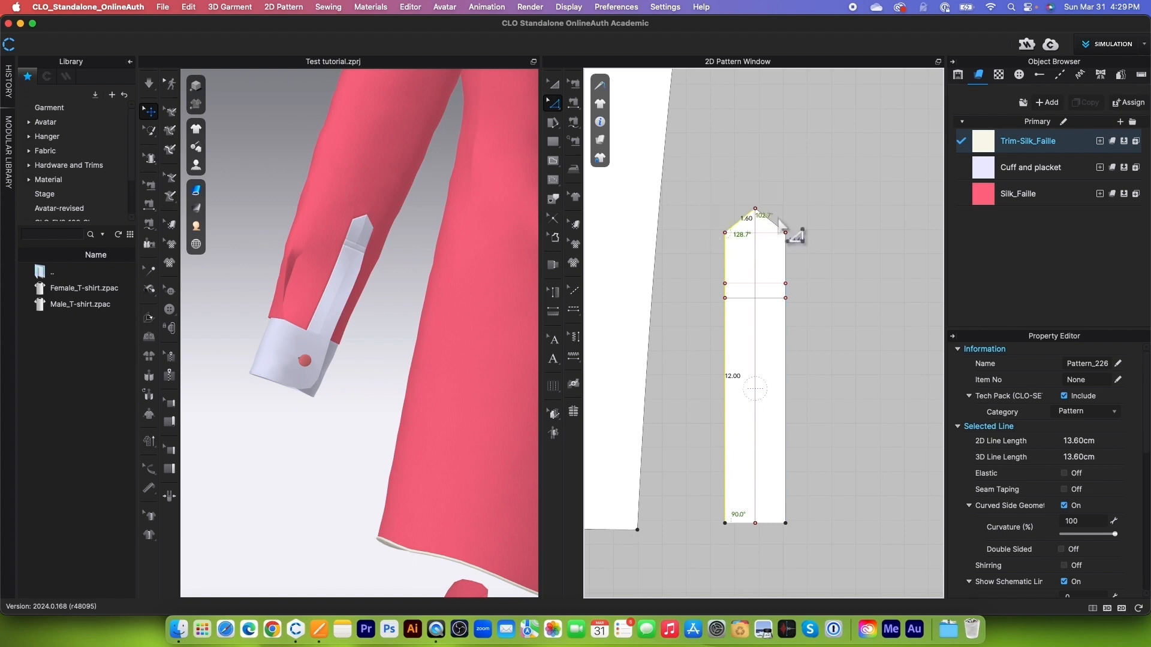
pyautogui.keyDown('shift'); pyautogui.click(775, 222); pyautogui.keyUp('shift')
pyautogui.keyDown('shift'); pyautogui.click(789, 271); pyautogui.keyUp('shift')
pyautogui.rightClick(789, 273)
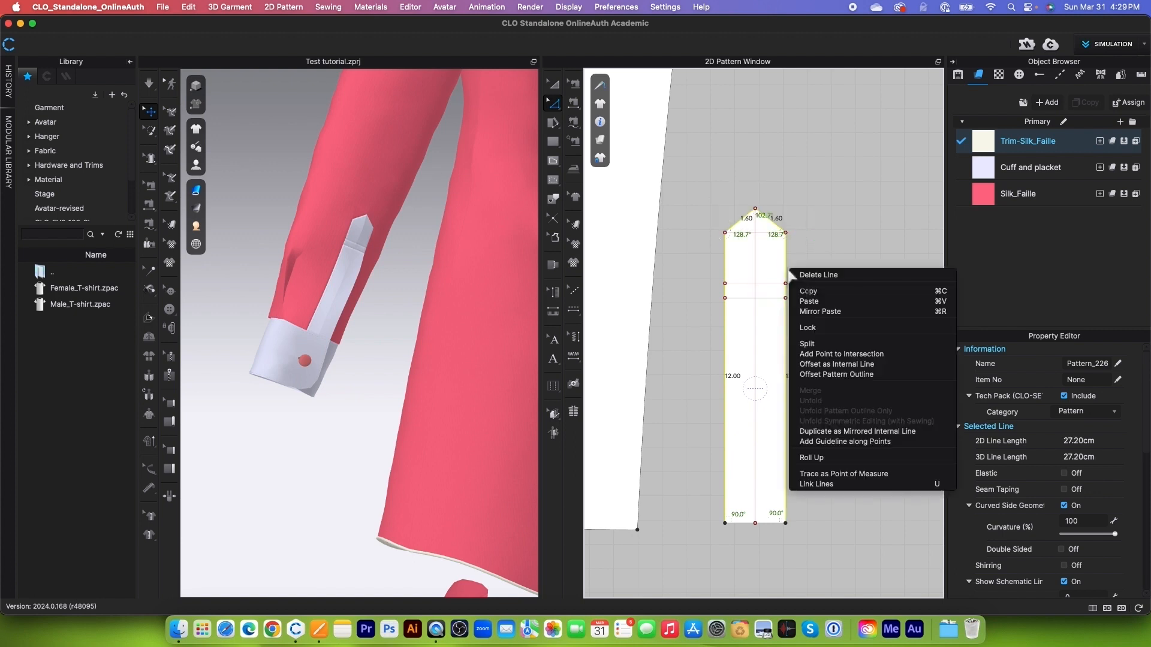
pyautogui.click(854, 367)
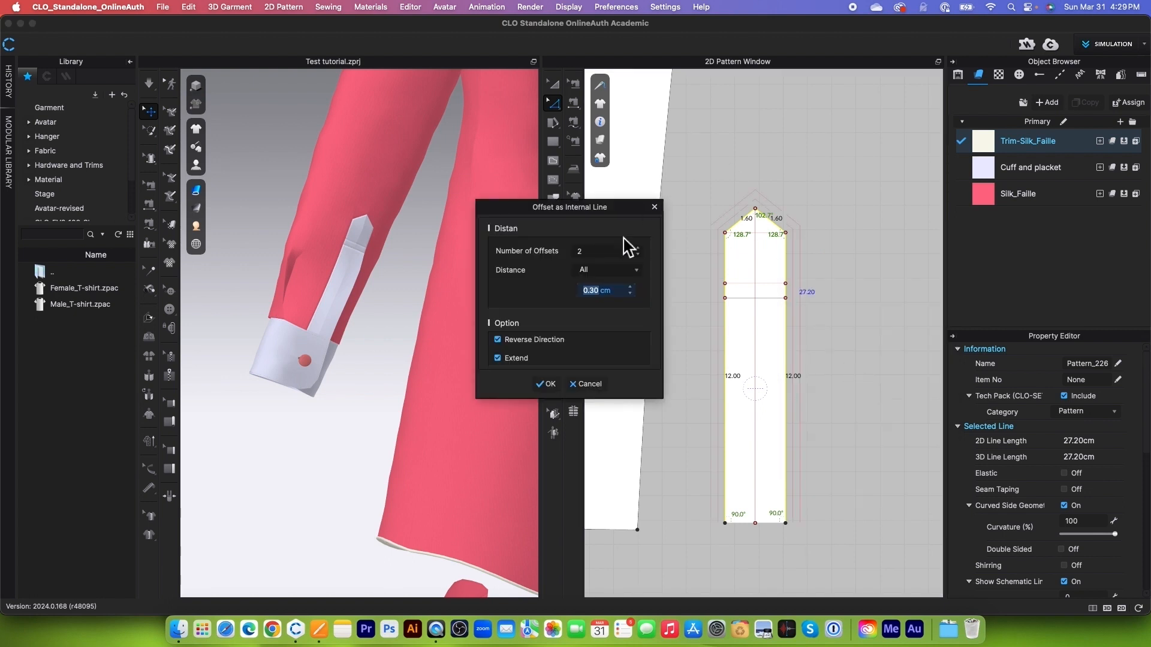
pyautogui.click(638, 254)
pyautogui.click(615, 293)
pyautogui.write('.2')
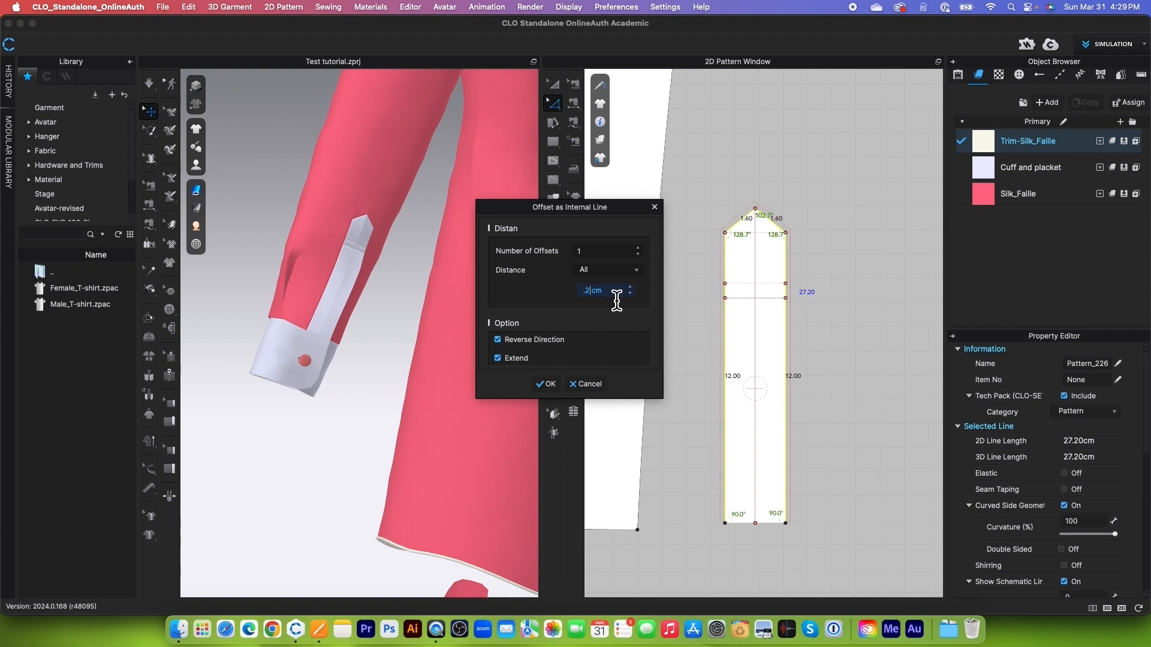
pyautogui.press('Return')
pyautogui.click(499, 340)
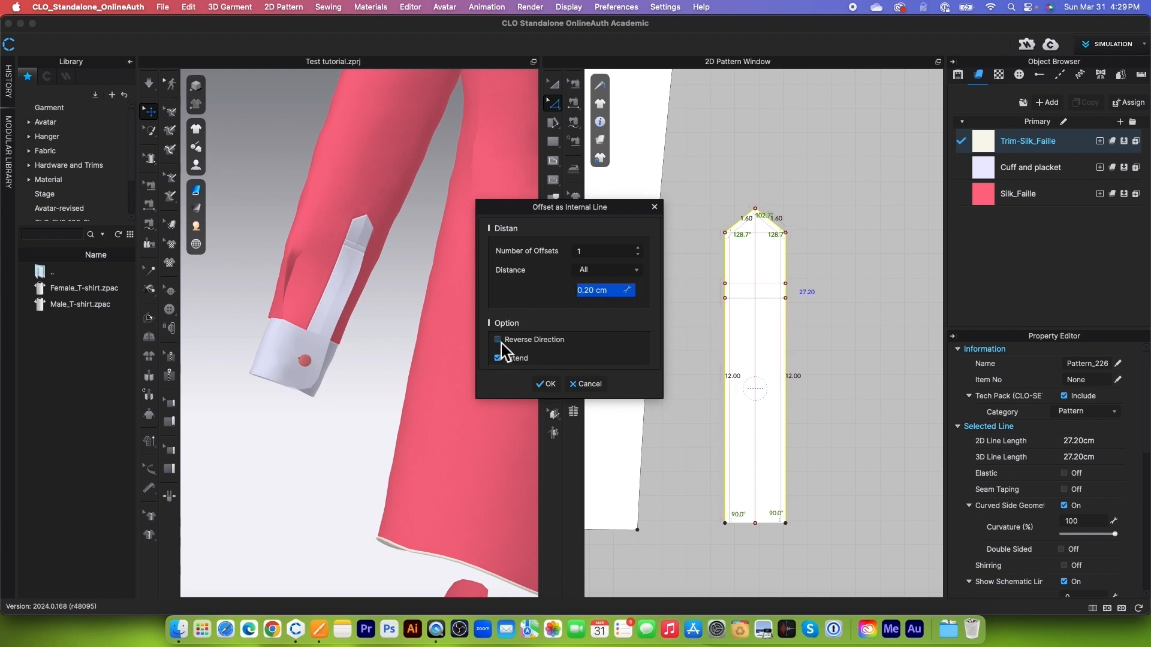
pyautogui.click(546, 384)
# Step: Add a point to the placket's right offset line where it crosses the lower horizontal line
pyautogui.scroll(5, 797, 286)
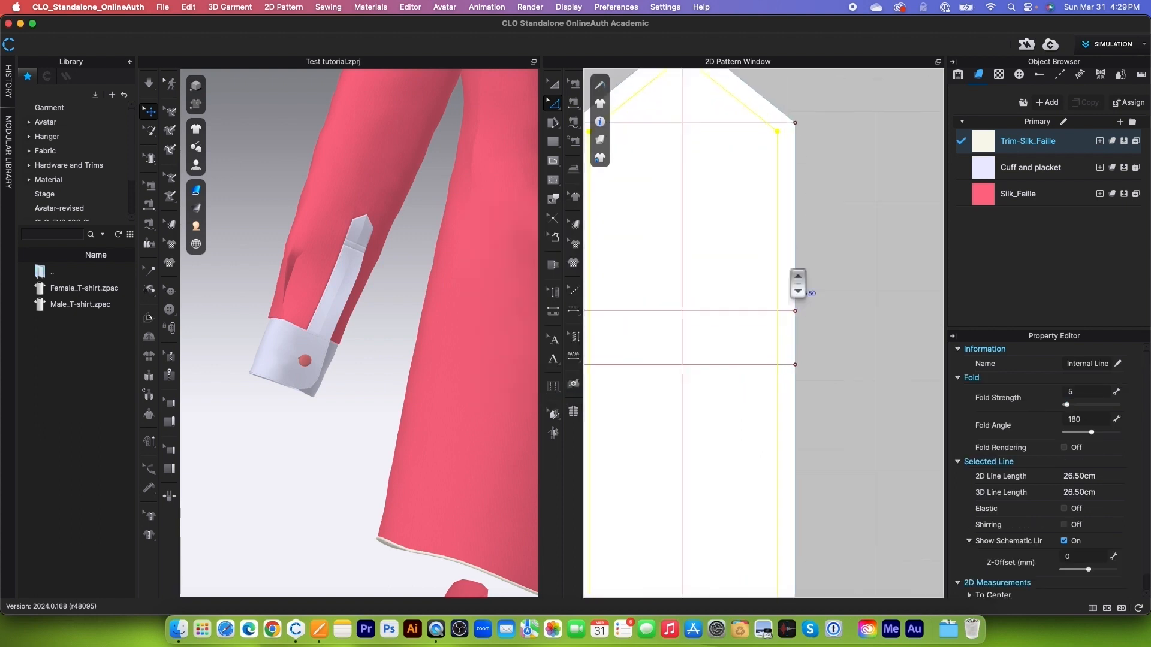
pyautogui.scroll(-3, 780, 501)
pyautogui.scroll(6, 817, 232)
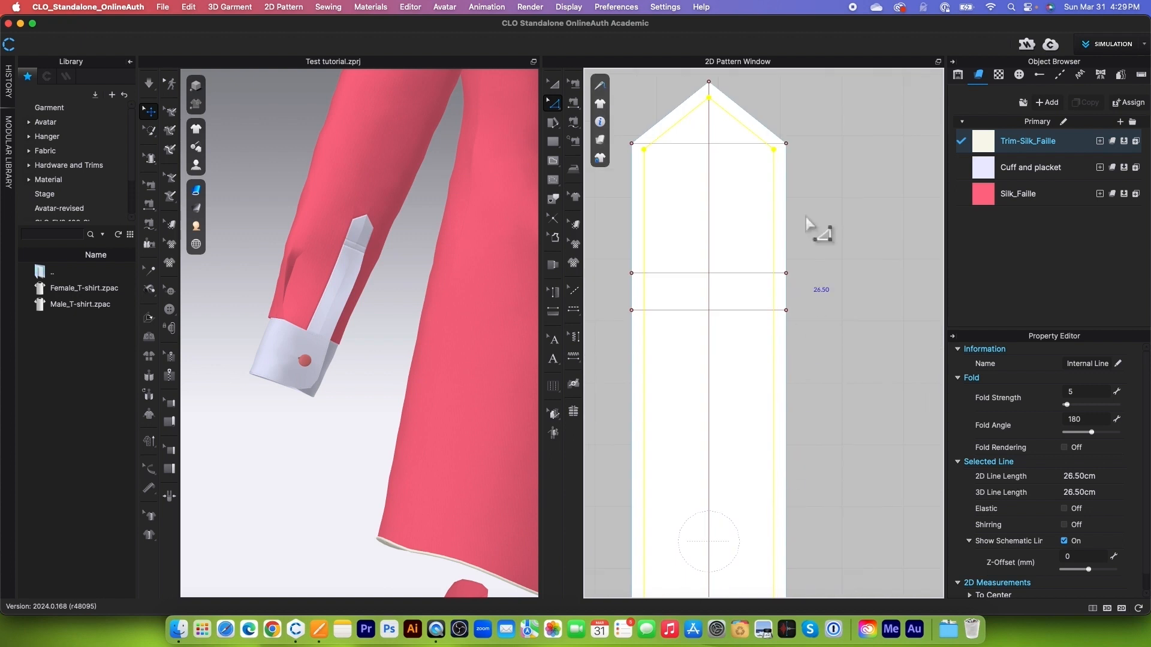
pyautogui.click(748, 375)
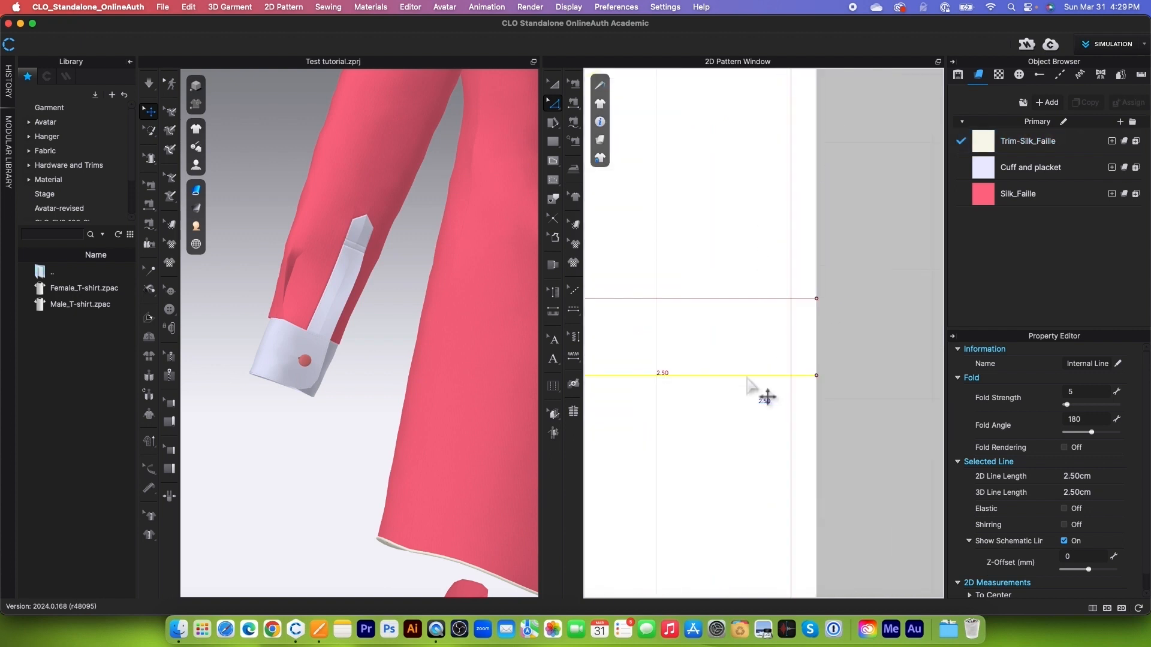
pyautogui.rightClick(748, 375)
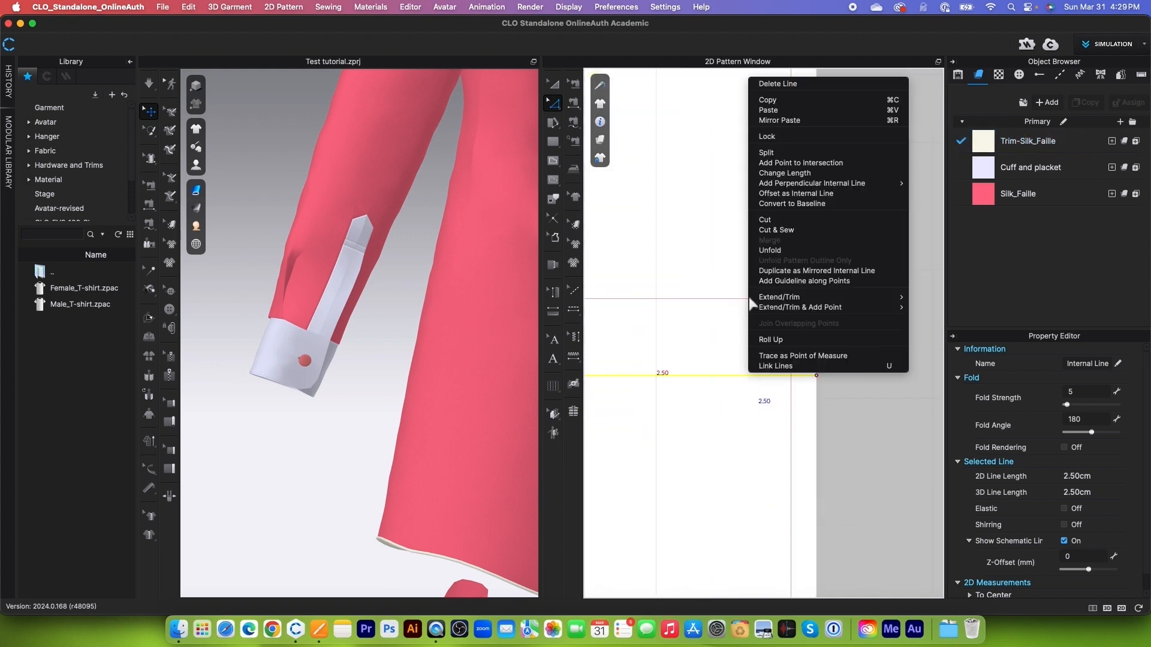
pyautogui.click(779, 152)
pyautogui.click(552, 103)
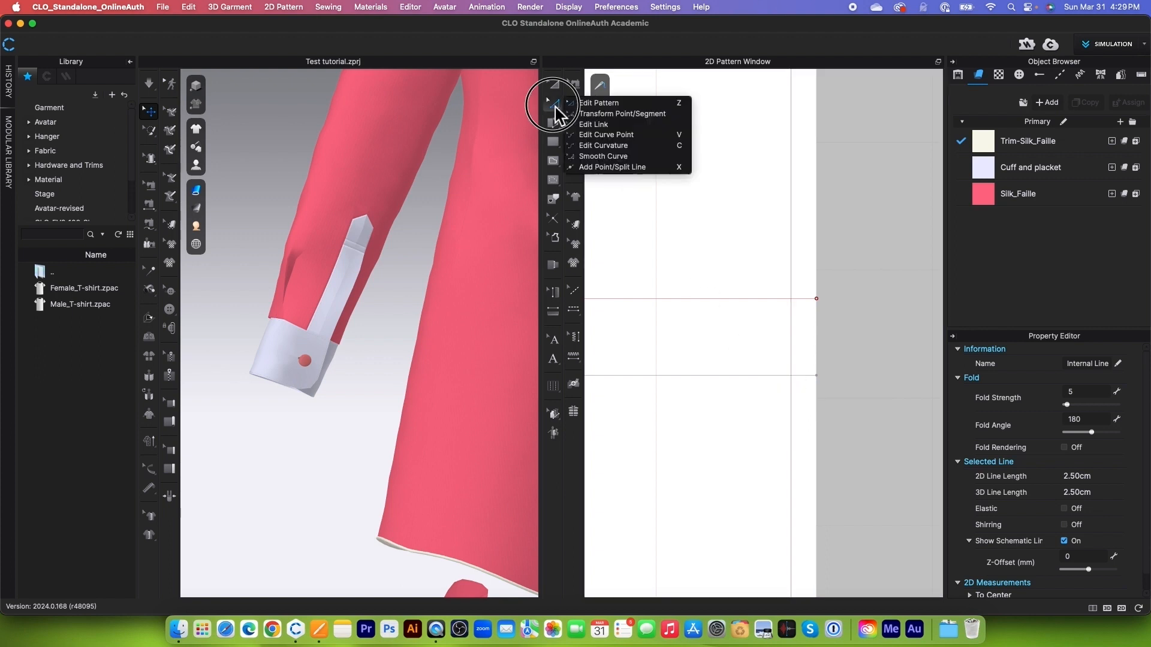
pyautogui.click(611, 171)
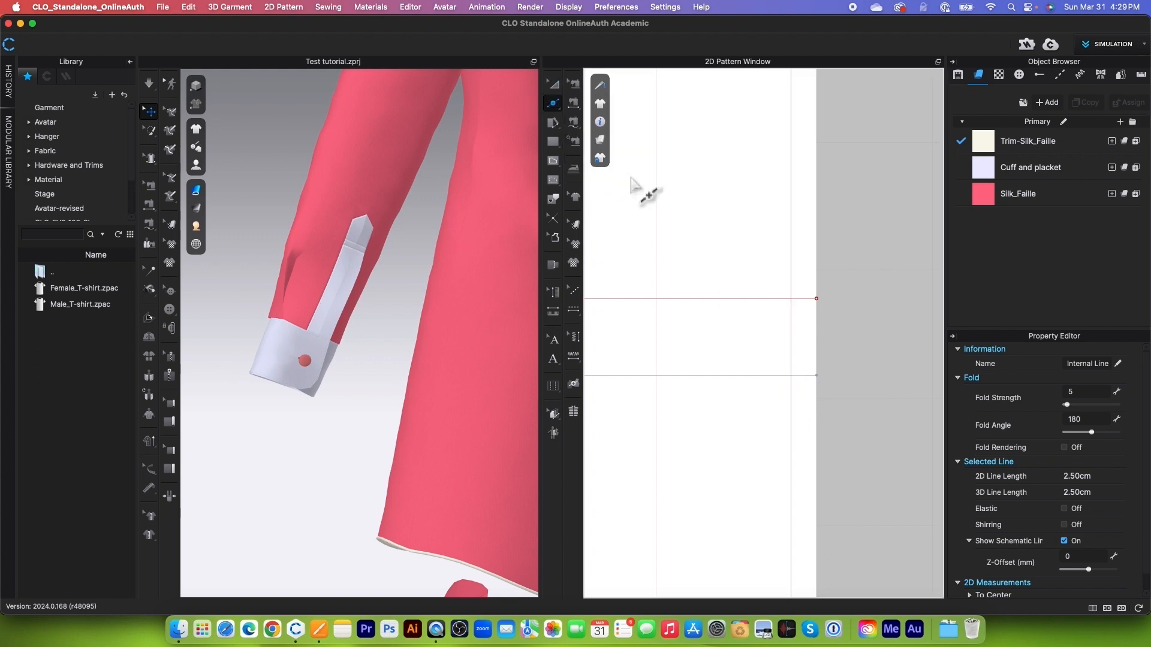
pyautogui.scroll(2, 792, 379)
pyautogui.click(793, 379)
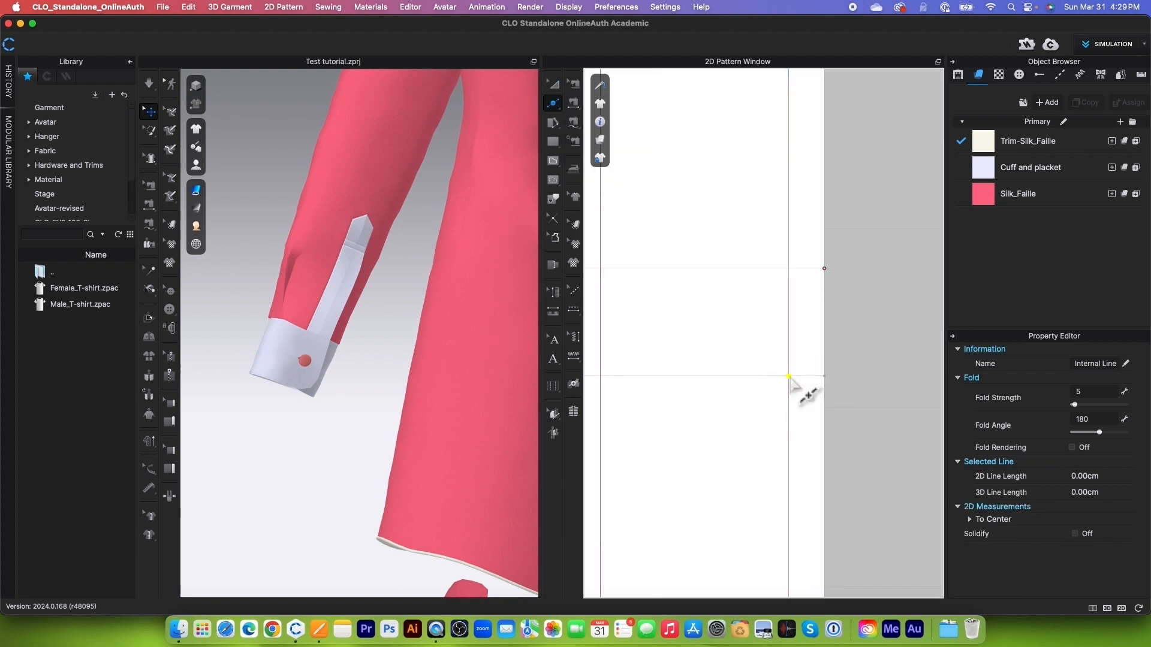
# Step: Delete the right offset line's end point at the placket's bottom edge, so the line ends at the lower horizontal line
pyautogui.scroll(-5, 793, 380)
pyautogui.scroll(-4, 757, 324)
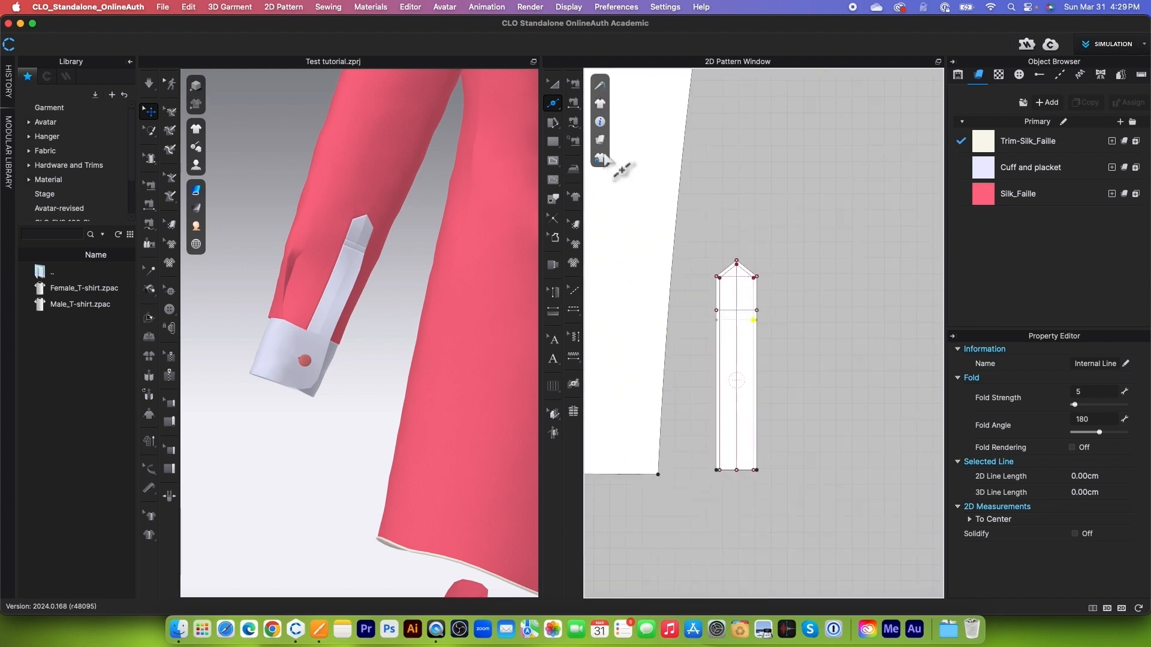
pyautogui.click(559, 112)
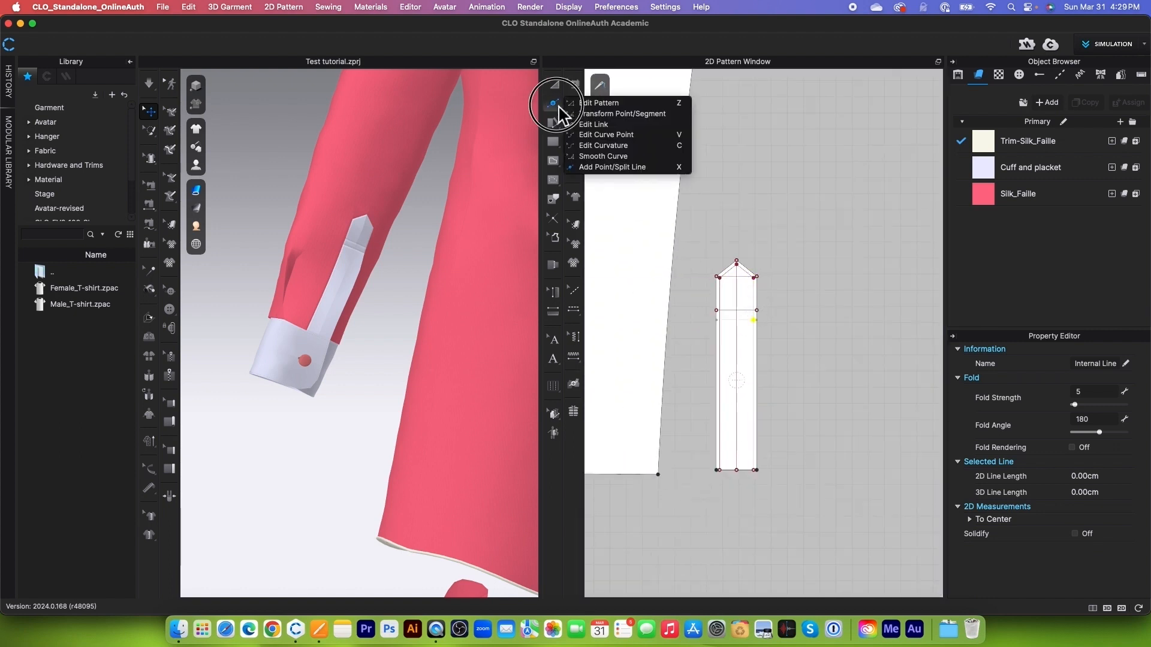
pyautogui.click(599, 113)
pyautogui.scroll(5, 757, 473)
pyautogui.scroll(3, 756, 473)
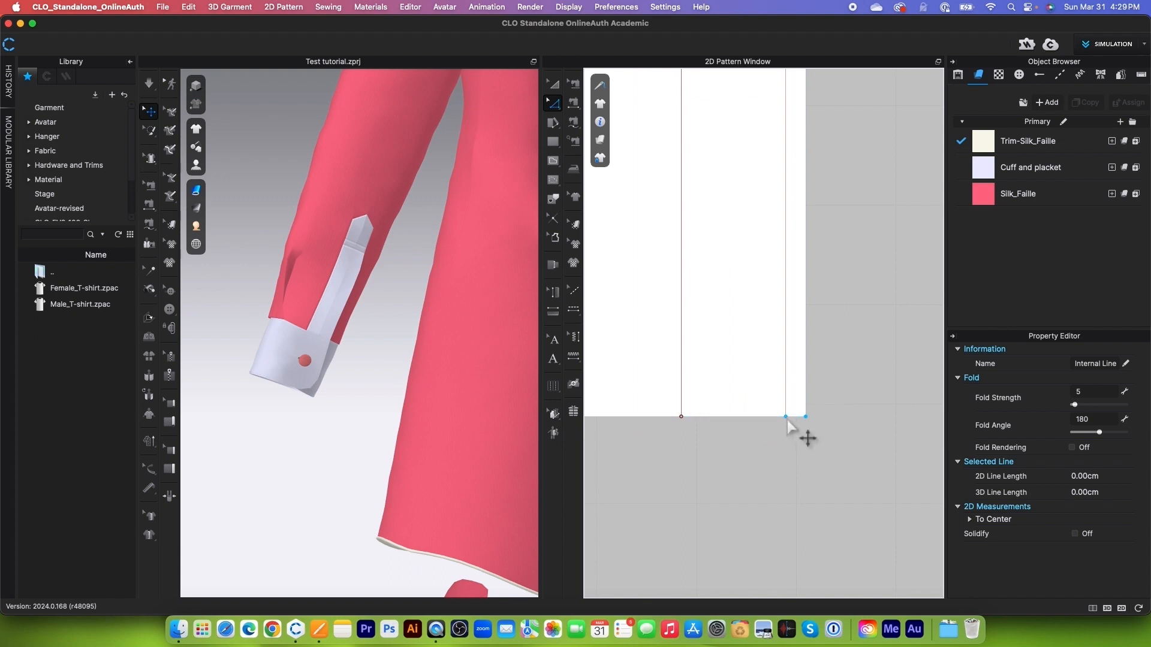
pyautogui.press('Delete')
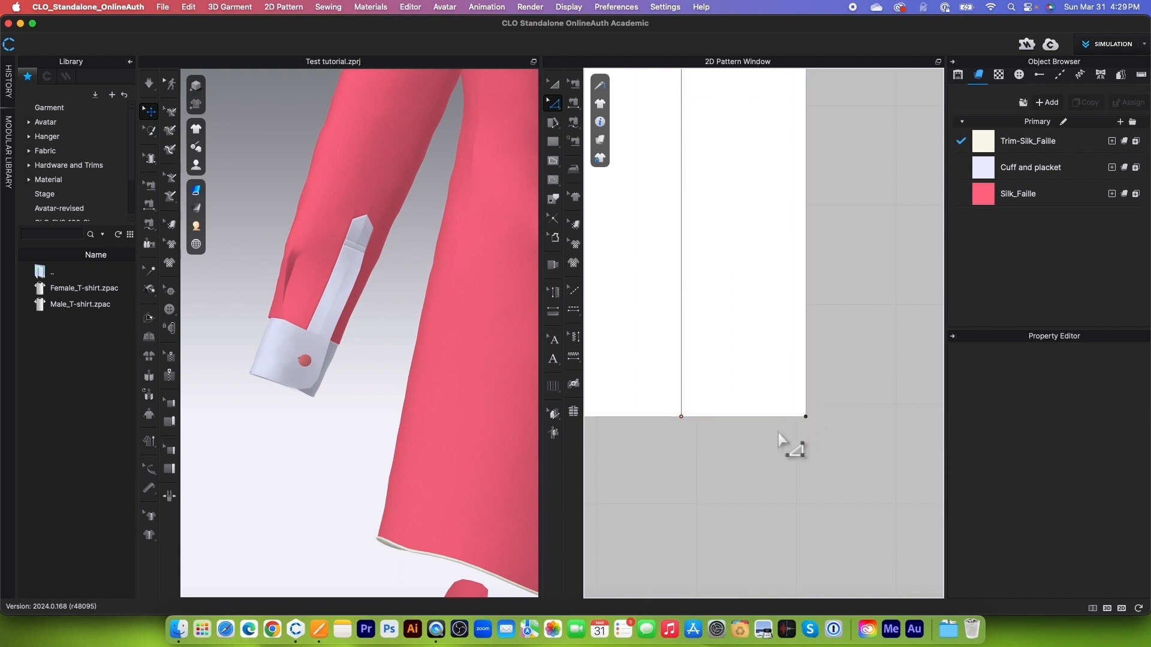
pyautogui.scroll(-6, 772, 450)
pyautogui.scroll(2, 774, 230)
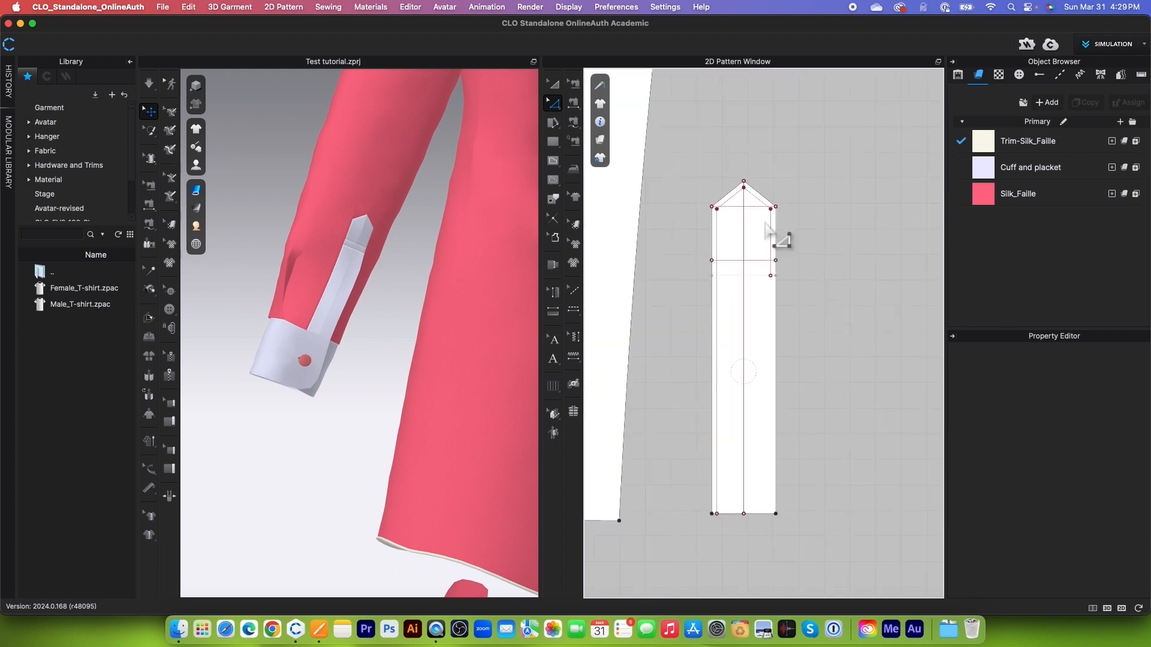
pyautogui.scroll(3, 776, 203)
pyautogui.scroll(-3, 760, 175)
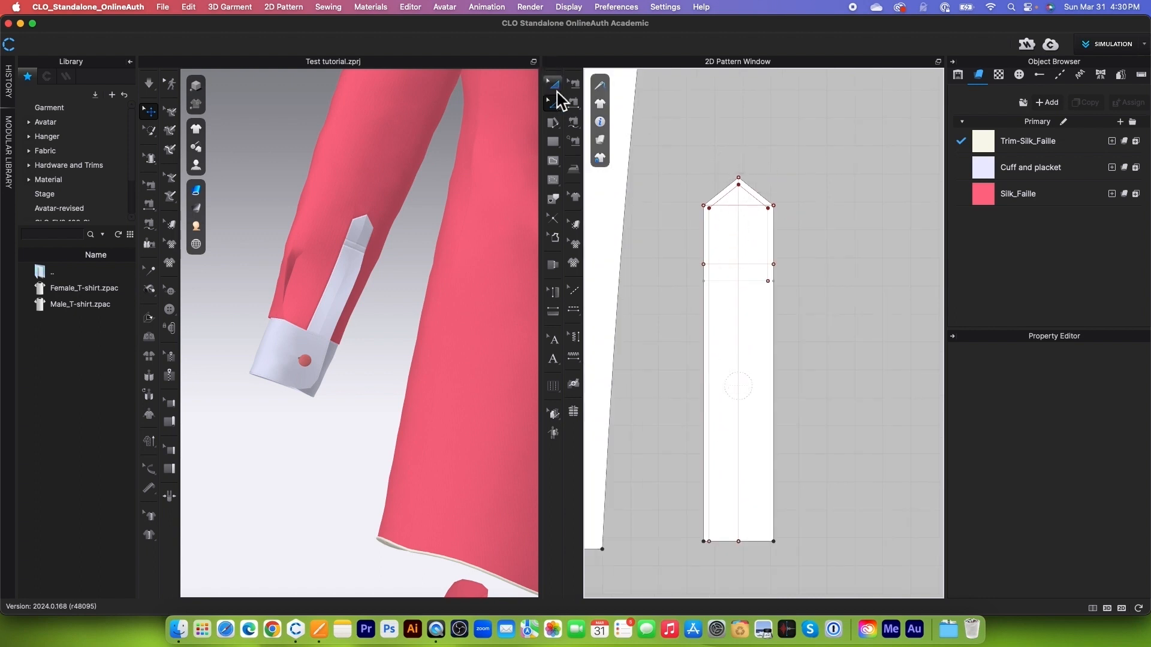
# Step: Convert the placket's offset internal line to a baseline and lock all baselines again
pyautogui.click(558, 86)
pyautogui.scroll(3, 753, 193)
pyautogui.click(812, 244)
pyautogui.scroll(-5, 813, 243)
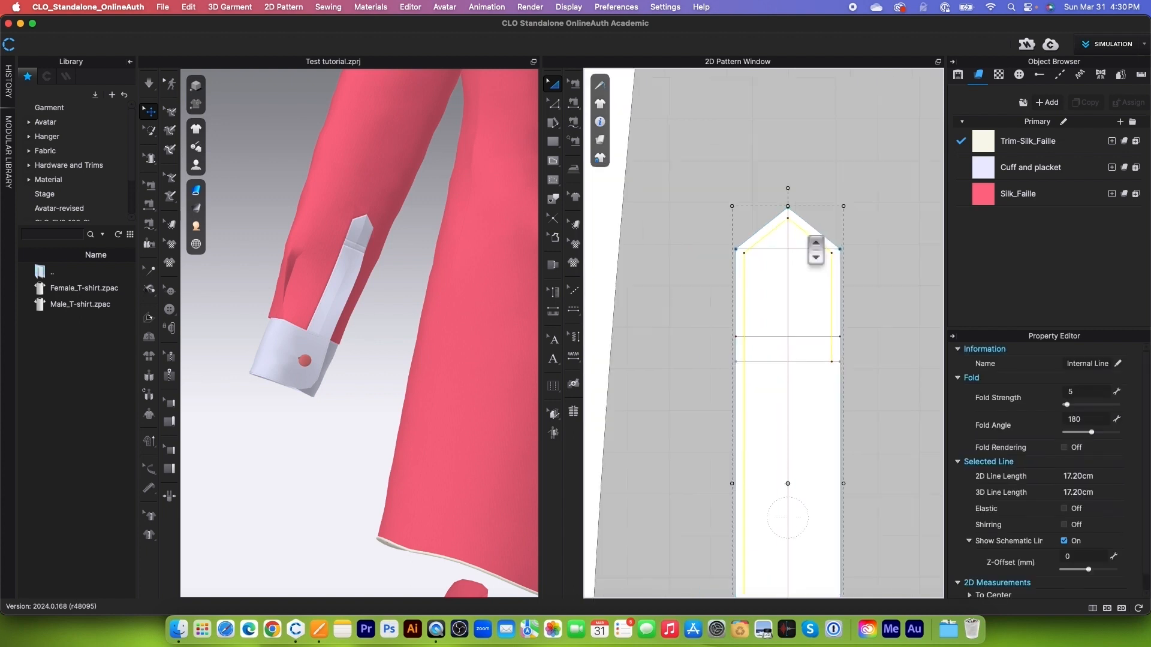
pyautogui.rightClick(813, 243)
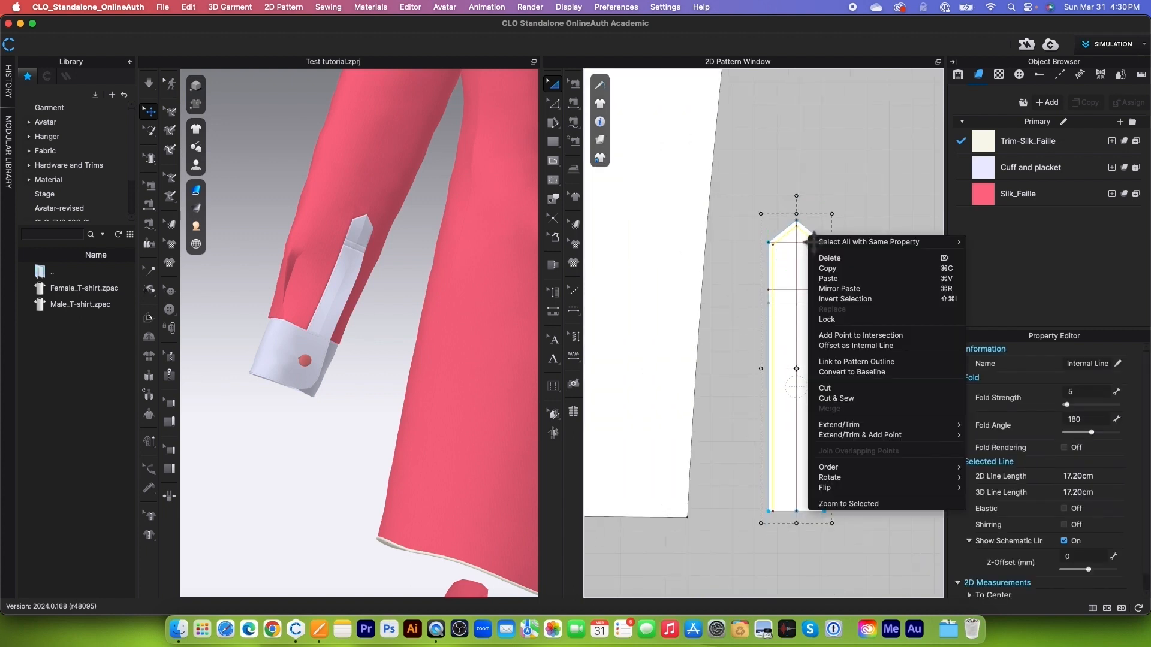
pyautogui.click(864, 374)
pyautogui.moveTo(601, 161)
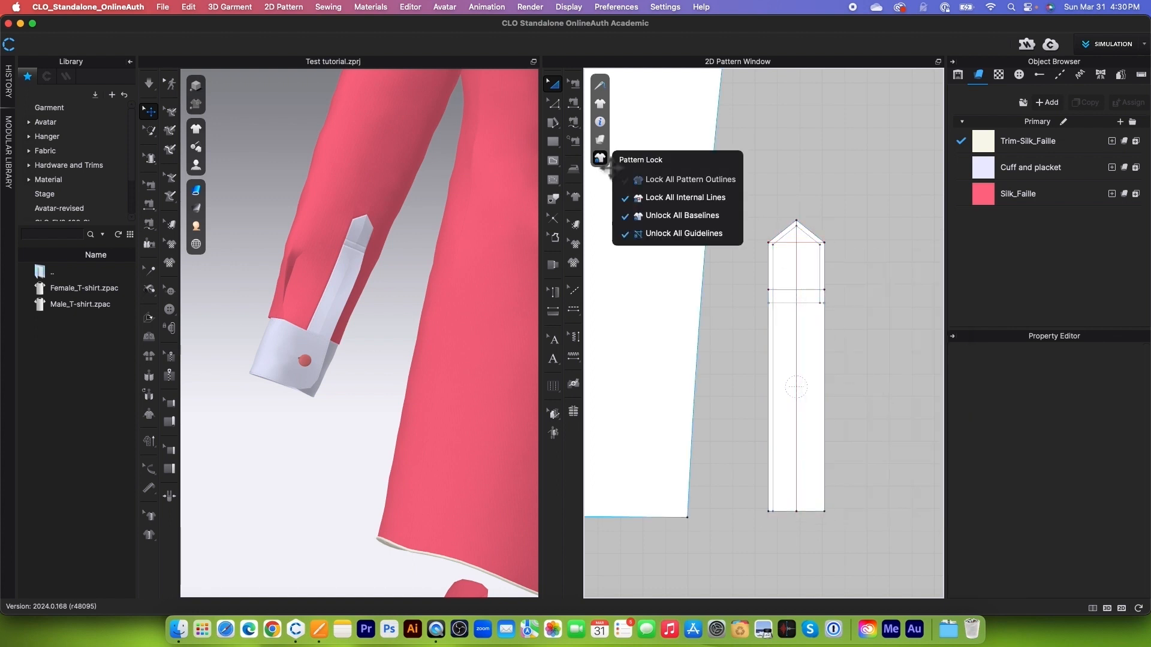
pyautogui.click(689, 217)
pyautogui.click(690, 218)
pyautogui.scroll(4, 797, 330)
pyautogui.scroll(-2, 777, 324)
pyautogui.scroll(2, 806, 271)
pyautogui.scroll(-4, 783, 265)
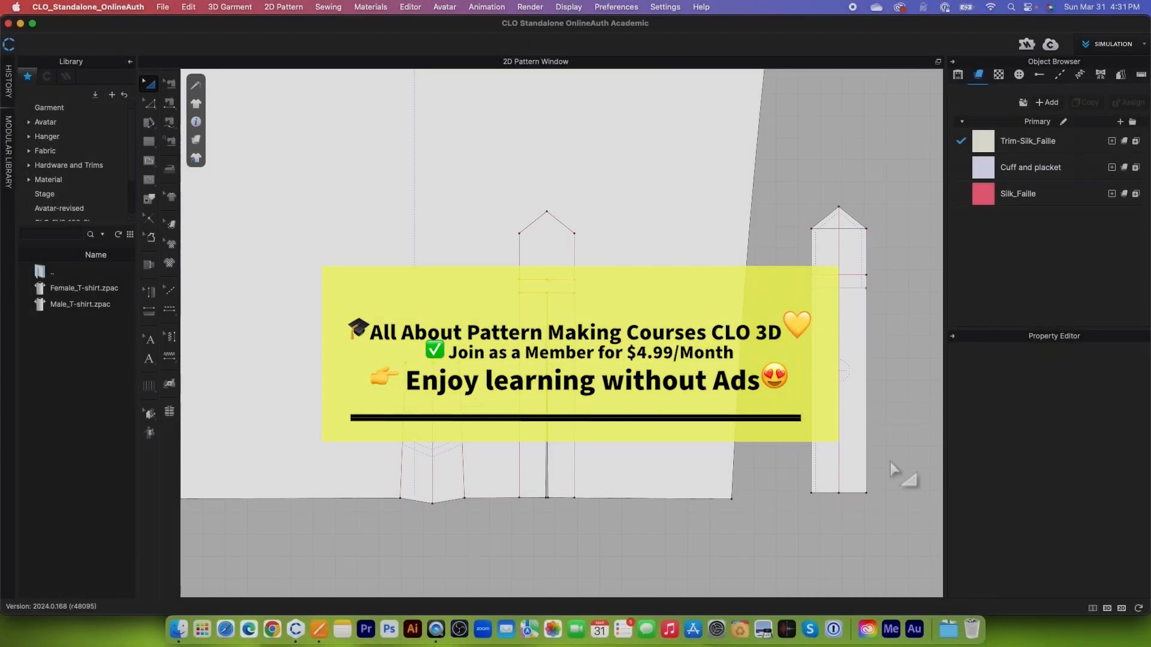